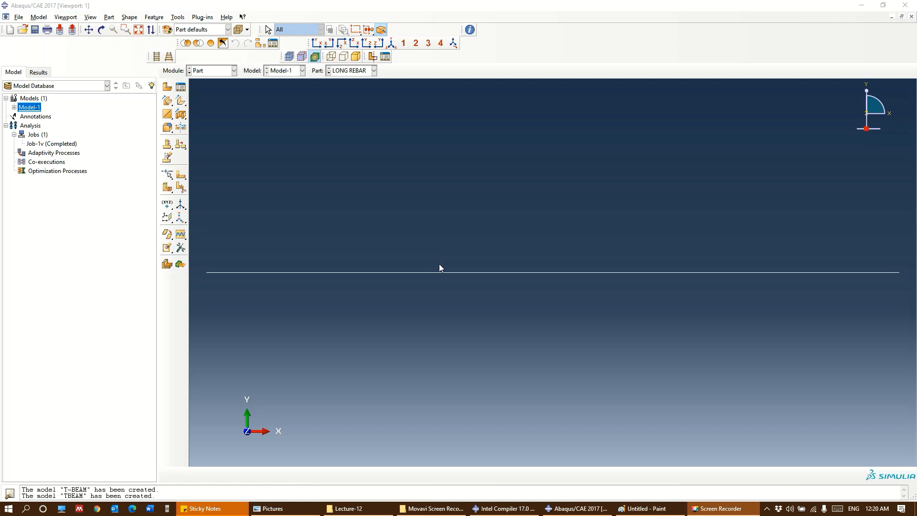
Switch to Paint and review the T-beam cross-section dimensions and beam length
{"action": "left_click", "coordinate": [662, 509]}
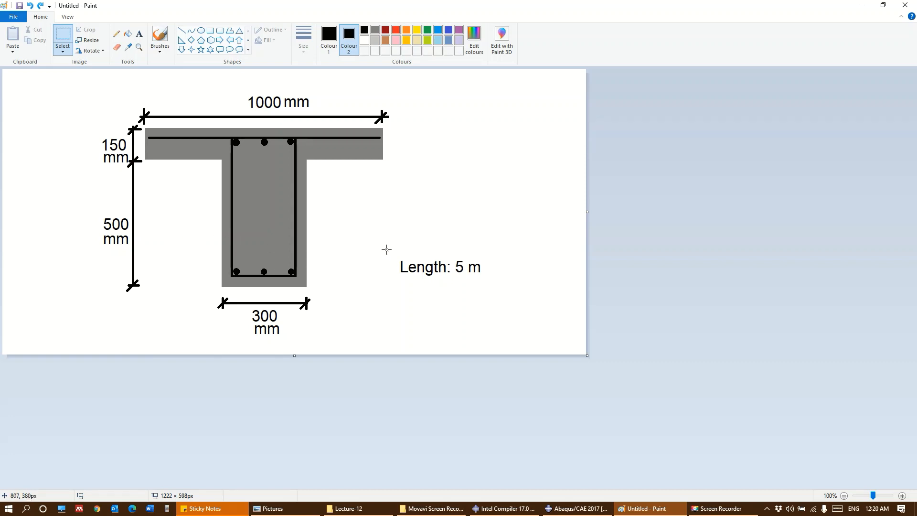
{"action": "left_click", "coordinate": [860, 5]}
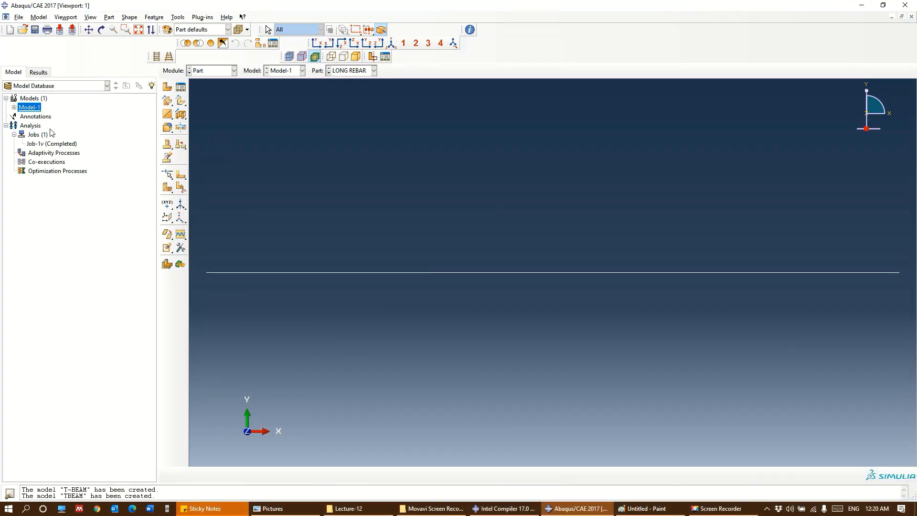
Create a new Standard & Explicit model named TBEAM in Abaqus/CAE and expand its contents in the model tree
{"action": "double_click", "coordinate": [36, 99]}
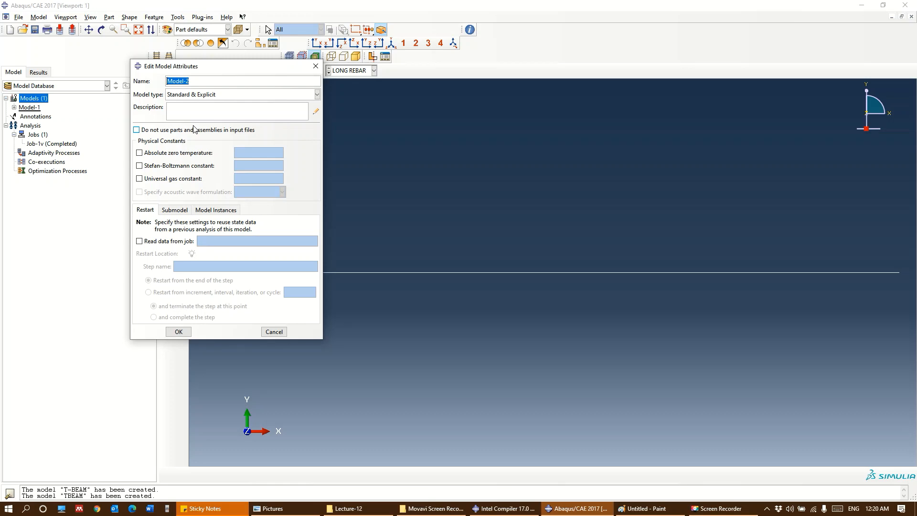
{"action": "type", "text": "TBEAM"}
{"action": "left_click", "coordinate": [178, 331]}
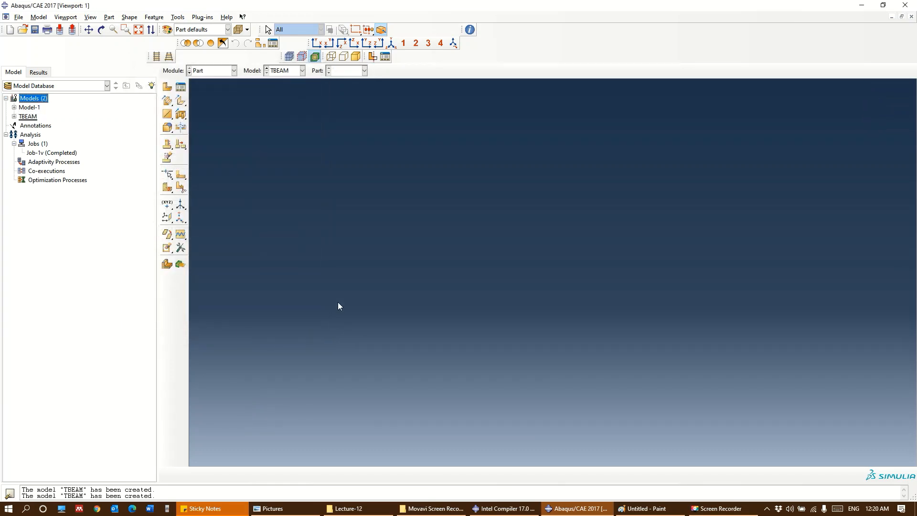
{"action": "left_click", "coordinate": [14, 116]}
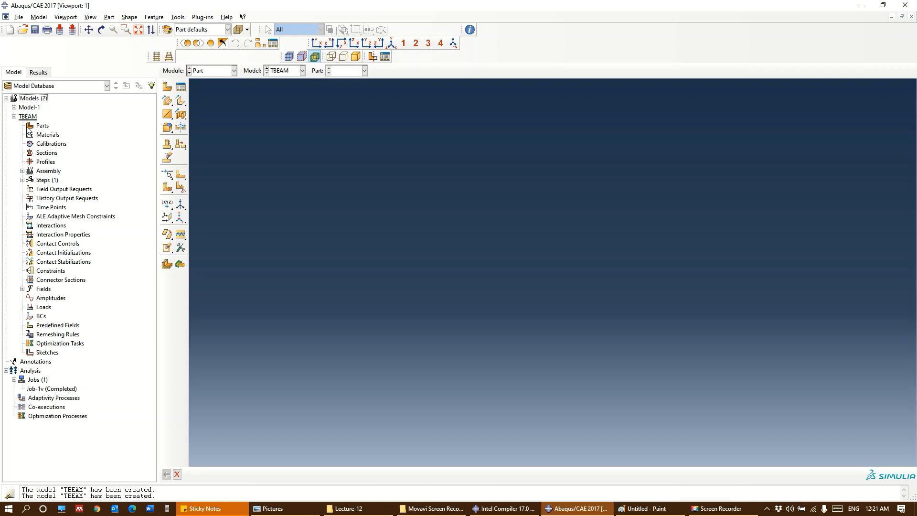
{"action": "left_click", "coordinate": [218, 74]}
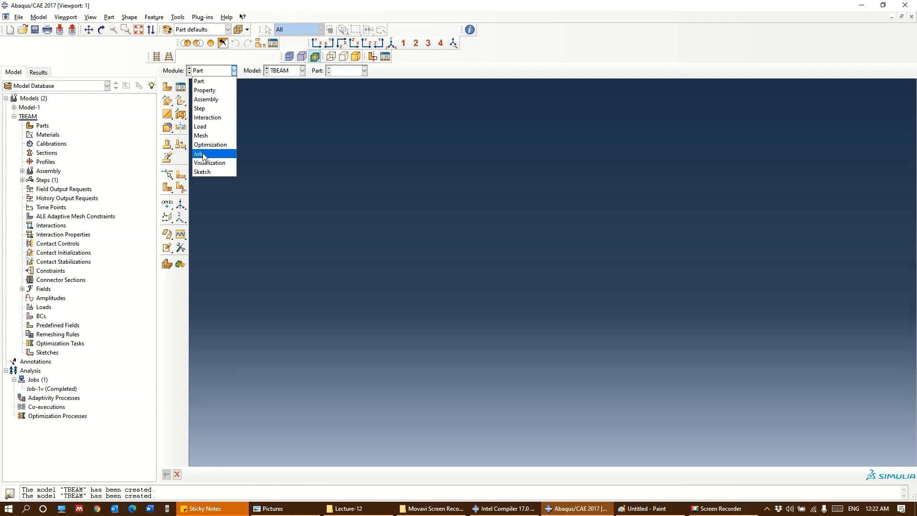
{"action": "left_click", "coordinate": [41, 128]}
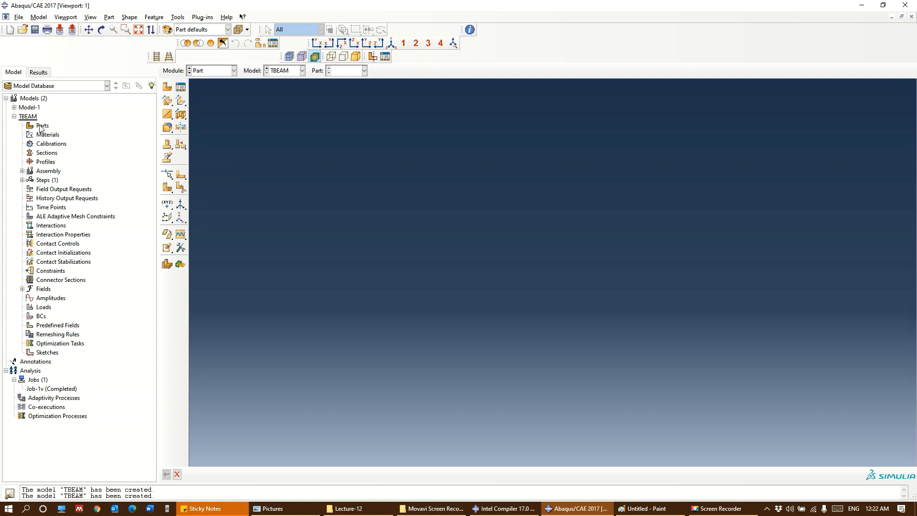
Create a 3D deformable solid extrusion part named TBEAM with an approximate size of 1000
{"action": "left_click", "coordinate": [42, 127]}
{"action": "double_click", "coordinate": [42, 127]}
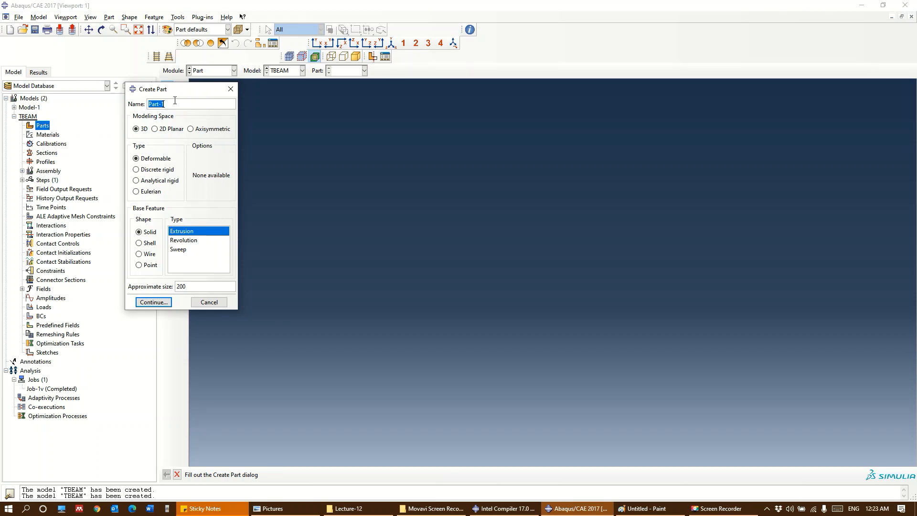
{"action": "key", "text": "BackSpace"}
{"action": "type", "text": "TBEAM"}
{"action": "double_click", "coordinate": [179, 286]}
{"action": "type", "text": "1000"}
{"action": "key", "text": "Return"}
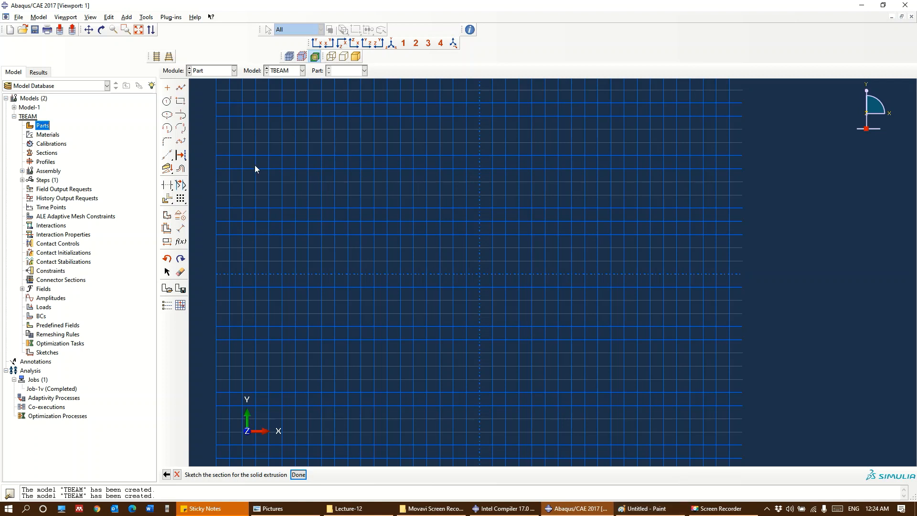
Check the cross-section drawing in Paint and sketch the web's horizontal bottom line from (-150, -250) to (150, -250)
{"action": "left_click", "coordinate": [181, 88]}
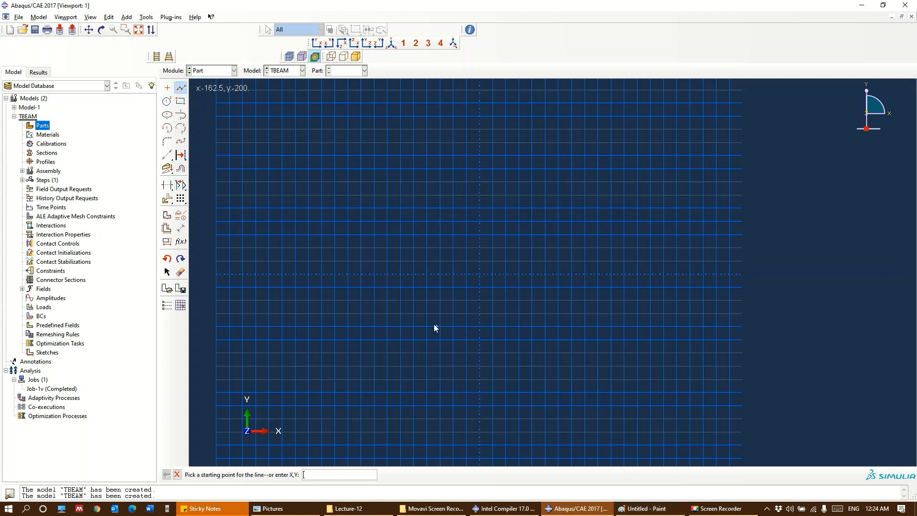
{"action": "left_click", "coordinate": [642, 508]}
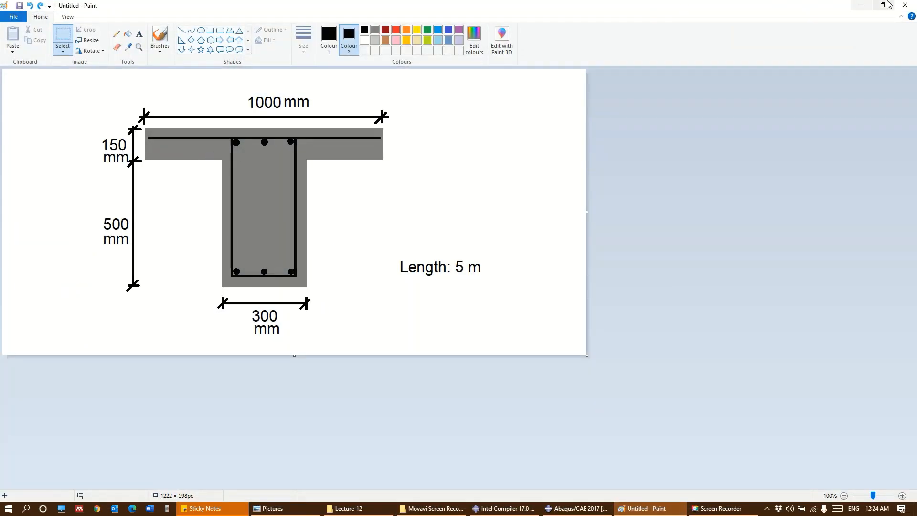
{"action": "left_click", "coordinate": [860, 6]}
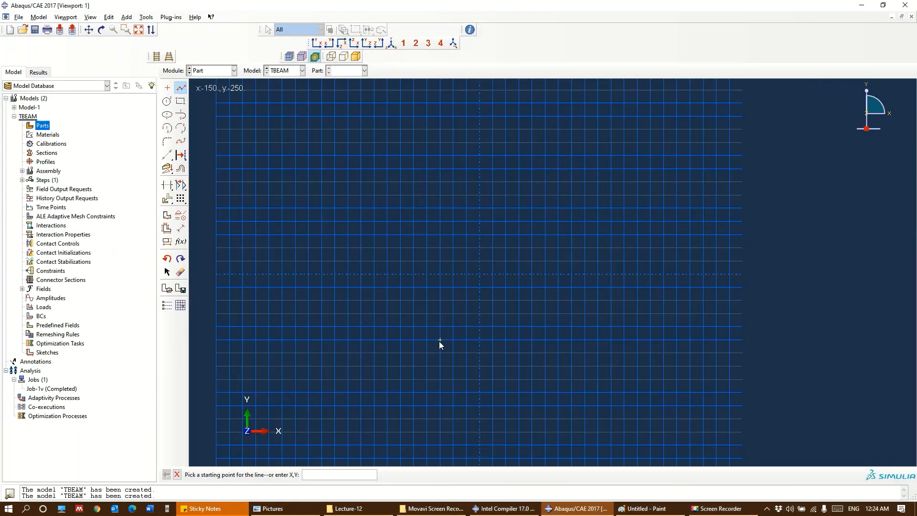
{"action": "left_click", "coordinate": [440, 340]}
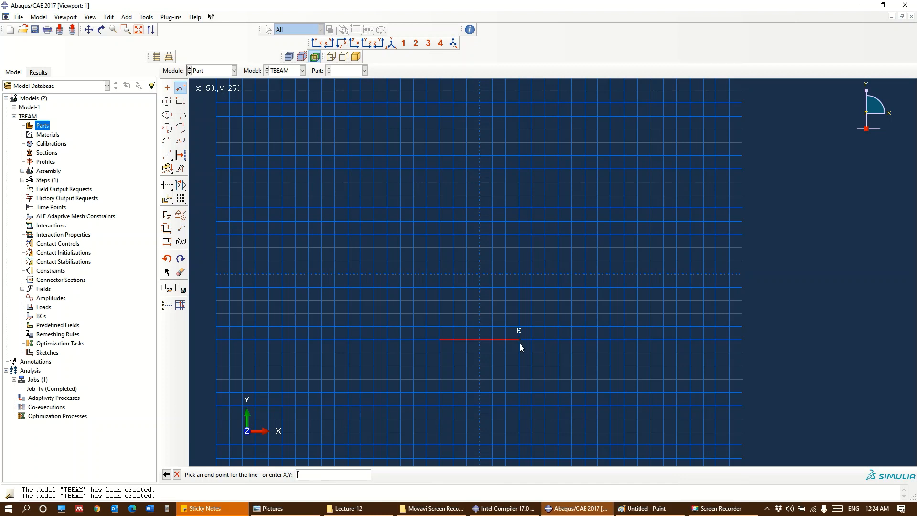
{"action": "left_click", "coordinate": [519, 343]}
{"action": "middle_click", "coordinate": [208, 274]}
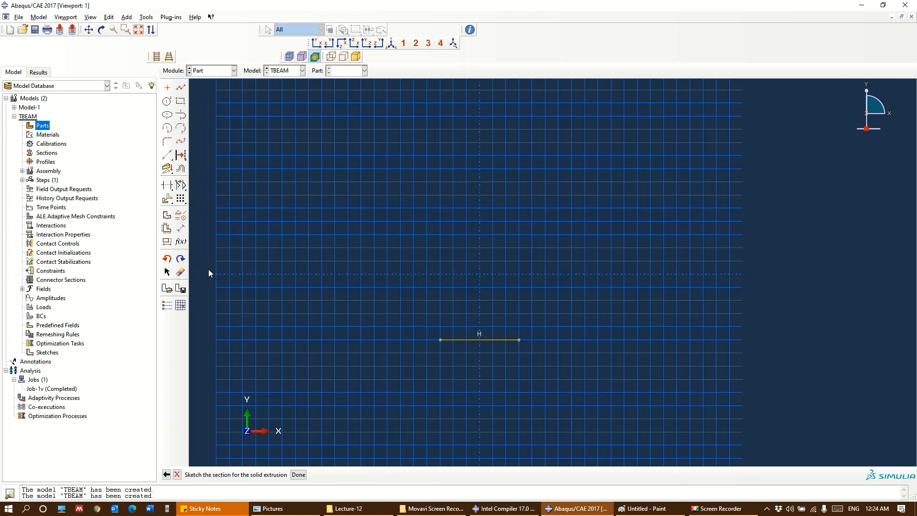
Dimension the web's bottom line at 300, placing the dimension below it
{"action": "left_click", "coordinate": [182, 229]}
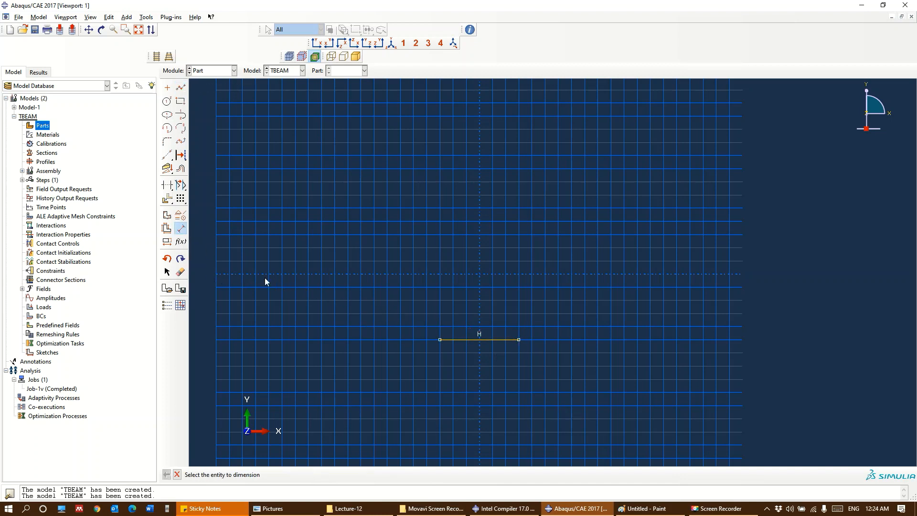
{"action": "left_click", "coordinate": [480, 342]}
{"action": "left_click", "coordinate": [481, 370]}
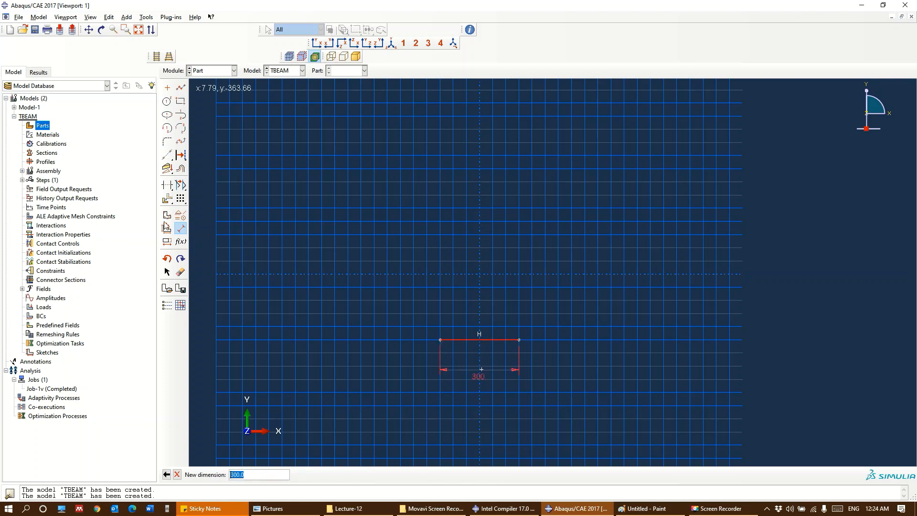
{"action": "left_click", "coordinate": [252, 475]}
{"action": "key", "text": "Return"}
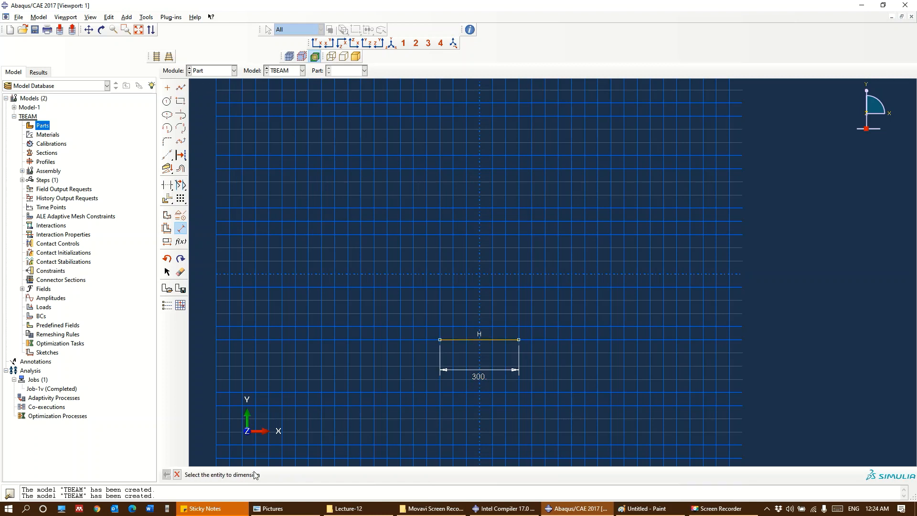
Draw two vertical lines, each about 437.5 long, upward from both ends of the 300 bottom line
{"action": "left_click", "coordinate": [181, 88]}
{"action": "left_click", "coordinate": [440, 339]}
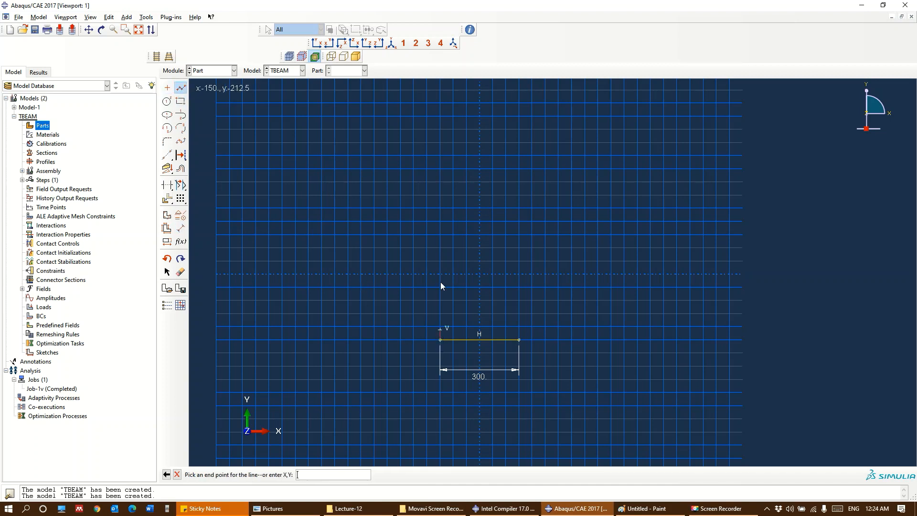
{"action": "left_click", "coordinate": [440, 224]}
{"action": "key", "text": "Escape"}
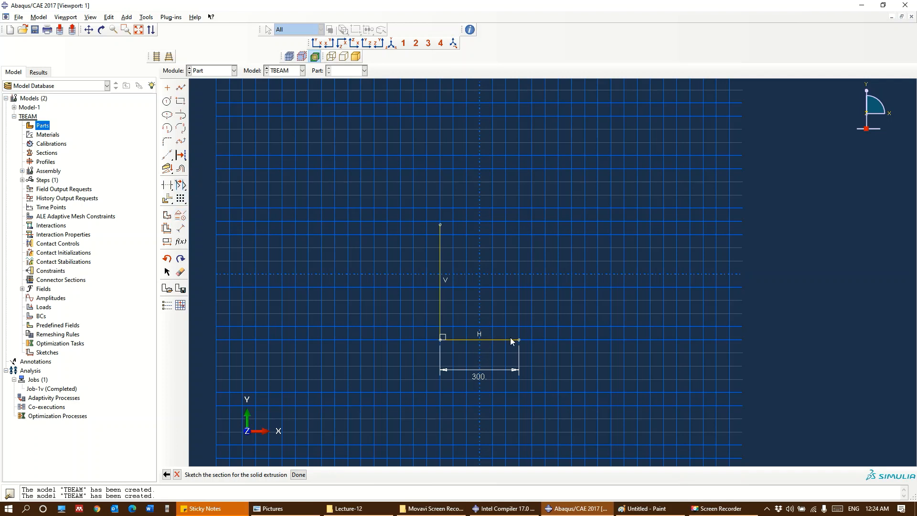
{"action": "left_click", "coordinate": [181, 87]}
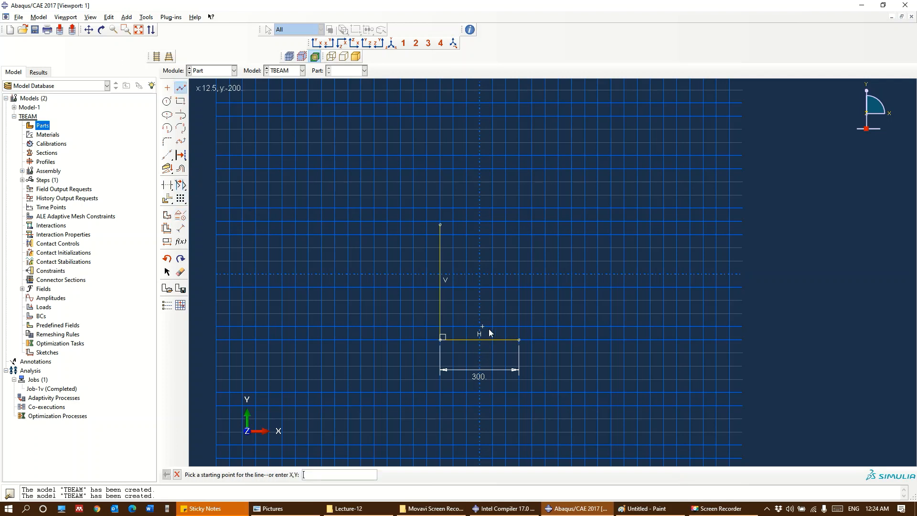
{"action": "left_click", "coordinate": [518, 340]}
{"action": "left_click", "coordinate": [518, 225]}
{"action": "key", "text": "Escape"}
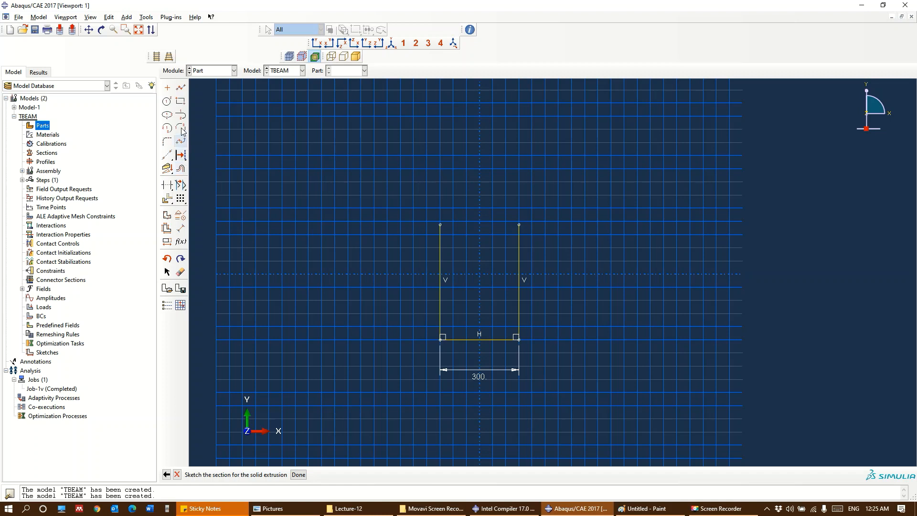
Dimension the left vertical web line and set its length to 500
{"action": "left_click", "coordinate": [181, 229]}
{"action": "left_click", "coordinate": [442, 280]}
{"action": "left_click", "coordinate": [414, 280]}
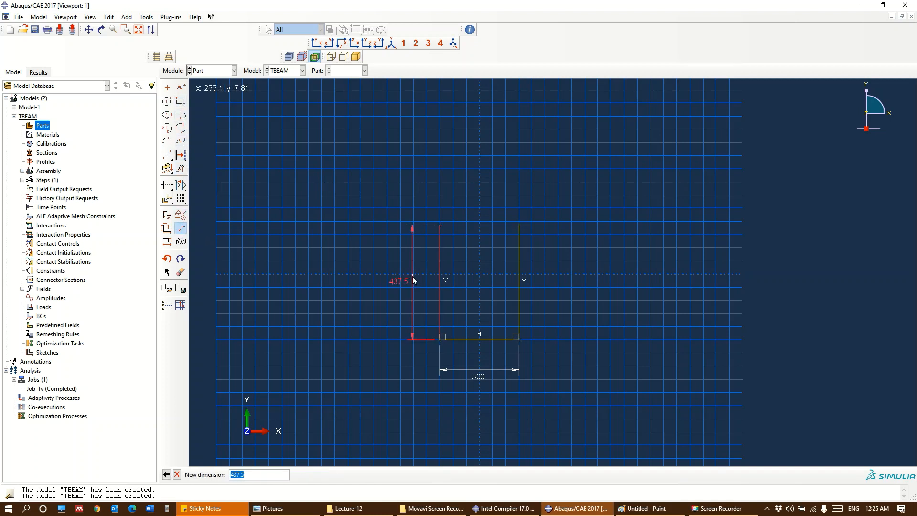
{"action": "type", "text": "500"}
{"action": "key", "text": "Return"}
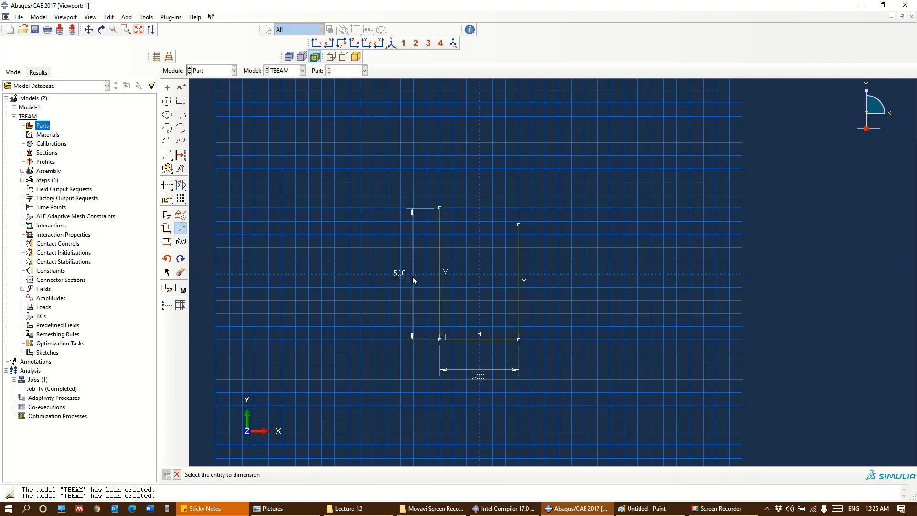
Dimension the right vertical web line and set its length to 500
{"action": "left_click", "coordinate": [519, 273]}
{"action": "left_click", "coordinate": [565, 270]}
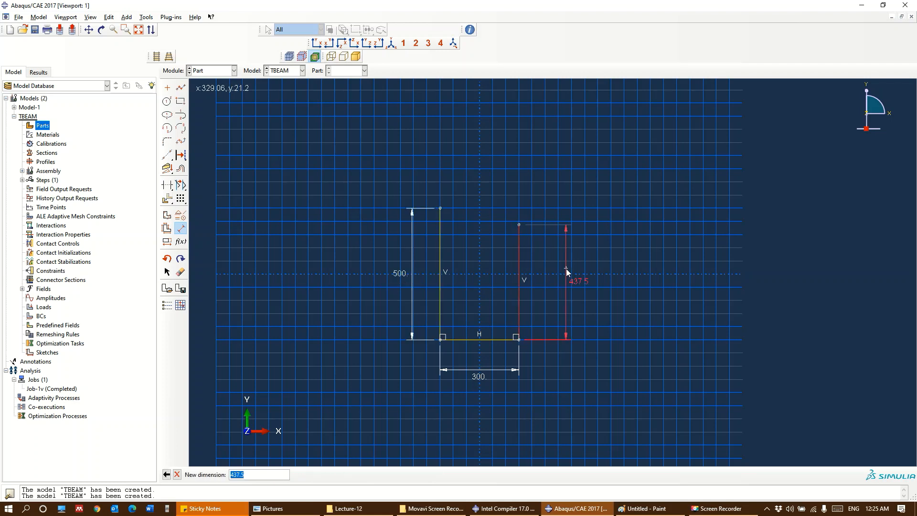
{"action": "type", "text": "500"}
{"action": "key", "text": "Return"}
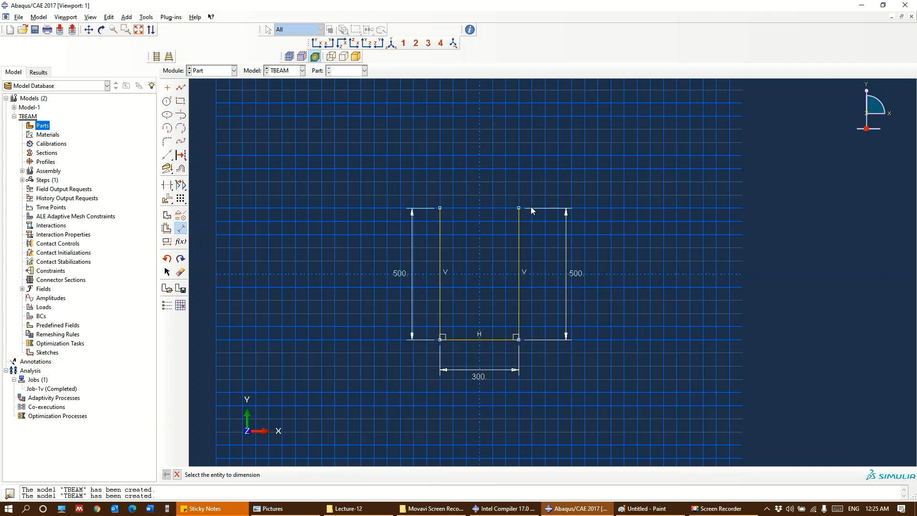
{"action": "key", "text": "Escape"}
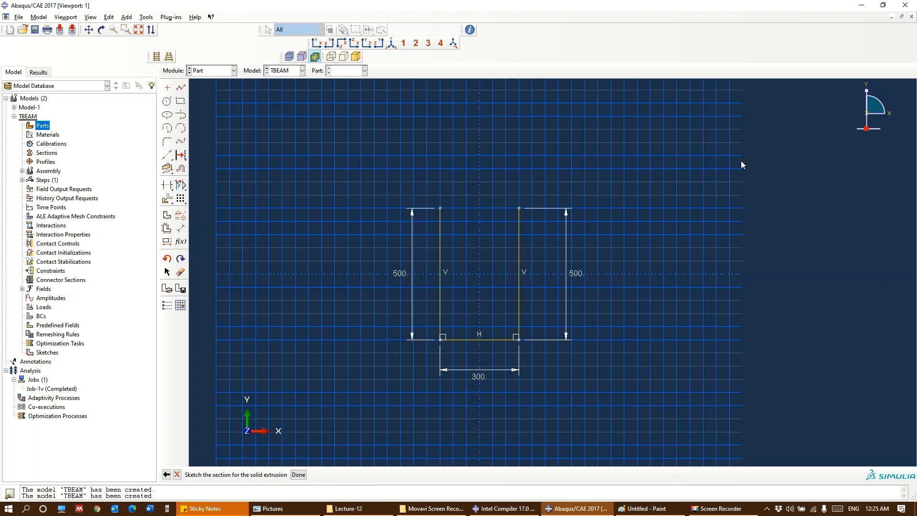
Try to draw a line from the upper end of the right web line to coordinates 350,0
{"action": "left_click", "coordinate": [181, 88]}
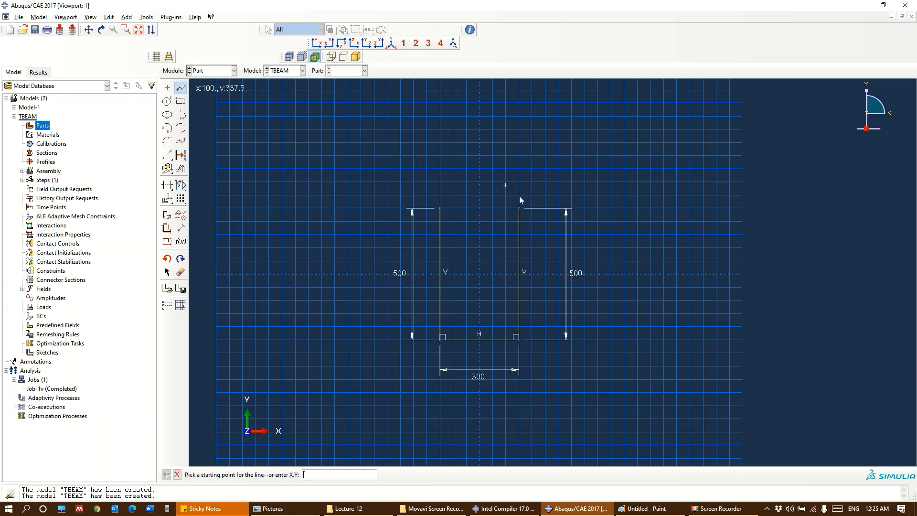
{"action": "left_click", "coordinate": [519, 208]}
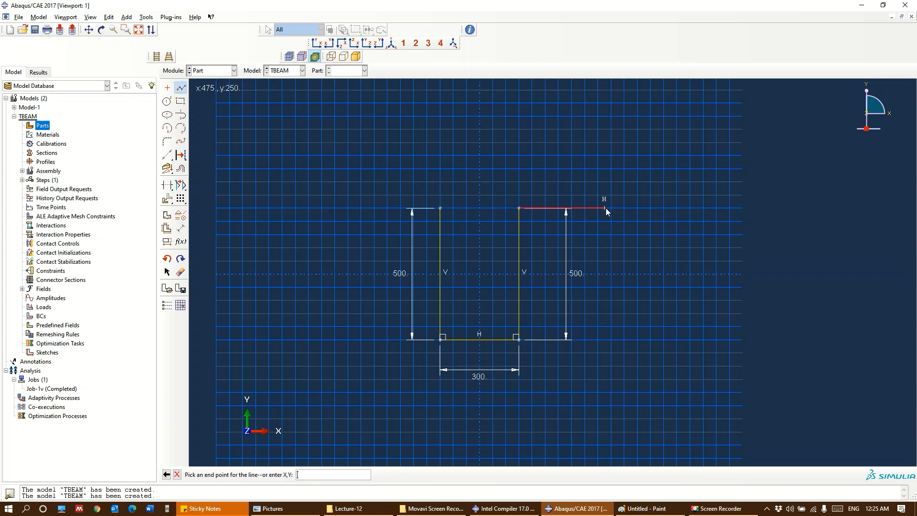
{"action": "type", "text": "350,0"}
{"action": "key", "text": "Return"}
{"action": "key", "text": "ctrl+z"}
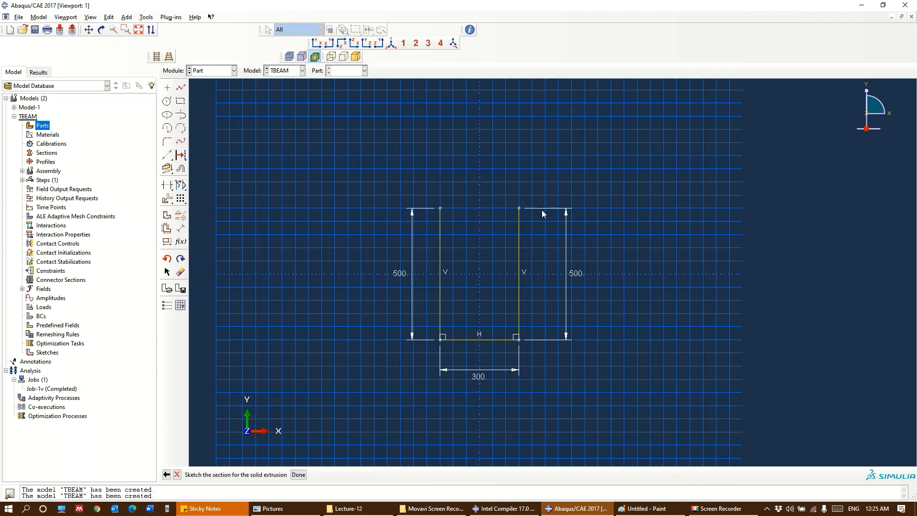
Draw horizontal flange lines outward from both web tops, the right one ending at (500, 250) and the left one similarly long
{"action": "left_click", "coordinate": [181, 89]}
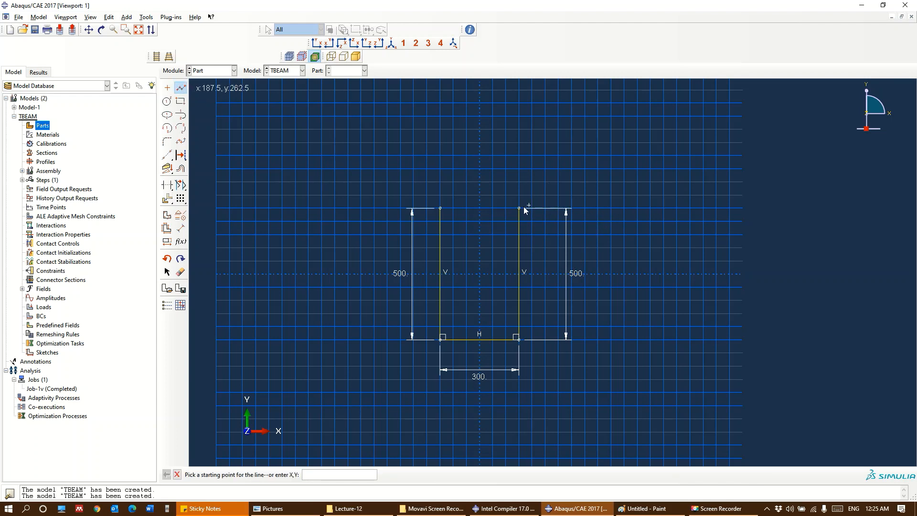
{"action": "left_click", "coordinate": [519, 207]}
{"action": "left_click", "coordinate": [611, 208]}
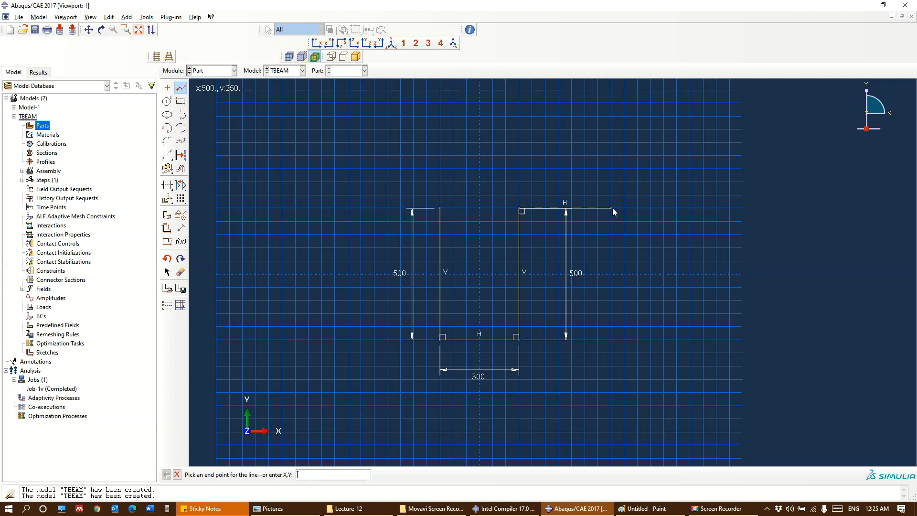
{"action": "key", "text": "Escape"}
{"action": "left_click", "coordinate": [181, 88]}
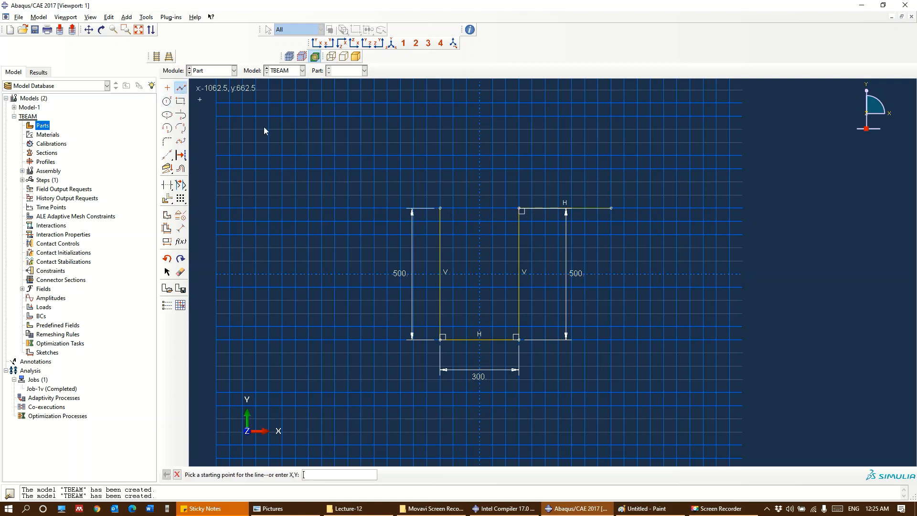
{"action": "left_click", "coordinate": [440, 208]}
{"action": "left_click", "coordinate": [341, 208]}
{"action": "key", "text": "Escape"}
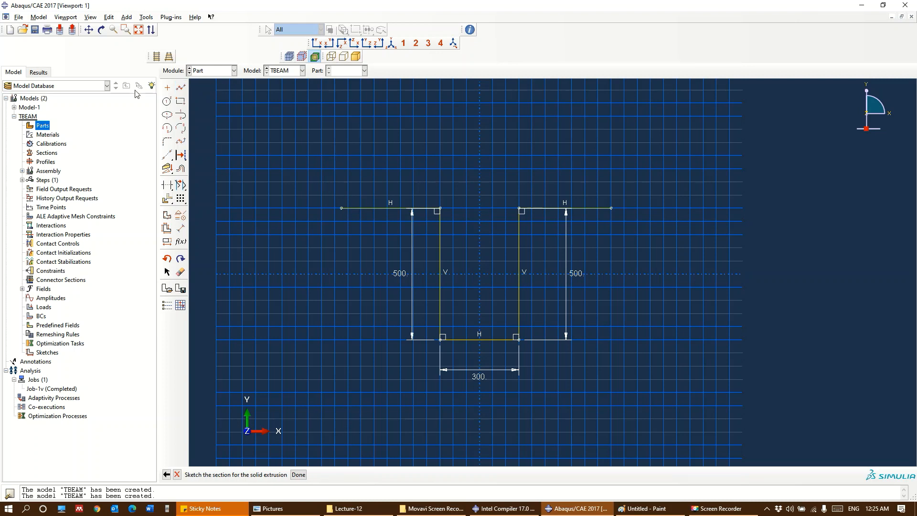
Dimension the left horizontal flange line and set its length to 350
{"action": "left_click", "coordinate": [180, 228]}
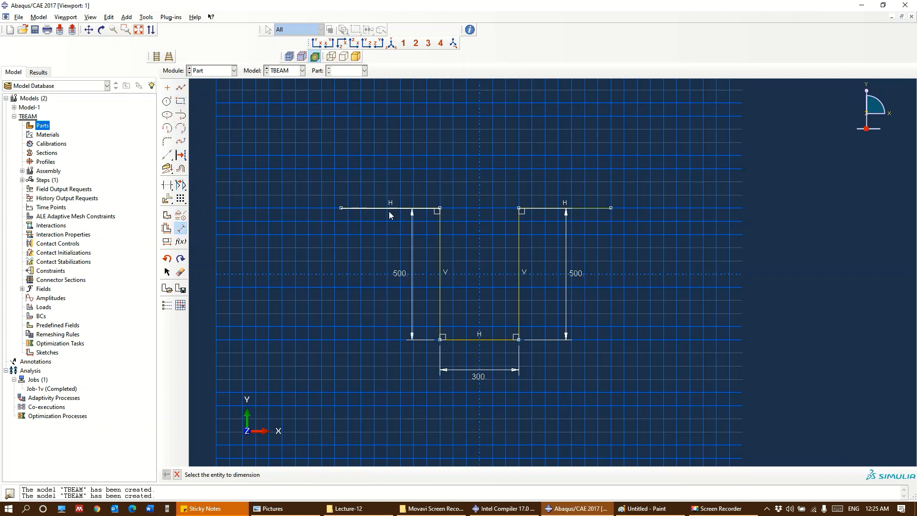
{"action": "left_click", "coordinate": [388, 209]}
{"action": "left_click", "coordinate": [383, 222]}
{"action": "type", "text": "350"}
{"action": "key", "text": "Return"}
Dimension the right horizontal flange line and set its length to 350
{"action": "left_click", "coordinate": [577, 209]}
{"action": "left_click", "coordinate": [571, 233]}
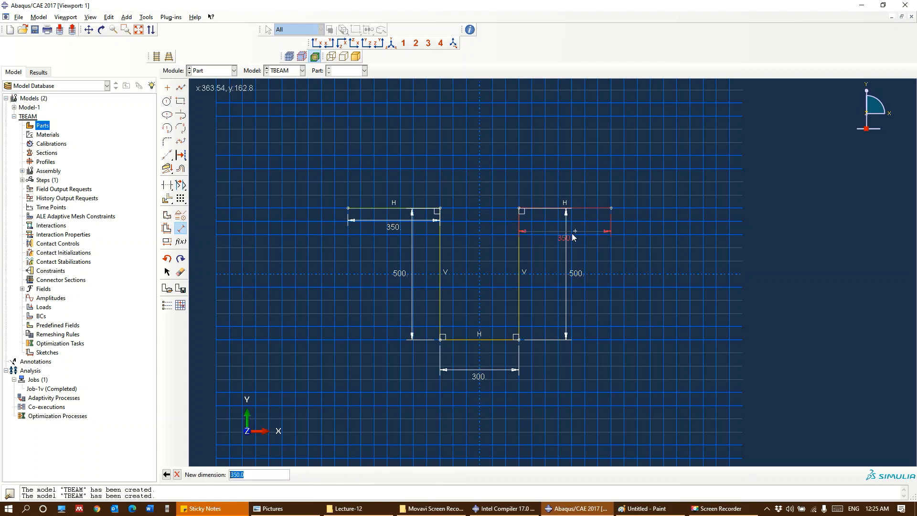
{"action": "type", "text": "350"}
{"action": "key", "text": "Return"}
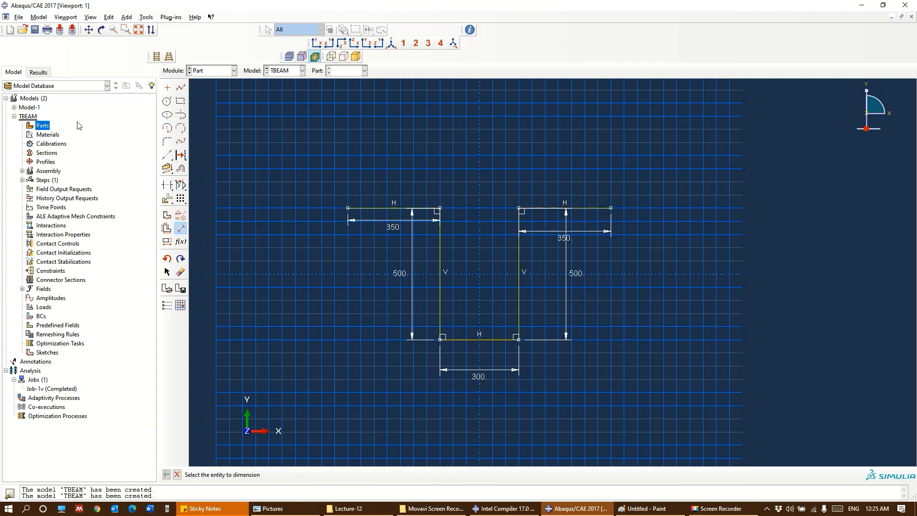
Draw a vertical line upward from the outer end of the left horizontal flange line
{"action": "left_click", "coordinate": [180, 88]}
{"action": "left_click", "coordinate": [348, 208]}
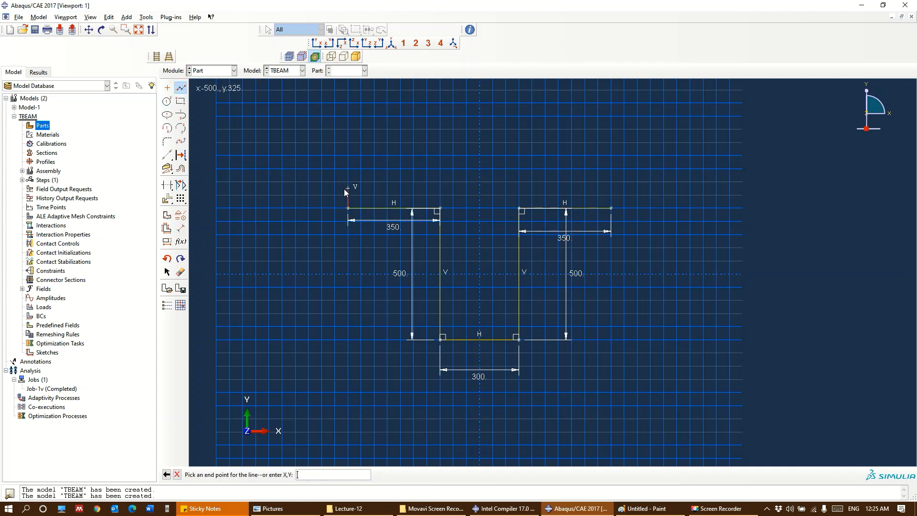
{"action": "left_click", "coordinate": [347, 182]}
{"action": "key", "text": "Escape"}
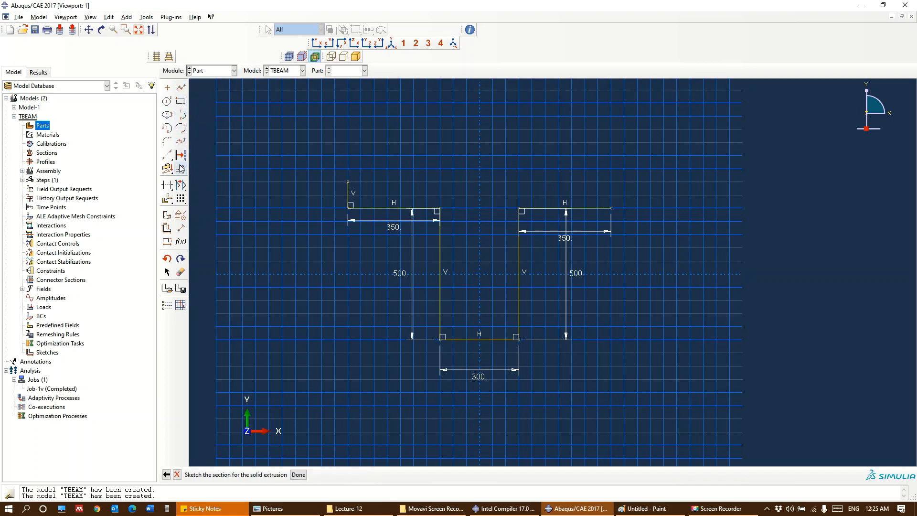
Dimension the left vertical flange edge and set its length to 150
{"action": "left_click", "coordinate": [181, 227]}
{"action": "left_click", "coordinate": [347, 193]}
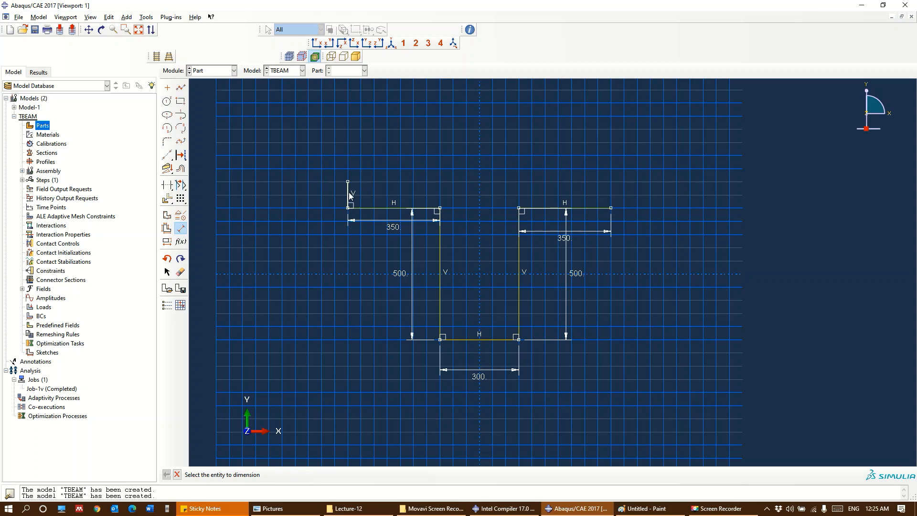
{"action": "left_click", "coordinate": [303, 194]}
{"action": "type", "text": "150"}
{"action": "key", "text": "Return"}
{"action": "left_click", "coordinate": [181, 87]}
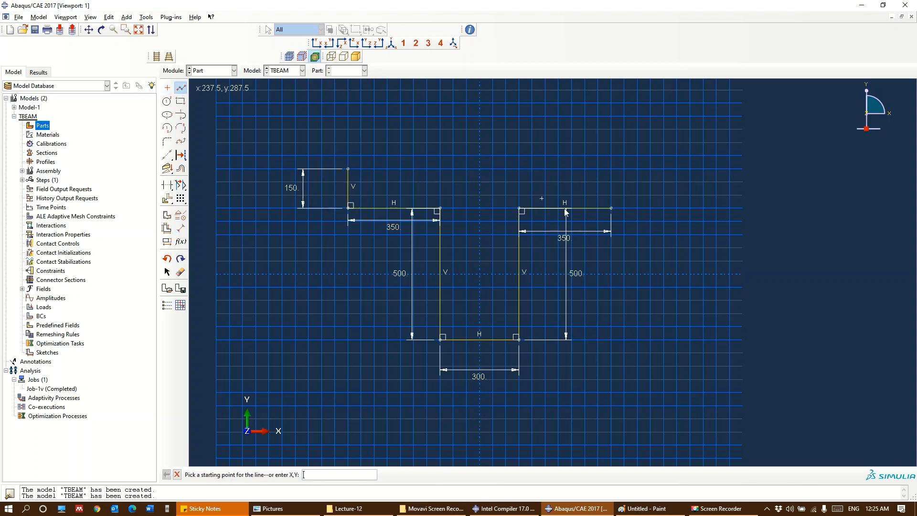
{"action": "left_click", "coordinate": [611, 207]}
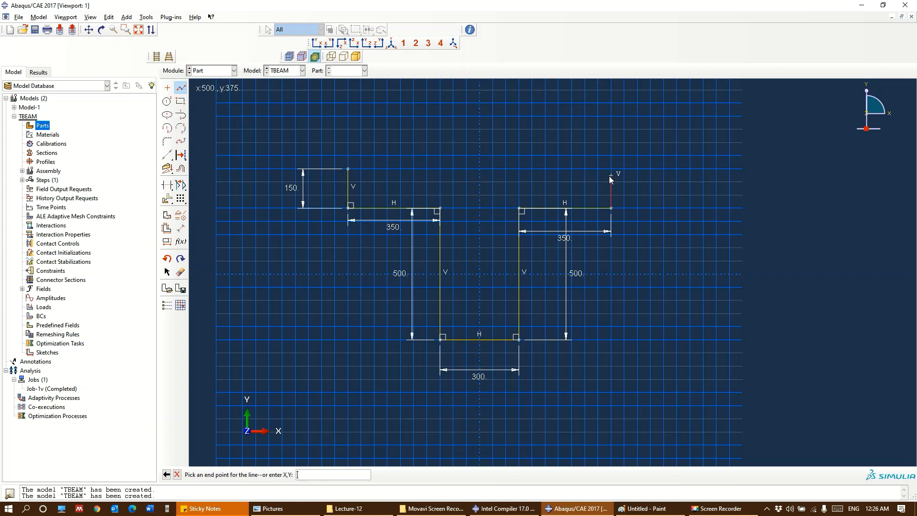
{"action": "key", "text": "Escape"}
Close the T-section with a horizontal top flange line ending at (500, 400) and a vertical line down to the right flange's outer end
{"action": "left_click", "coordinate": [181, 87]}
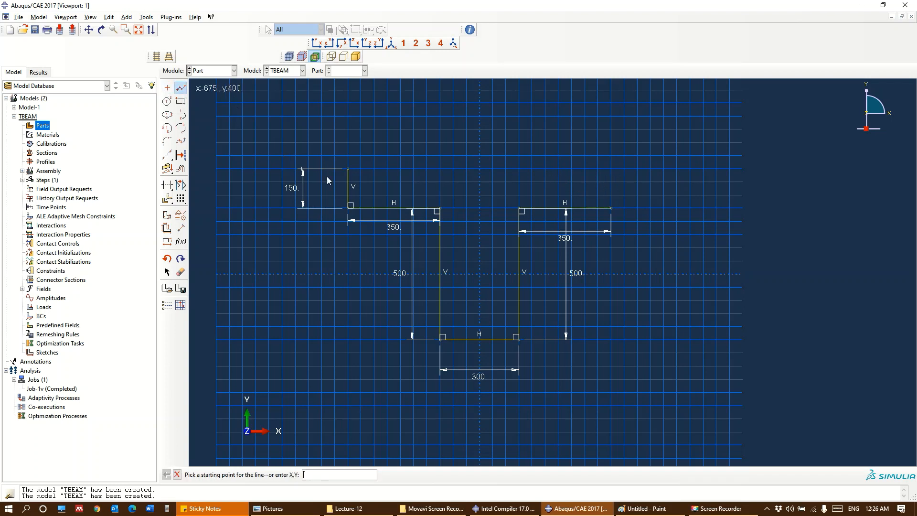
{"action": "left_click", "coordinate": [347, 168]}
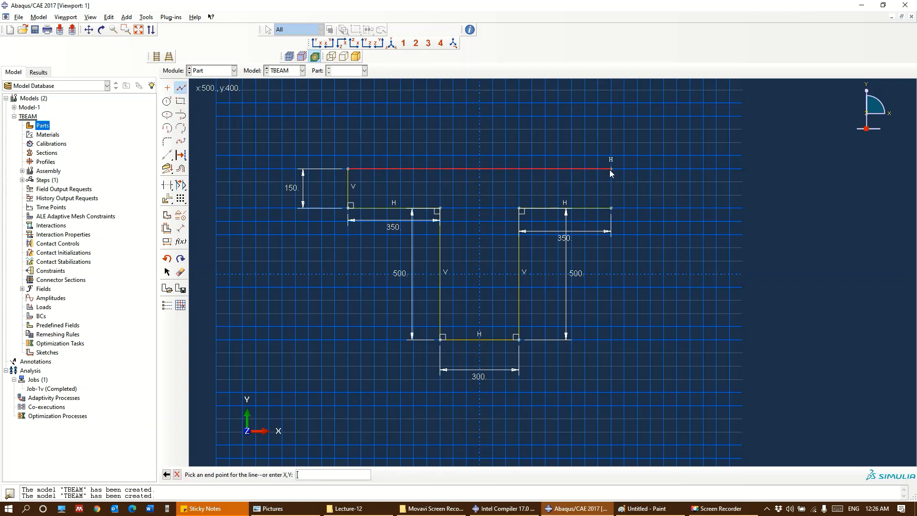
{"action": "left_click", "coordinate": [611, 168]}
{"action": "left_click", "coordinate": [611, 207]}
{"action": "key", "text": "Escape"}
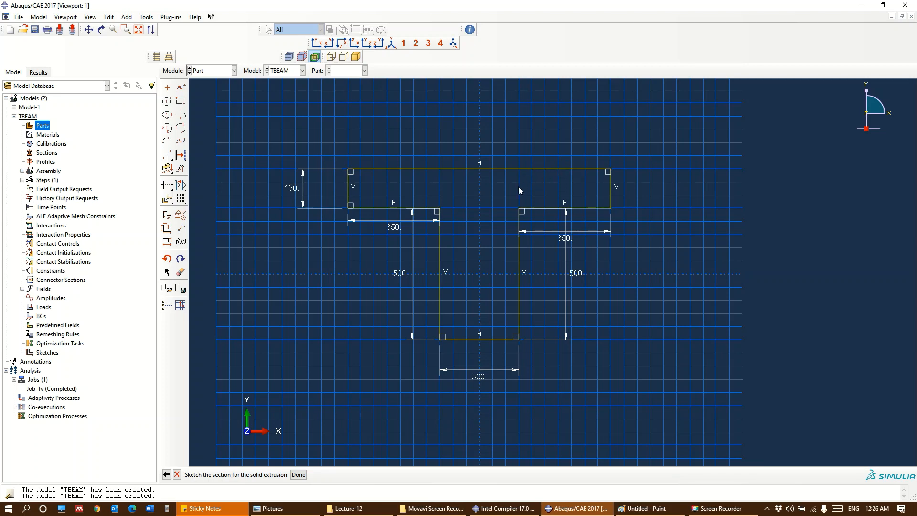
Finish the T-section sketch and extrude it to a depth of 5000
{"action": "left_click", "coordinate": [298, 475]}
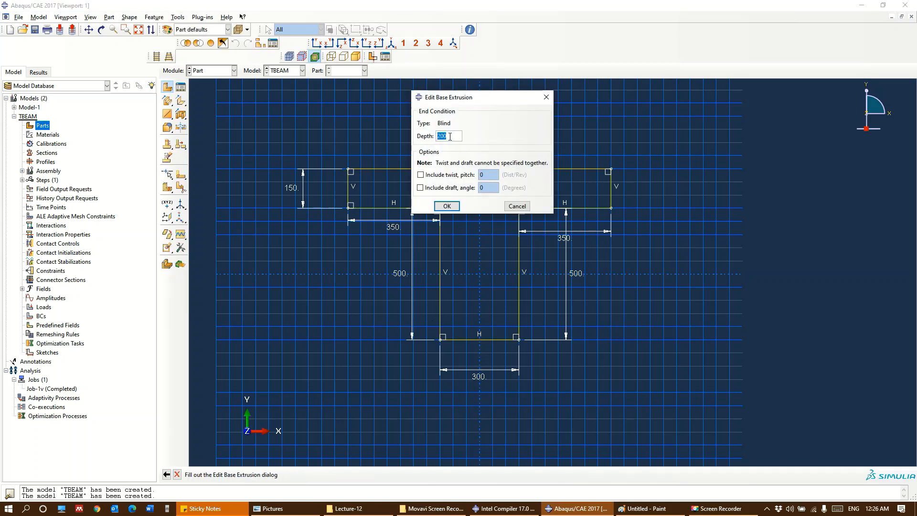
{"action": "type", "text": "5000"}
{"action": "key", "text": "Return"}
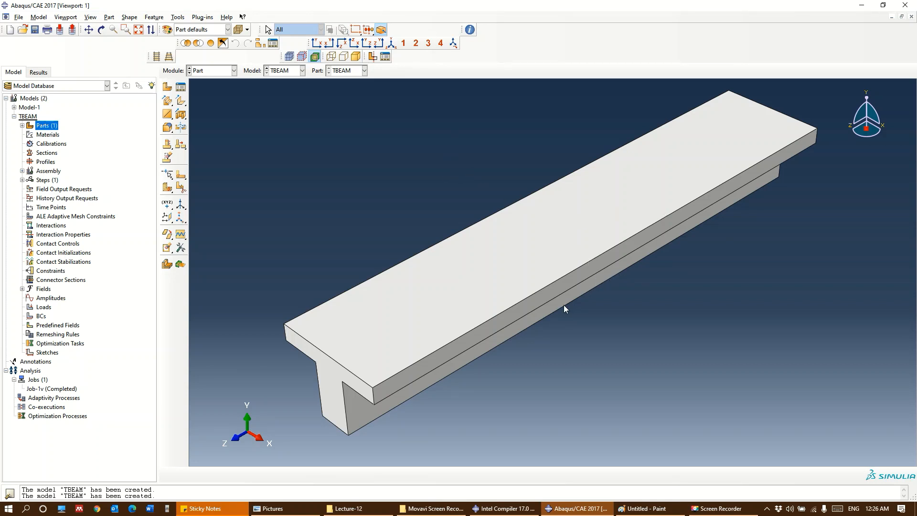
Partition the beam cell into flange and web by extending the flange's underside face, and close the partition dialog
{"action": "mouse_move", "coordinate": [541, 323]}
{"action": "middle_mouse_down", "text": "ctrl+alt"}
{"action": "mouse_move", "coordinate": [559, 205]}
{"action": "mouse_move", "coordinate": [525, 324]}
{"action": "middle_mouse_up", "text": "ctrl+alt"}
{"action": "left_click_drag", "start_coordinate": [485, 382], "coordinate": [413, 251], "text": "ctrl+alt"}
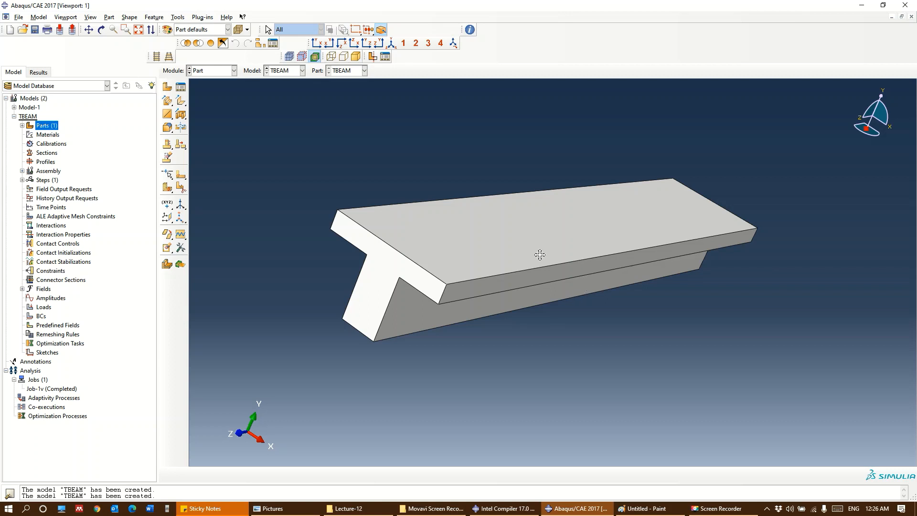
{"action": "left_click_drag", "start_coordinate": [538, 254], "coordinate": [628, 209], "text": "ctrl+alt"}
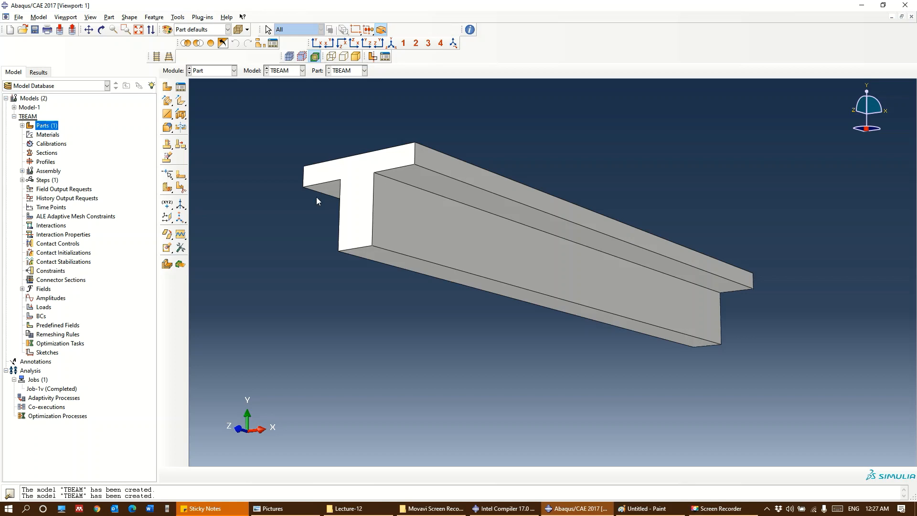
{"action": "left_click", "coordinate": [181, 188]}
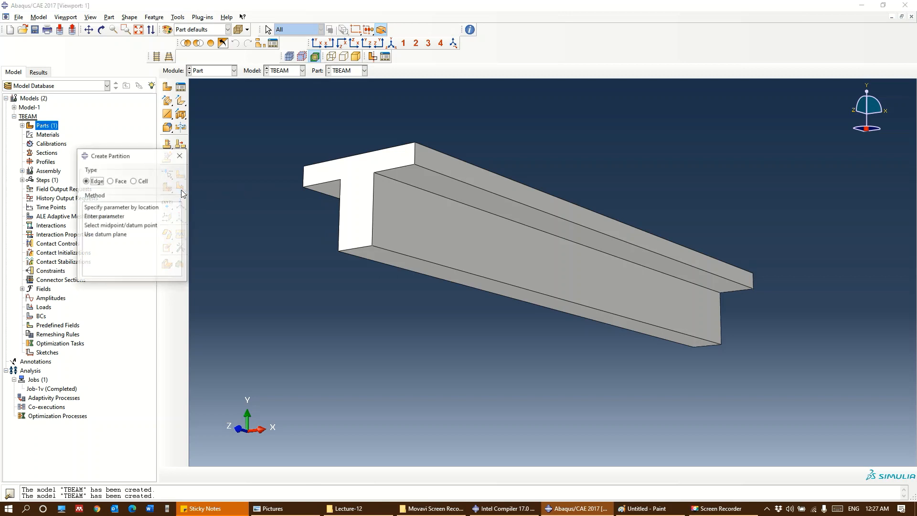
{"action": "left_click", "coordinate": [140, 182]}
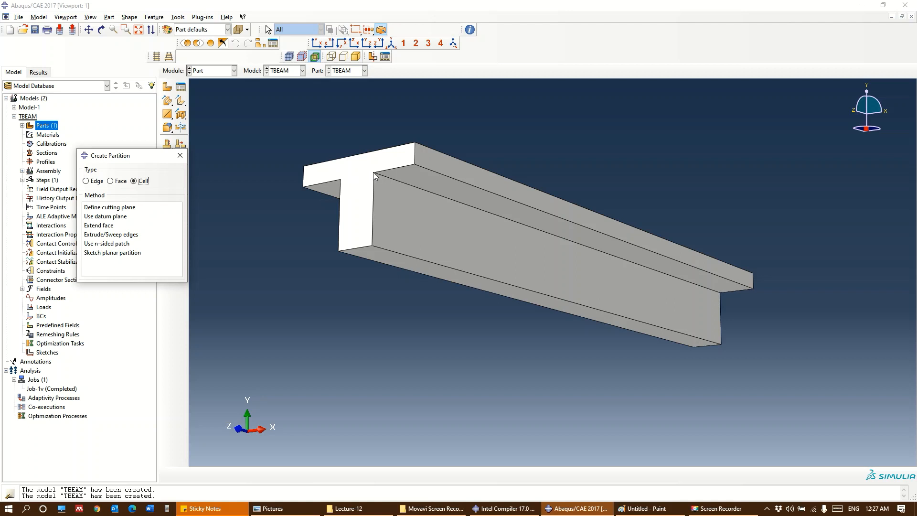
{"action": "left_click", "coordinate": [106, 227]}
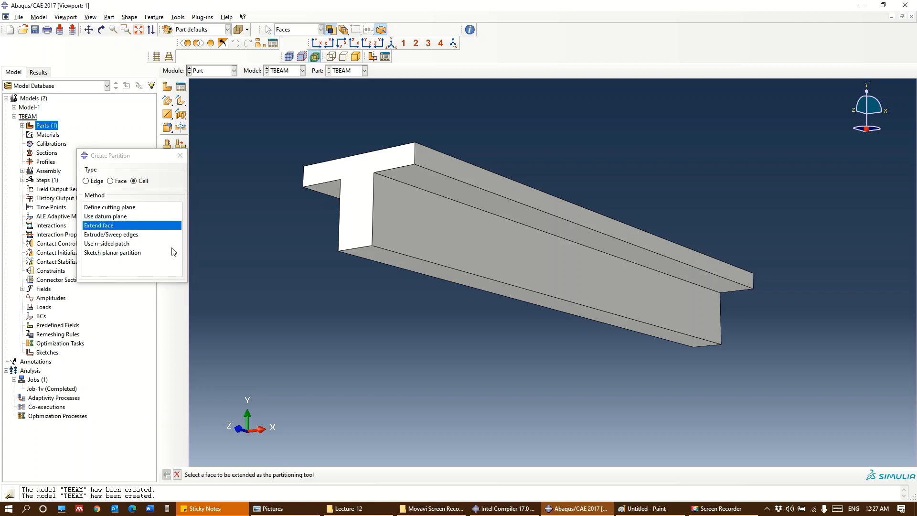
{"action": "left_click", "coordinate": [440, 179]}
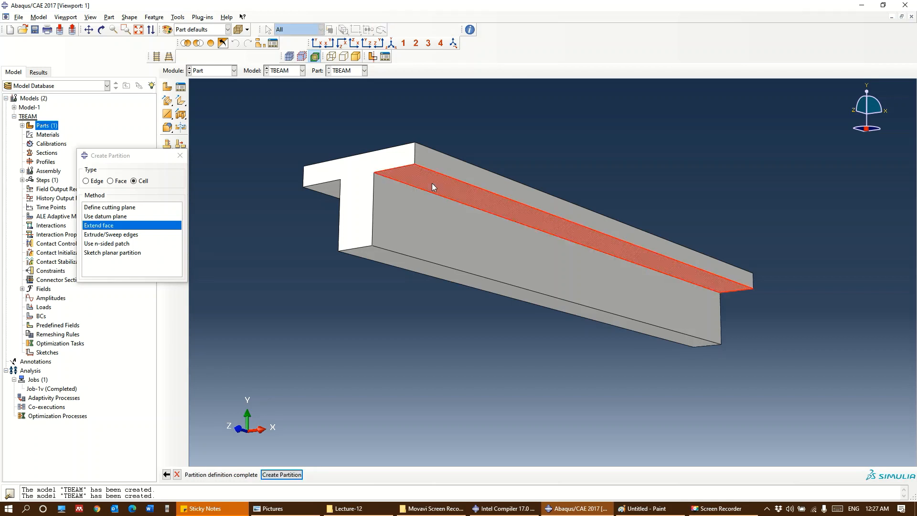
{"action": "left_click", "coordinate": [282, 474]}
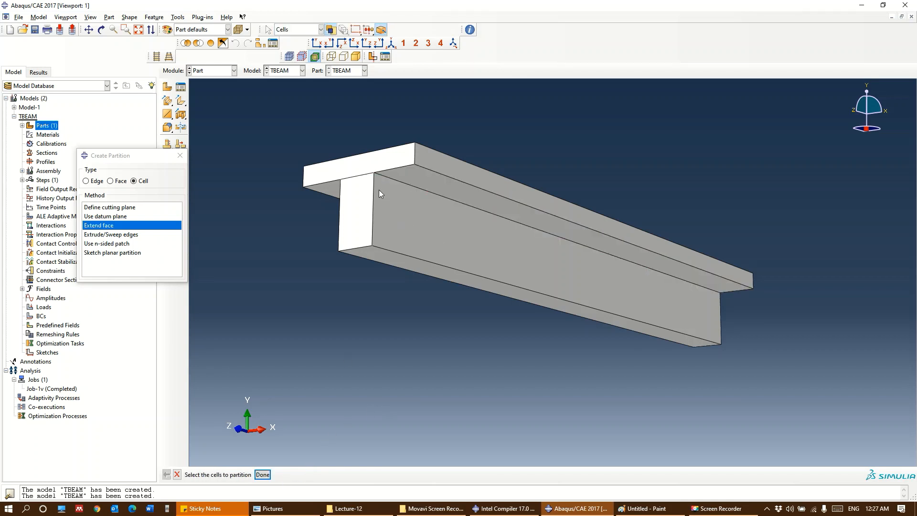
{"action": "left_click", "coordinate": [179, 155]}
Create a datum plane offset 200 from the web's front end face, with the direction flipped to point into the beam
{"action": "middle_click_drag", "start_coordinate": [547, 216], "coordinate": [595, 200], "text": "ctrl+alt"}
{"action": "left_click_drag", "start_coordinate": [509, 233], "coordinate": [542, 268], "text": "ctrl+alt"}
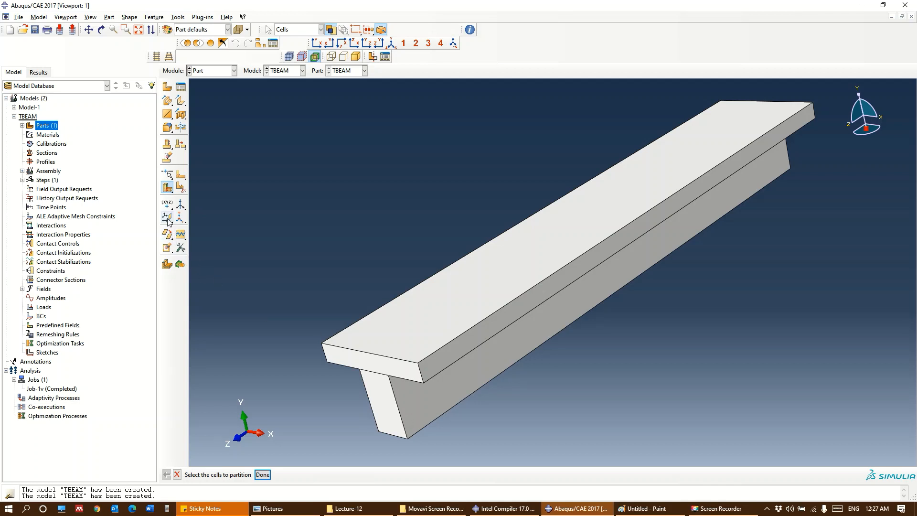
{"action": "left_click", "coordinate": [167, 216]}
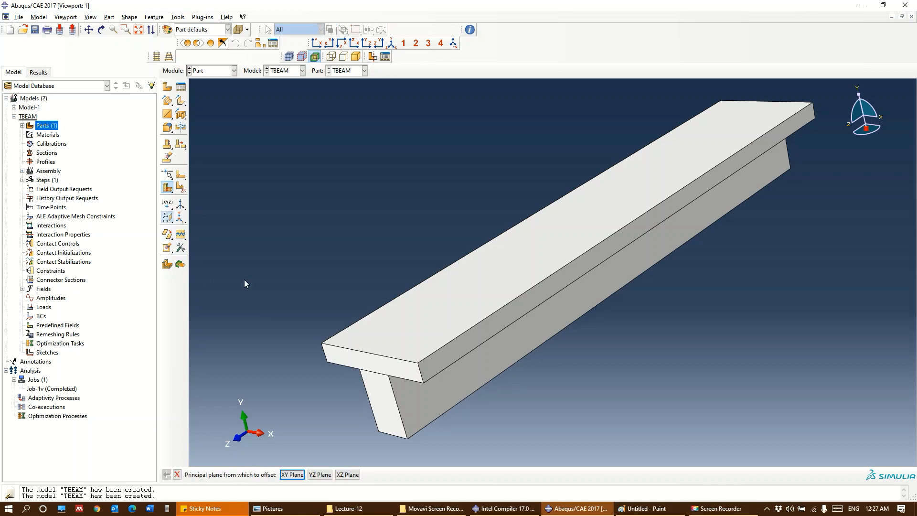
{"action": "left_click", "coordinate": [167, 218]}
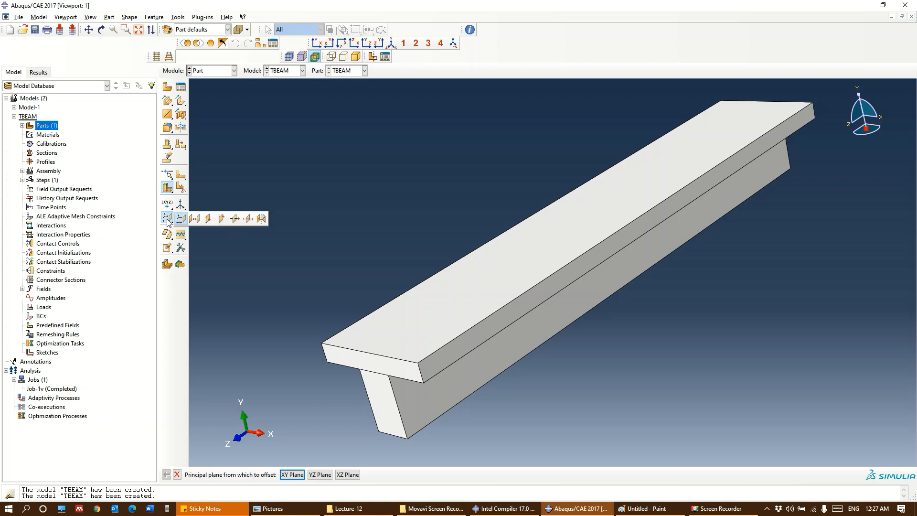
{"action": "left_click", "coordinate": [194, 218]}
{"action": "left_click", "coordinate": [383, 411]}
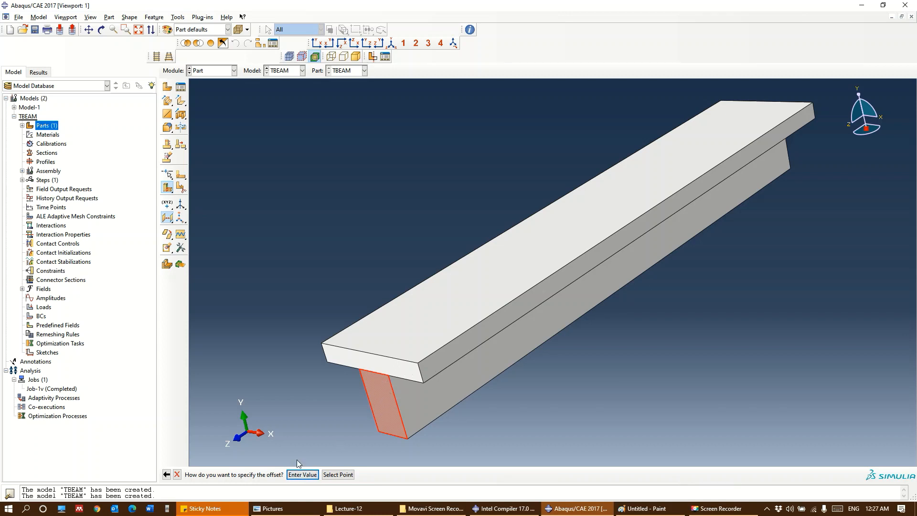
{"action": "left_click", "coordinate": [302, 474]}
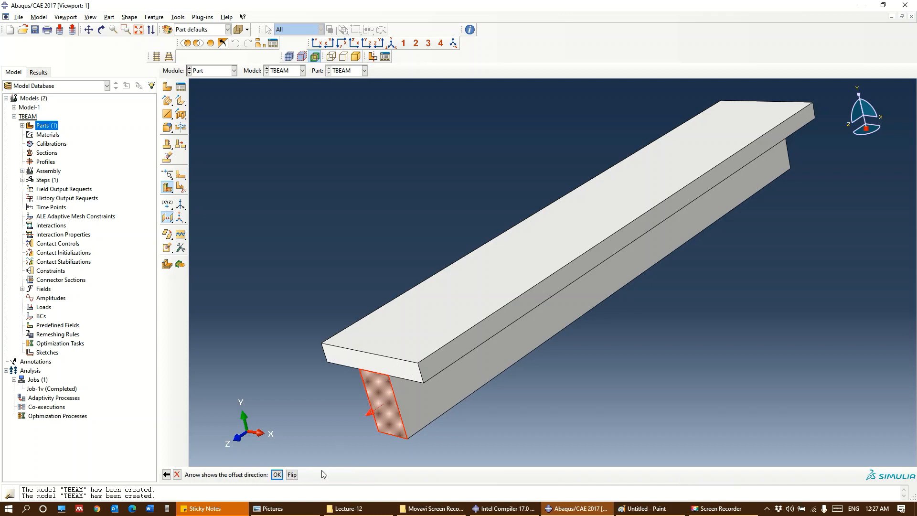
{"action": "left_click", "coordinate": [291, 474]}
{"action": "key", "text": "Return"}
{"action": "type", "text": "200"}
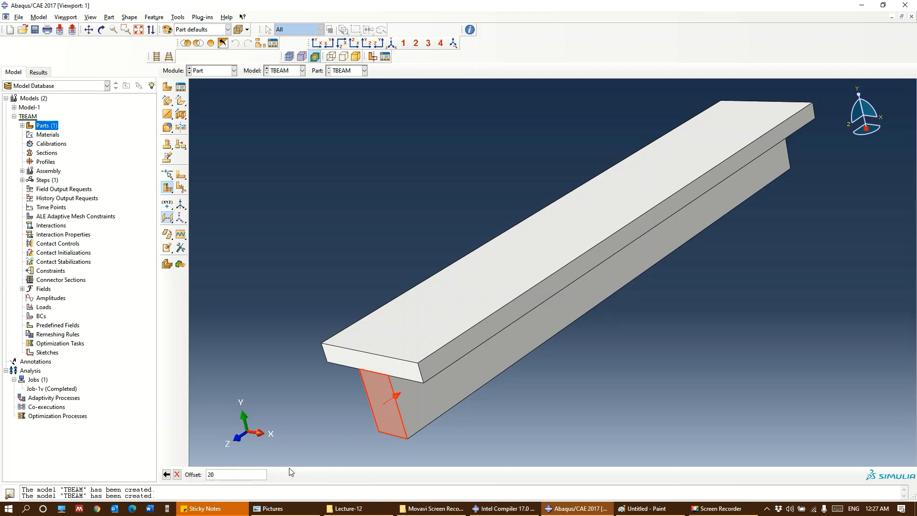
{"action": "key", "text": "Return"}
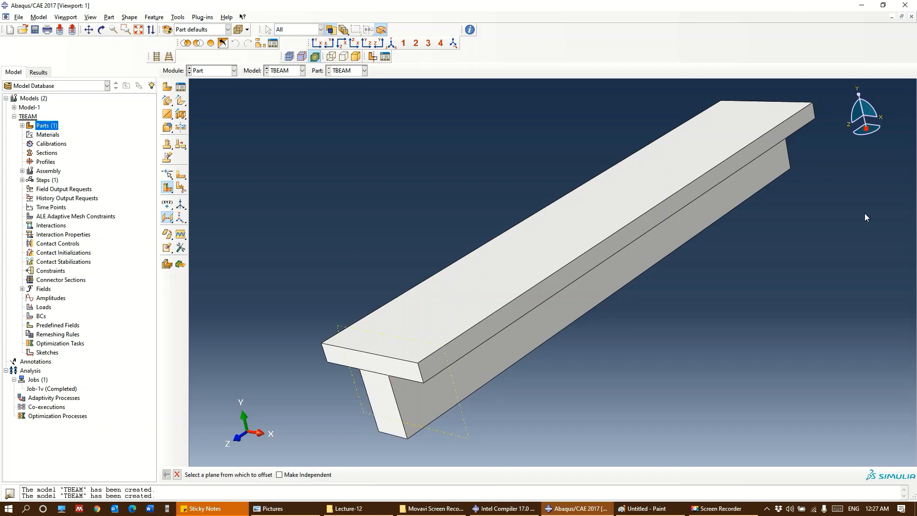
Create a second datum plane offset 200 into the beam from the web's opposite end face
{"action": "middle_click_drag", "start_coordinate": [816, 214], "coordinate": [730, 317], "text": "ctrl+alt"}
{"action": "left_click_drag", "start_coordinate": [731, 311], "coordinate": [559, 339], "text": "ctrl+alt"}
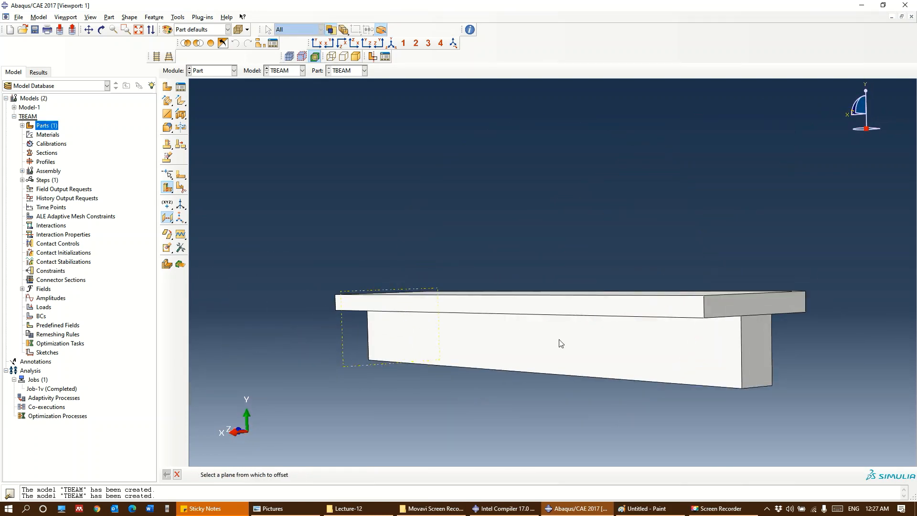
{"action": "left_click", "coordinate": [761, 352]}
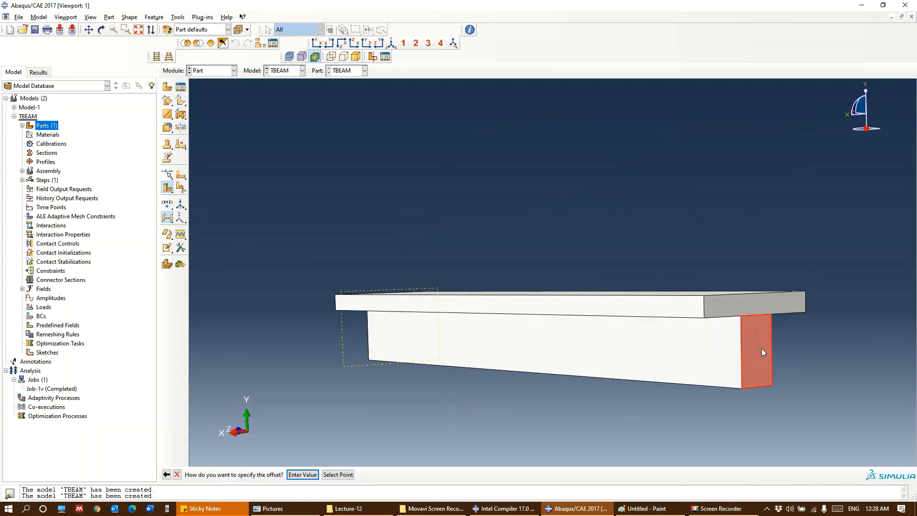
{"action": "left_click", "coordinate": [300, 475]}
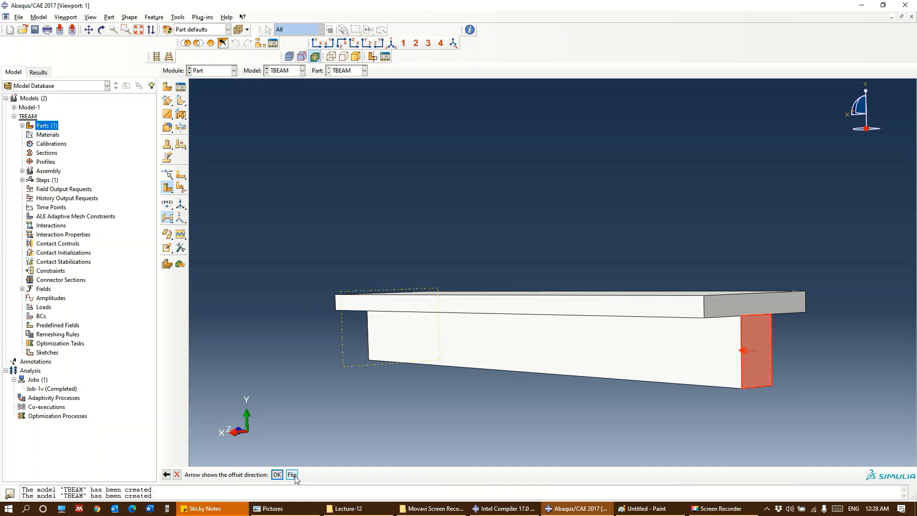
{"action": "left_click", "coordinate": [277, 474]}
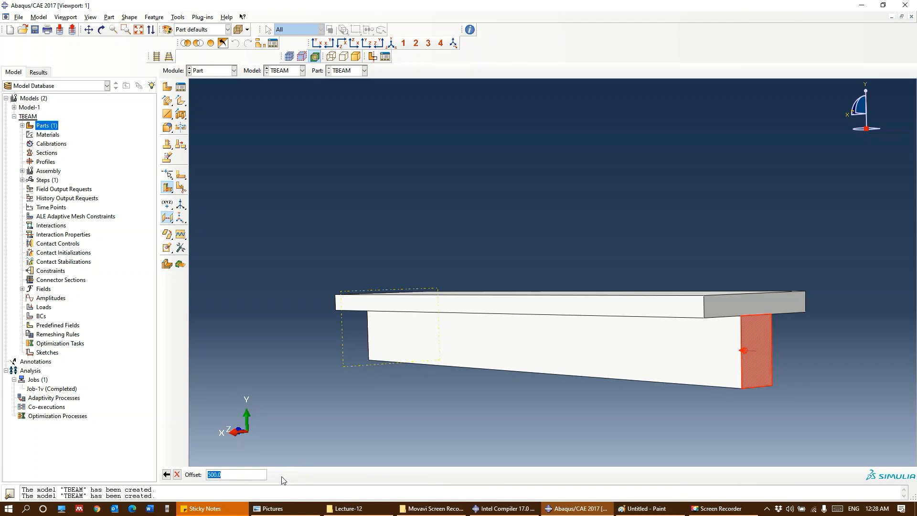
{"action": "type", "text": "20"}
{"action": "key", "text": "Return"}
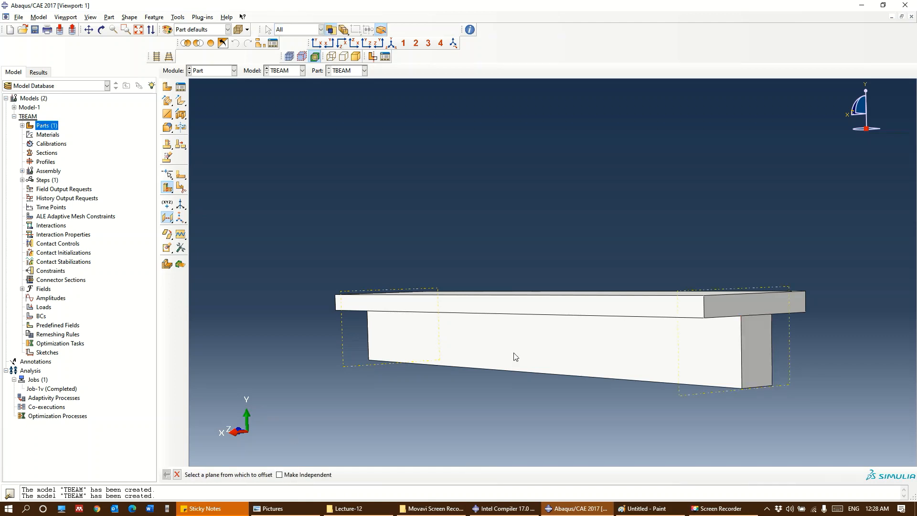
Create a midspan datum plane offset 2500 into the beam from the web's end face at the -Z end
{"action": "left_click_drag", "start_coordinate": [514, 356], "coordinate": [616, 275], "text": "ctrl+alt"}
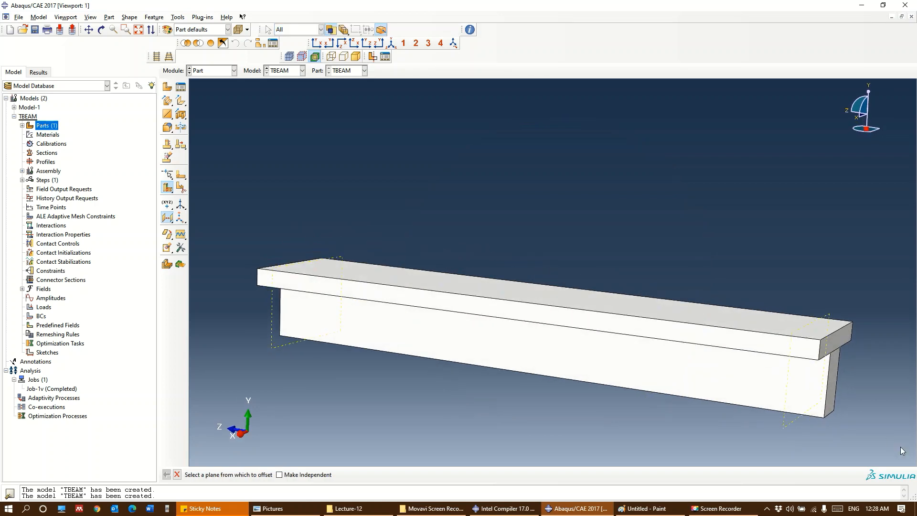
{"action": "left_click", "coordinate": [832, 392]}
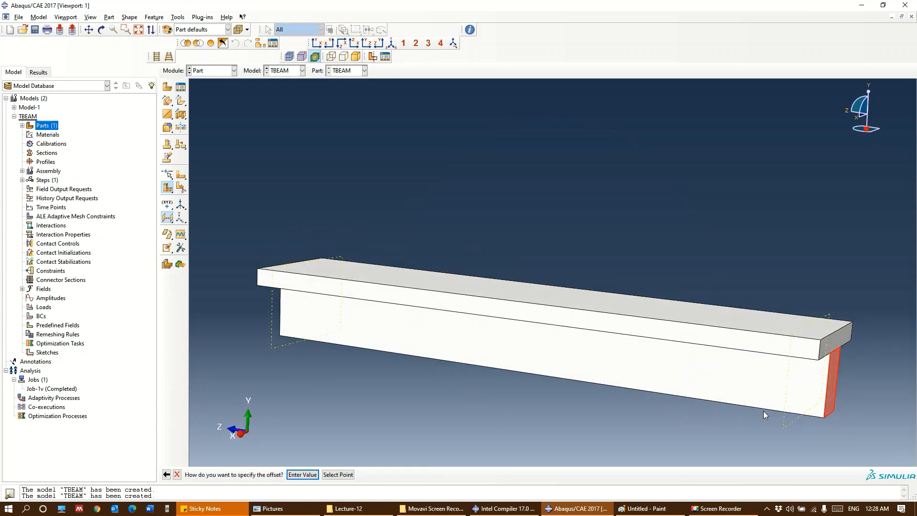
{"action": "left_click", "coordinate": [303, 475]}
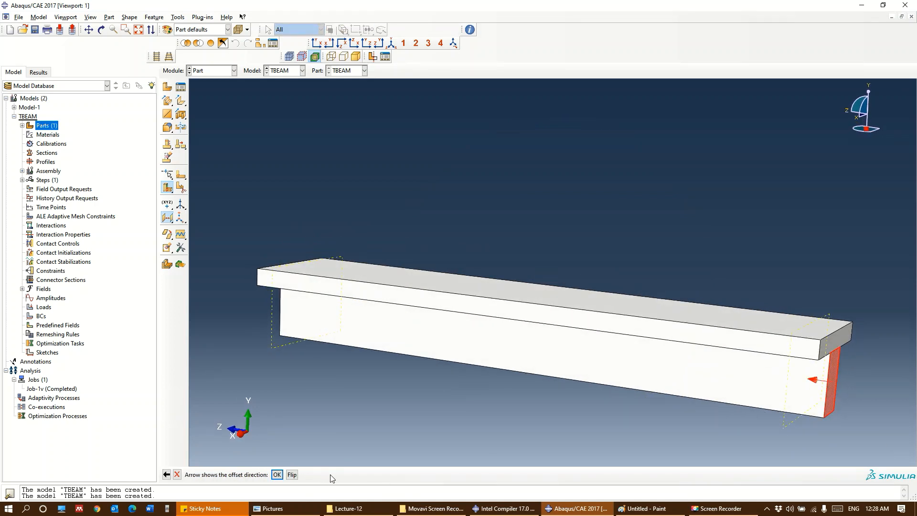
{"action": "key", "text": "Return"}
{"action": "type", "text": "2500"}
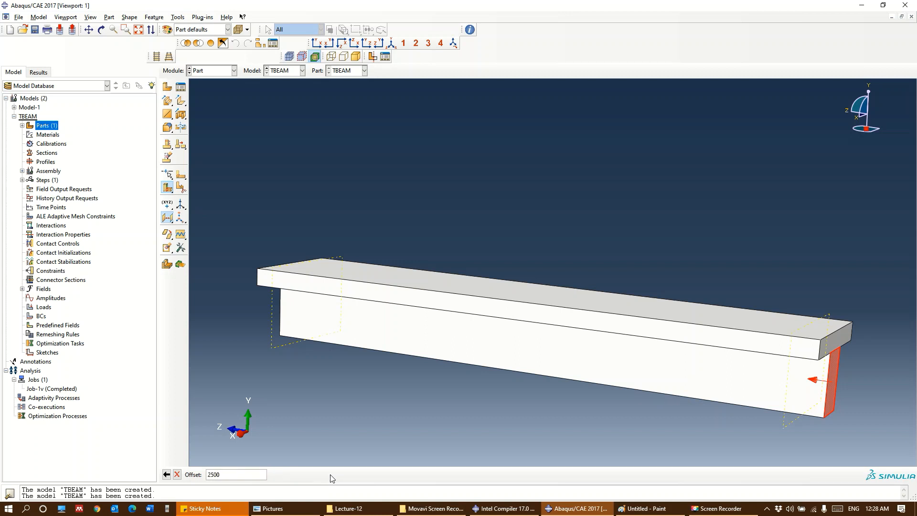
{"action": "key", "text": "Return"}
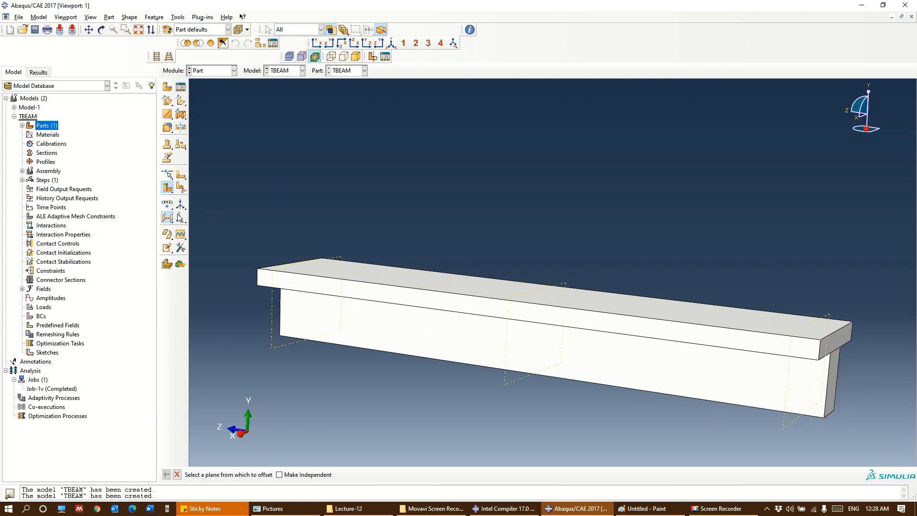
Partition all the beam's cells with the datum plane near its +Z end, using the datum plane cell method
{"action": "left_click", "coordinate": [182, 189]}
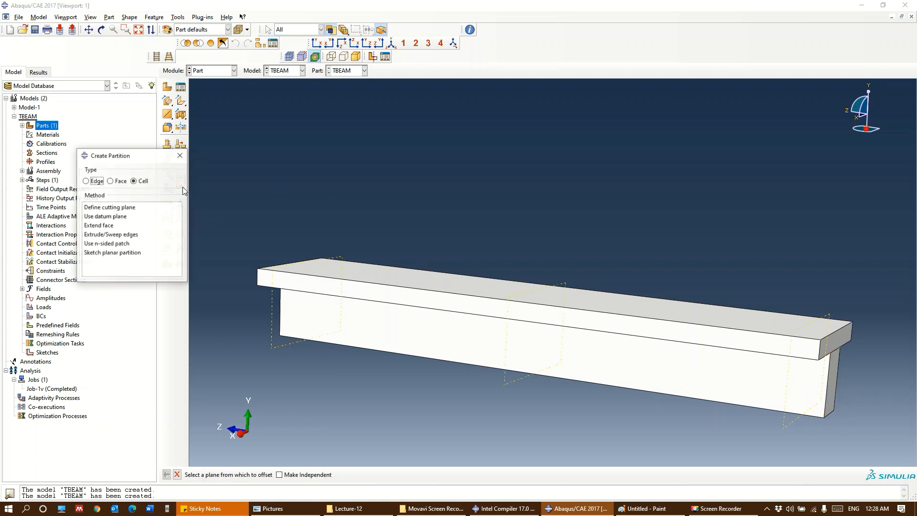
{"action": "left_click", "coordinate": [119, 218]}
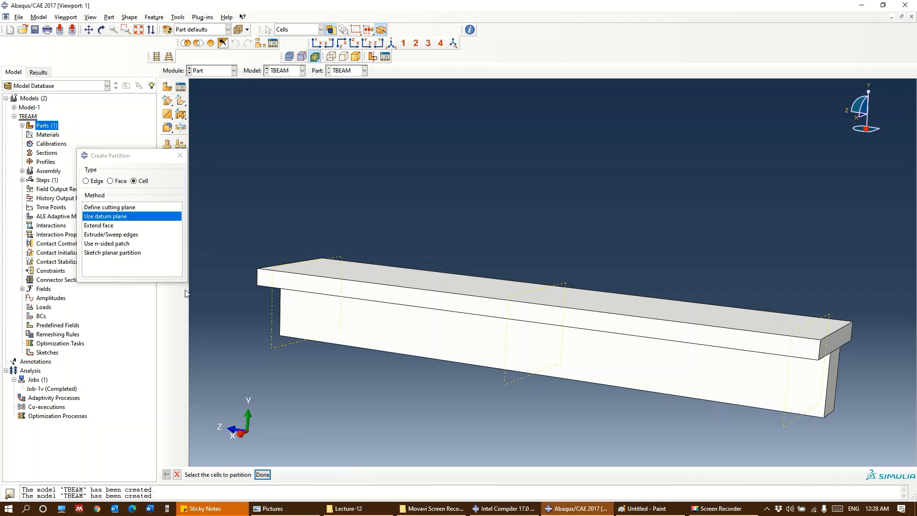
{"action": "left_click_drag", "start_coordinate": [425, 406], "coordinate": [387, 197]}
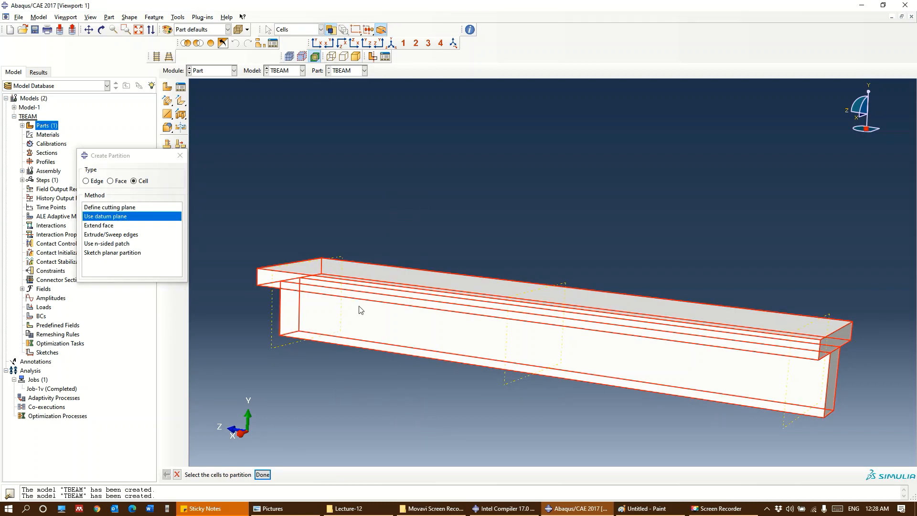
{"action": "left_click", "coordinate": [263, 474]}
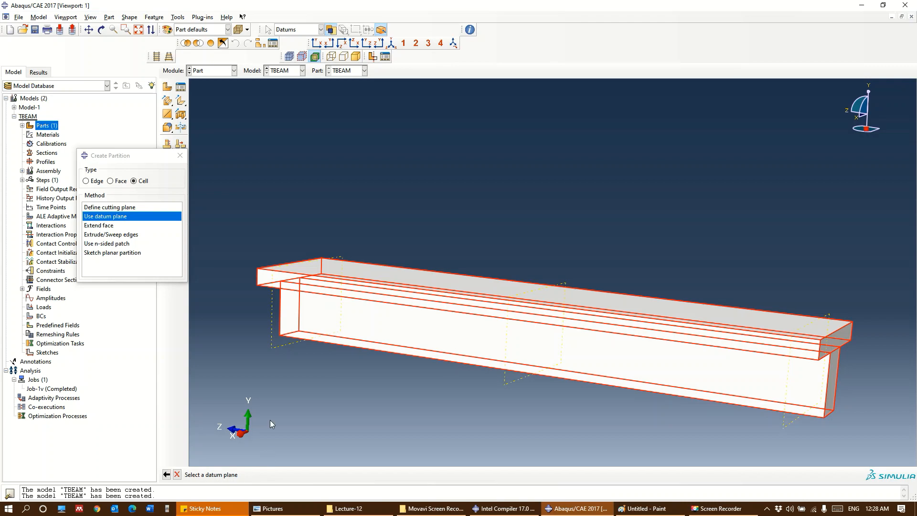
{"action": "left_click", "coordinate": [279, 352]}
{"action": "left_click", "coordinate": [283, 475]}
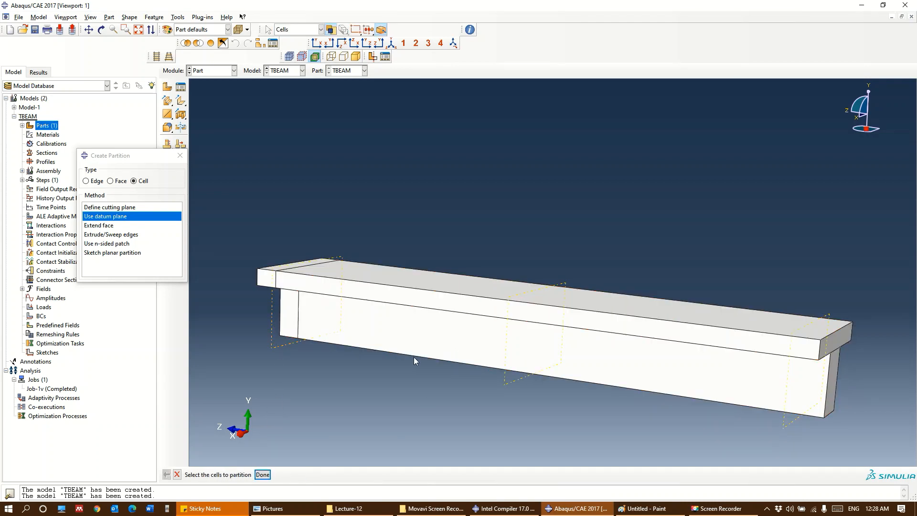
Partition the long flange and web cells with the midspan datum plane
{"action": "middle_click_drag", "start_coordinate": [401, 356], "coordinate": [347, 280], "text": "ctrl+alt"}
{"action": "left_click_drag", "start_coordinate": [567, 351], "coordinate": [551, 163]}
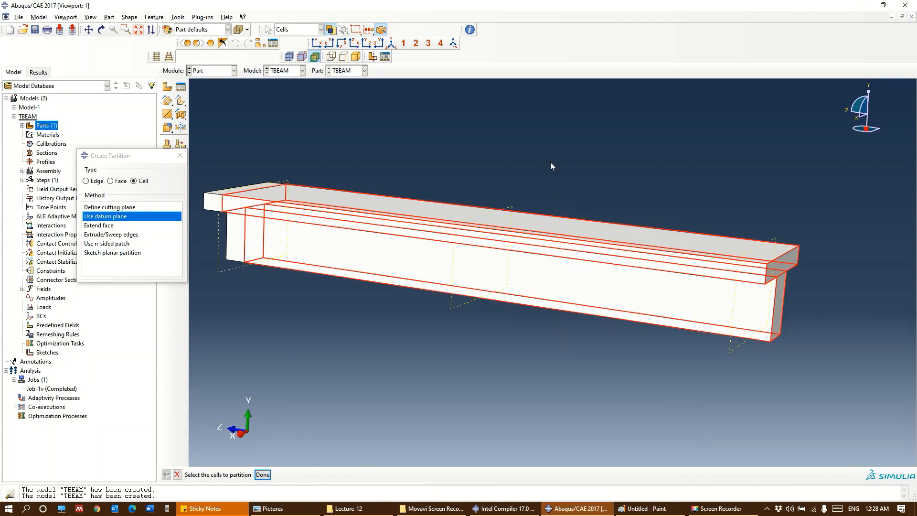
{"action": "left_click", "coordinate": [262, 474]}
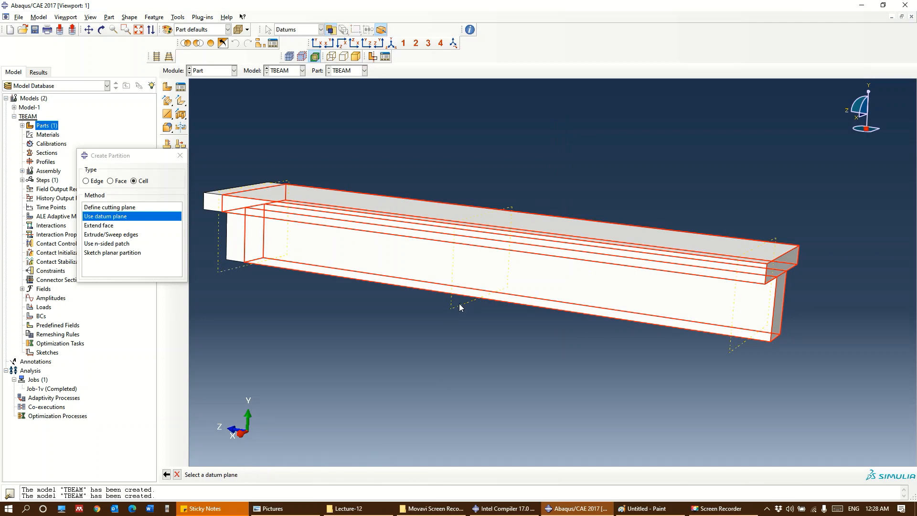
{"action": "left_click", "coordinate": [460, 308]}
{"action": "left_click", "coordinate": [281, 474]}
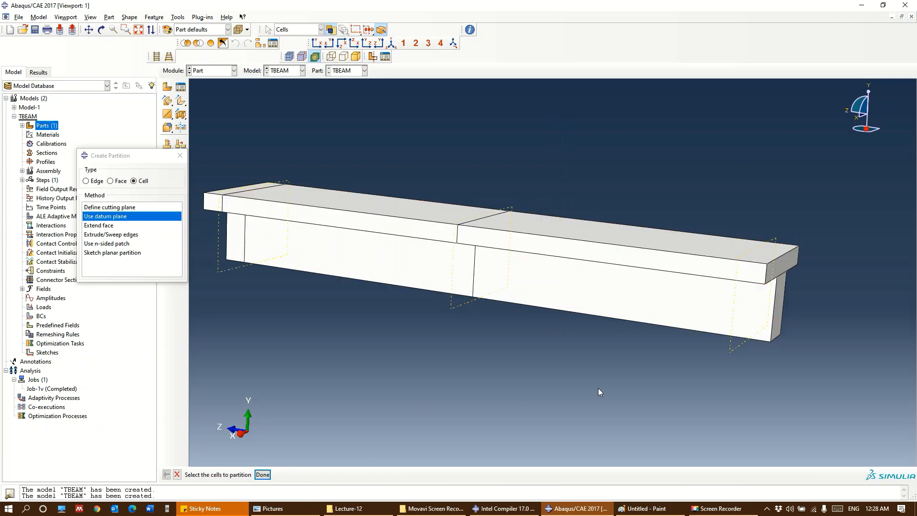
Partition the flange and web cells of the -Z half with the datum plane near that end, and close the partition dialog
{"action": "middle_click_drag", "start_coordinate": [594, 376], "coordinate": [527, 367], "text": "ctrl+alt"}
{"action": "left_click", "coordinate": [632, 277]}
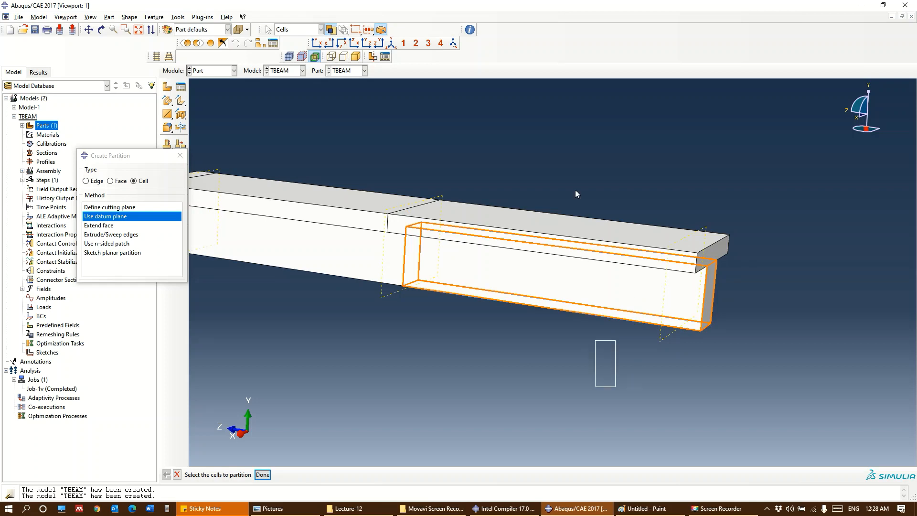
{"action": "left_click", "coordinate": [263, 474]}
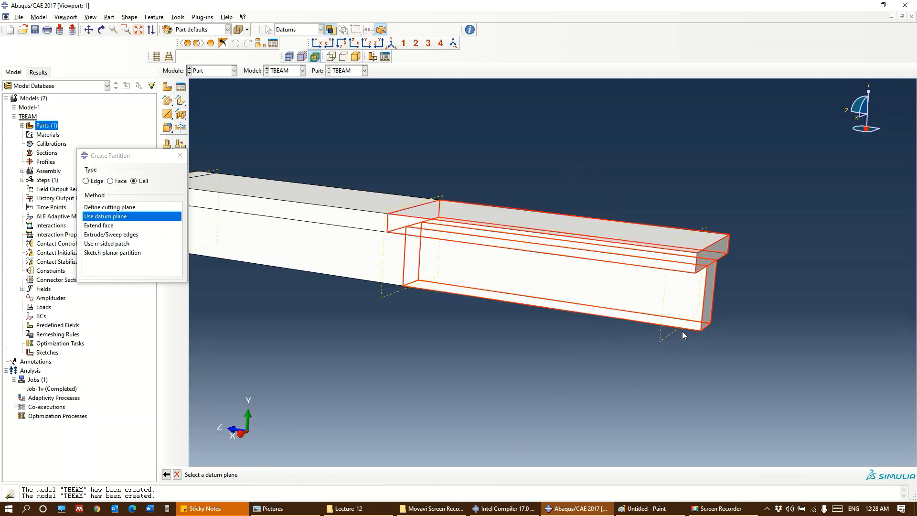
{"action": "left_click", "coordinate": [664, 340]}
{"action": "left_click", "coordinate": [281, 474]}
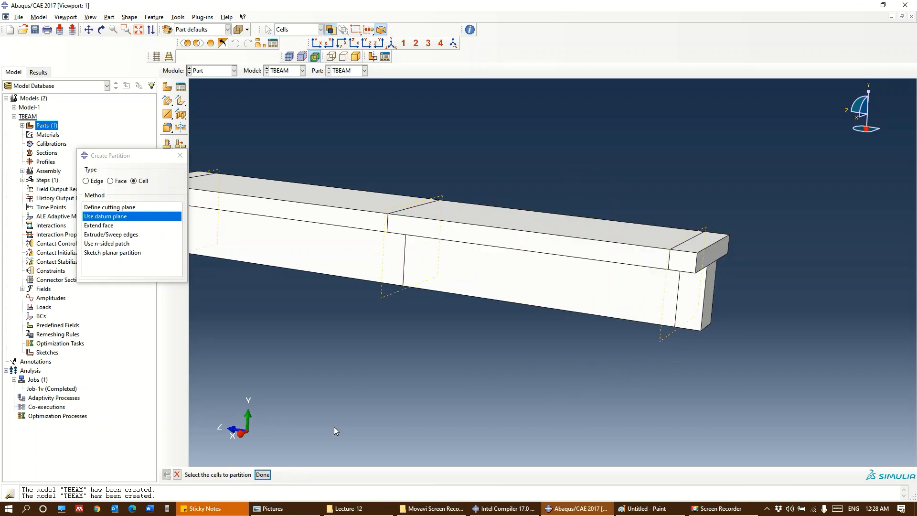
{"action": "middle_click_drag", "start_coordinate": [470, 303], "coordinate": [668, 371], "text": "ctrl+alt"}
{"action": "left_click_drag", "start_coordinate": [597, 368], "coordinate": [689, 382], "text": "ctrl+alt"}
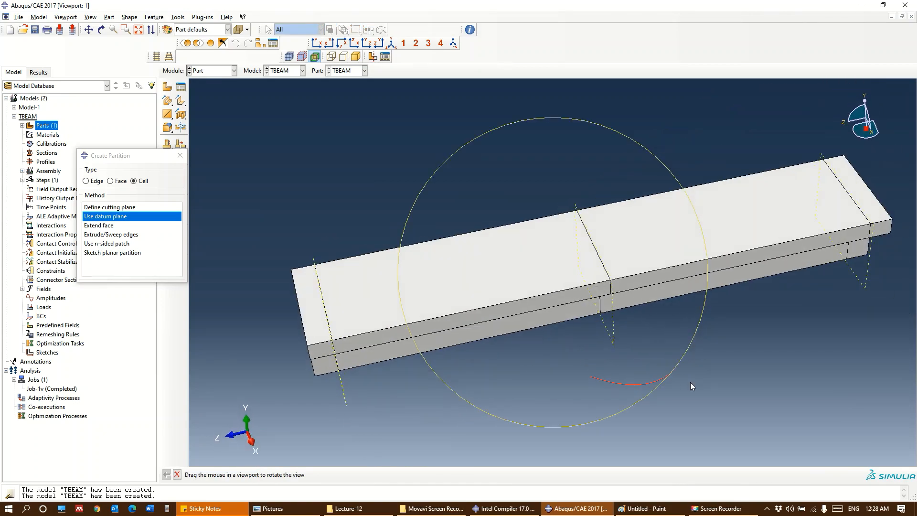
{"action": "left_click_drag", "start_coordinate": [429, 364], "coordinate": [497, 371], "text": "ctrl+alt"}
{"action": "left_click_drag", "start_coordinate": [619, 345], "coordinate": [627, 397], "text": "ctrl+alt"}
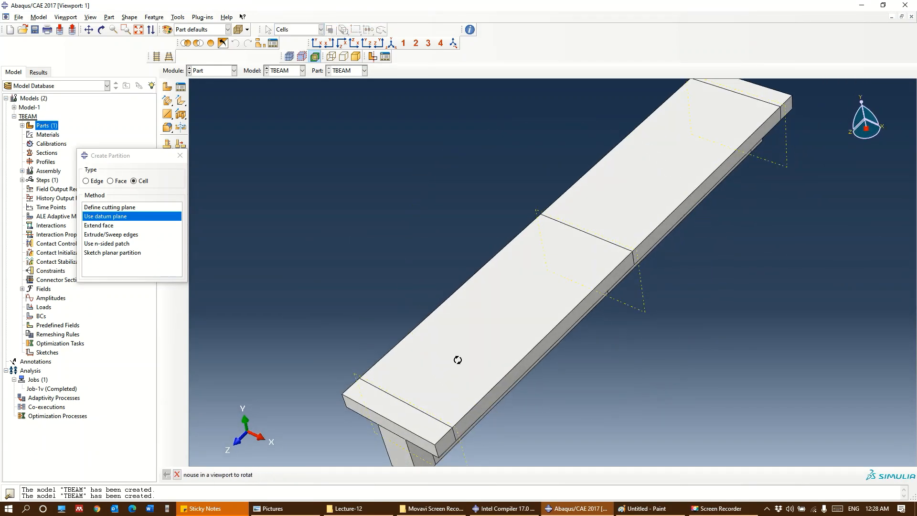
{"action": "left_click_drag", "start_coordinate": [463, 398], "coordinate": [431, 347], "text": "ctrl+alt"}
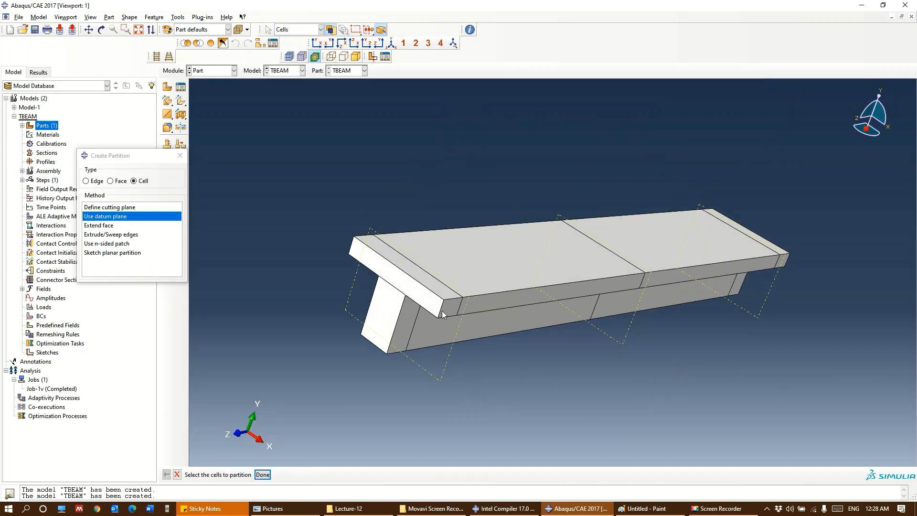
{"action": "left_click", "coordinate": [180, 156]}
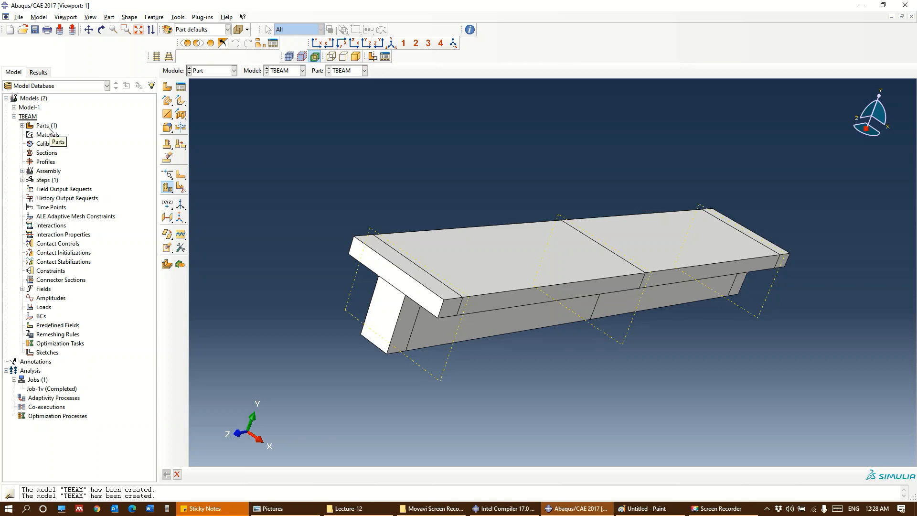
Create a 3D deformable planar wire part named LongBAR with an approximate size of 2000
{"action": "double_click", "coordinate": [46, 127]}
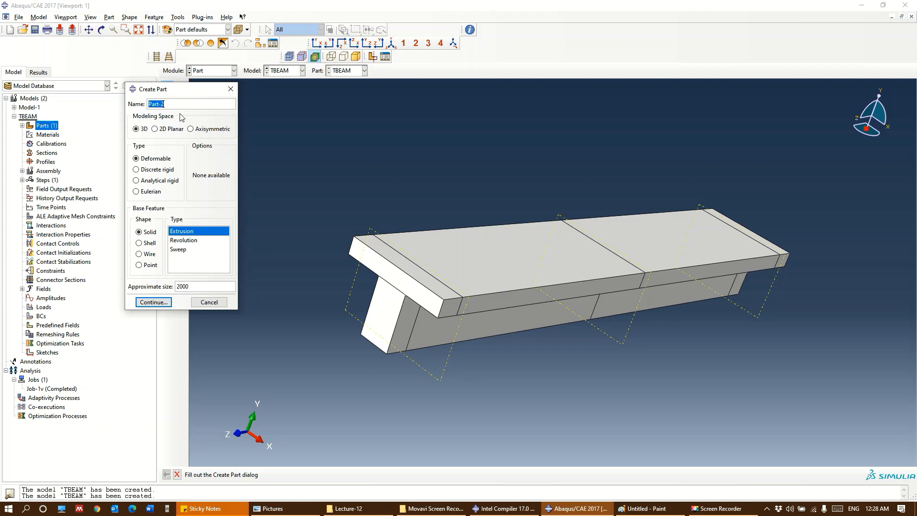
{"action": "type", "text": "LongBAR"}
{"action": "left_click", "coordinate": [149, 255]}
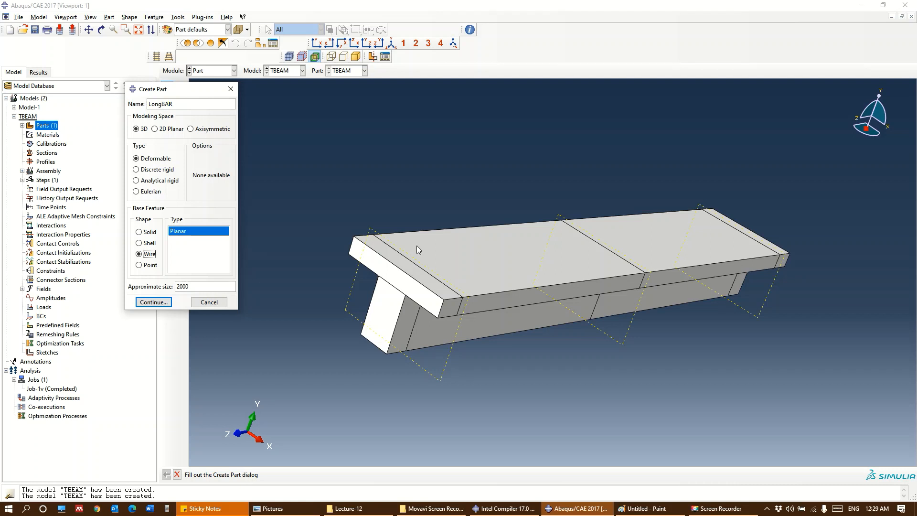
{"action": "left_click", "coordinate": [153, 302]}
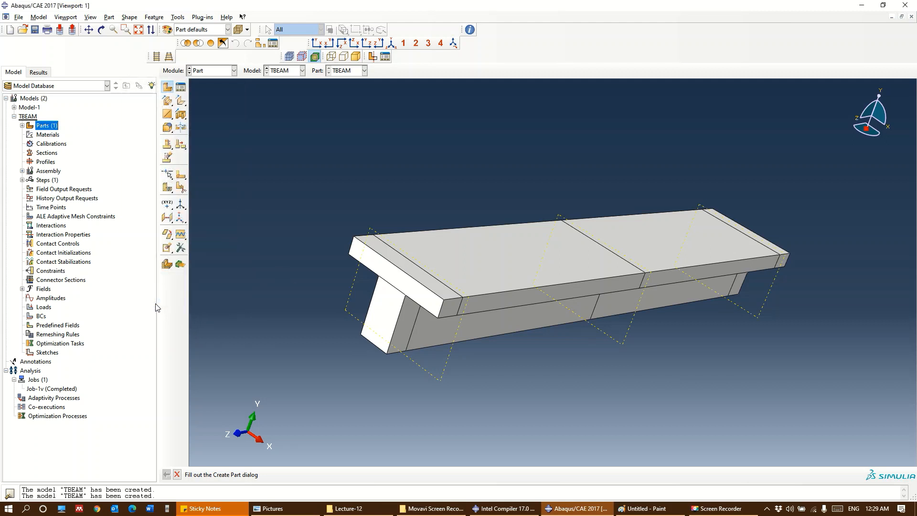
Sketch a horizontal line about 475 long along the X axis, starting at the origin
{"action": "left_click", "coordinate": [181, 88]}
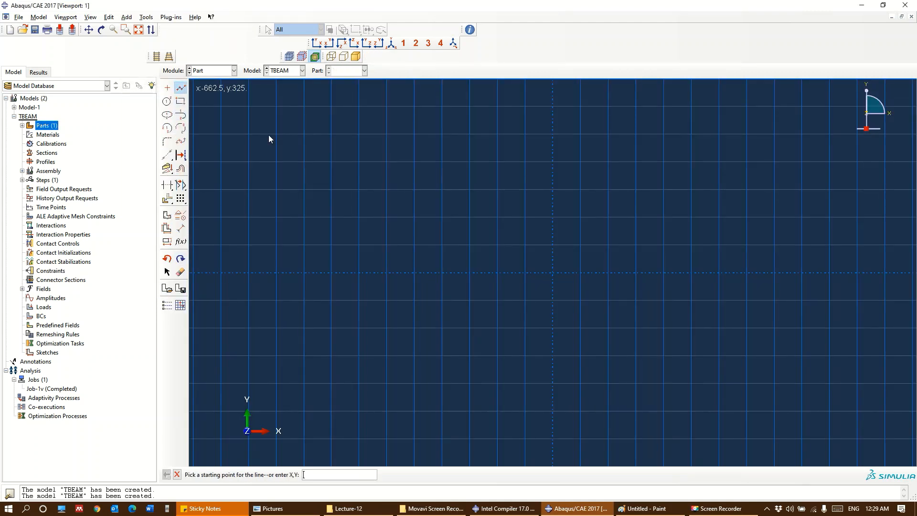
{"action": "left_click", "coordinate": [552, 272]}
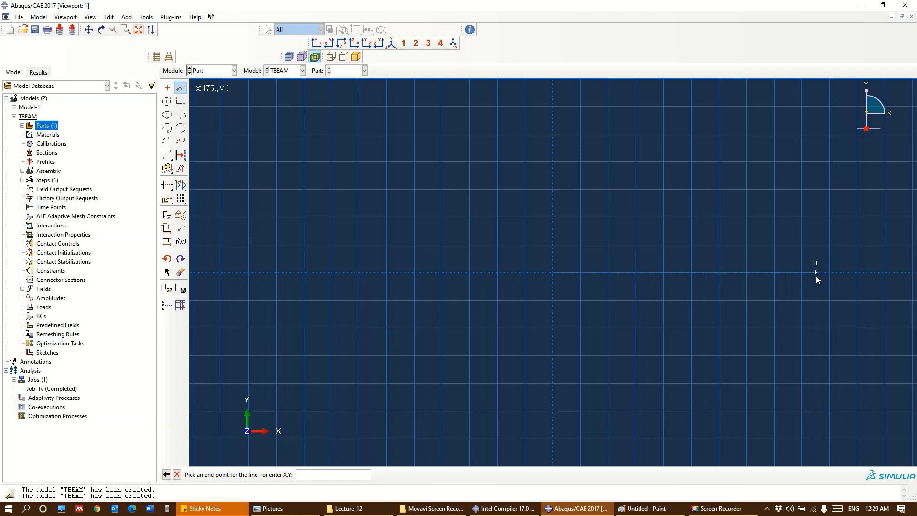
{"action": "left_click", "coordinate": [815, 272]}
{"action": "key", "text": "Escape"}
Dimension the horizontal line to a length of 5000 and finish the wire sketch
{"action": "left_click", "coordinate": [180, 228]}
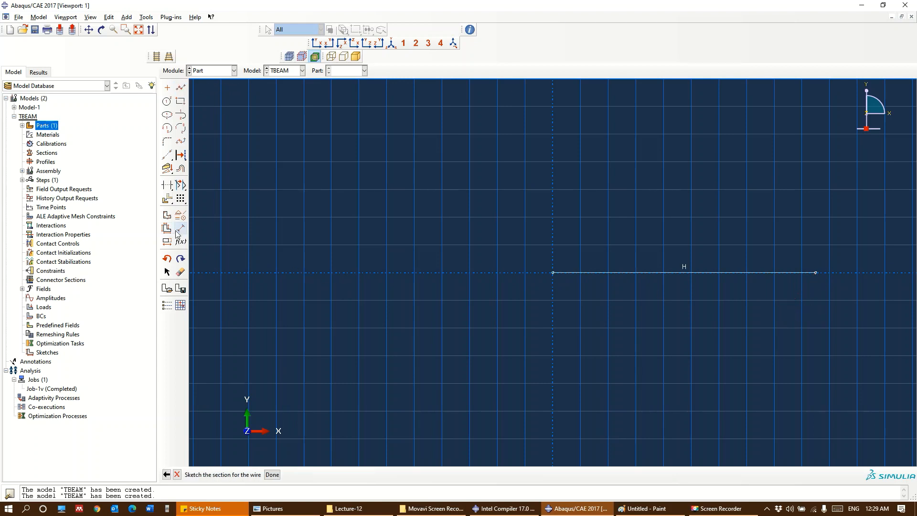
{"action": "left_click", "coordinate": [613, 273]}
{"action": "left_click", "coordinate": [626, 314]}
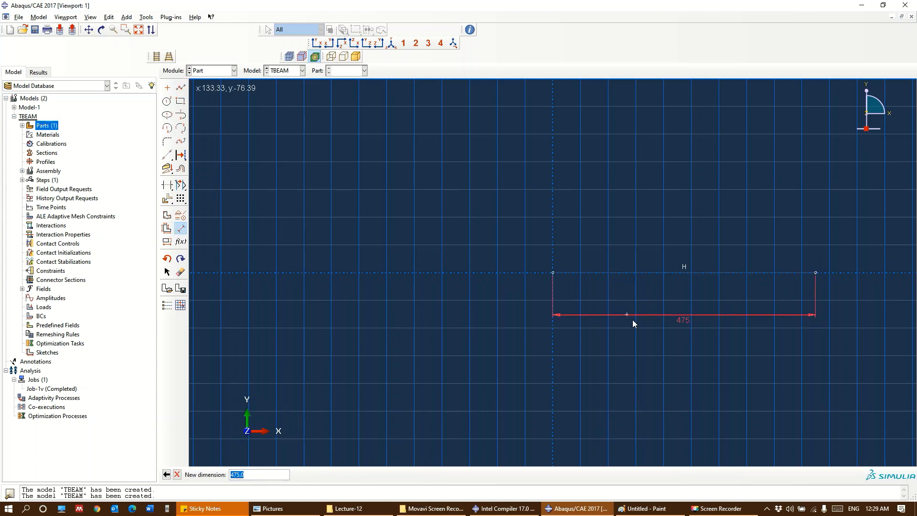
{"action": "type", "text": "5000"}
{"action": "key", "text": "Return"}
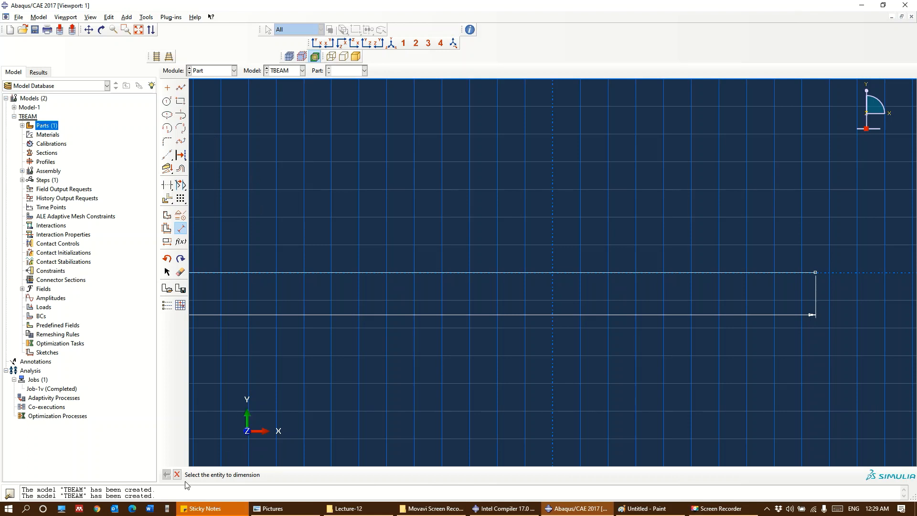
{"action": "left_click", "coordinate": [273, 476]}
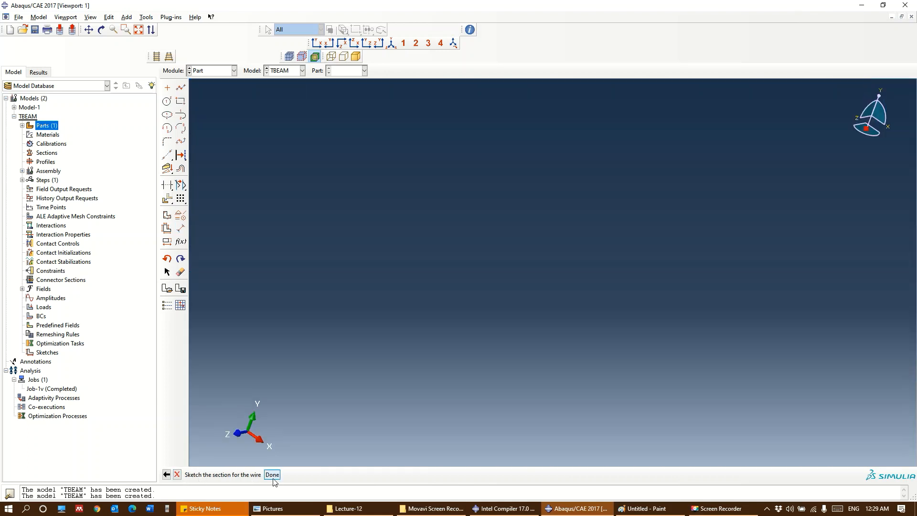
Expand the model's parts and create another 3D deformable planar wire part named STIRRUP with an approximate size of 2000
{"action": "left_click", "coordinate": [22, 125]}
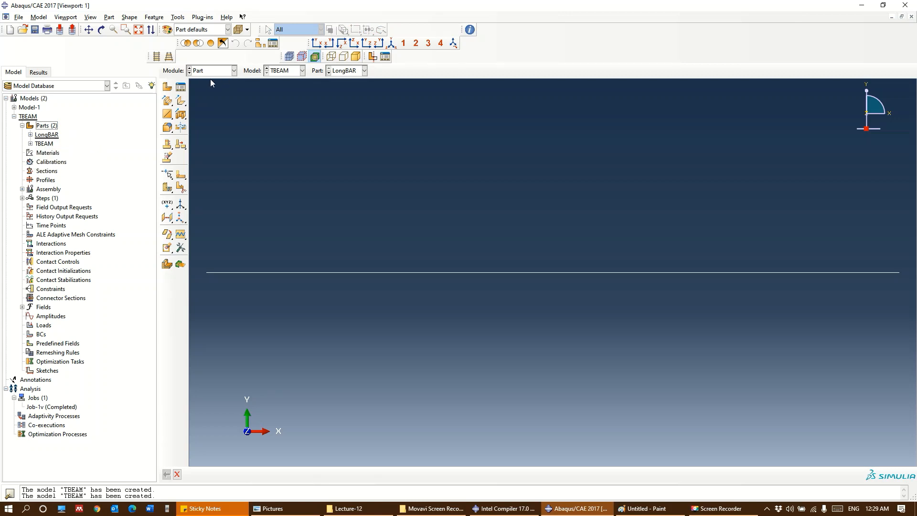
{"action": "left_click", "coordinate": [52, 125]}
{"action": "double_click", "coordinate": [52, 125]}
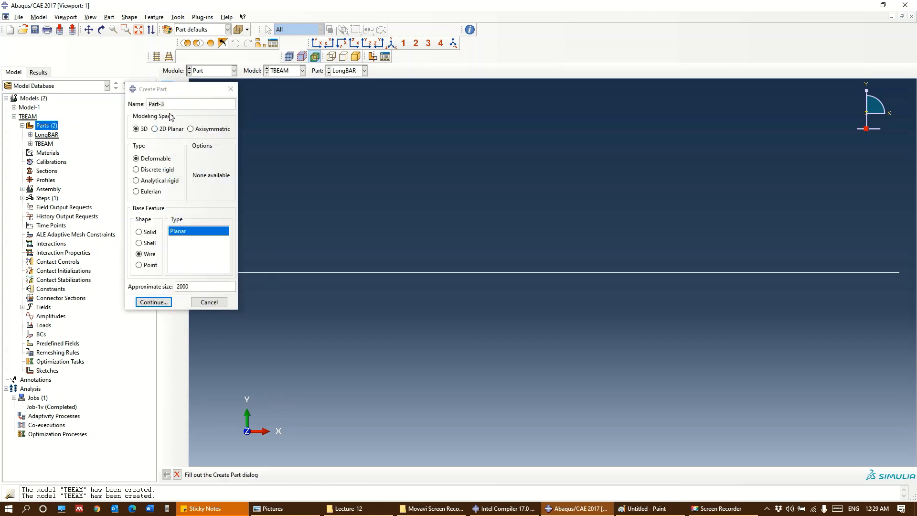
{"action": "left_click_drag", "start_coordinate": [168, 107], "coordinate": [122, 109]}
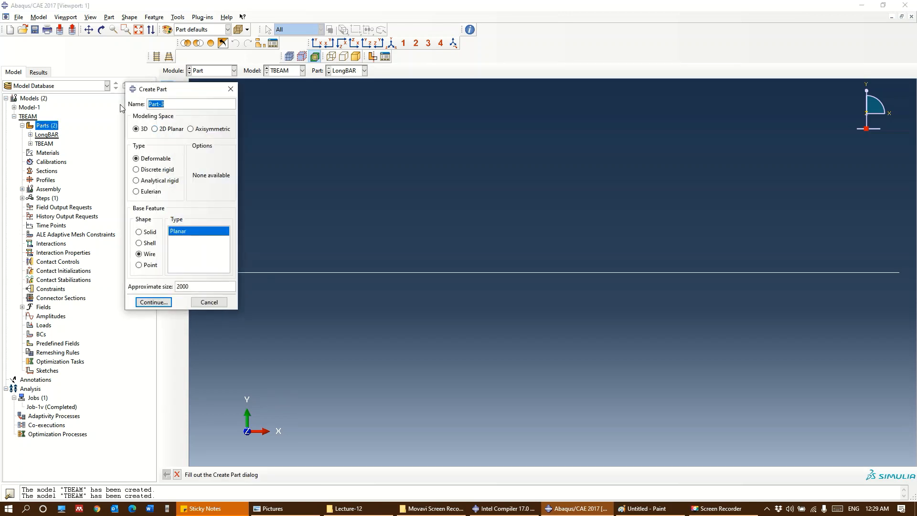
{"action": "type", "text": "STIRRUPS"}
{"action": "key", "text": "BackSpace"}
{"action": "key", "text": "Return"}
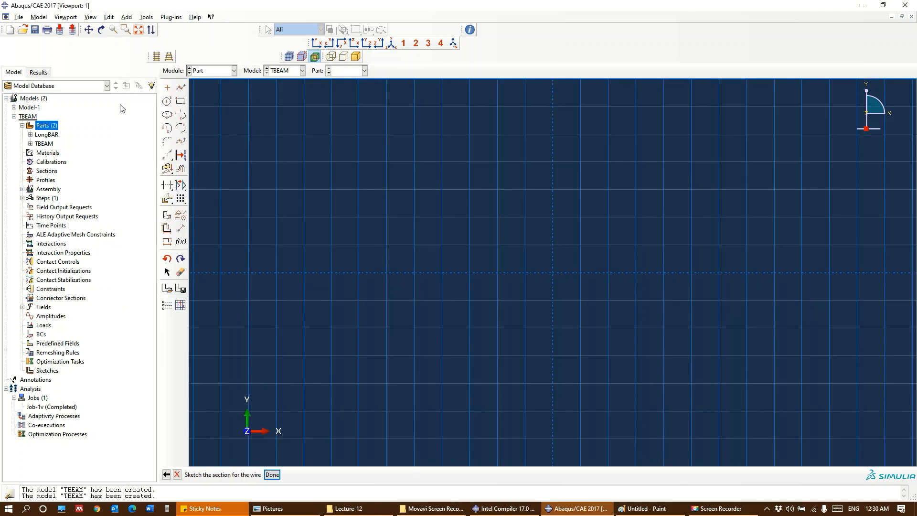
Sketch a rectangle about 300 wide and 510 high around the origin for the stirrup
{"action": "left_click", "coordinate": [184, 102]}
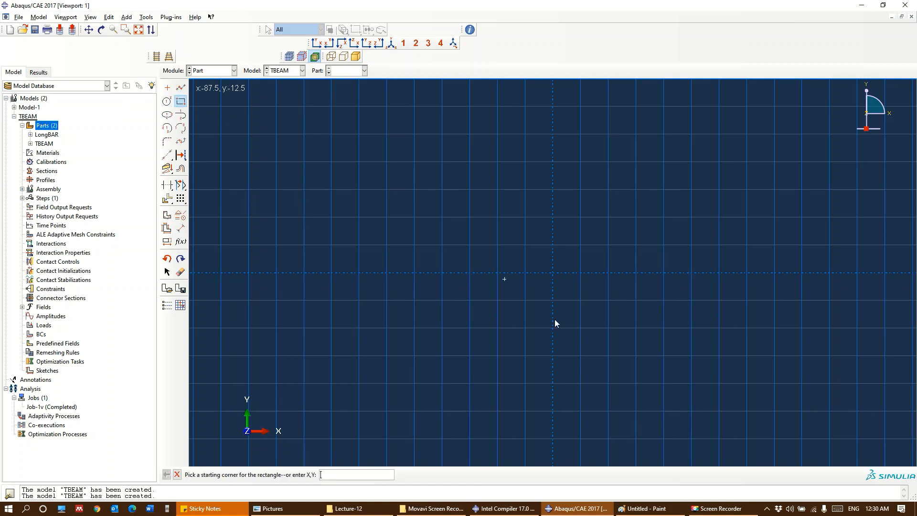
{"action": "left_click", "coordinate": [497, 411]}
{"action": "left_click", "coordinate": [665, 130]}
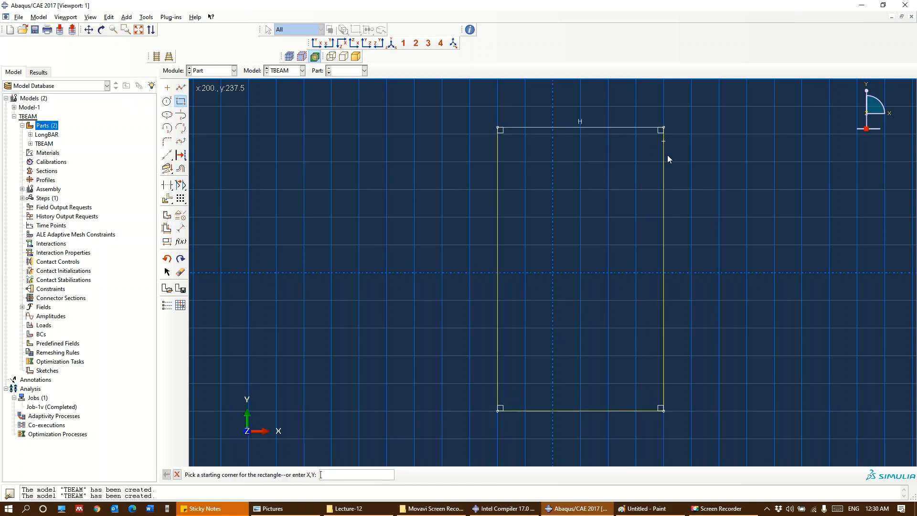
Check the T-beam cross-section drawing in Paint, return to Abaqus/CAE, and dimension the stirrup rectangle's width to 250
{"action": "key", "text": "alt+Tab"}
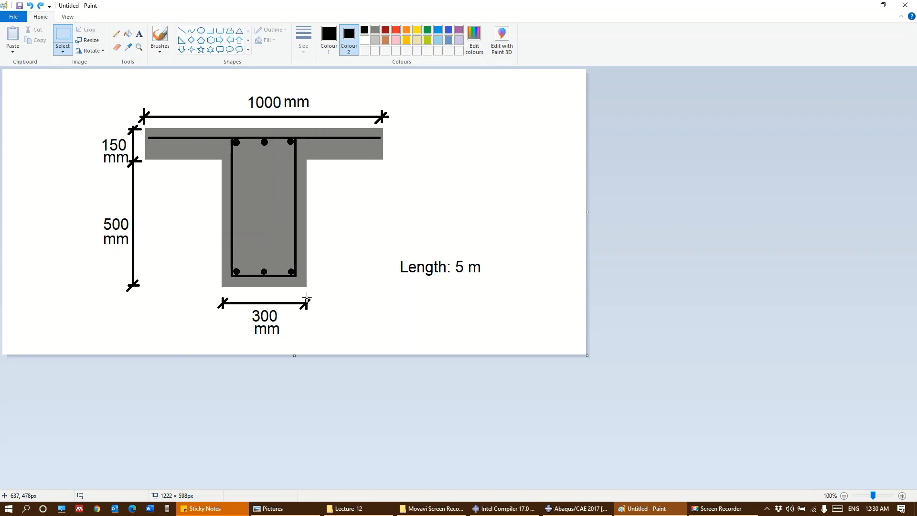
{"action": "key", "text": "alt+Tab"}
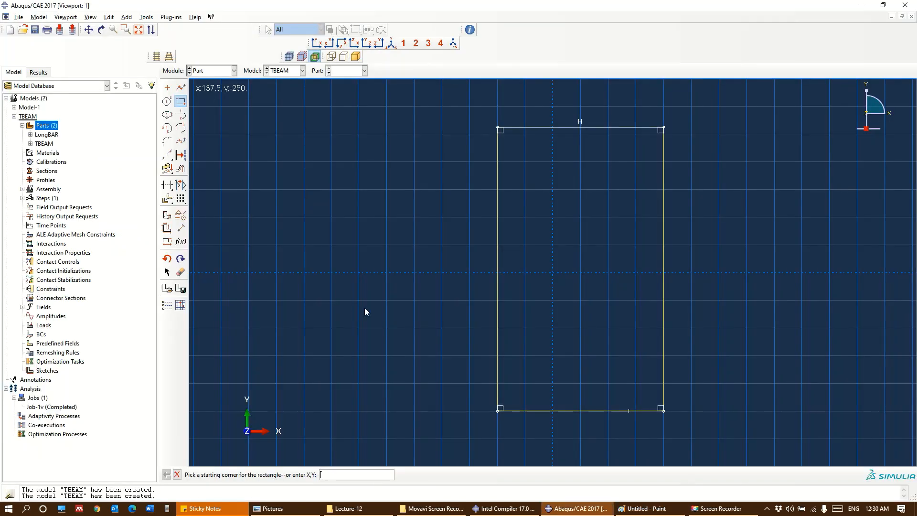
{"action": "left_click", "coordinate": [180, 228]}
{"action": "left_click", "coordinate": [570, 410]}
{"action": "left_click", "coordinate": [580, 436]}
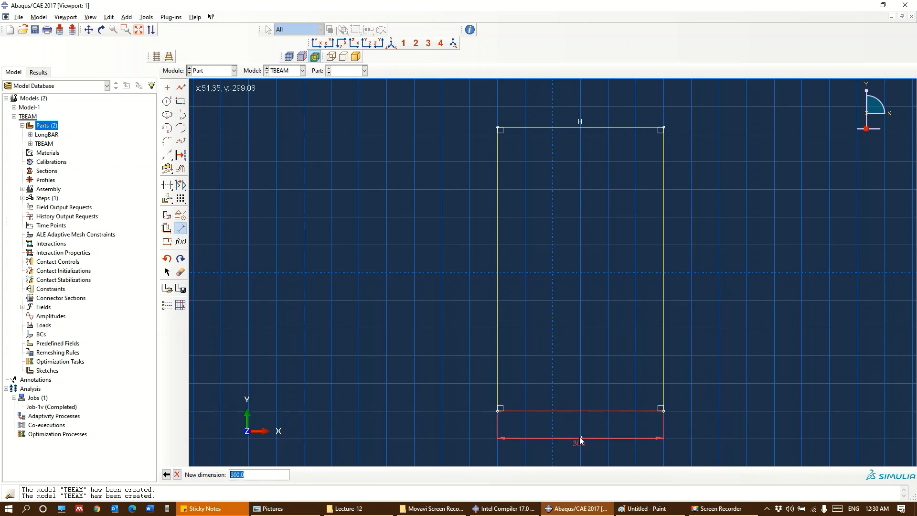
{"action": "type", "text": "250"}
{"action": "key", "text": "Return"}
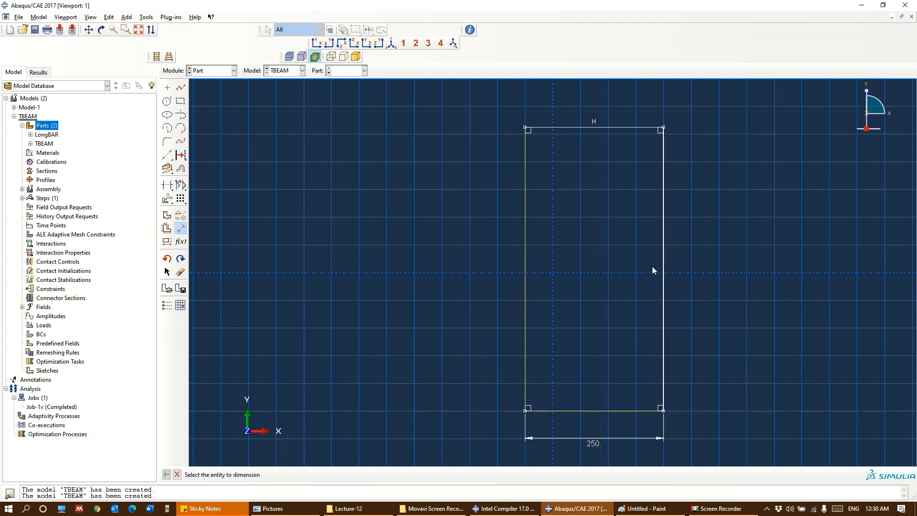
Dimension the stirrup rectangle's height to 600 and finish the wire sketch
{"action": "left_click", "coordinate": [663, 283]}
{"action": "left_click", "coordinate": [734, 286]}
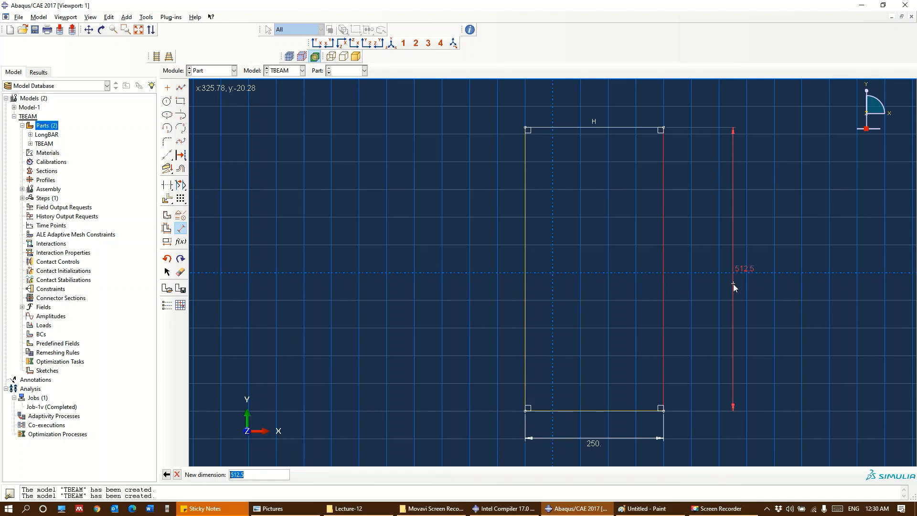
{"action": "type", "text": "600"}
{"action": "key", "text": "Return"}
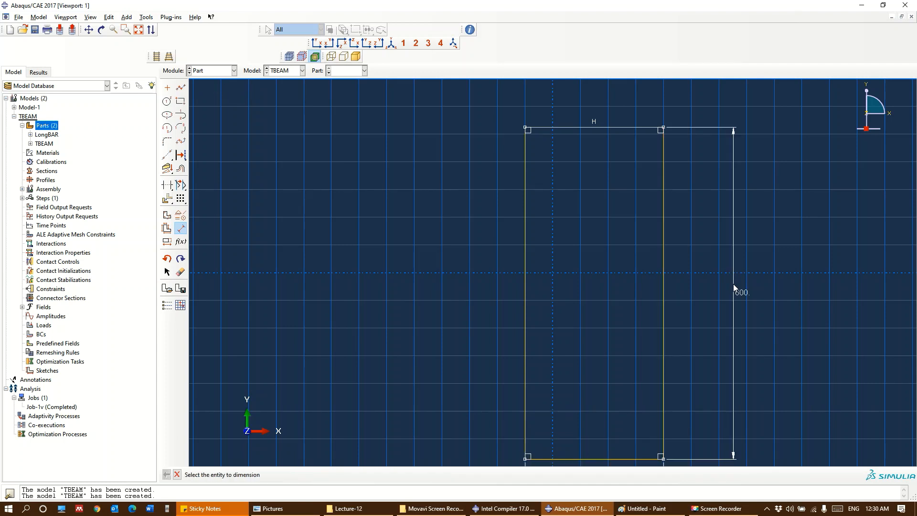
{"action": "scroll", "coordinate": [448, 186], "scroll_direction": "up", "scroll_amount": 1}
{"action": "scroll", "coordinate": [447, 190], "scroll_direction": "down", "scroll_amount": 1}
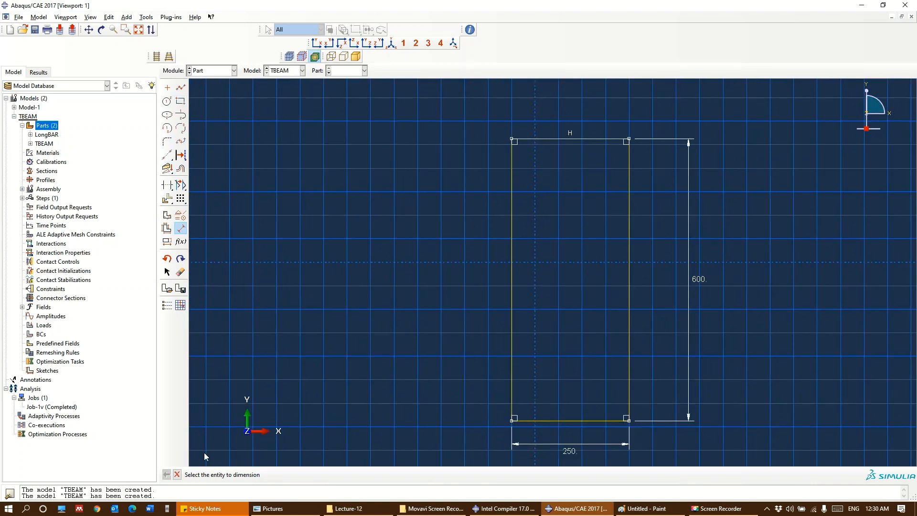
{"action": "left_click", "coordinate": [177, 474]}
{"action": "left_click", "coordinate": [273, 476]}
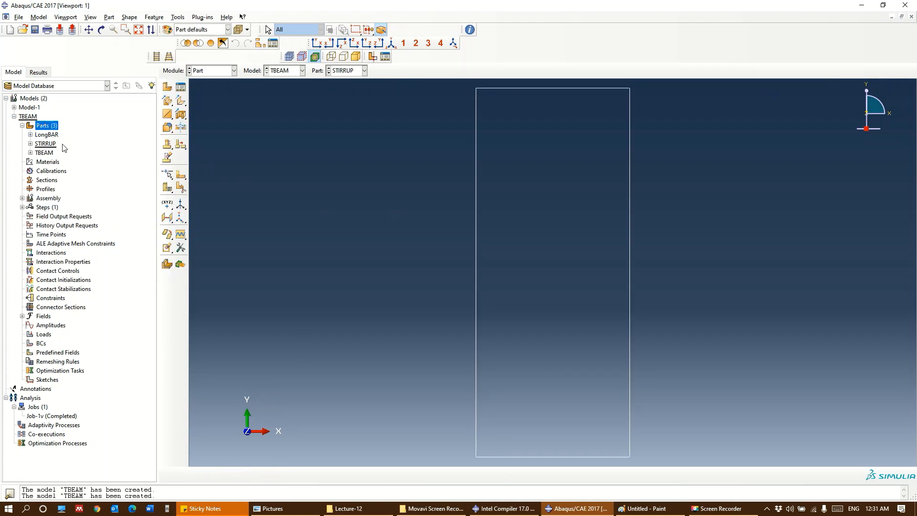
Create a 3D deformable planar wire part named TranvsBAR with an approximate size of 2000
{"action": "double_click", "coordinate": [44, 127]}
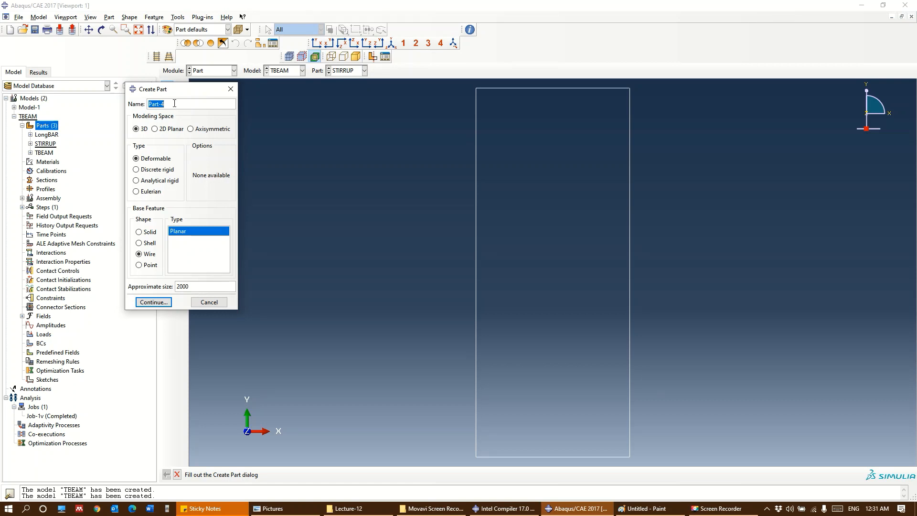
{"action": "type", "text": "TRANSVBAR"}
{"action": "key", "text": "Left"}
{"action": "key", "text": "Left"}
{"action": "key", "text": "shift+Left"}
{"action": "key", "text": "shift+Left"}
{"action": "key", "text": "shift+Left"}
{"action": "key", "text": "shift+Left"}
{"action": "key", "text": "shift+Left"}
{"action": "type", "text": "ra"}
{"action": "type", "text": "n"}
{"action": "type", "text": "v"}
{"action": "type", "text": "s"}
{"action": "left_click", "coordinate": [154, 302]}
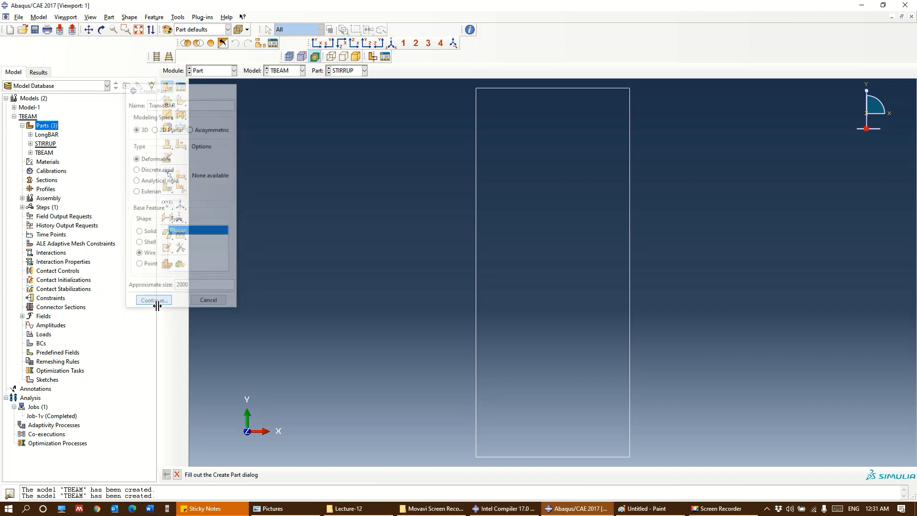
Sketch a horizontal line about 575 long on the X axis, from about x = -250 to x = 325
{"action": "left_click", "coordinate": [183, 87]}
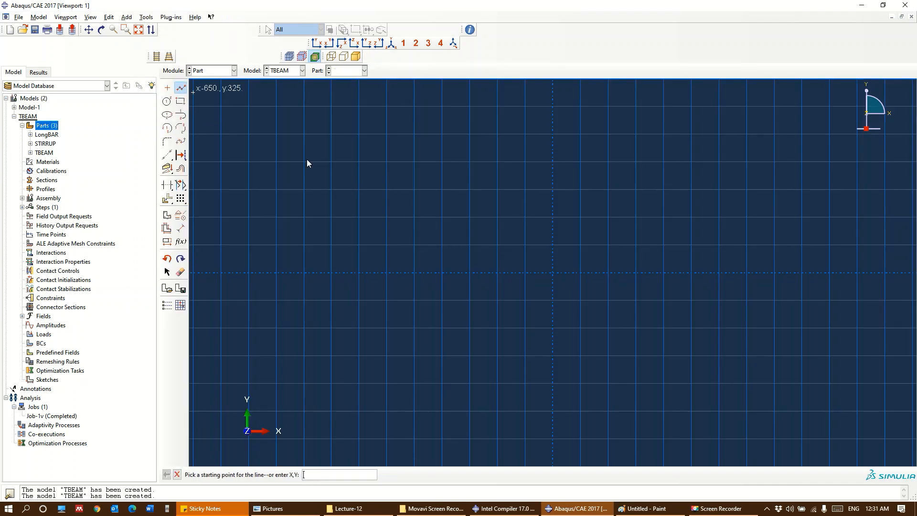
{"action": "left_click", "coordinate": [416, 273]}
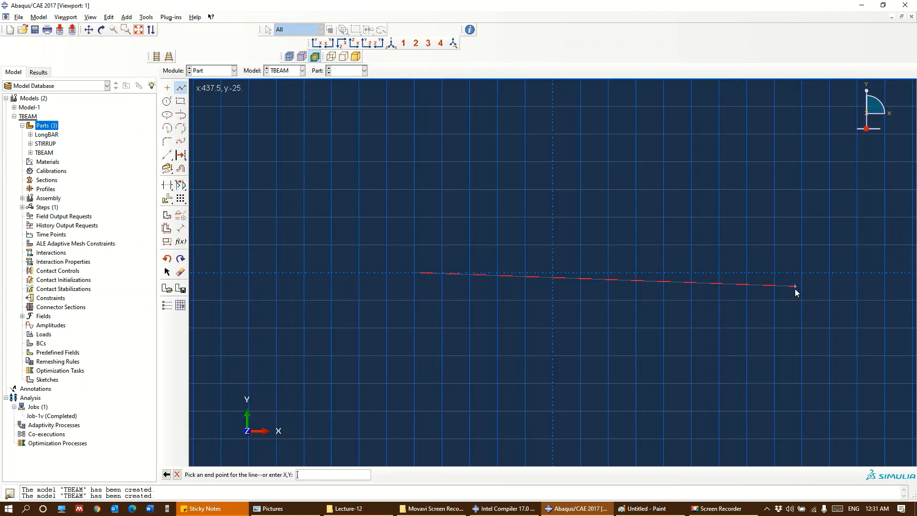
{"action": "left_click", "coordinate": [733, 273]}
{"action": "key", "text": "Escape"}
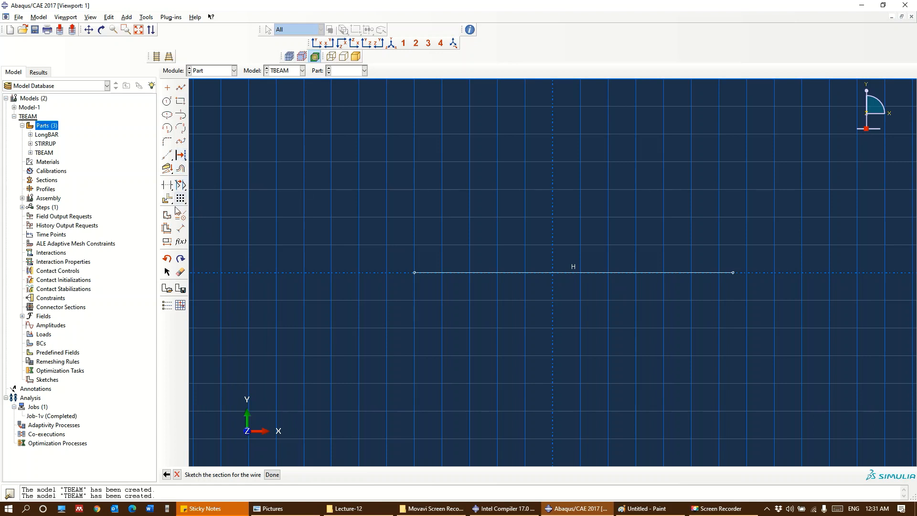
Dimension the transverse bar line to a length of 1000 and finish the wire sketch
{"action": "left_click", "coordinate": [180, 228]}
{"action": "left_click", "coordinate": [500, 280]}
{"action": "left_click", "coordinate": [503, 313]}
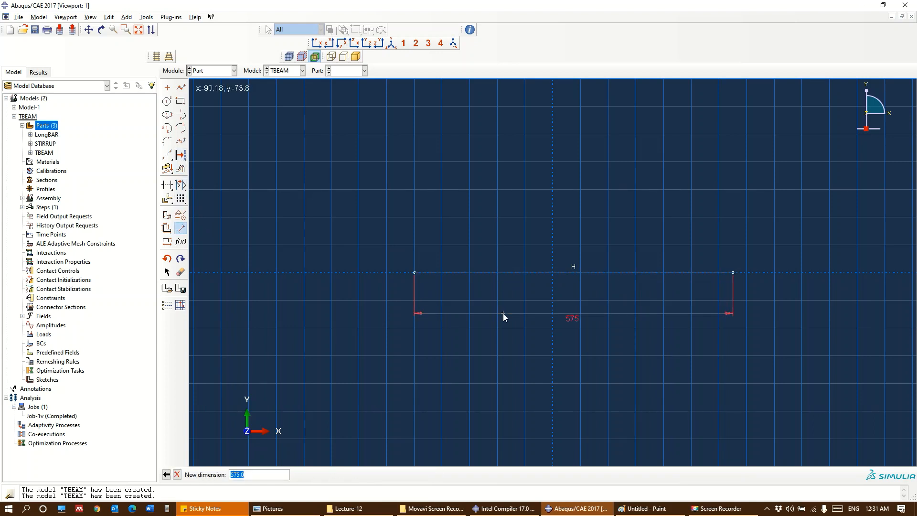
{"action": "type", "text": "1000"}
{"action": "key", "text": "Return"}
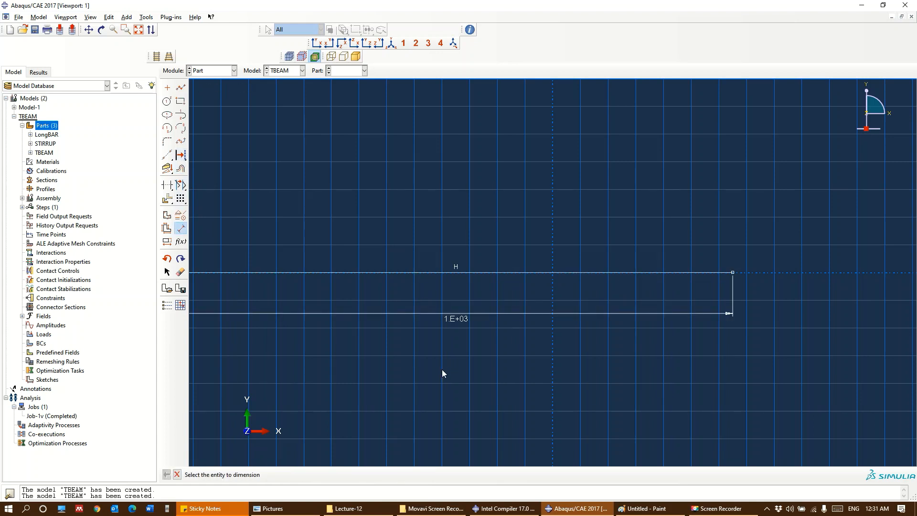
{"action": "left_click", "coordinate": [177, 474]}
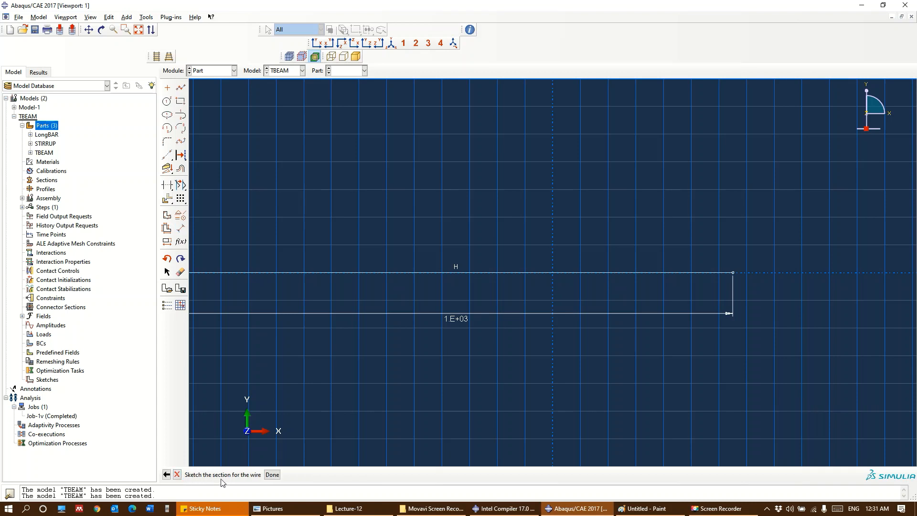
{"action": "left_click", "coordinate": [272, 474]}
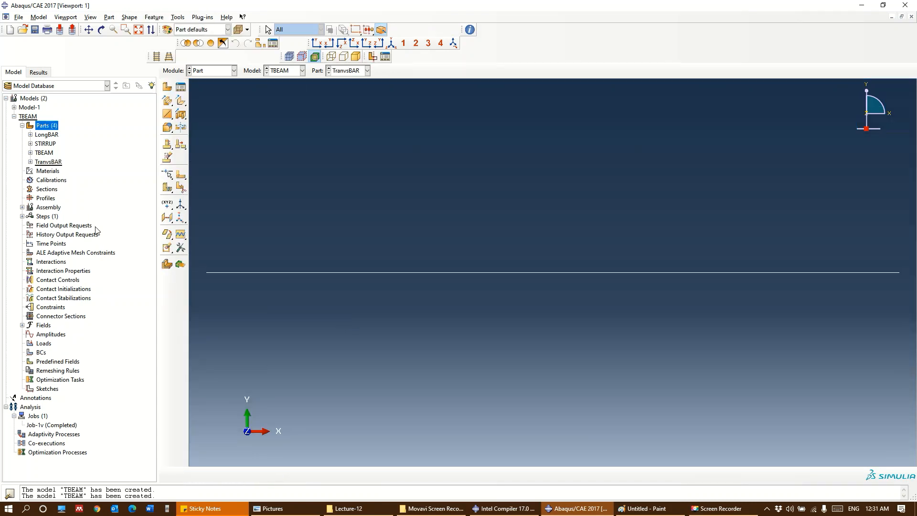
Start a new material definition in the TBEAM model and name it Steel
{"action": "double_click", "coordinate": [48, 171]}
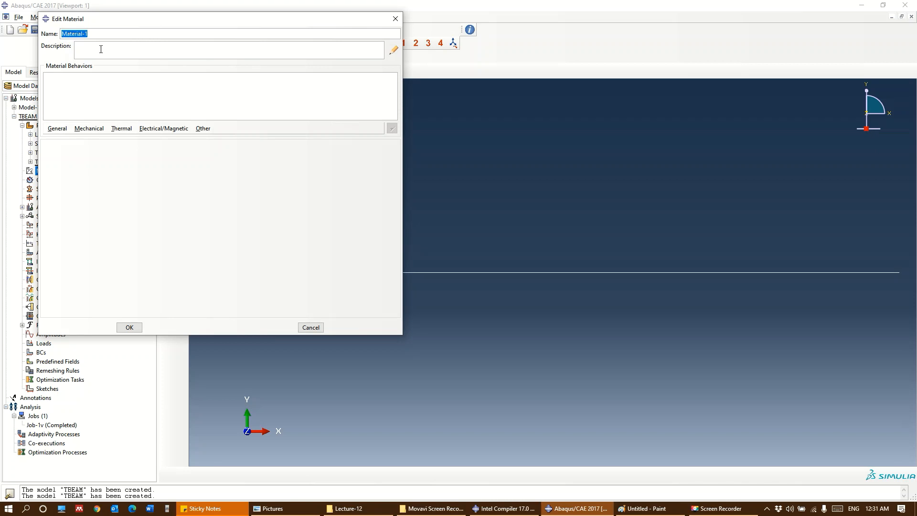
{"action": "type", "text": "Stte"}
{"action": "key", "text": "BackSpace"}
{"action": "key", "text": "BackSpace"}
{"action": "type", "text": "eel"}
Add a uniform mass density of 7.8e-9 to the Steel material
{"action": "left_click", "coordinate": [58, 128]}
{"action": "left_click", "coordinate": [66, 139]}
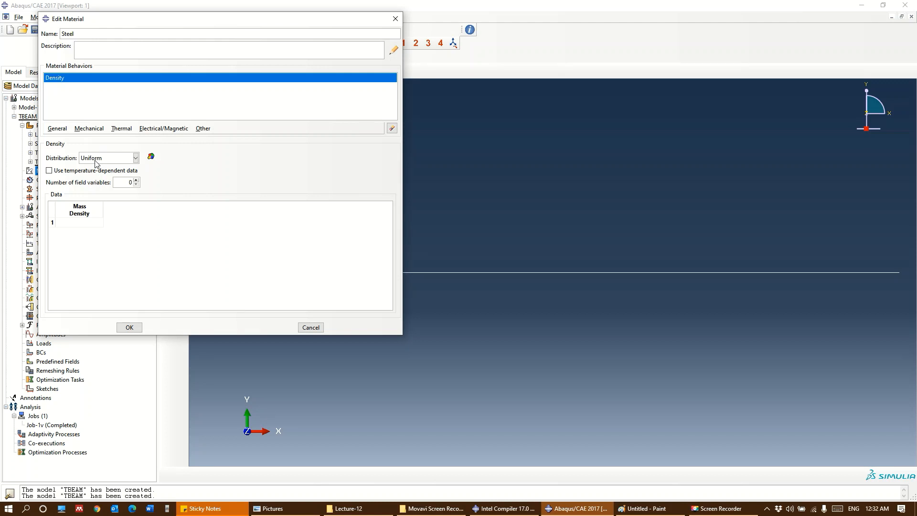
{"action": "left_click", "coordinate": [84, 223]}
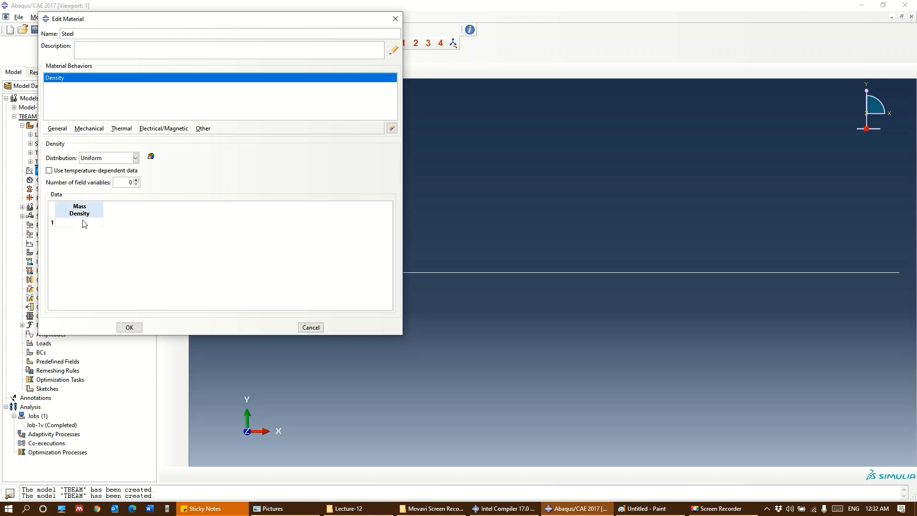
{"action": "left_click", "coordinate": [90, 224]}
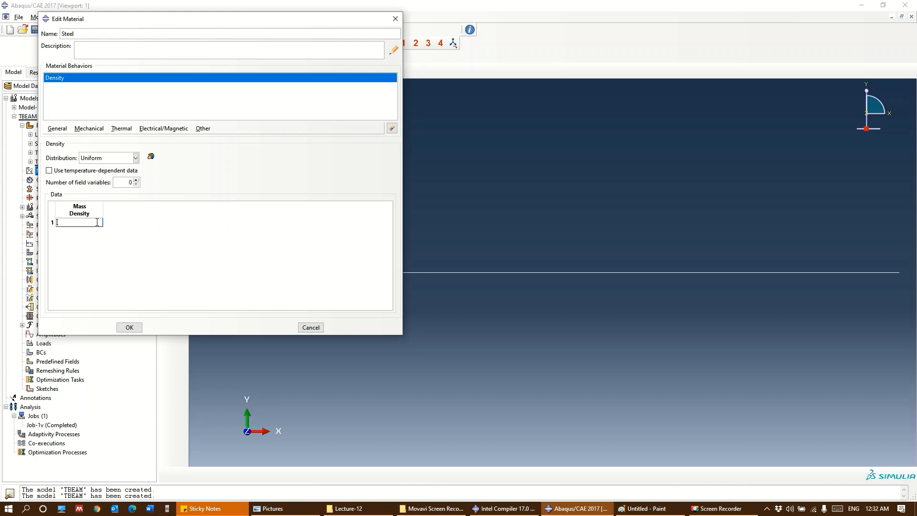
{"action": "type", "text": "7.8e-9"}
Add isotropic elastic behavior to Steel with a Young's modulus of 210000 and a Poisson's ratio of 0.3
{"action": "left_click", "coordinate": [89, 128]}
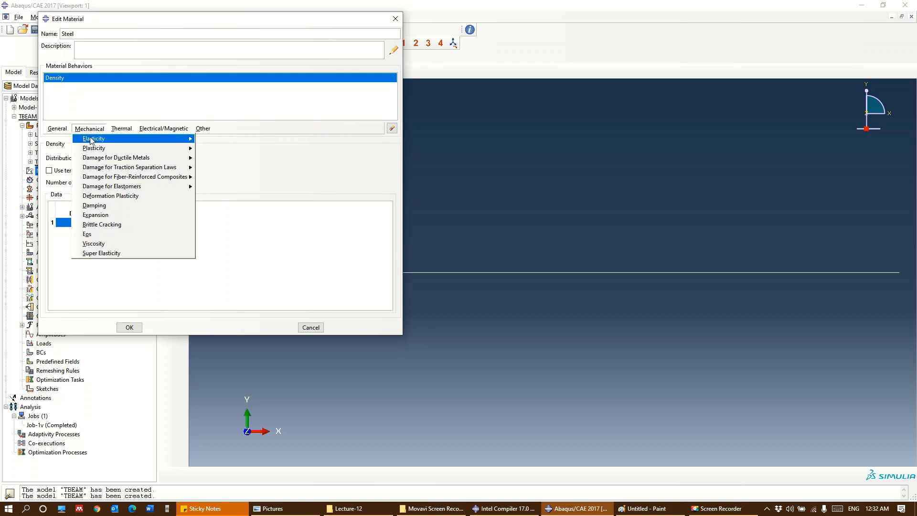
{"action": "left_click", "coordinate": [56, 250]}
{"action": "left_click", "coordinate": [76, 259]}
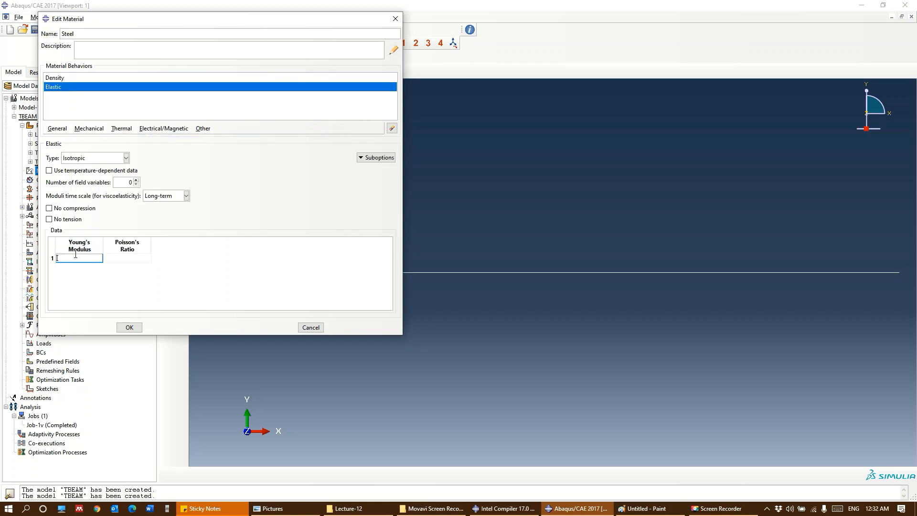
{"action": "type", "text": "210000"}
{"action": "key", "text": "Tab"}
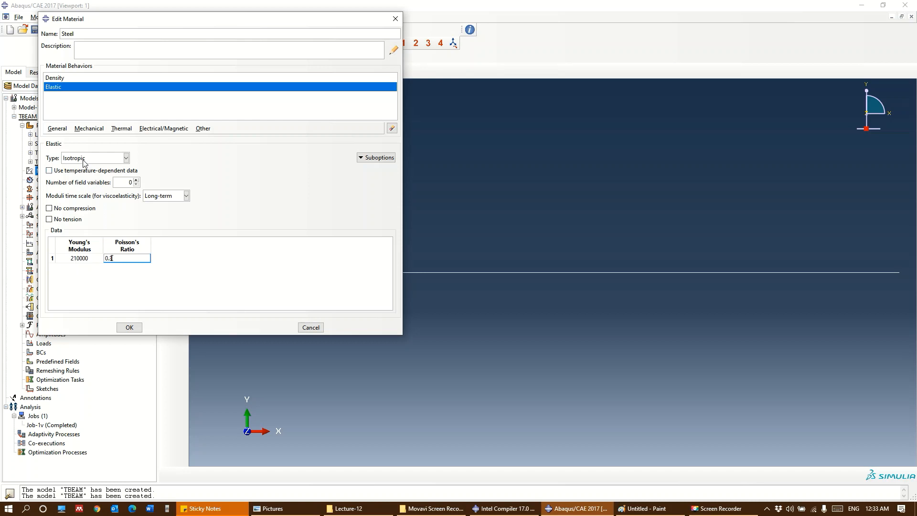
Add isotropic plasticity to Steel with yield stress 450 at plastic strain 0, and save the material
{"action": "left_click", "coordinate": [89, 129]}
{"action": "mouse_move", "coordinate": [93, 152]}
{"action": "left_click", "coordinate": [228, 149]}
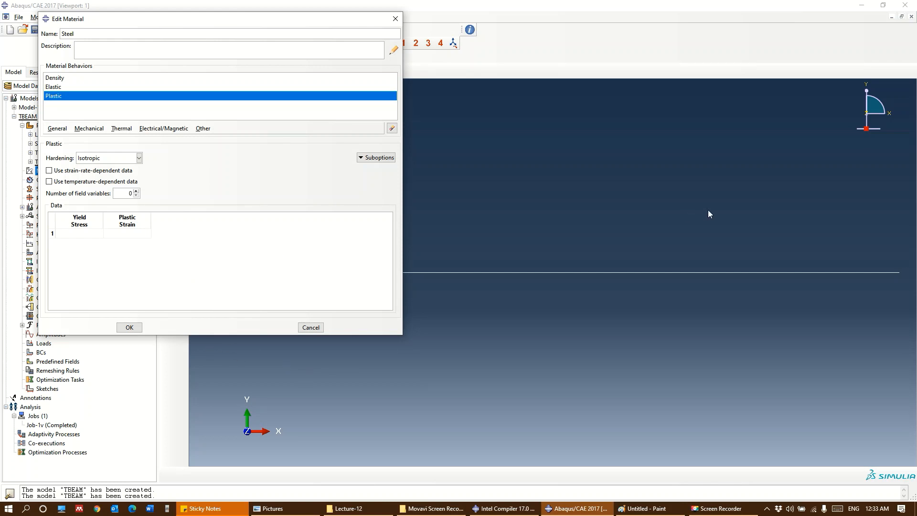
{"action": "double_click", "coordinate": [82, 233]}
{"action": "key", "text": "Tab"}
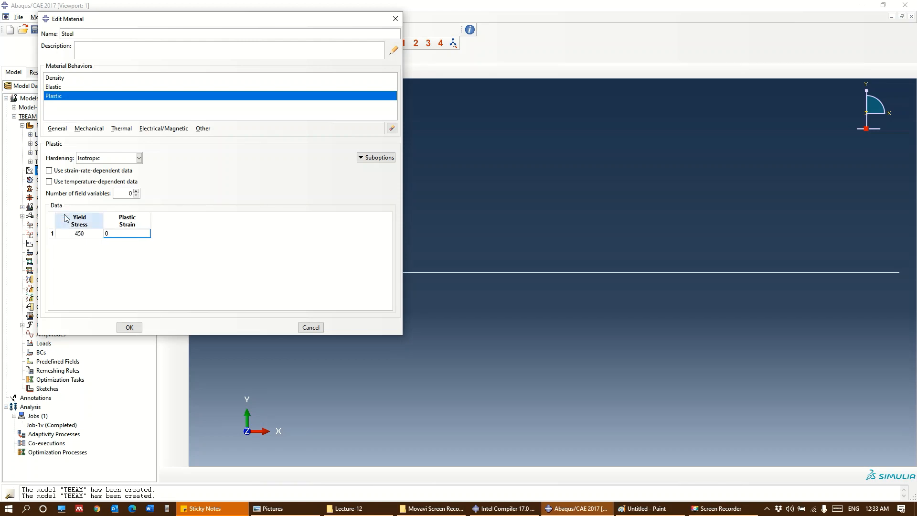
{"action": "left_click", "coordinate": [136, 329]}
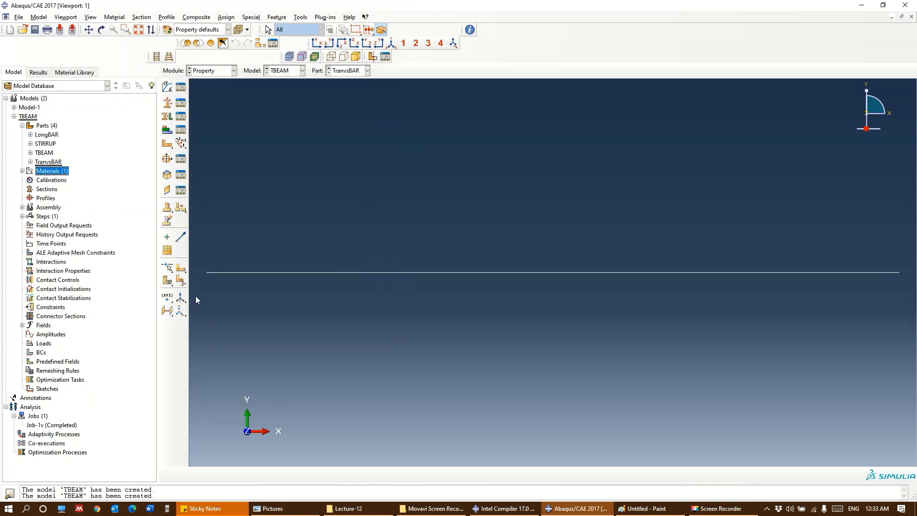
Create a second material named Concrete with a uniform mass density of 2.4e-9
{"action": "double_click", "coordinate": [48, 171]}
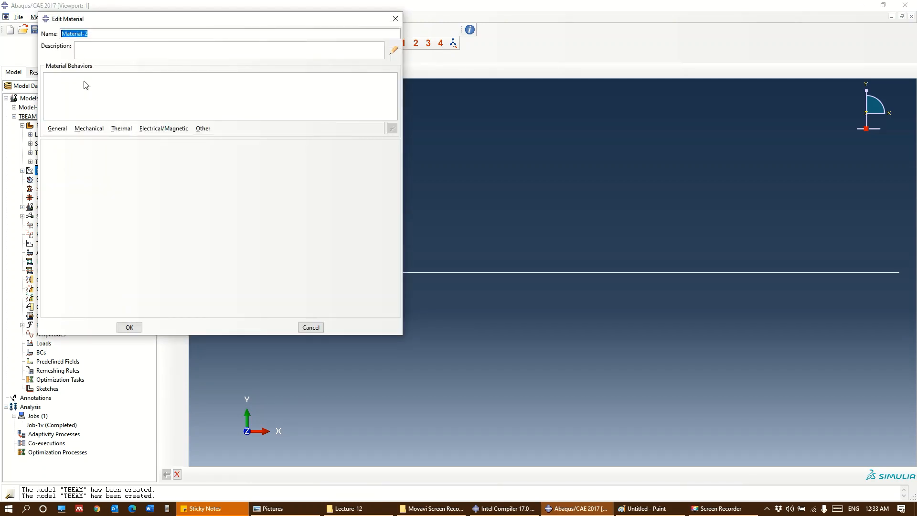
{"action": "type", "text": "Concrete"}
{"action": "left_click", "coordinate": [61, 129]}
{"action": "left_click", "coordinate": [64, 138]}
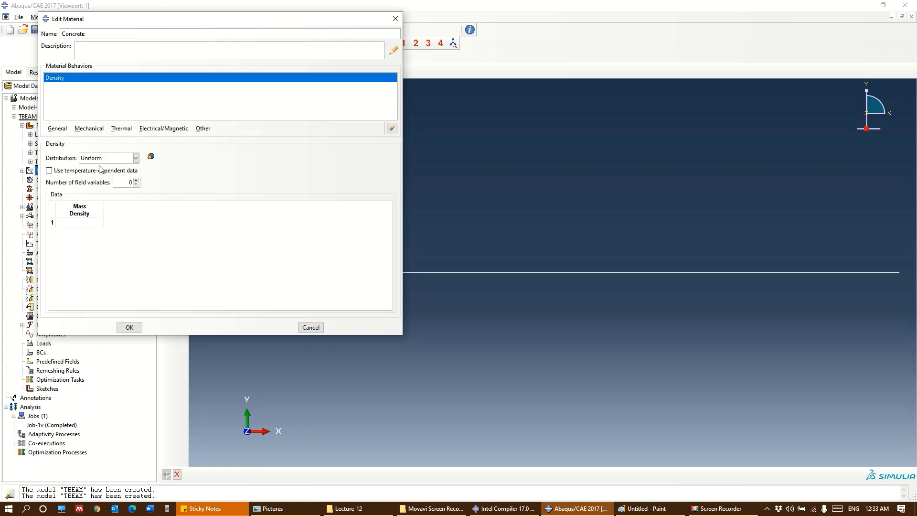
{"action": "left_click", "coordinate": [74, 222]}
{"action": "type", "text": "2.4e-9"}
Add isotropic elastic behavior to the Concrete material
{"action": "left_click", "coordinate": [89, 129]}
{"action": "mouse_move", "coordinate": [103, 139]}
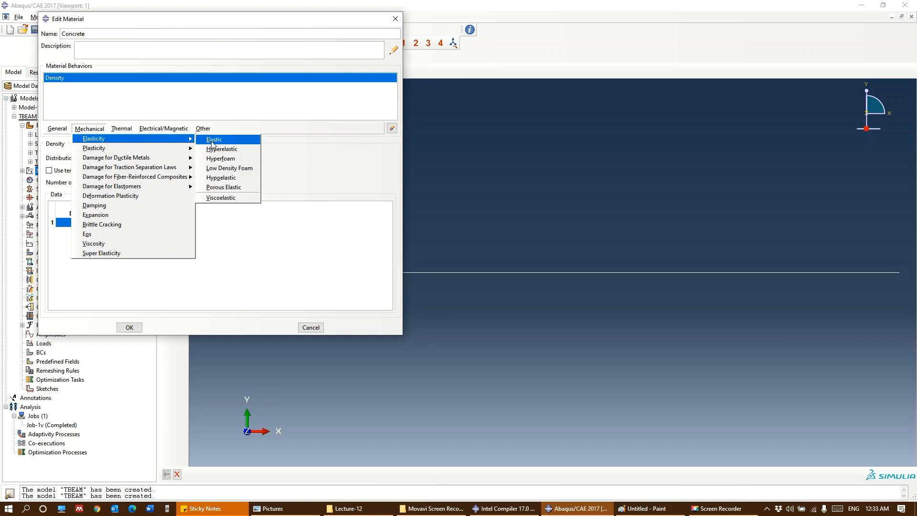
{"action": "left_click", "coordinate": [210, 139]}
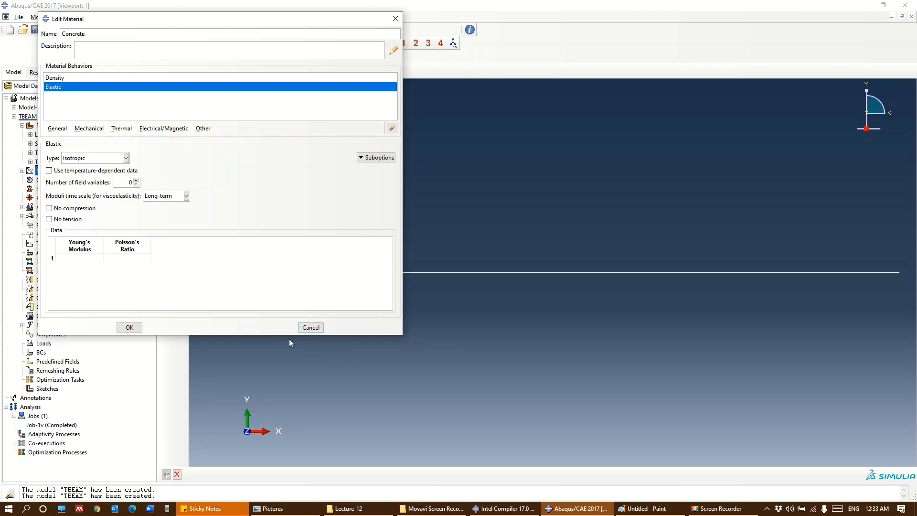
Search the computer for "cdp" and open the CDPM_KT workbook in Excel
{"action": "left_click", "coordinate": [10, 508]}
{"action": "type", "text": "cd"}
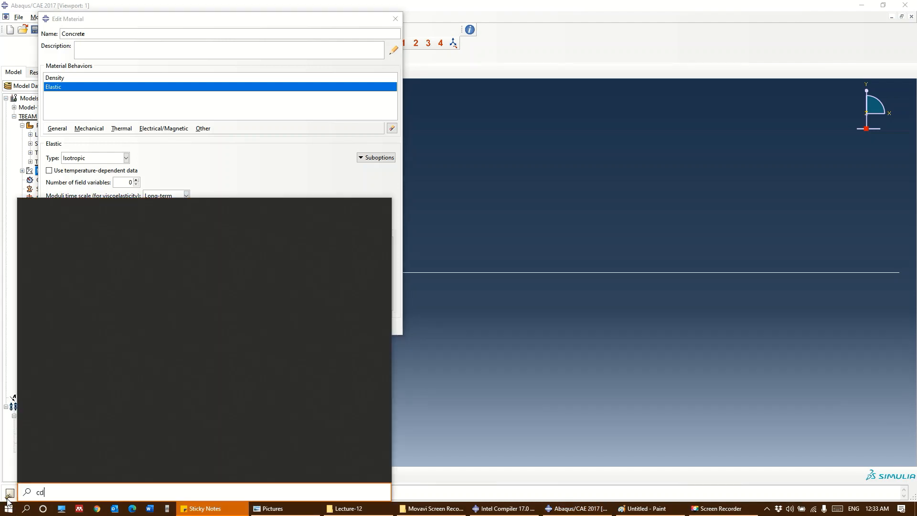
{"action": "type", "text": "p"}
{"action": "key", "text": "Return"}
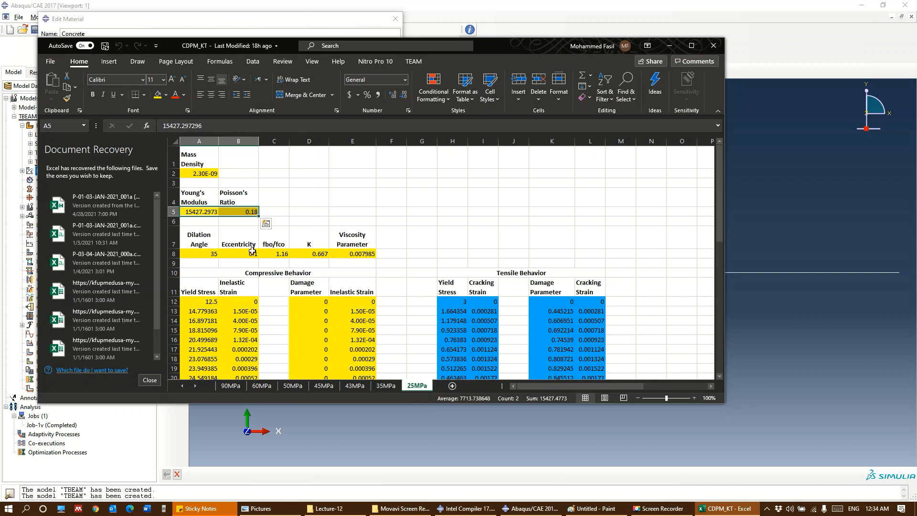
Select the Young's modulus and Poisson's ratio values in A5:B5 of the 25MPa sheet and dismiss document recovery, removing the recovered files
{"action": "left_click", "coordinate": [253, 175]}
{"action": "left_click_drag", "start_coordinate": [195, 212], "coordinate": [248, 212]}
{"action": "left_click", "coordinate": [148, 380]}
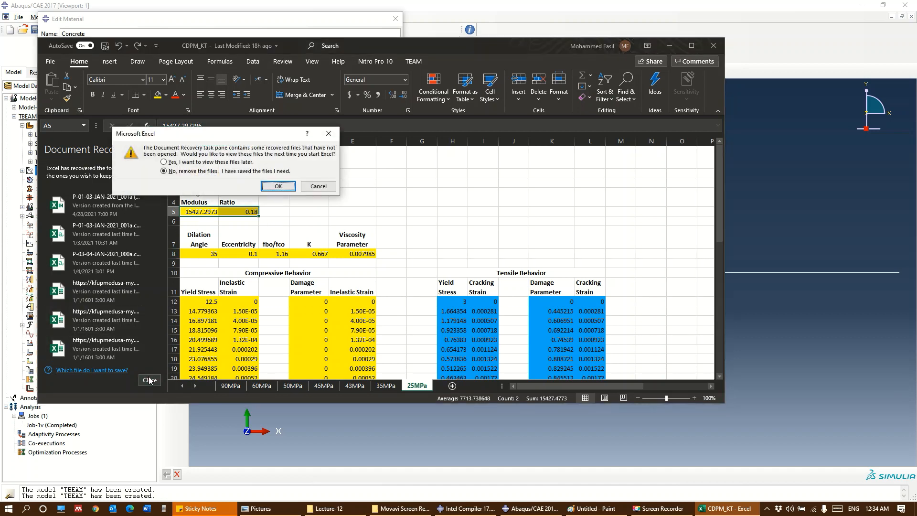
{"action": "left_click", "coordinate": [277, 186]}
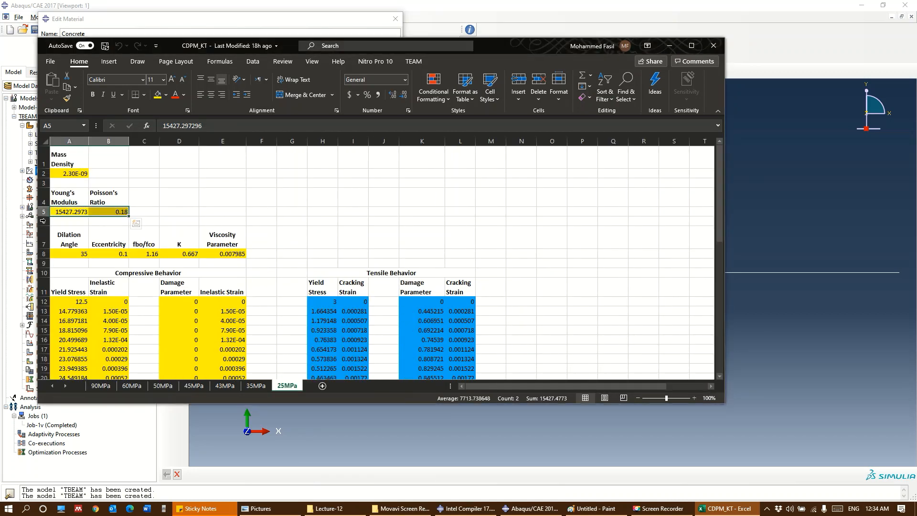
Copy the selected Young's modulus and Poisson's ratio from the workbook into the Concrete material's Elastic data in Abaqus: 15427.2973 and 0.18
{"action": "key", "text": "ctrl+c"}
{"action": "key", "text": "alt+Tab"}
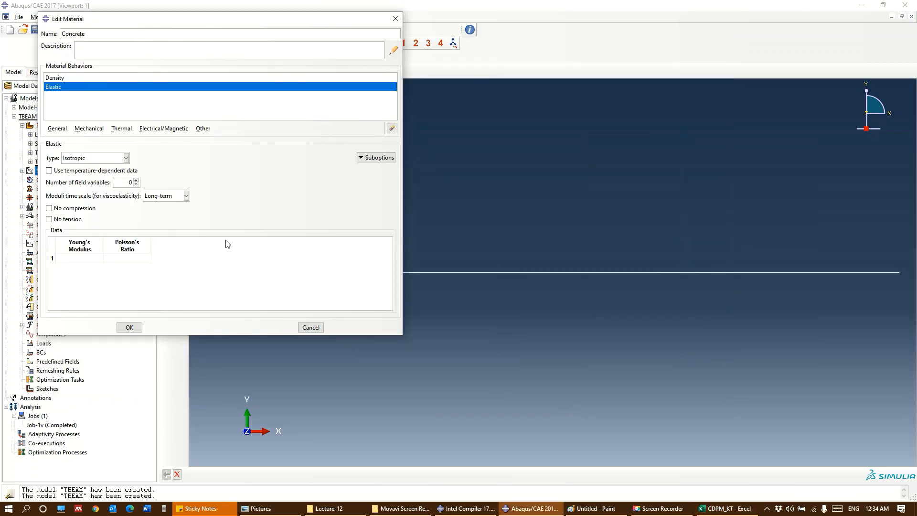
{"action": "left_click", "coordinate": [76, 259]}
{"action": "key", "text": "ctrl+v"}
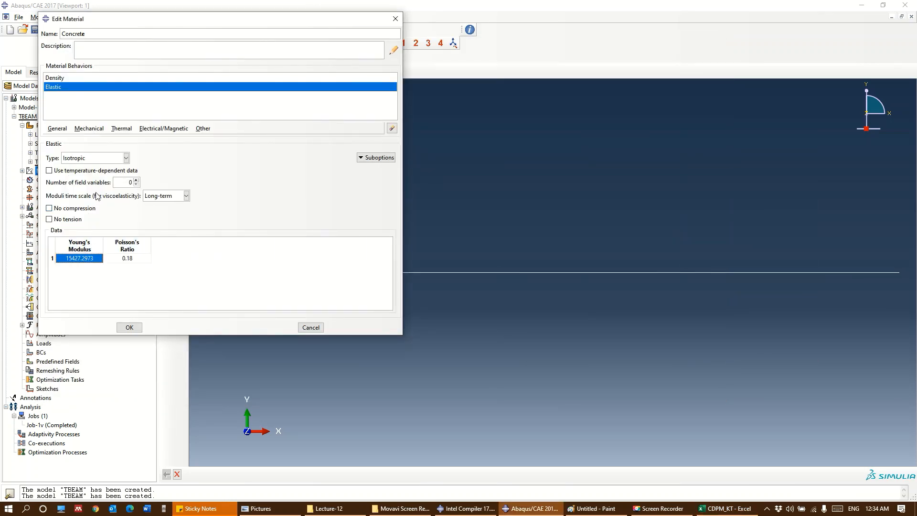
Add Concrete Damaged Plasticity behavior to the Concrete material
{"action": "left_click", "coordinate": [100, 132]}
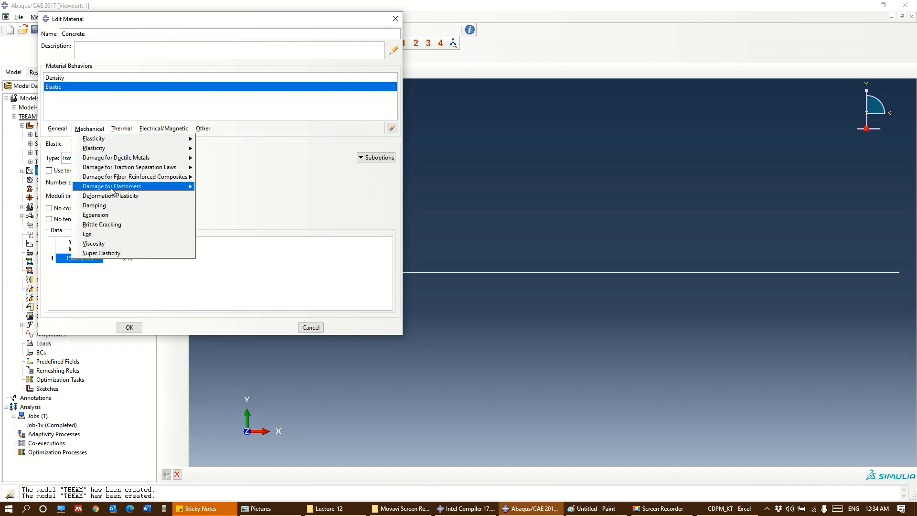
{"action": "mouse_move", "coordinate": [115, 178]}
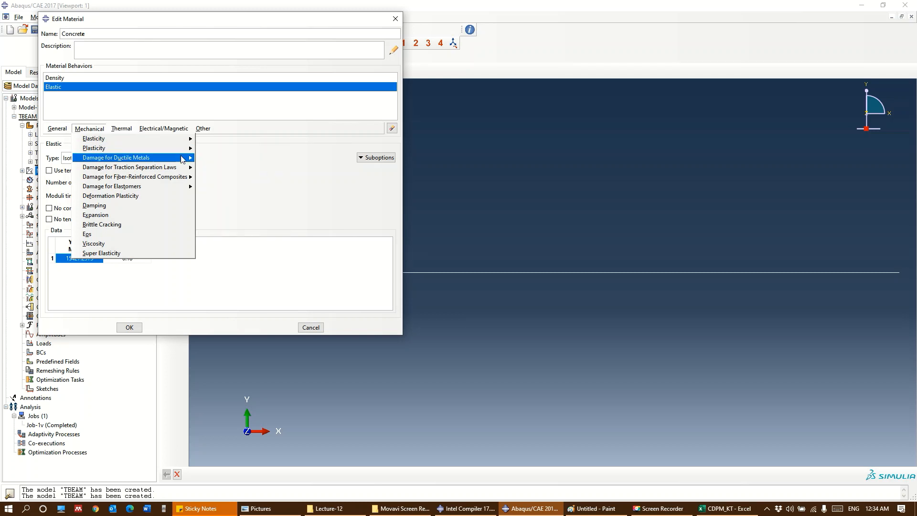
{"action": "mouse_move", "coordinate": [175, 149]}
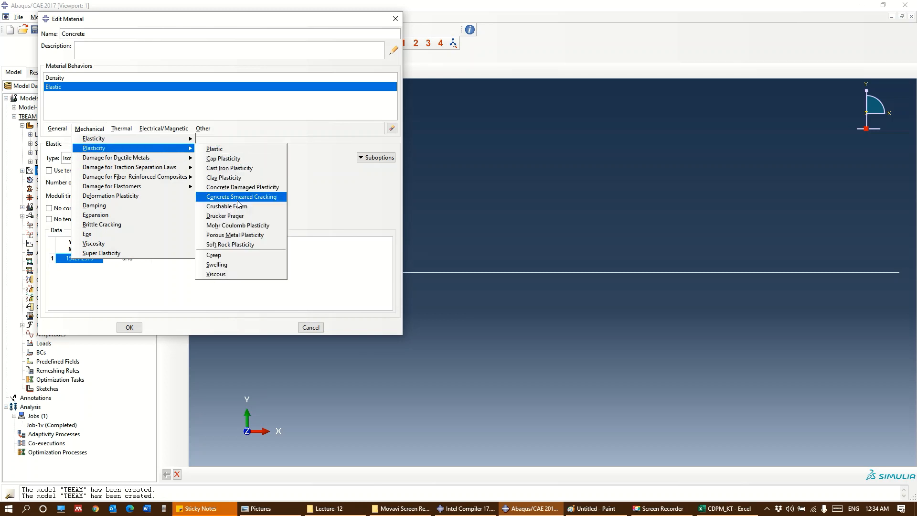
{"action": "left_click", "coordinate": [242, 186]}
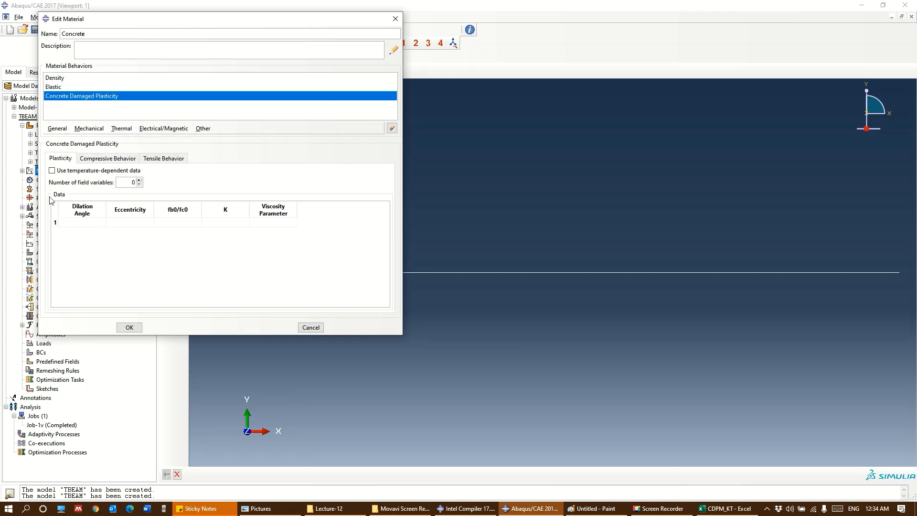
Copy A8:E8 from the Excel workbook into the Plasticity data in Abaqus: dilation angle 35, eccentricity 0.1, fb0/fc0 1.16, K 0.667, viscosity 0.007985
{"action": "key", "text": "alt+Tab"}
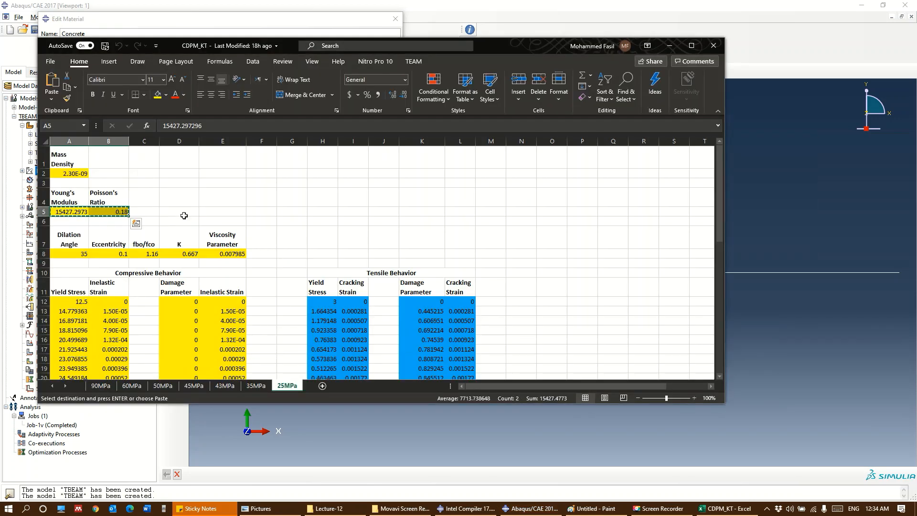
{"action": "left_click_drag", "start_coordinate": [71, 252], "coordinate": [223, 252]}
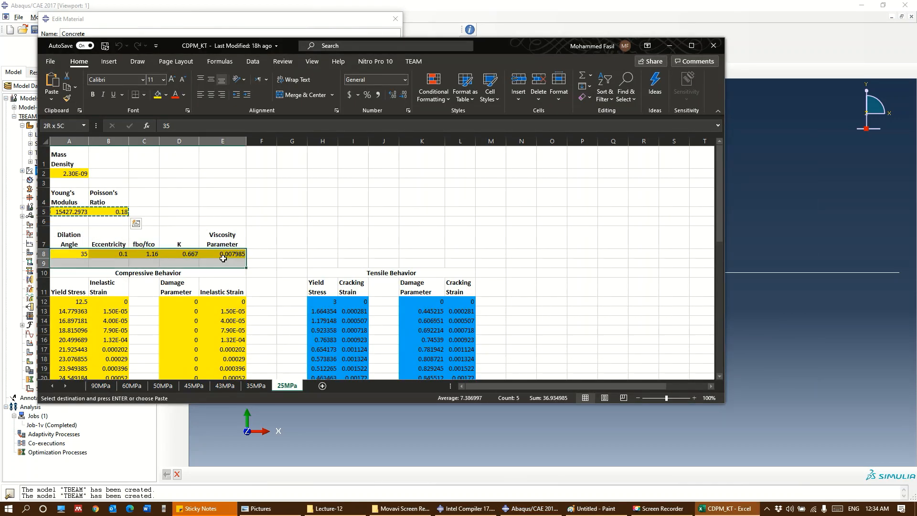
{"action": "key", "text": "ctrl+c"}
{"action": "key", "text": "alt+Tab"}
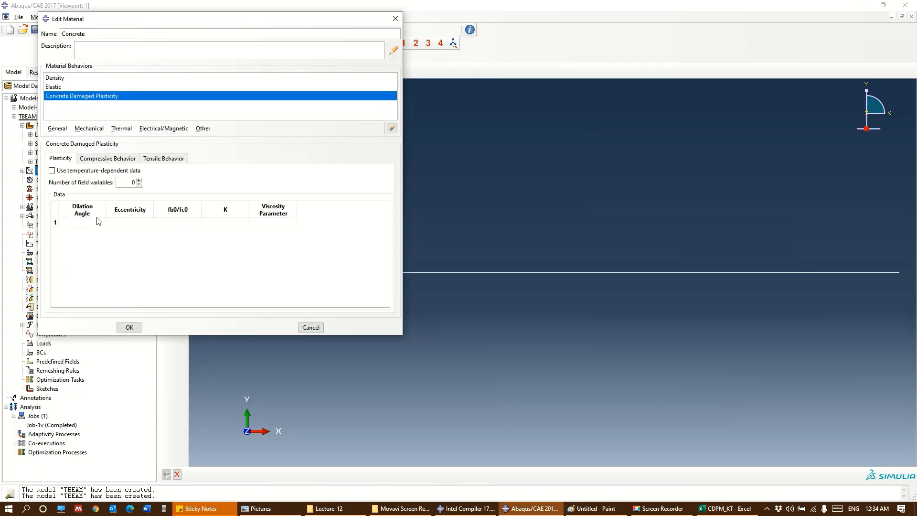
{"action": "left_click", "coordinate": [81, 223]}
{"action": "key", "text": "ctrl+v"}
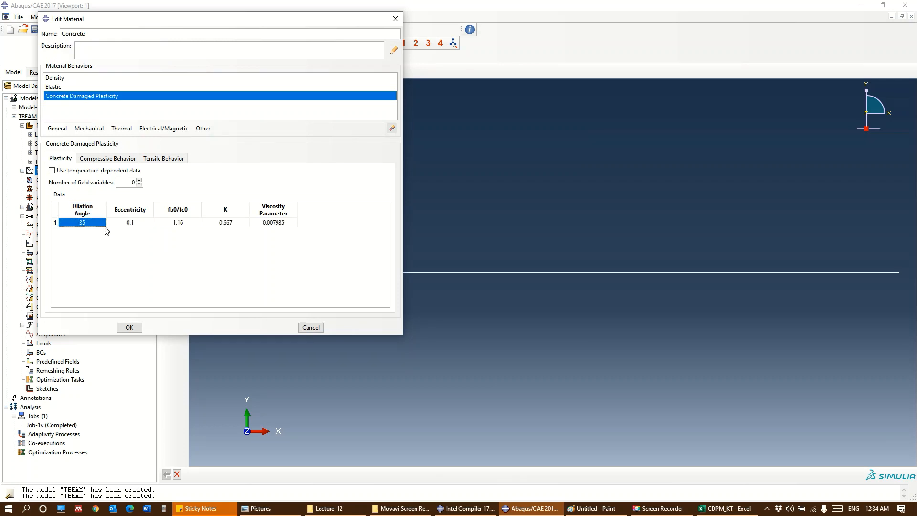
Fill the Compressive Behavior data in Abaqus with the yield stress and inelastic strain values from A12:B56 of the Excel sheet
{"action": "left_click", "coordinate": [108, 158]}
{"action": "key", "text": "alt+Tab"}
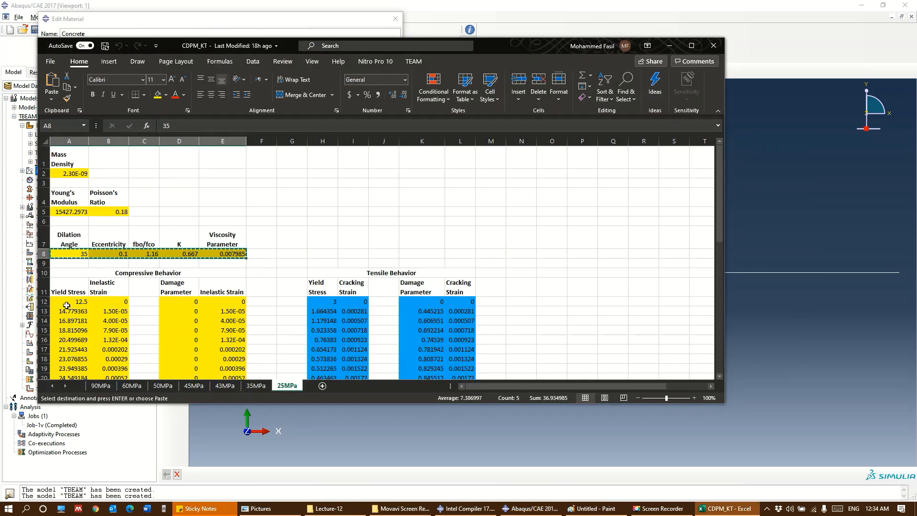
{"action": "left_click_drag", "start_coordinate": [71, 199], "coordinate": [104, 359]}
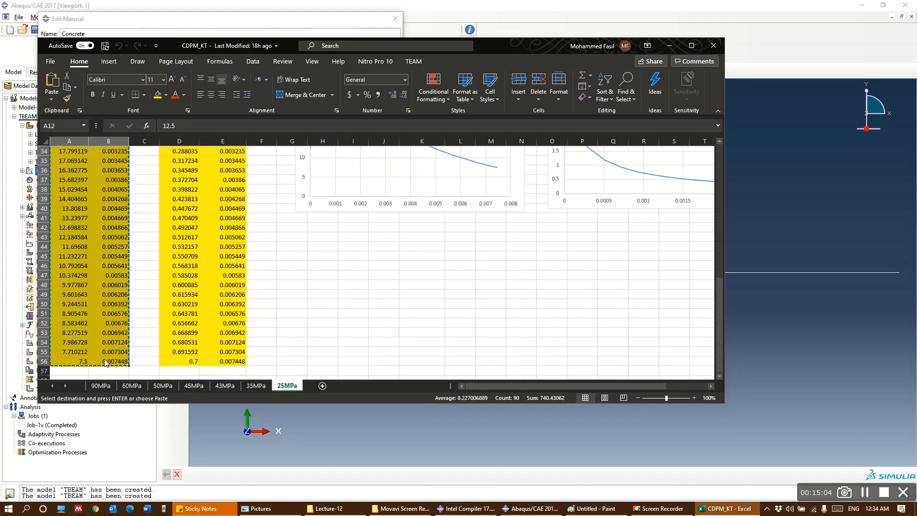
{"action": "key", "text": "alt+Tab"}
{"action": "left_click", "coordinate": [81, 235]}
{"action": "key", "text": "ctrl+v"}
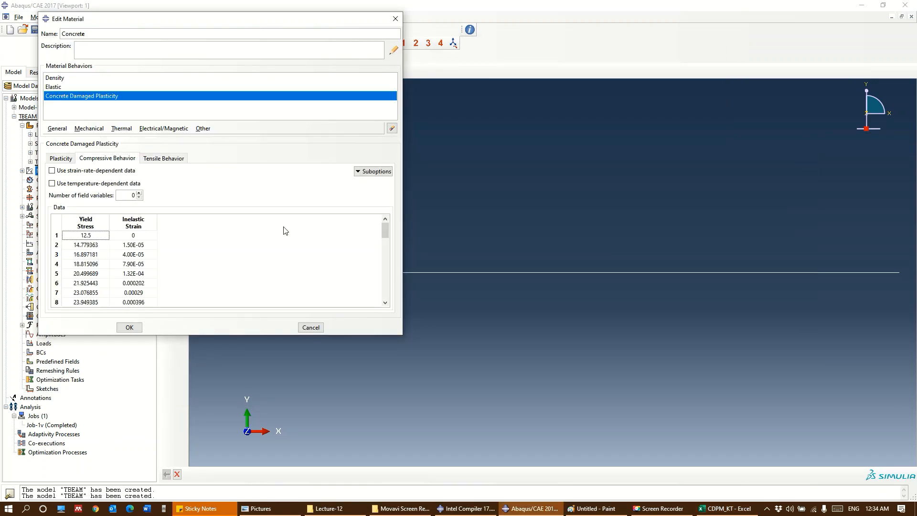
Add the Compression Damage suboption using the damage parameter and inelastic strain values from D12:E56 of the Excel sheet
{"action": "left_click", "coordinate": [362, 170]}
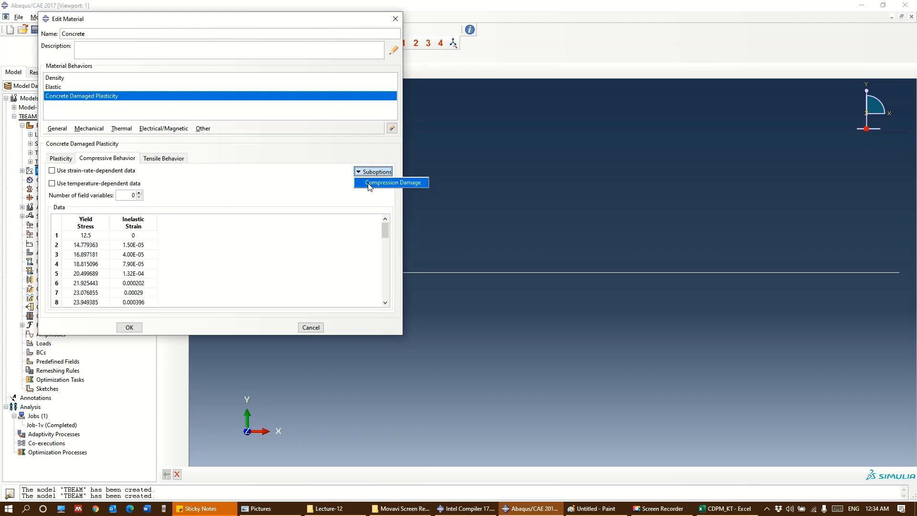
{"action": "left_click", "coordinate": [369, 186]}
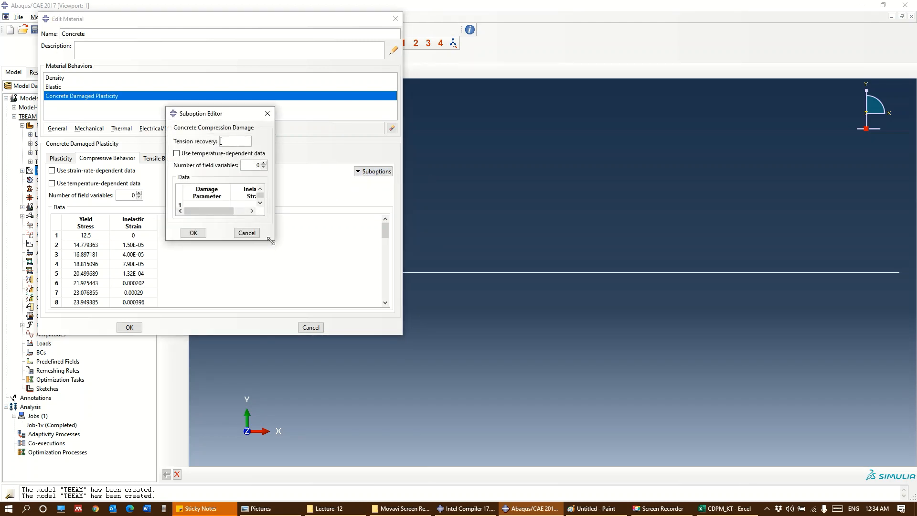
{"action": "left_click_drag", "start_coordinate": [280, 246], "coordinate": [325, 400]}
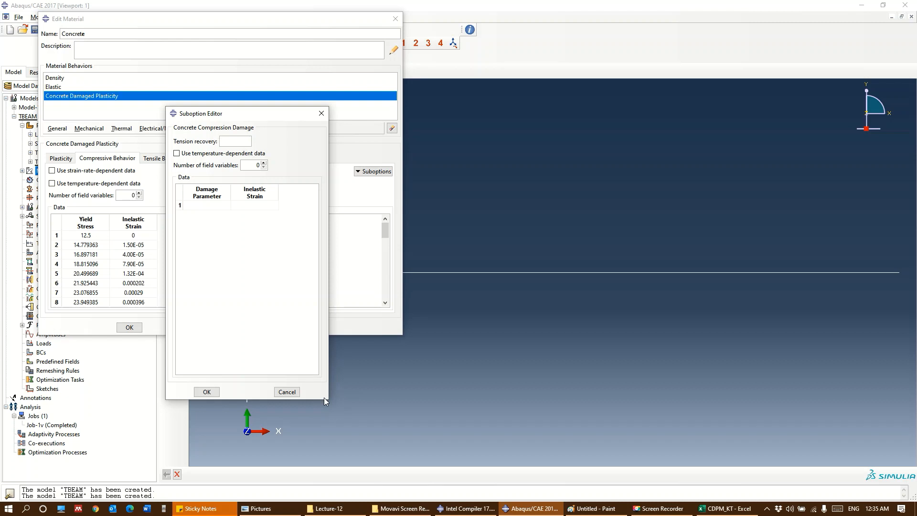
{"action": "key", "text": "alt+Tab"}
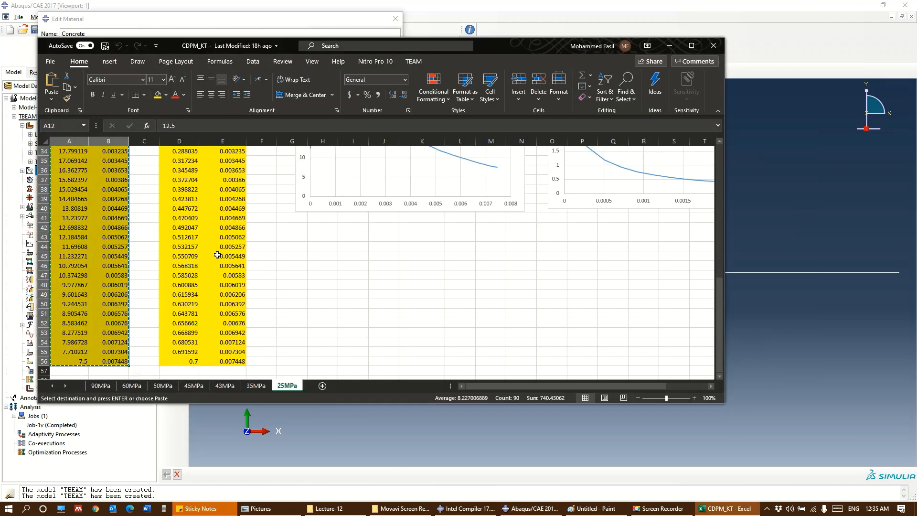
{"action": "left_click_drag", "start_coordinate": [228, 363], "coordinate": [180, 190]}
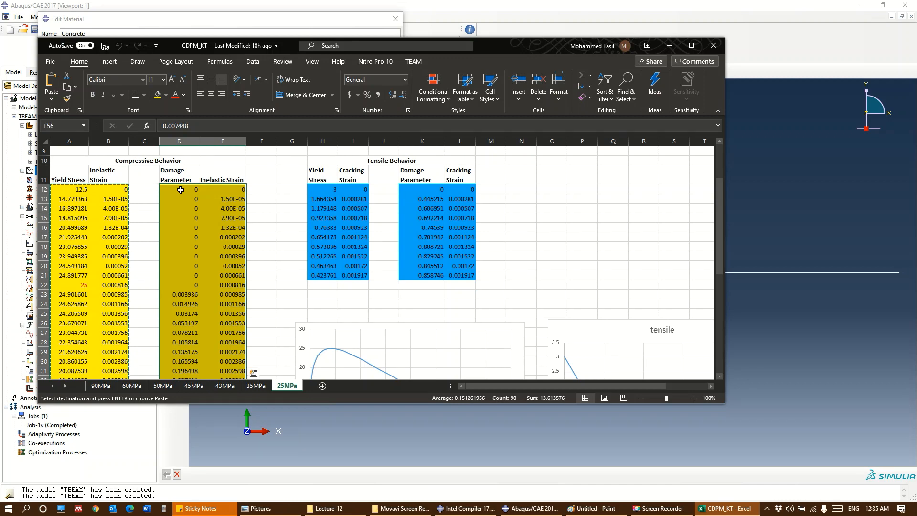
{"action": "key", "text": "ctrl+c"}
{"action": "key", "text": "alt+Tab"}
{"action": "left_click", "coordinate": [204, 205]}
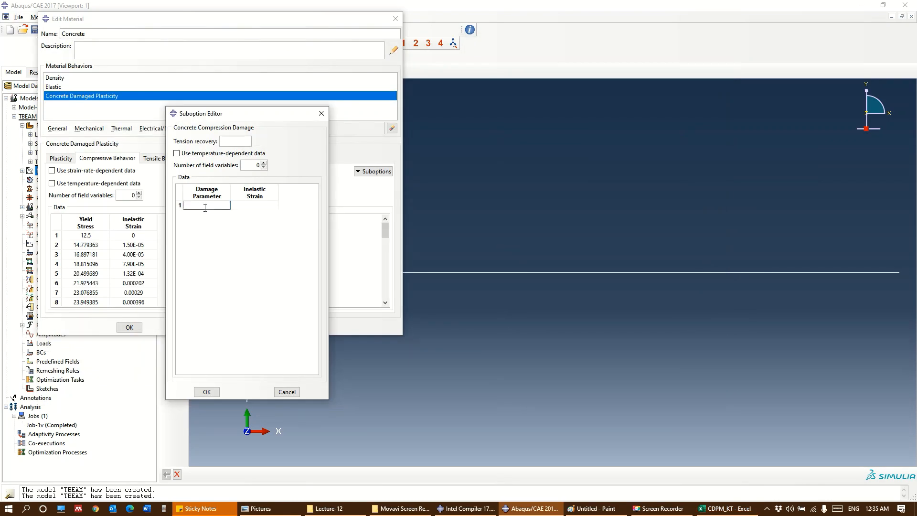
{"action": "key", "text": "ctrl+v"}
{"action": "left_click", "coordinate": [207, 394]}
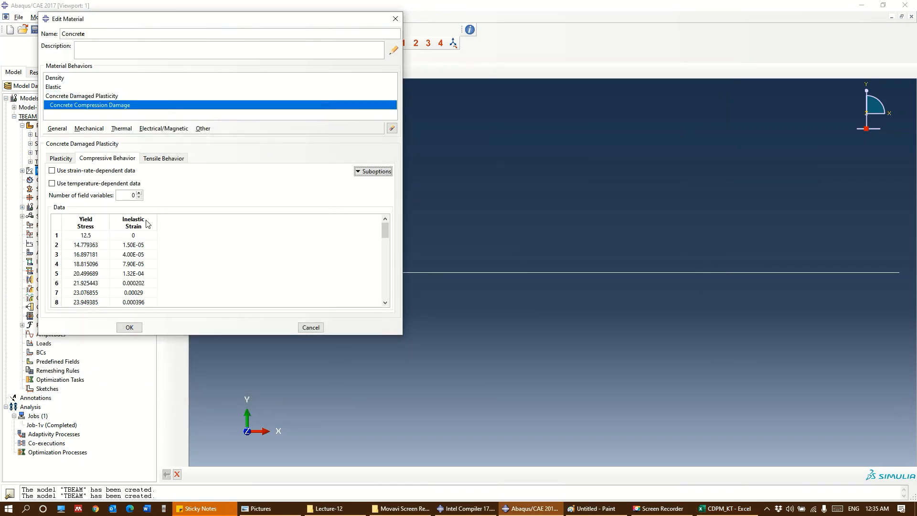
Fill the Tensile Behavior data in Abaqus with the yield stress and cracking strain values from H12:I21 of the Excel sheet
{"action": "left_click", "coordinate": [157, 159]}
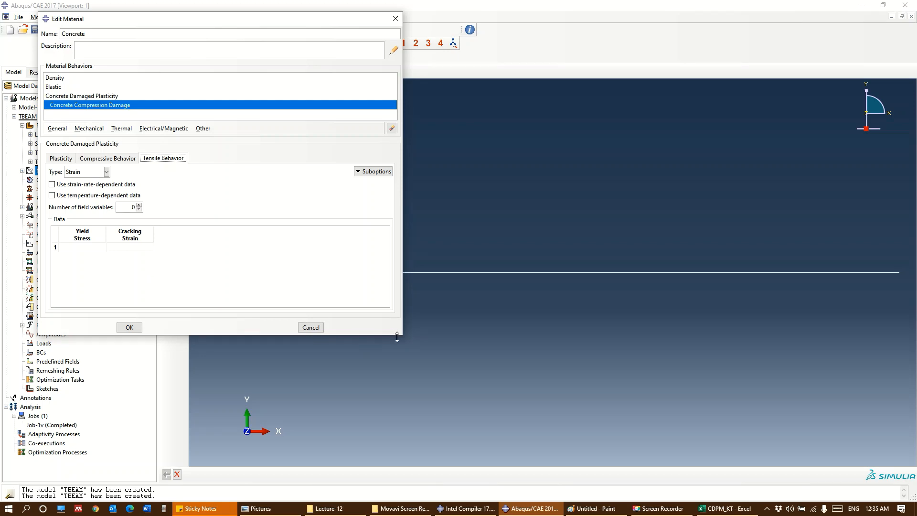
{"action": "left_click_drag", "start_coordinate": [397, 334], "coordinate": [410, 451]}
{"action": "key", "text": "alt+Tab"}
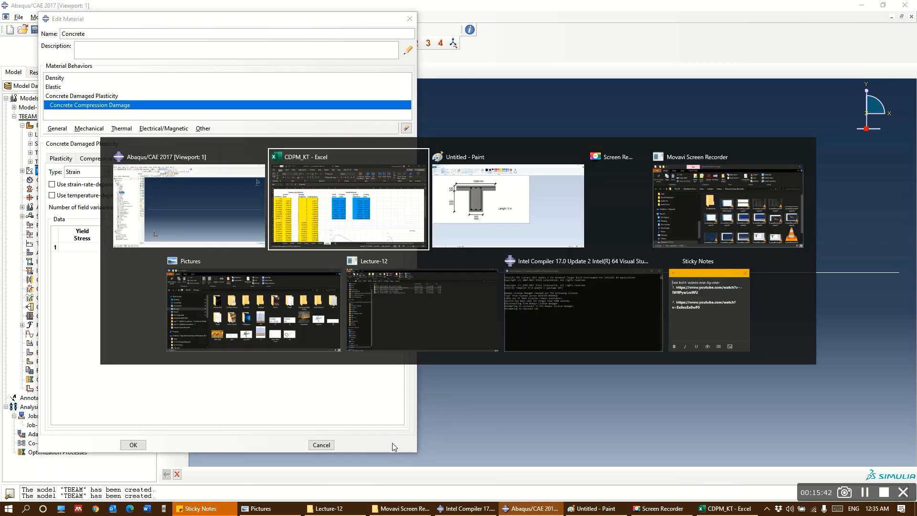
{"action": "left_click_drag", "start_coordinate": [330, 189], "coordinate": [360, 276]}
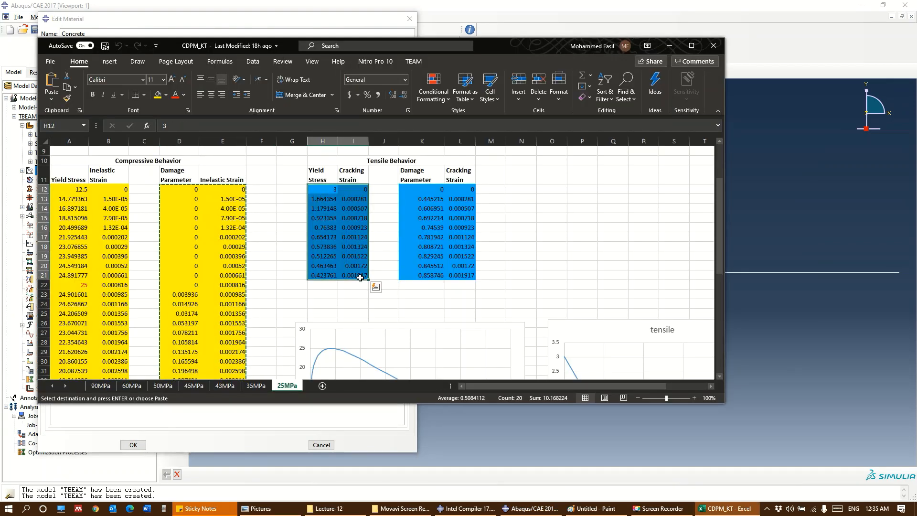
{"action": "key", "text": "ctrl+c"}
{"action": "key", "text": "alt+Tab"}
{"action": "left_click", "coordinate": [80, 246]}
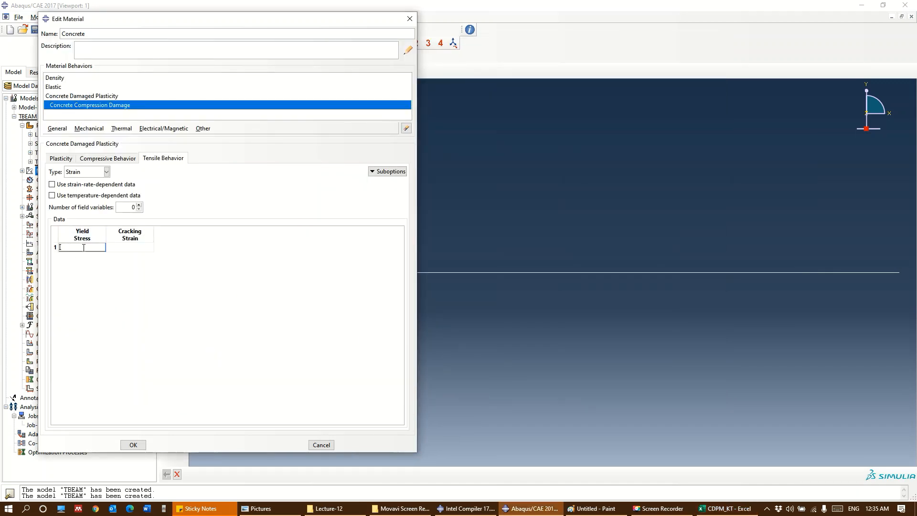
{"action": "key", "text": "ctrl+v"}
Start a Tension Damage suboption for the tensile behavior and switch to the CDPM_KT workbook in Excel
{"action": "left_click", "coordinate": [387, 171]}
{"action": "left_click", "coordinate": [393, 187]}
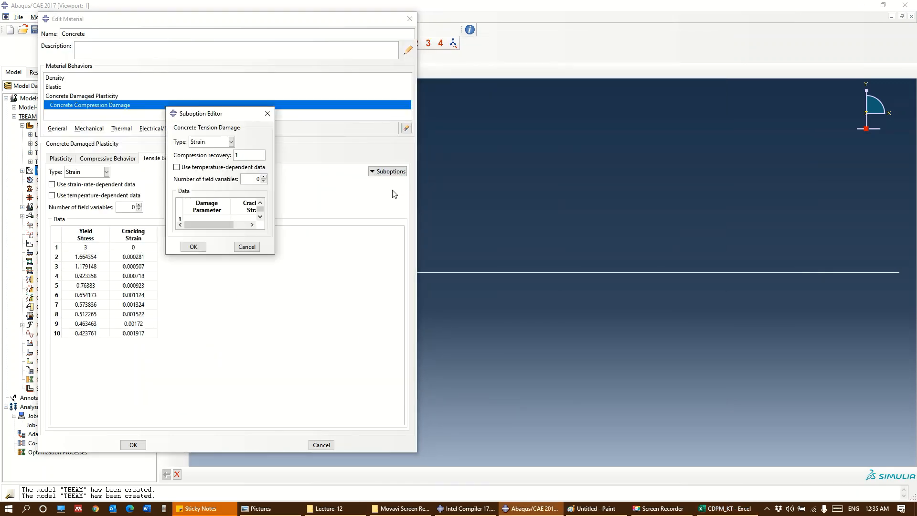
{"action": "key", "text": "alt+Tab"}
{"action": "left_click_drag", "start_coordinate": [422, 189], "coordinate": [447, 274]}
{"action": "key", "text": "ctrl+c"}
{"action": "key", "text": "Return"}
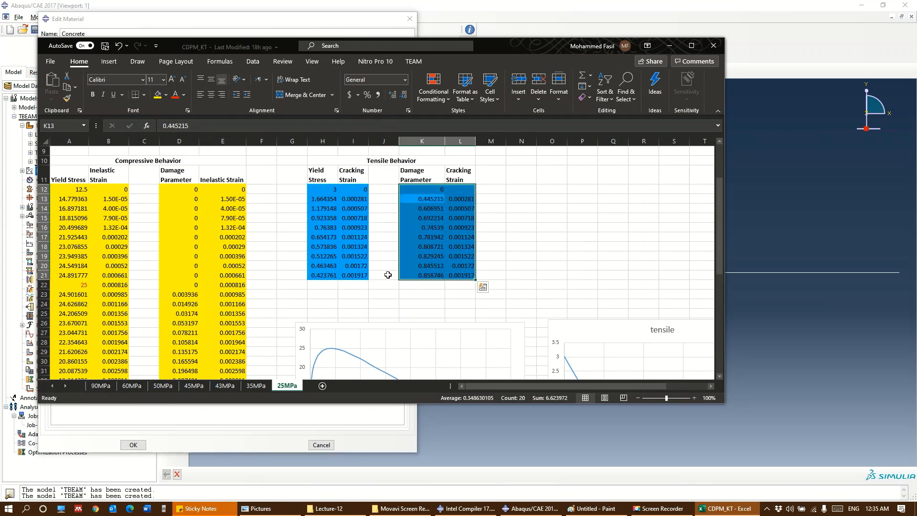
{"action": "left_click", "coordinate": [571, 257]}
{"action": "left_click_drag", "start_coordinate": [415, 184], "coordinate": [461, 275]}
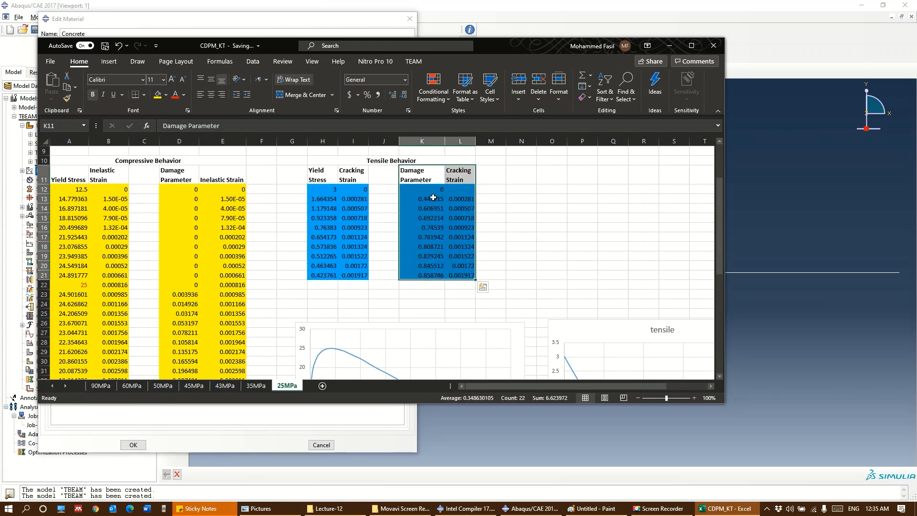
{"action": "left_click_drag", "start_coordinate": [423, 199], "coordinate": [468, 277]}
{"action": "left_click", "coordinate": [482, 286]}
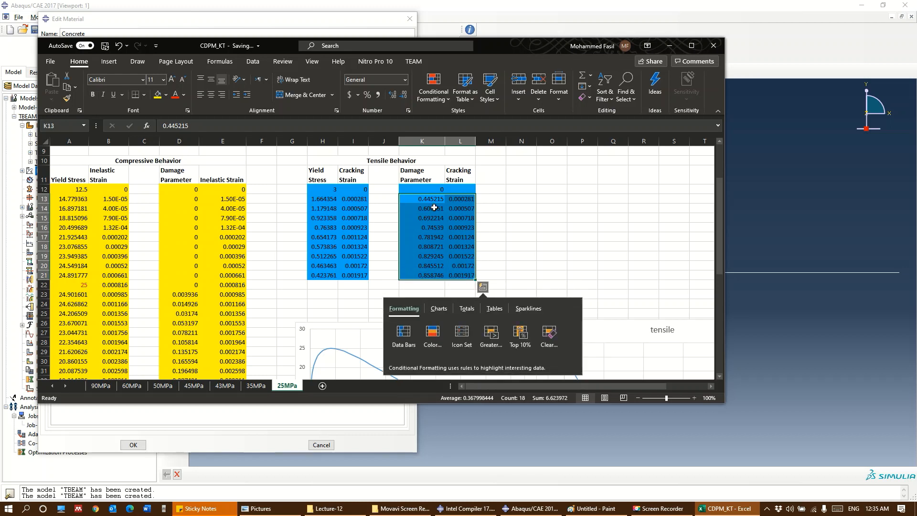
{"action": "left_click_drag", "start_coordinate": [422, 189], "coordinate": [461, 199]}
{"action": "left_click", "coordinate": [503, 209]}
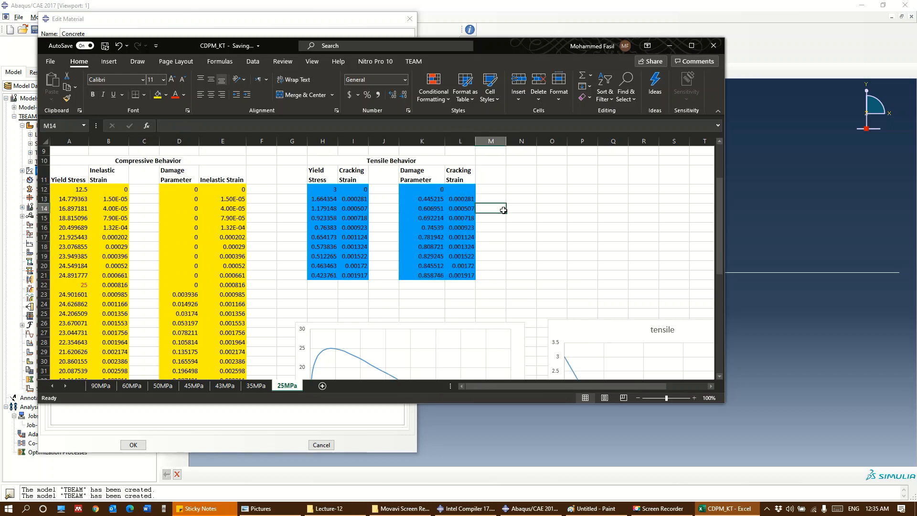
{"action": "key", "text": "ctrl+z"}
Copy the tensile damage parameter and cracking strain values in K12:L21 into the Concrete Tension Damage data in Abaqus and accept the suboption
{"action": "key", "text": "ctrl+c"}
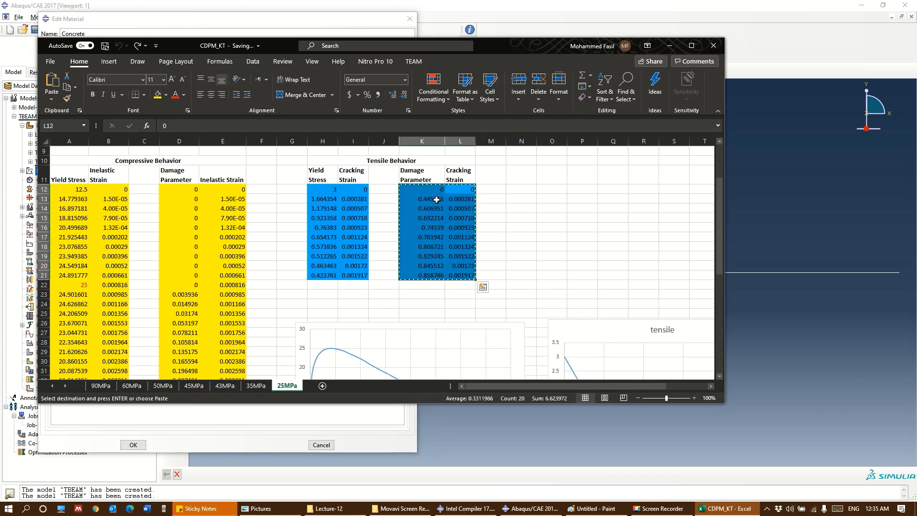
{"action": "key", "text": "alt+Tab"}
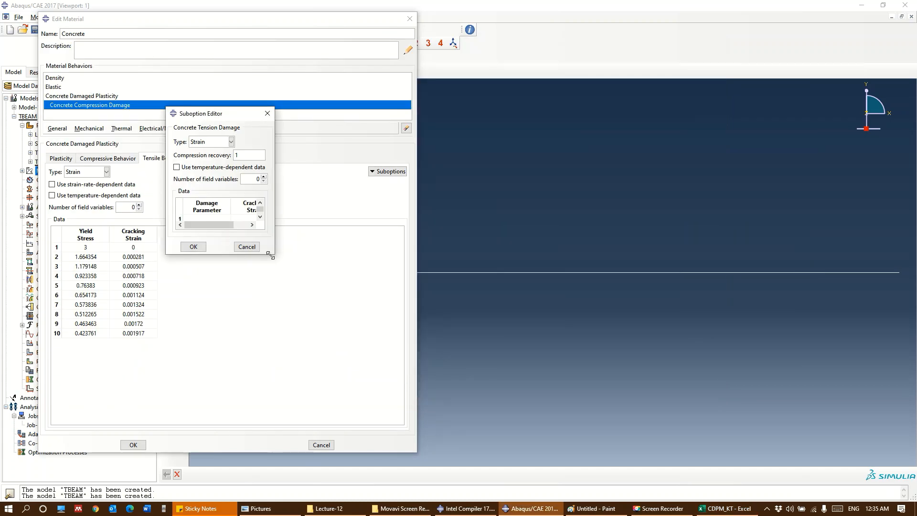
{"action": "left_click_drag", "start_coordinate": [273, 254], "coordinate": [366, 379]}
{"action": "left_click", "coordinate": [222, 220]}
{"action": "key", "text": "ctrl+v"}
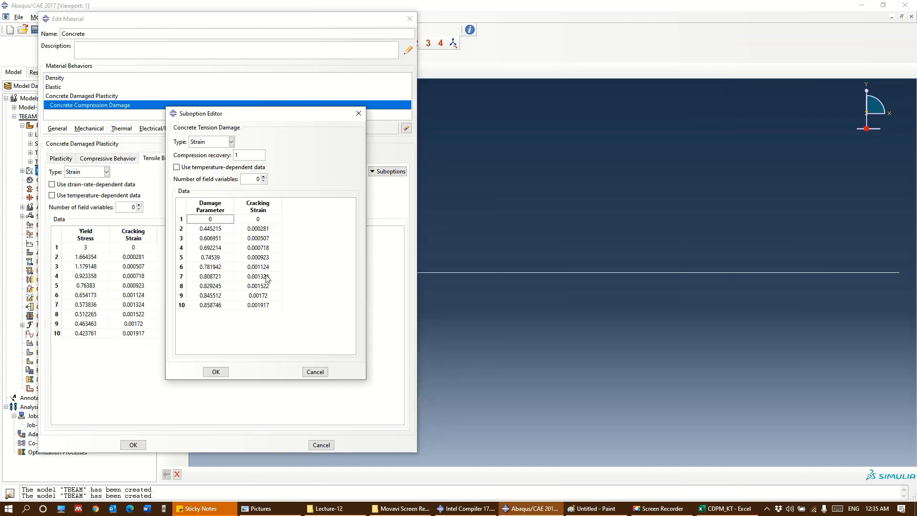
{"action": "left_click", "coordinate": [216, 372]}
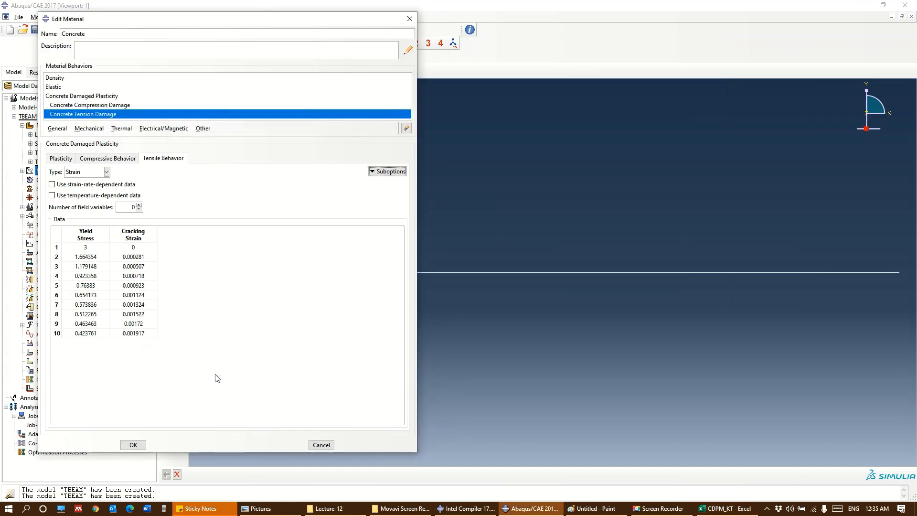
Save the Concrete material definition and expand the TBEAM model's Materials in the model tree
{"action": "left_click", "coordinate": [133, 444]}
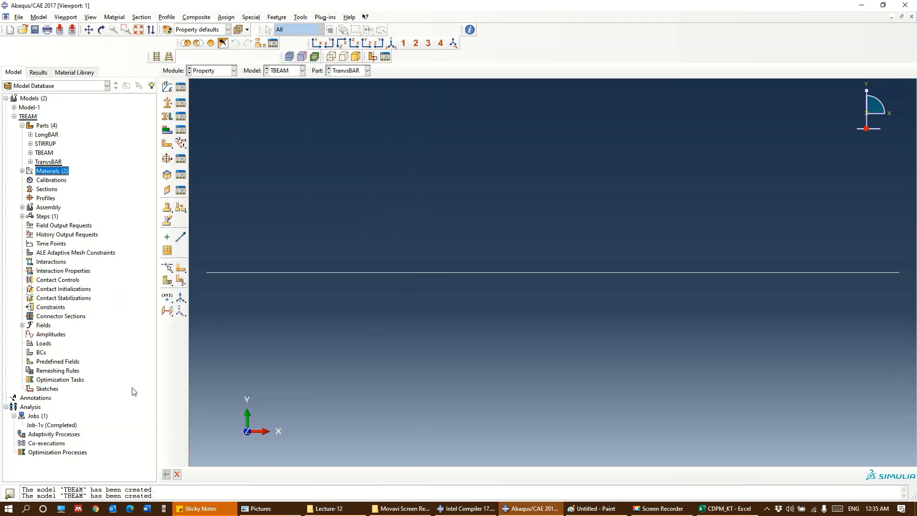
{"action": "left_click", "coordinate": [22, 171]}
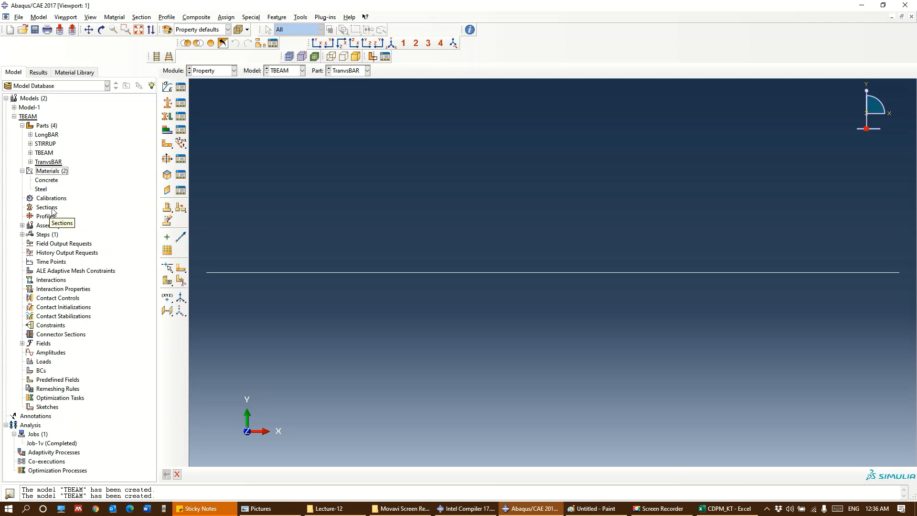
Create a solid homogeneous section named Concrete that uses the Concrete material
{"action": "double_click", "coordinate": [47, 207]}
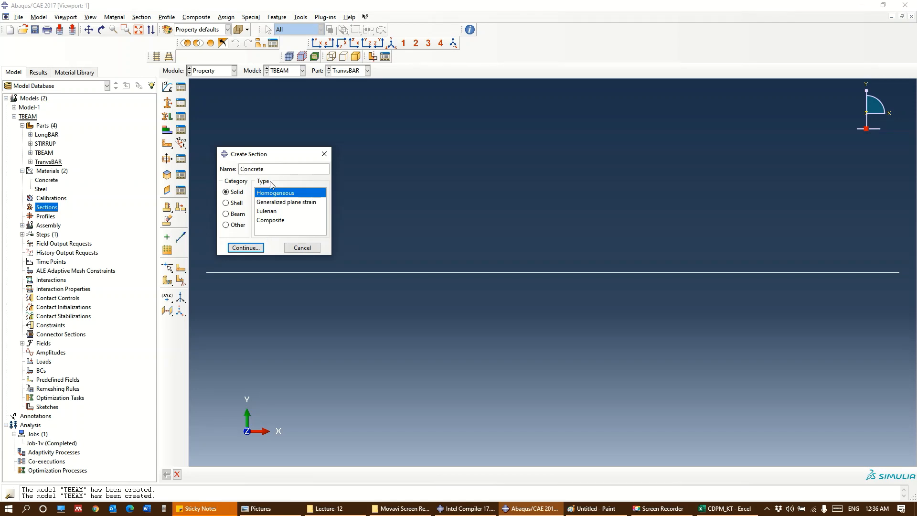
{"action": "left_click", "coordinate": [238, 249]}
{"action": "left_click", "coordinate": [302, 147]}
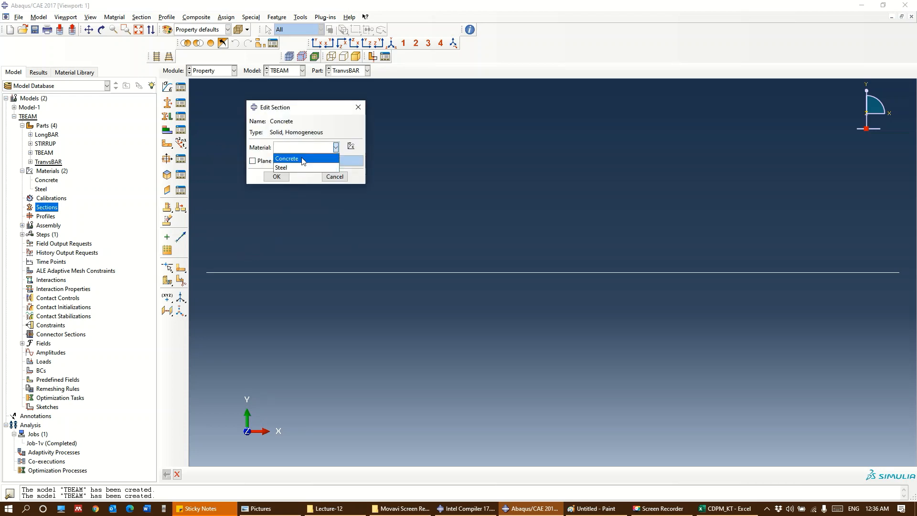
{"action": "left_click", "coordinate": [301, 159]}
{"action": "left_click", "coordinate": [282, 176]}
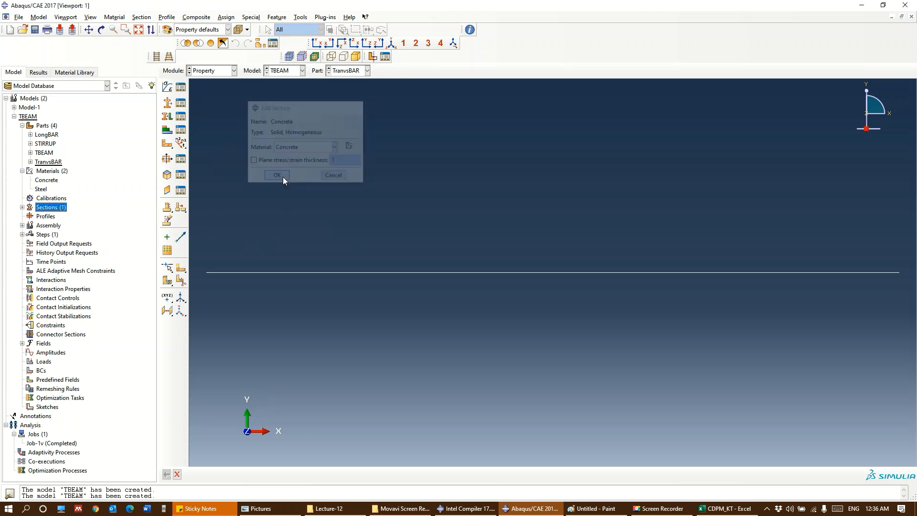
Create a truss section named SteelRebar from the beam category, with the Steel material and a cross-sectional area of 50
{"action": "left_click", "coordinate": [22, 207]}
{"action": "double_click", "coordinate": [56, 208]}
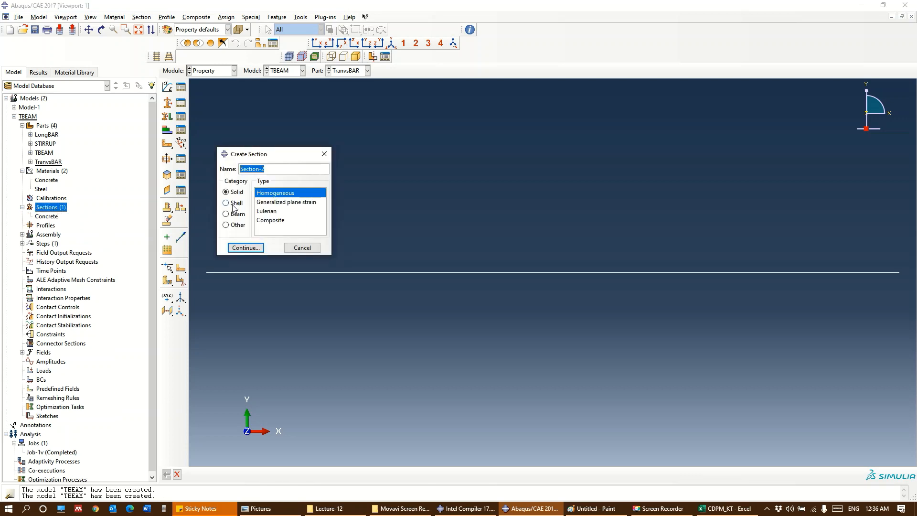
{"action": "type", "text": "SteelRebar"}
{"action": "left_click", "coordinate": [241, 213]}
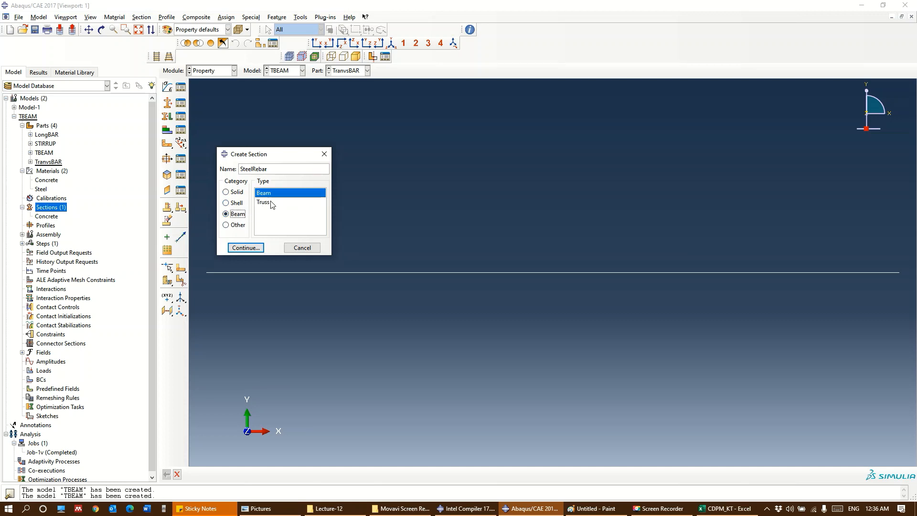
{"action": "left_click", "coordinate": [270, 202]}
{"action": "left_click", "coordinate": [257, 247]}
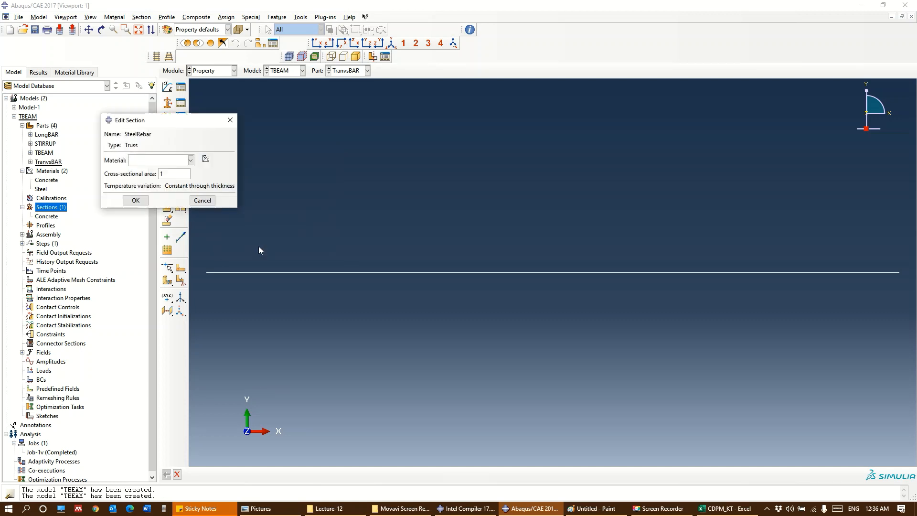
{"action": "left_click", "coordinate": [167, 161]}
{"action": "left_click", "coordinate": [161, 181]}
{"action": "type", "text": "50.24"}
{"action": "left_click", "coordinate": [135, 200]}
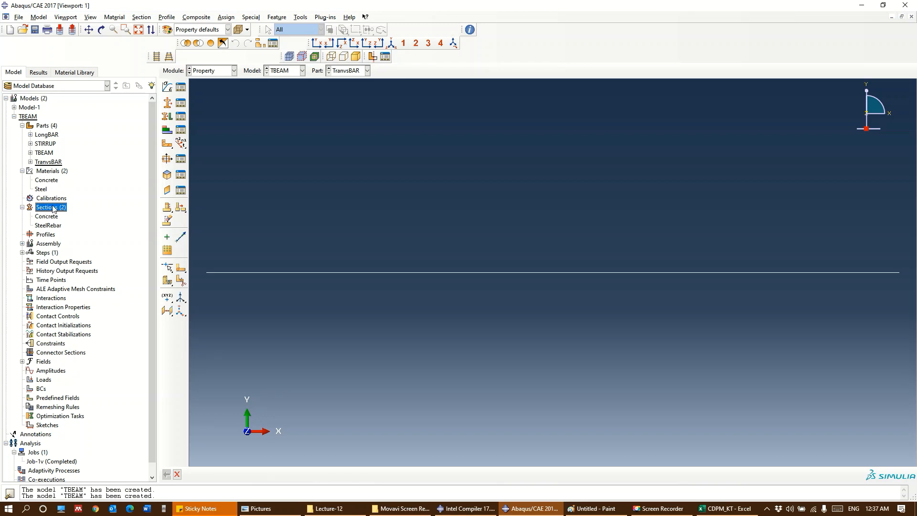
Assign the SteelRebar section to the whole wire of the LongBAR part
{"action": "left_click", "coordinate": [30, 137]}
{"action": "left_click", "coordinate": [30, 135]}
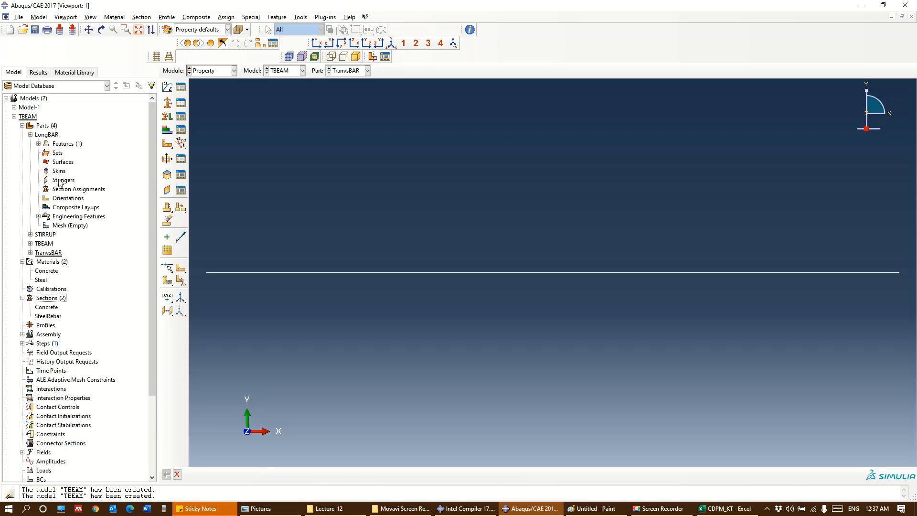
{"action": "double_click", "coordinate": [70, 190]}
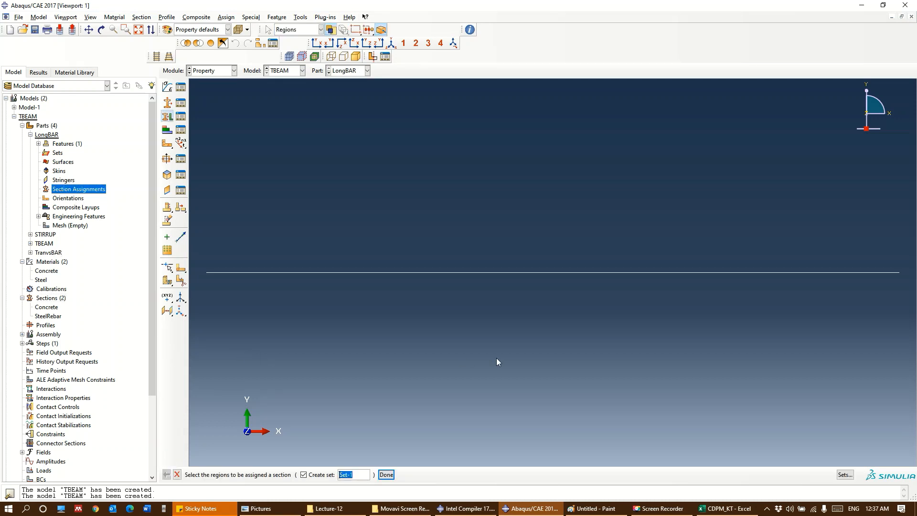
{"action": "left_click", "coordinate": [480, 272]}
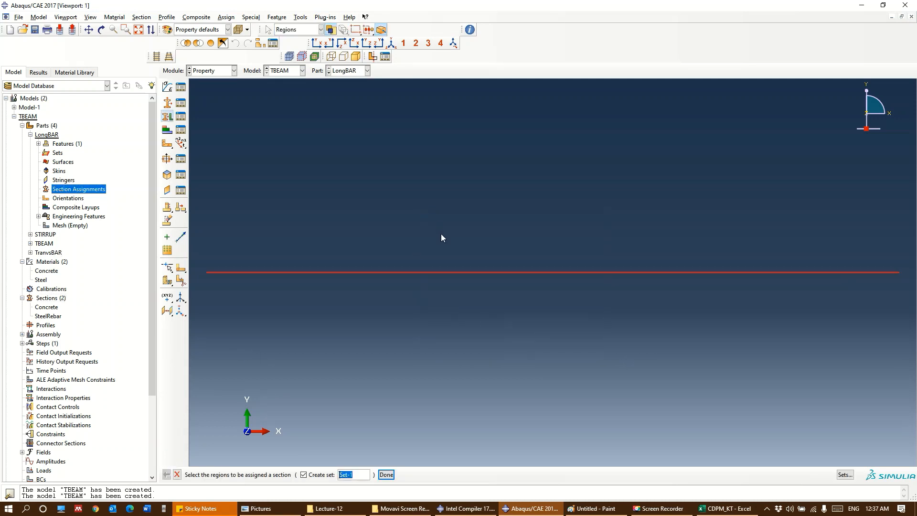
{"action": "left_click", "coordinate": [389, 476]}
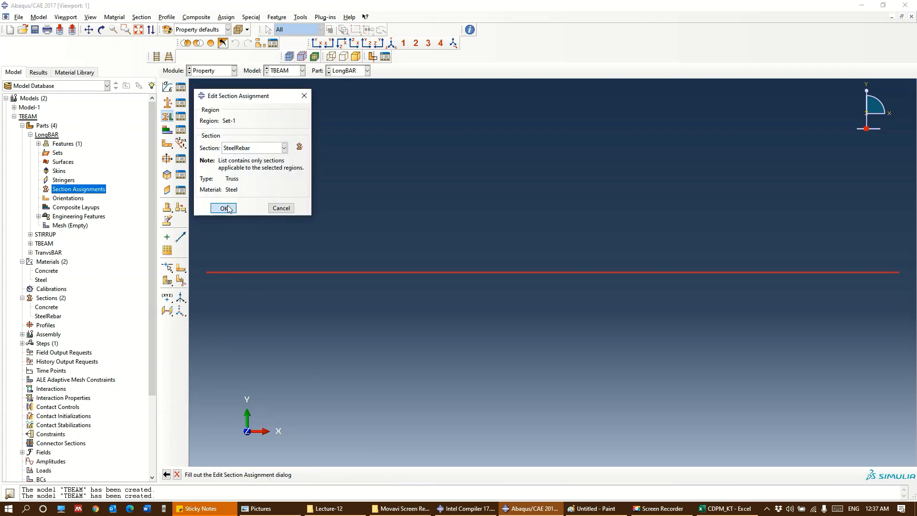
{"action": "left_click", "coordinate": [225, 208]}
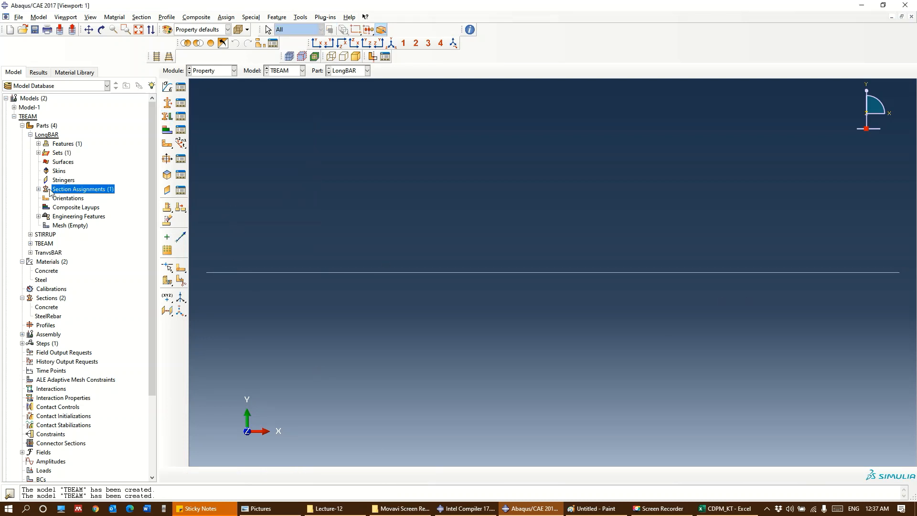
Assign the SteelRebar section to all edges of the STIRRUP part
{"action": "left_click", "coordinate": [31, 135]}
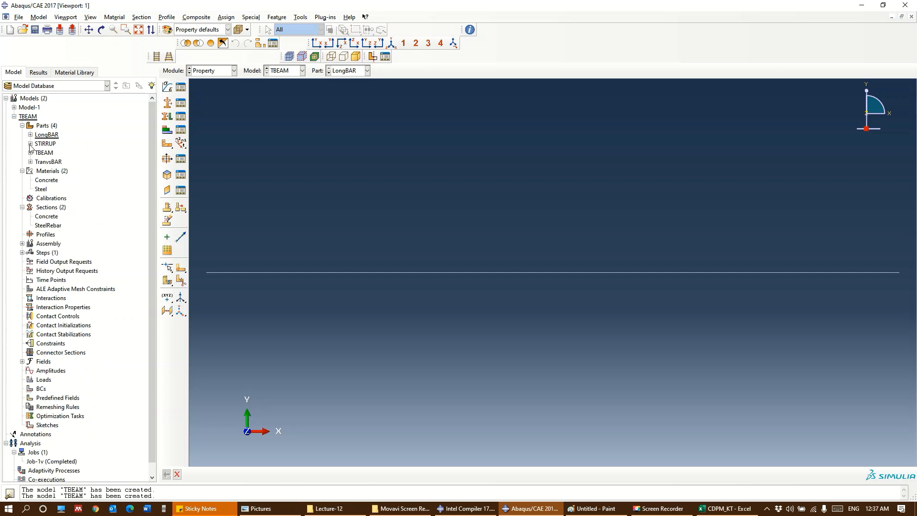
{"action": "left_click", "coordinate": [30, 143]}
{"action": "double_click", "coordinate": [65, 199]}
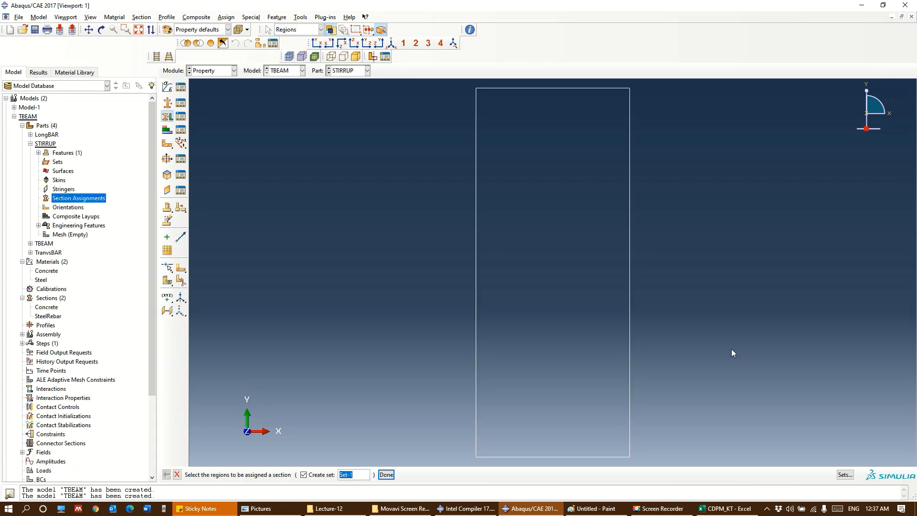
{"action": "left_click_drag", "start_coordinate": [492, 139], "coordinate": [686, 437]}
{"action": "left_click", "coordinate": [390, 476]}
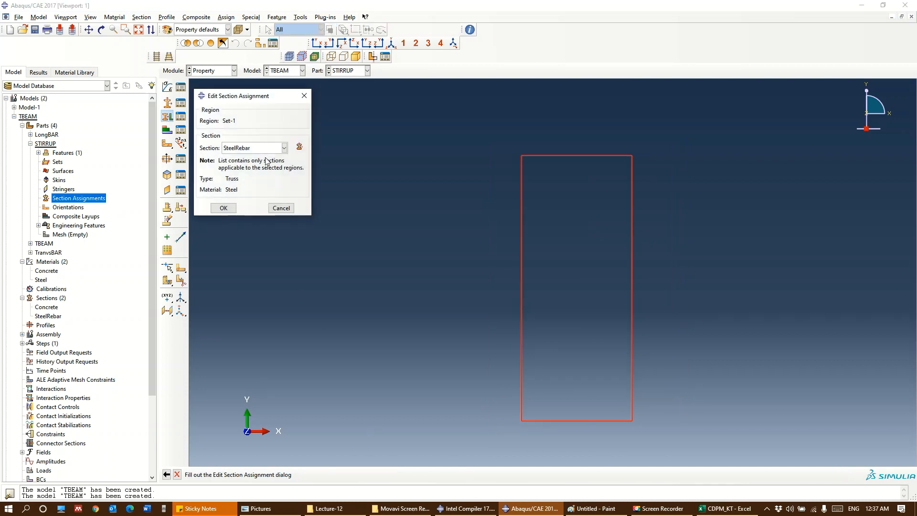
{"action": "left_click", "coordinate": [225, 210]}
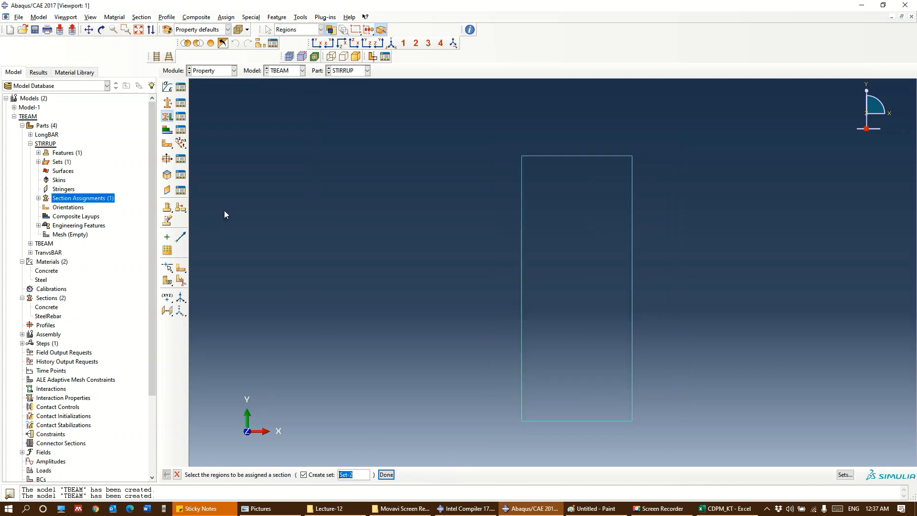
Assign the Concrete section to all cells of the TBEAM part
{"action": "left_click", "coordinate": [30, 144]}
{"action": "left_click", "coordinate": [30, 153]}
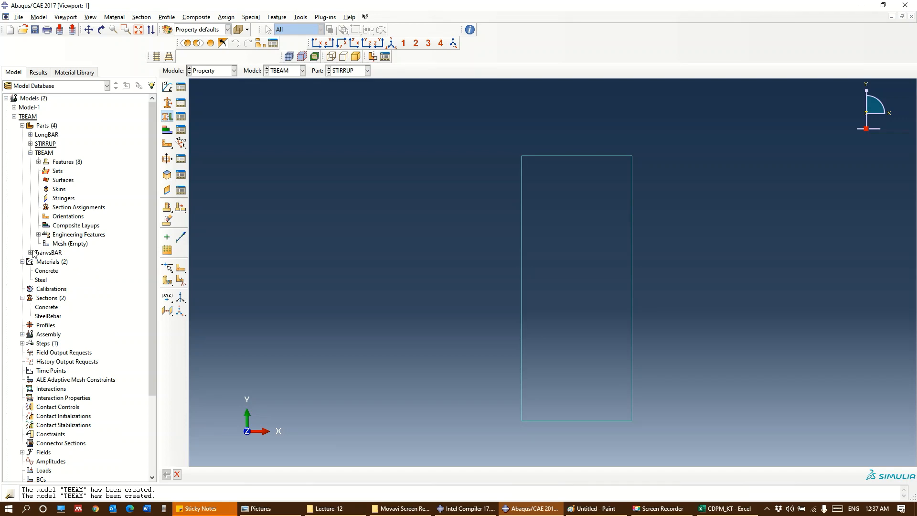
{"action": "double_click", "coordinate": [72, 208]}
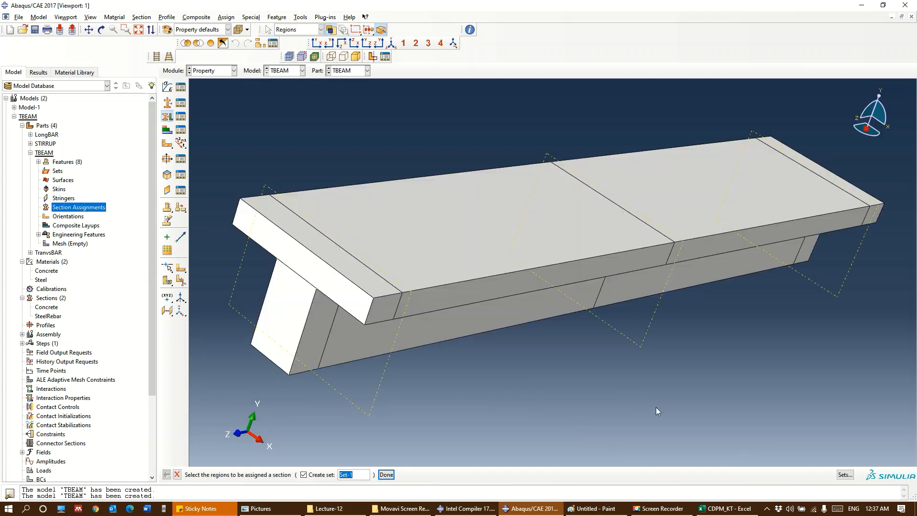
{"action": "scroll", "coordinate": [655, 407], "scroll_direction": "down", "scroll_amount": 5}
{"action": "left_click_drag", "start_coordinate": [813, 421], "coordinate": [318, 174]}
{"action": "left_click", "coordinate": [386, 474]}
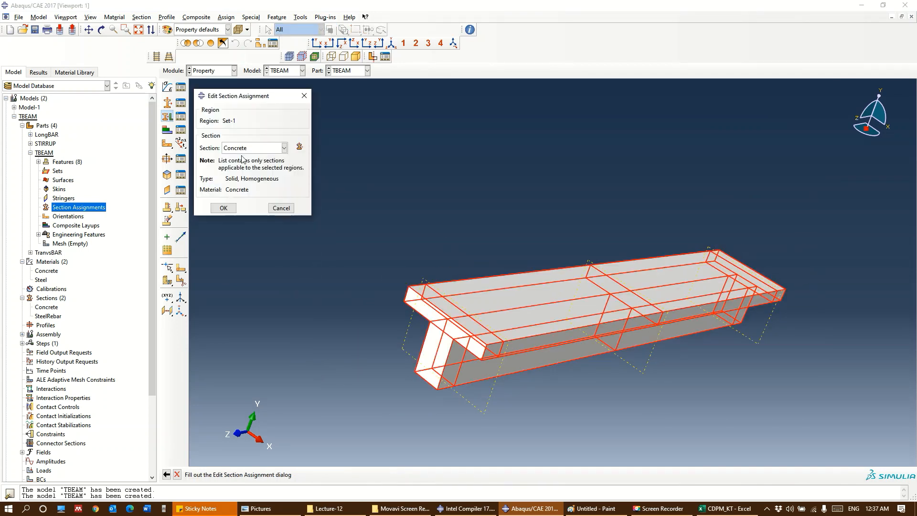
{"action": "left_click", "coordinate": [223, 208]}
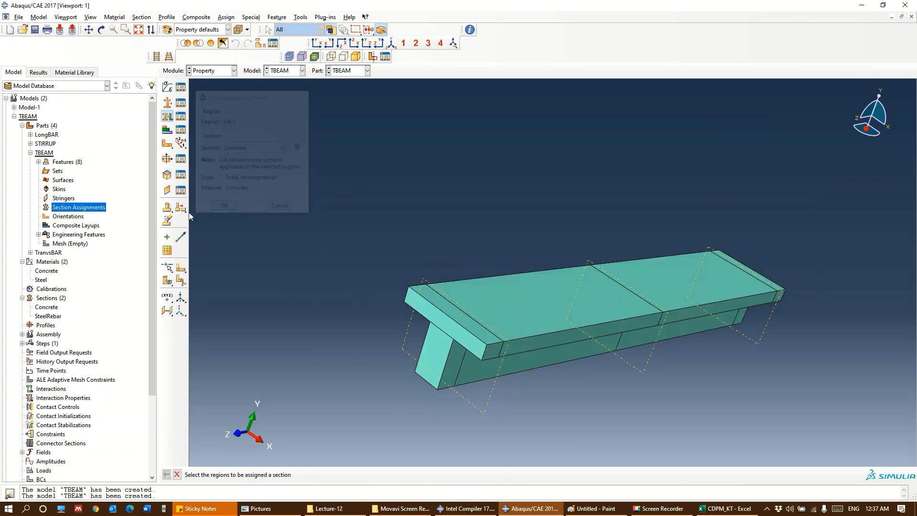
Assign the SteelRebar section to the whole wire of the TranvsBAR part
{"action": "left_click", "coordinate": [30, 153]}
{"action": "left_click", "coordinate": [30, 161]}
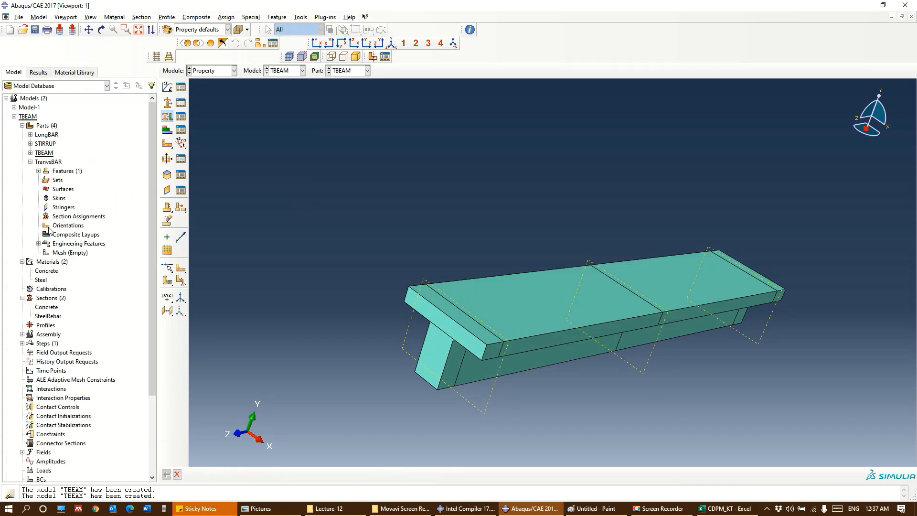
{"action": "double_click", "coordinate": [71, 216]}
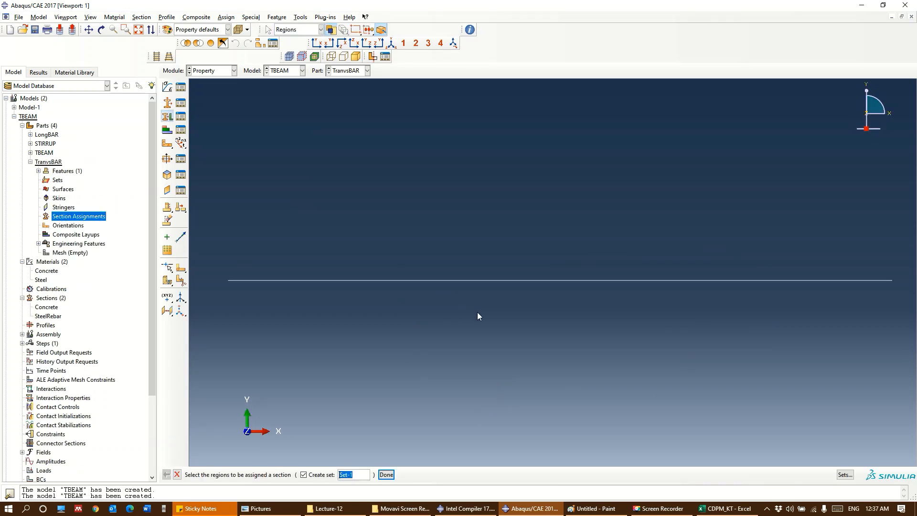
{"action": "left_click_drag", "start_coordinate": [622, 354], "coordinate": [498, 229]}
{"action": "left_click", "coordinate": [385, 474]}
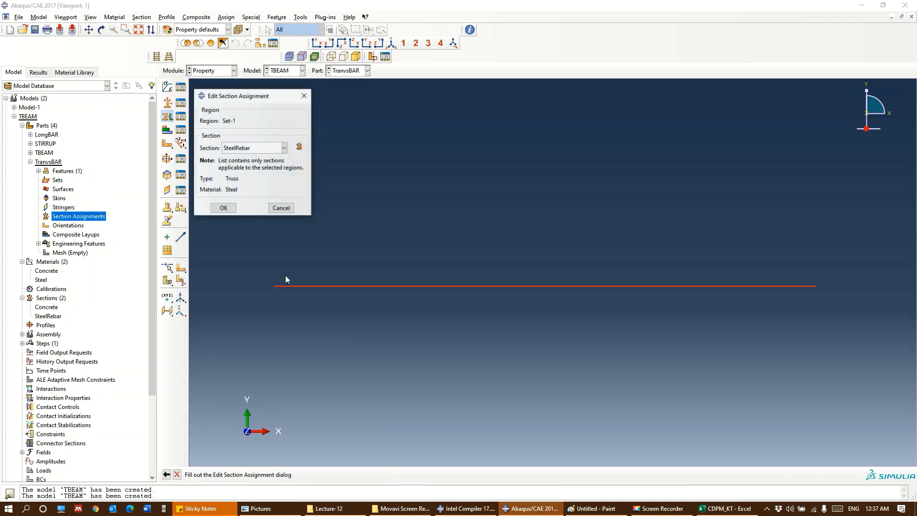
{"action": "left_click", "coordinate": [253, 148]}
{"action": "left_click", "coordinate": [256, 164]}
{"action": "left_click", "coordinate": [223, 208]}
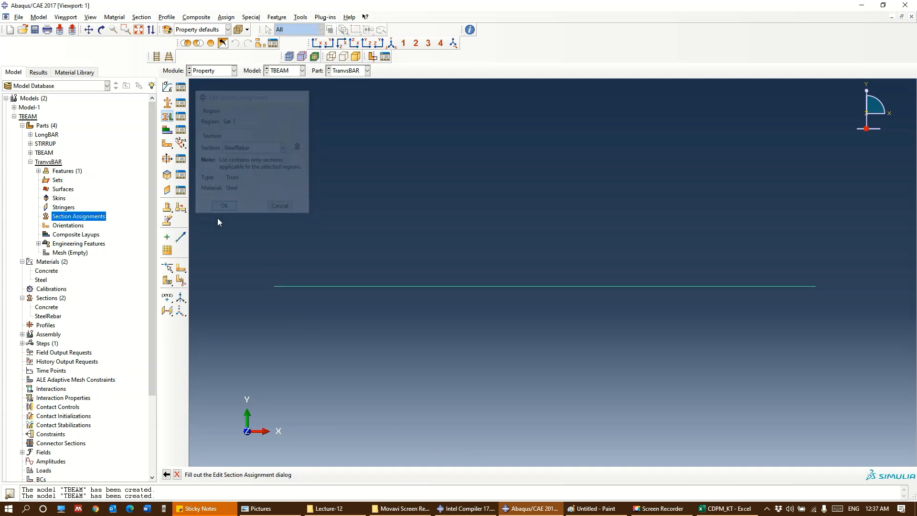
Expand the TBEAM model's Assembly in the model tree and start creating a part instance
{"action": "scroll", "coordinate": [36, 230], "scroll_direction": "down", "scroll_amount": 2}
{"action": "scroll", "coordinate": [33, 215], "scroll_direction": "up", "scroll_amount": 1}
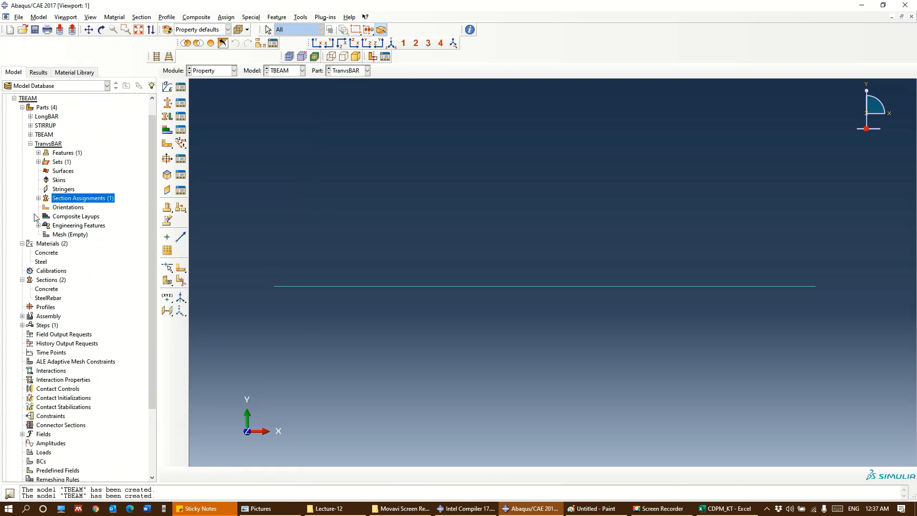
{"action": "scroll", "coordinate": [35, 217], "scroll_direction": "up", "scroll_amount": 1}
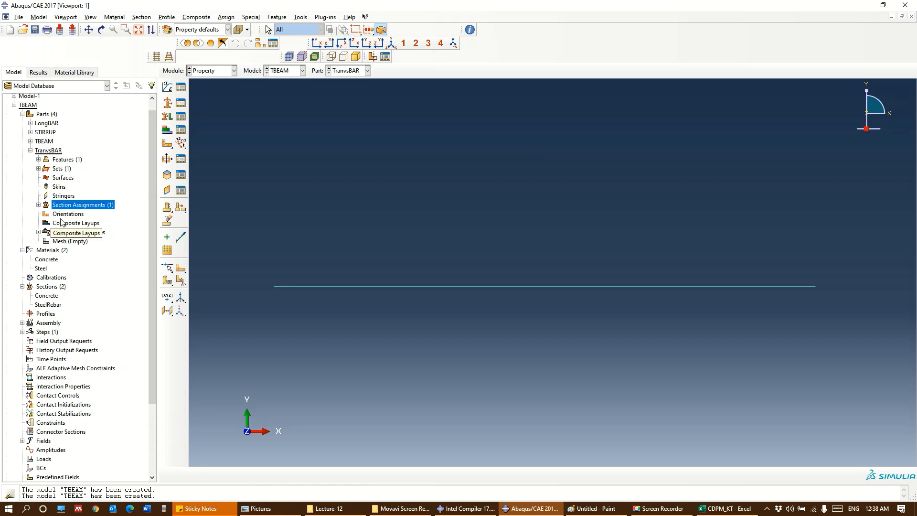
{"action": "scroll", "coordinate": [48, 267], "scroll_direction": "down", "scroll_amount": 2}
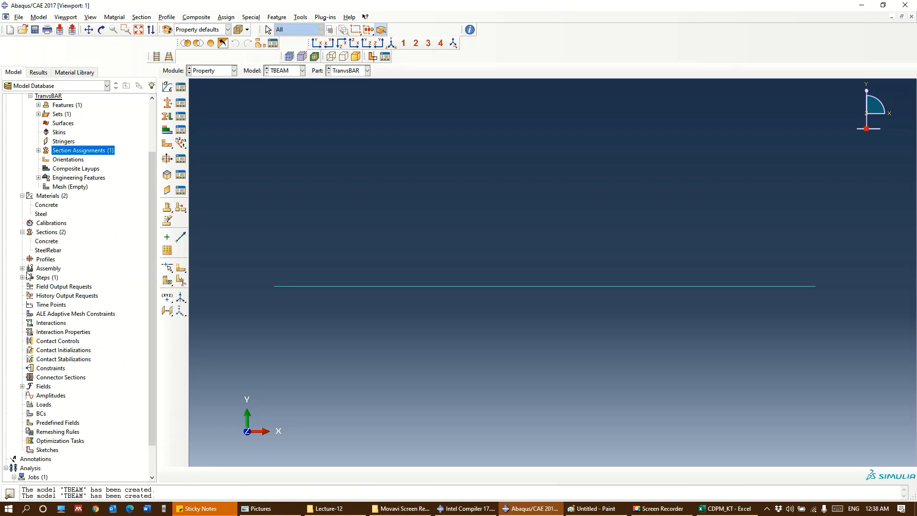
{"action": "left_click", "coordinate": [23, 269]}
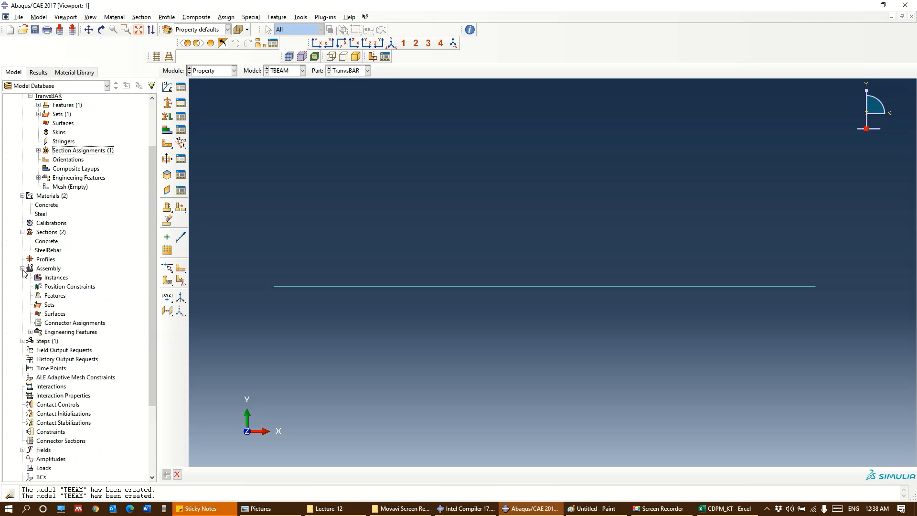
{"action": "double_click", "coordinate": [52, 277]}
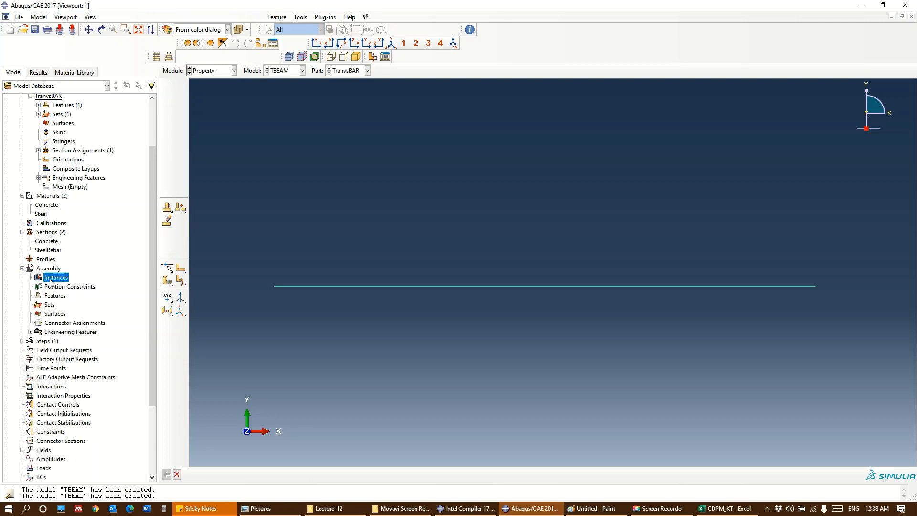
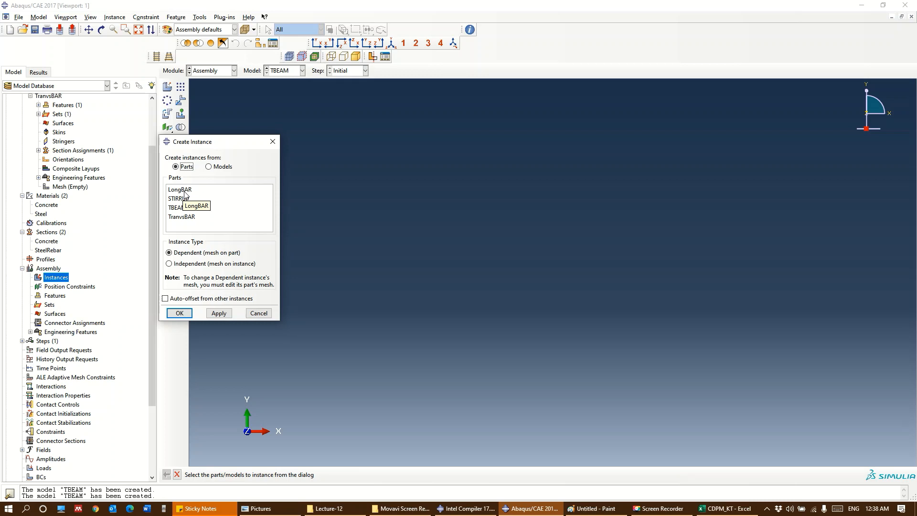
Create dependent instances of the LongBAR, STIRRUP, TBEAM and TranvsBAR parts with auto-offset from other instances enabled
{"action": "left_click_drag", "start_coordinate": [185, 192], "coordinate": [183, 218]}
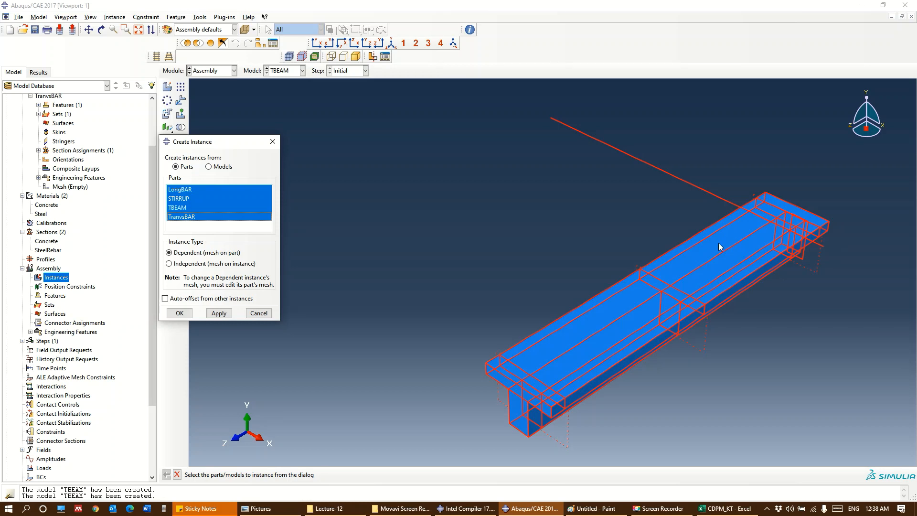
{"action": "left_click", "coordinate": [166, 299]}
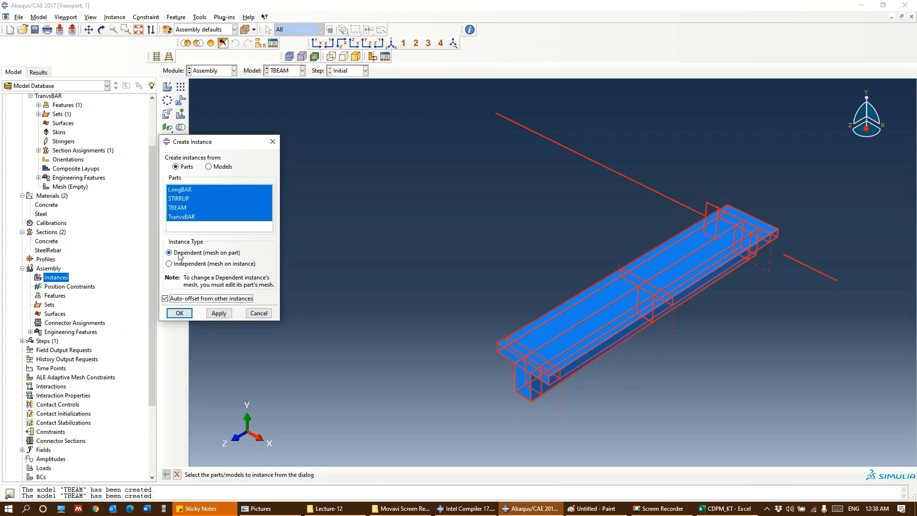
{"action": "left_click", "coordinate": [165, 299]}
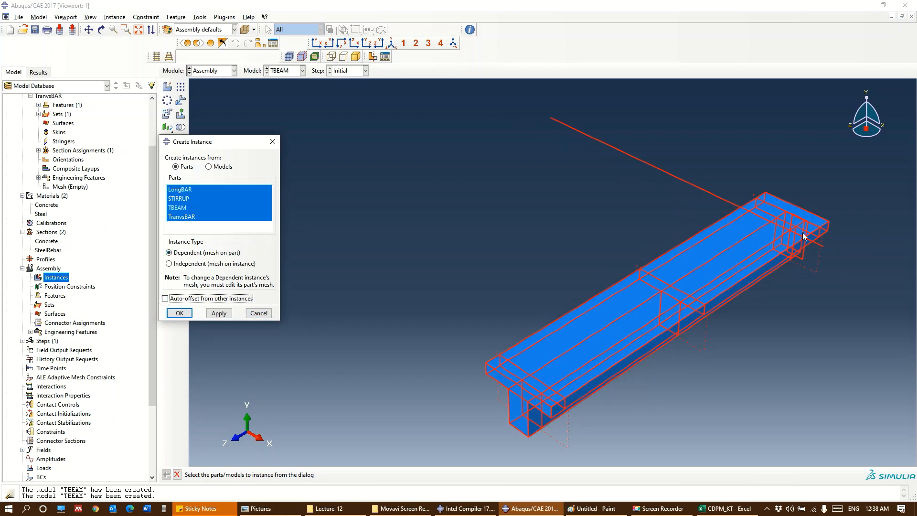
{"action": "left_click", "coordinate": [165, 299]}
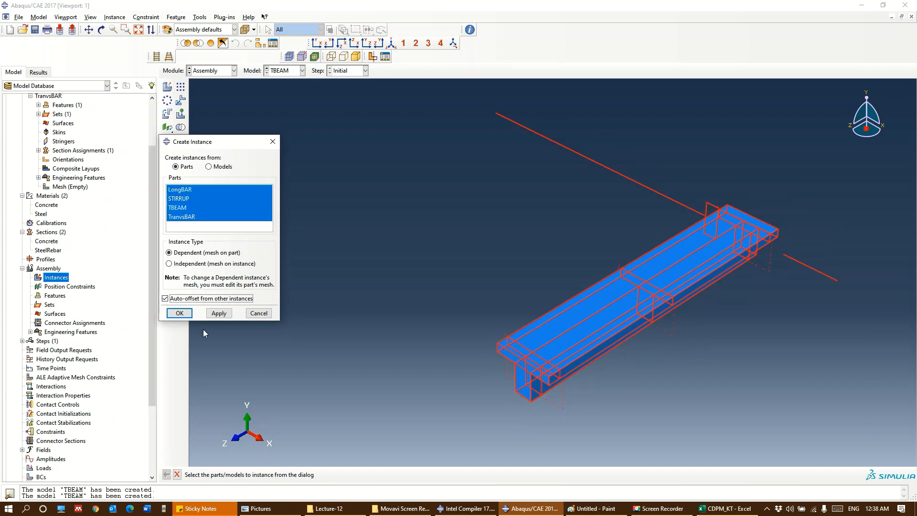
{"action": "left_click", "coordinate": [178, 313]}
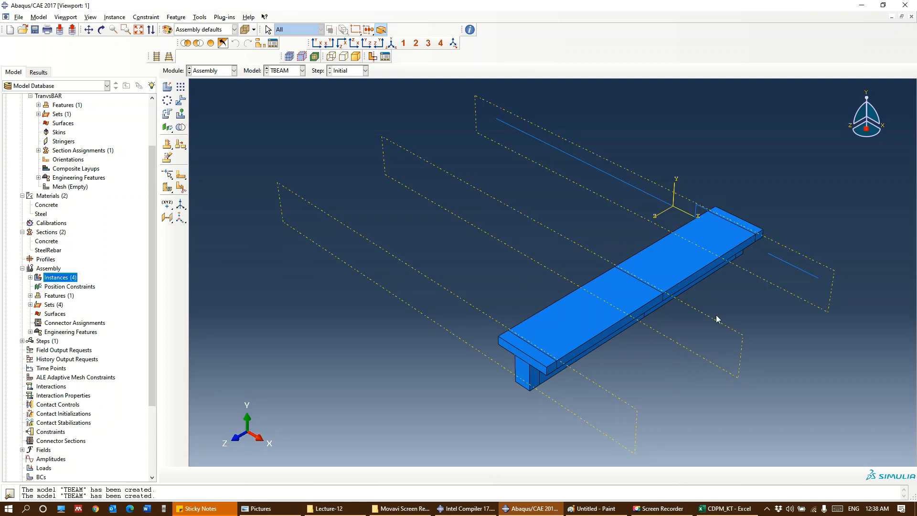
Examine the offset instances from several angles, including the stirrup beside the lower corners of the T-beam's end face
{"action": "left_click_drag", "start_coordinate": [716, 319], "coordinate": [747, 231], "text": "ctrl+alt"}
{"action": "left_click_drag", "start_coordinate": [530, 403], "coordinate": [581, 334], "text": "ctrl+alt"}
{"action": "scroll", "coordinate": [576, 263], "scroll_direction": "up", "scroll_amount": 2}
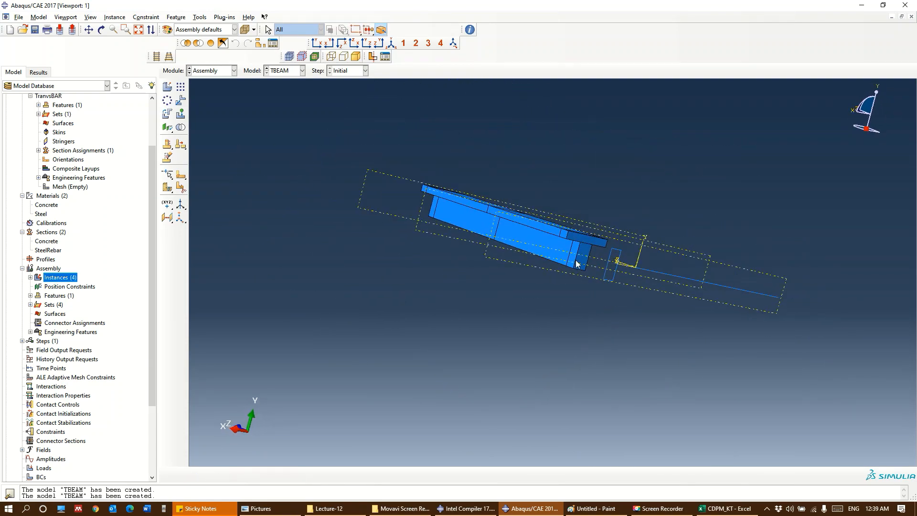
{"action": "left_click_drag", "start_coordinate": [556, 300], "coordinate": [568, 357], "text": "ctrl+alt"}
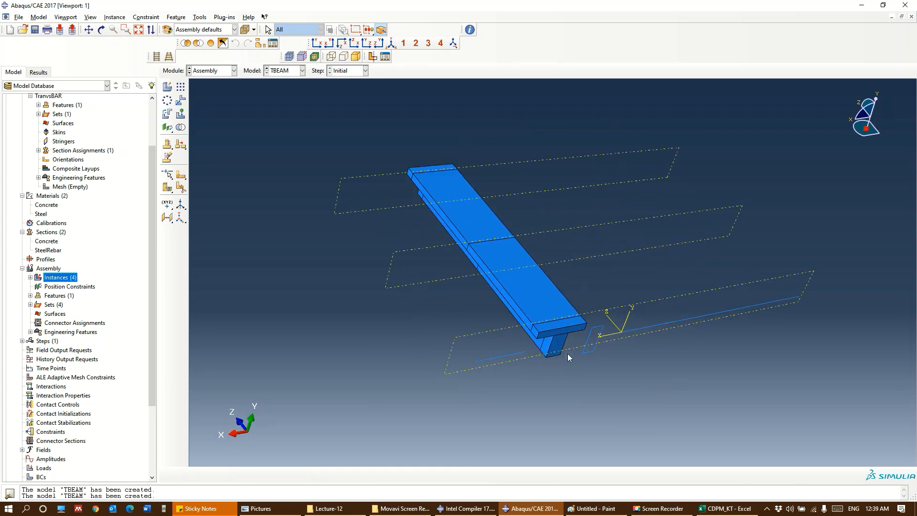
{"action": "scroll", "coordinate": [567, 357], "scroll_direction": "down", "scroll_amount": 4}
{"action": "left_click_drag", "start_coordinate": [681, 356], "coordinate": [692, 331], "text": "ctrl+alt"}
{"action": "middle_click_drag", "start_coordinate": [552, 367], "coordinate": [474, 370], "text": "ctrl+alt"}
{"action": "scroll", "coordinate": [489, 379], "scroll_direction": "up", "scroll_amount": 2}
{"action": "scroll", "coordinate": [490, 378], "scroll_direction": "down", "scroll_amount": 3}
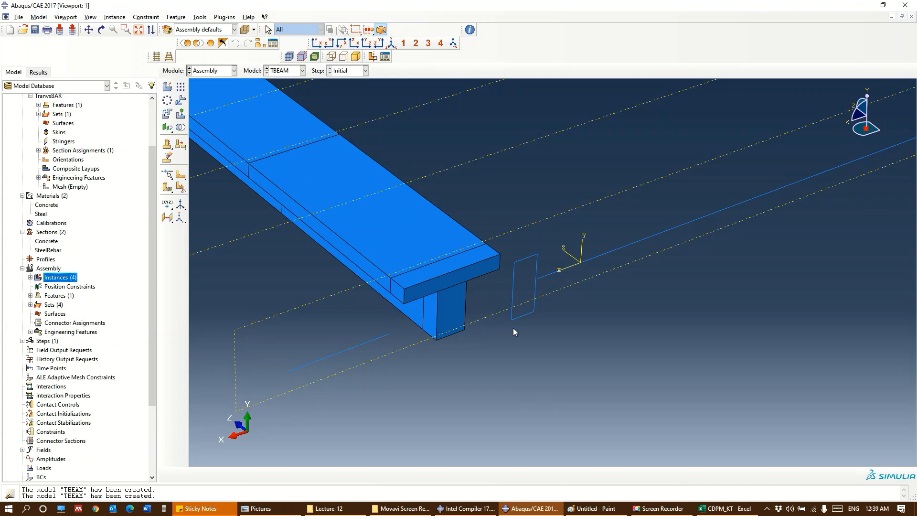
{"action": "scroll", "coordinate": [513, 329], "scroll_direction": "up", "scroll_amount": 2}
{"action": "left_click_drag", "start_coordinate": [513, 331], "coordinate": [544, 319], "text": "ctrl+alt"}
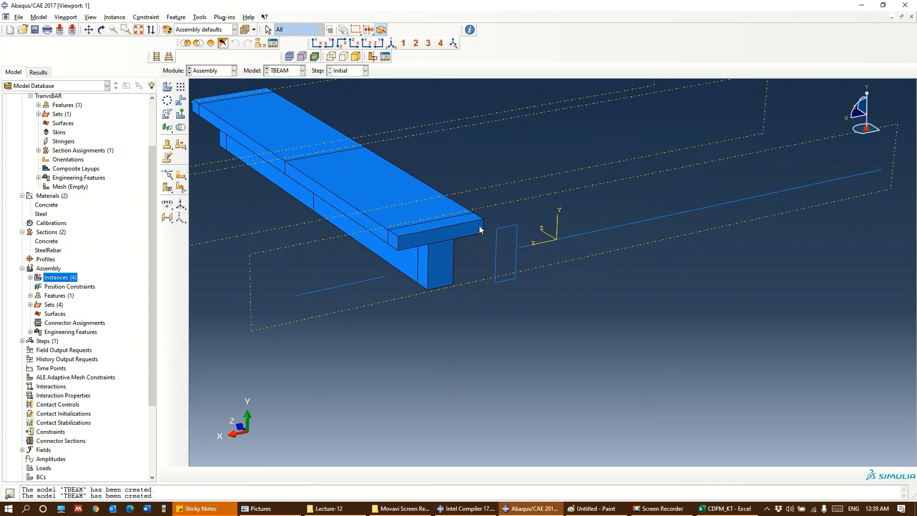
{"action": "scroll", "coordinate": [482, 232], "scroll_direction": "up", "scroll_amount": 1}
{"action": "scroll", "coordinate": [491, 253], "scroll_direction": "down", "scroll_amount": 3}
{"action": "scroll", "coordinate": [436, 299], "scroll_direction": "up", "scroll_amount": 1}
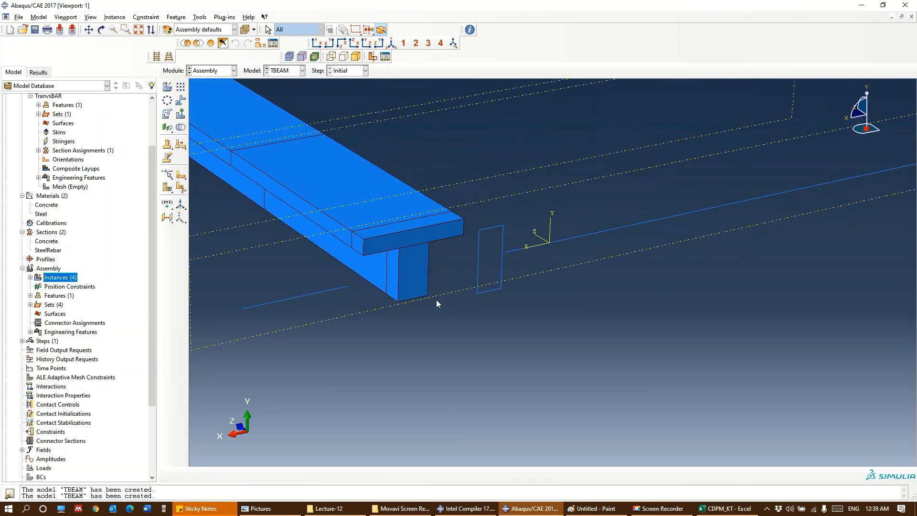
{"action": "scroll", "coordinate": [421, 298], "scroll_direction": "down", "scroll_amount": 4}
{"action": "scroll", "coordinate": [402, 313], "scroll_direction": "up", "scroll_amount": 3}
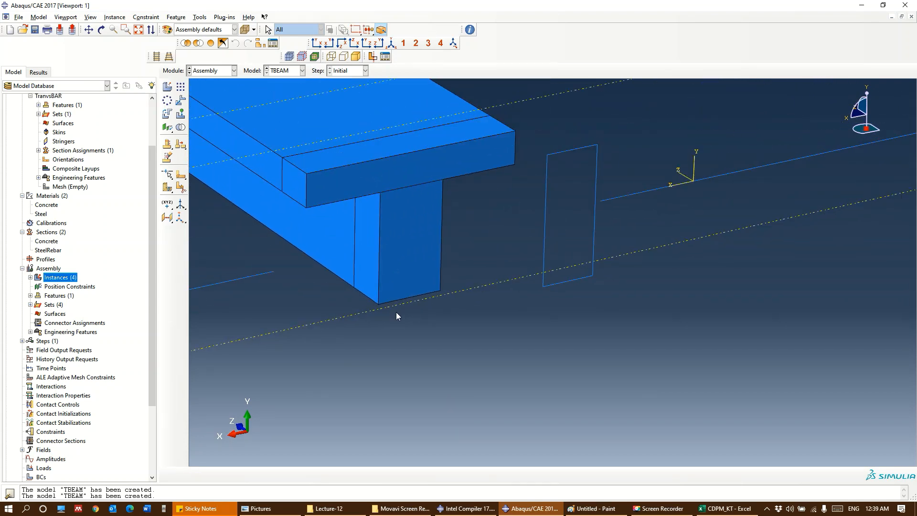
{"action": "scroll", "coordinate": [384, 292], "scroll_direction": "down", "scroll_amount": 1}
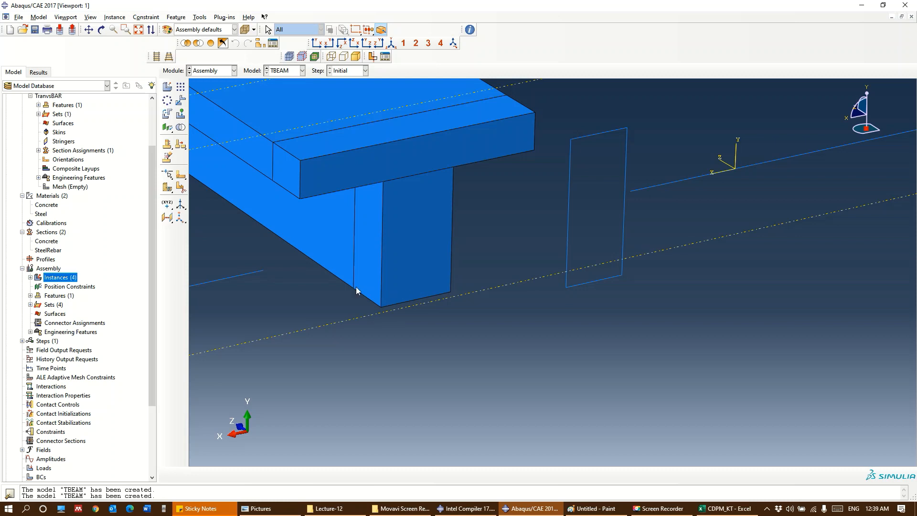
Create a datum point offset -25 in X and 25 in Y from the bottom corner of the web on the T-beam's end face
{"action": "left_click", "coordinate": [169, 206]}
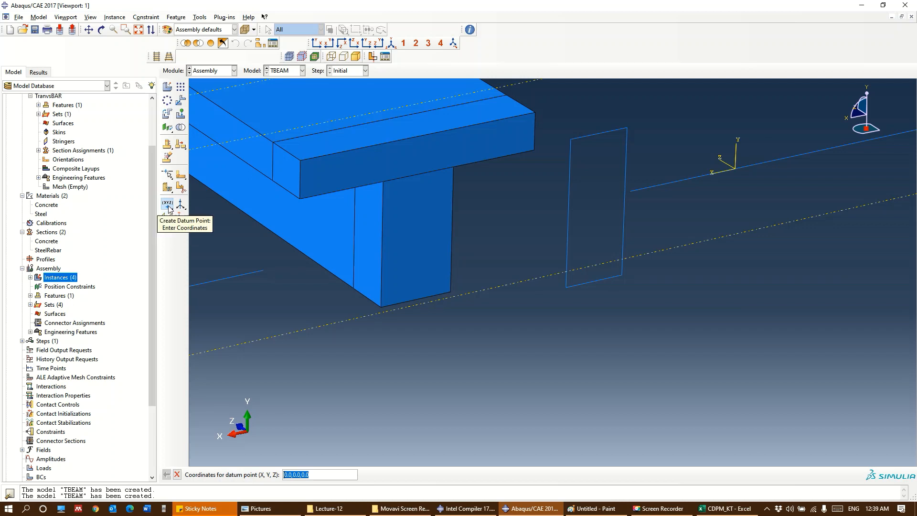
{"action": "left_click_drag", "start_coordinate": [169, 205], "coordinate": [195, 209]}
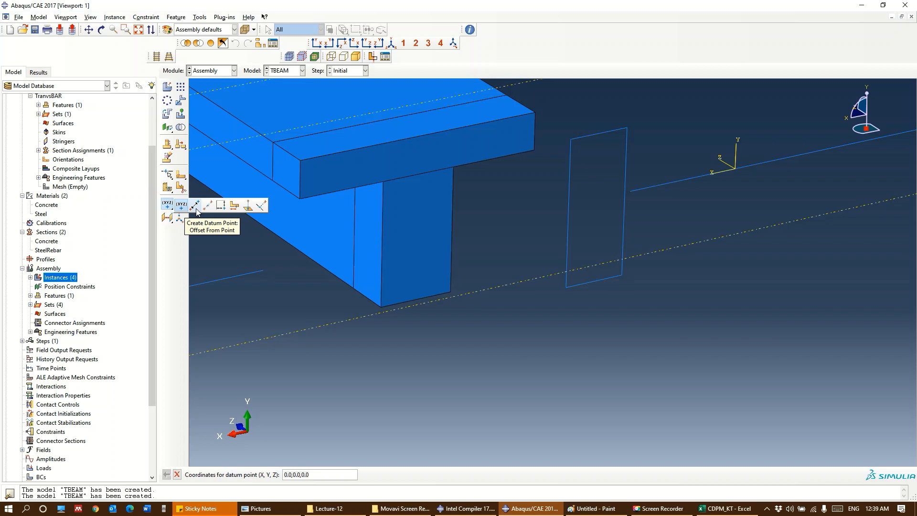
{"action": "left_click", "coordinate": [195, 208]}
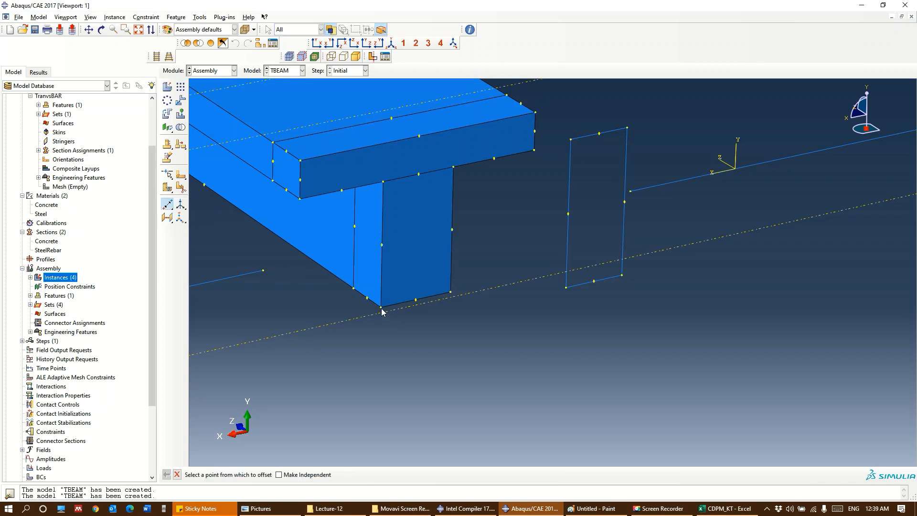
{"action": "left_click", "coordinate": [380, 307]}
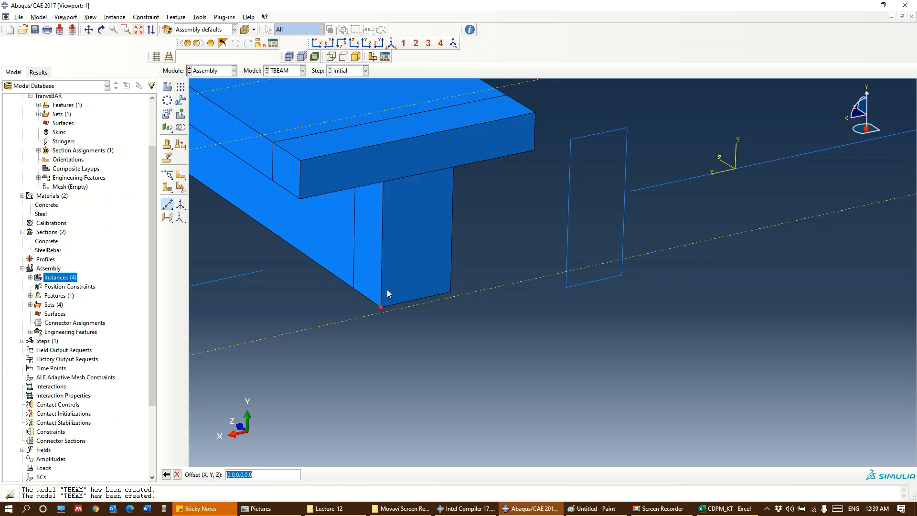
{"action": "type", "text": "-25,25"}
{"action": "key", "text": "Return"}
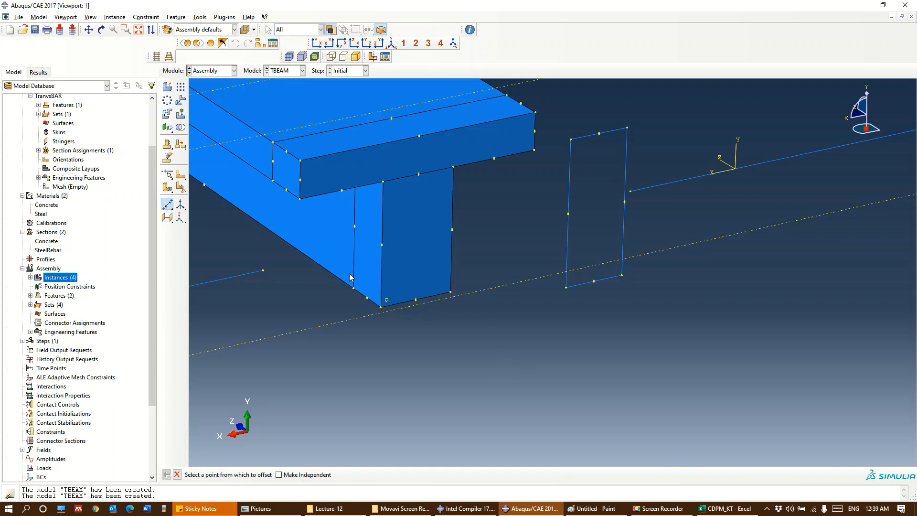
Try to translate the stirrup instance from its lower corner onto the new datum point
{"action": "left_click", "coordinate": [180, 100]}
{"action": "left_click_drag", "start_coordinate": [574, 343], "coordinate": [547, 226]}
{"action": "left_click", "coordinate": [275, 475]}
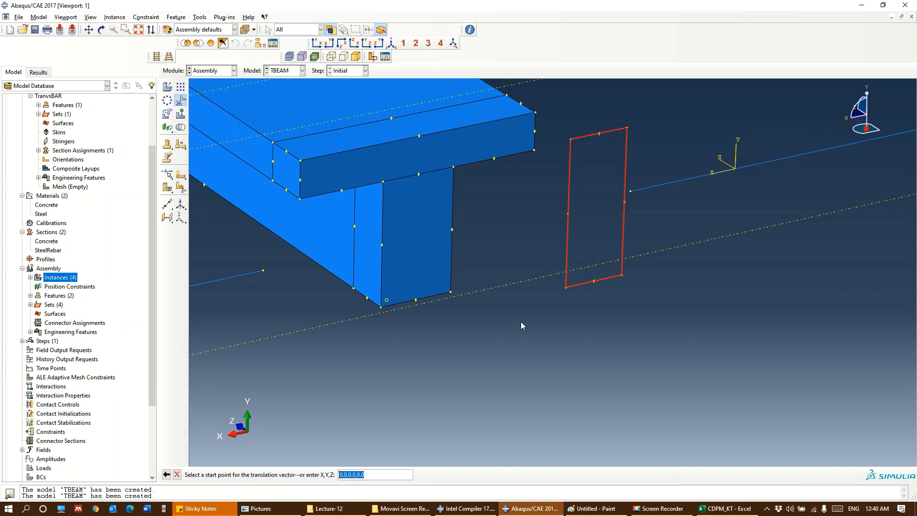
{"action": "left_click", "coordinate": [567, 288]}
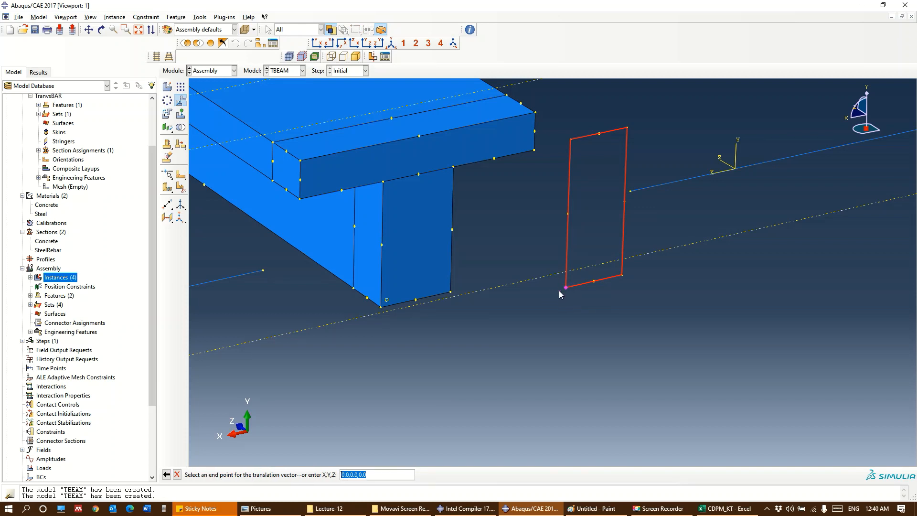
{"action": "left_click", "coordinate": [388, 300]}
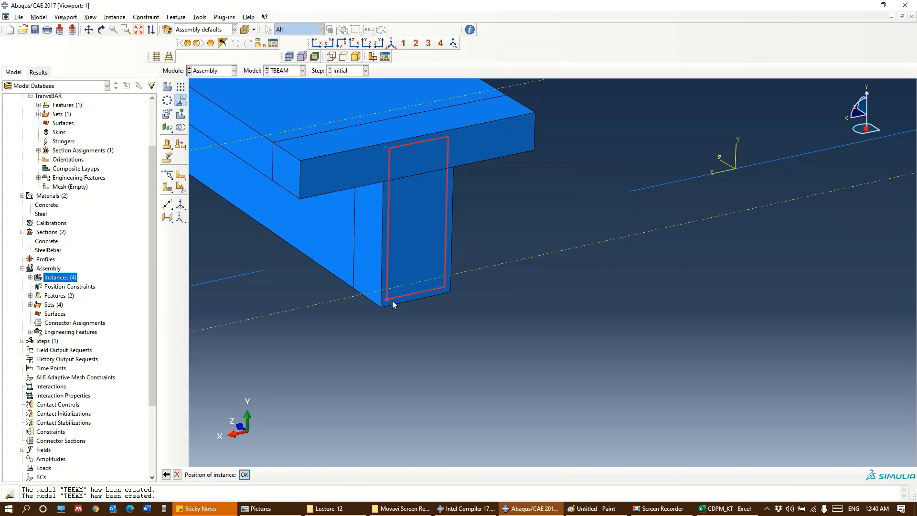
{"action": "scroll", "coordinate": [403, 308], "scroll_direction": "up", "scroll_amount": 3}
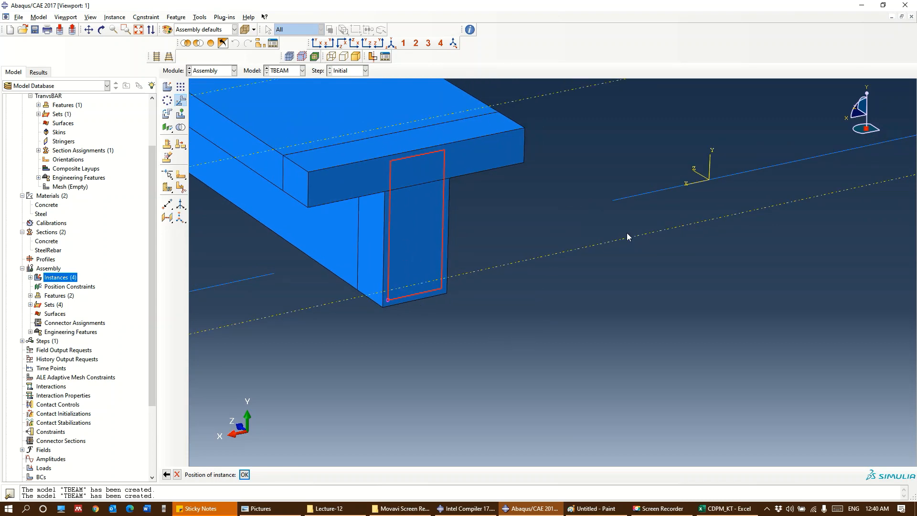
{"action": "left_click_drag", "start_coordinate": [627, 233], "coordinate": [677, 203], "text": "ctrl+alt"}
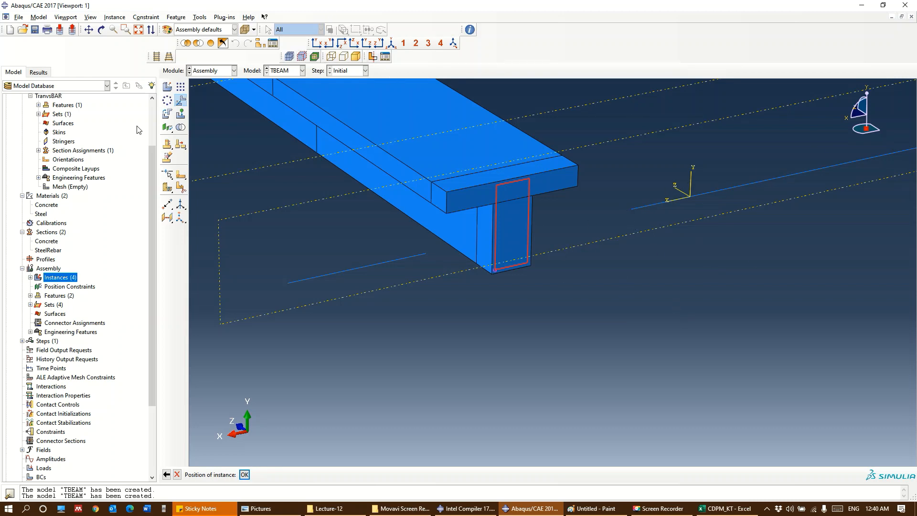
{"action": "left_click", "coordinate": [167, 114]}
{"action": "left_click", "coordinate": [718, 190]}
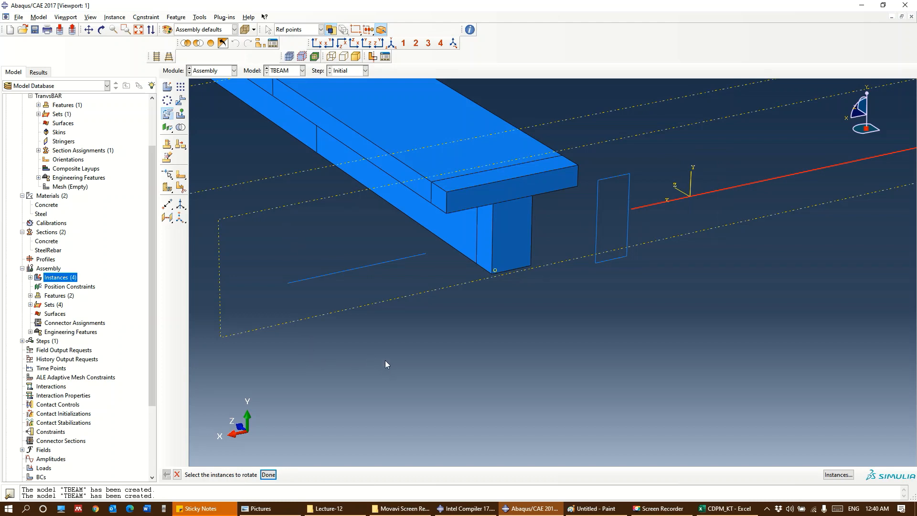
Translate the stirrup instance so its lower corner lands on the datum point in the web, and accept the new position
{"action": "left_click", "coordinate": [180, 99]}
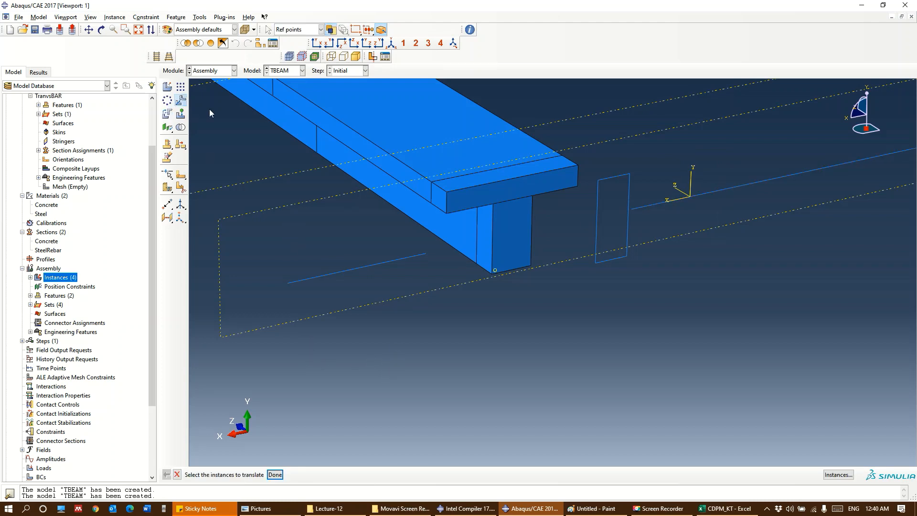
{"action": "left_click", "coordinate": [595, 260]}
{"action": "left_click", "coordinate": [275, 474]}
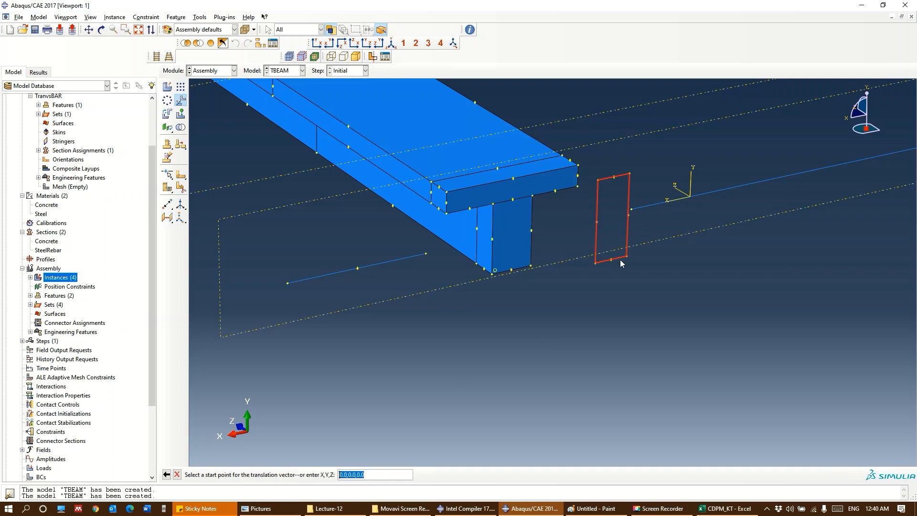
{"action": "left_click", "coordinate": [595, 262]}
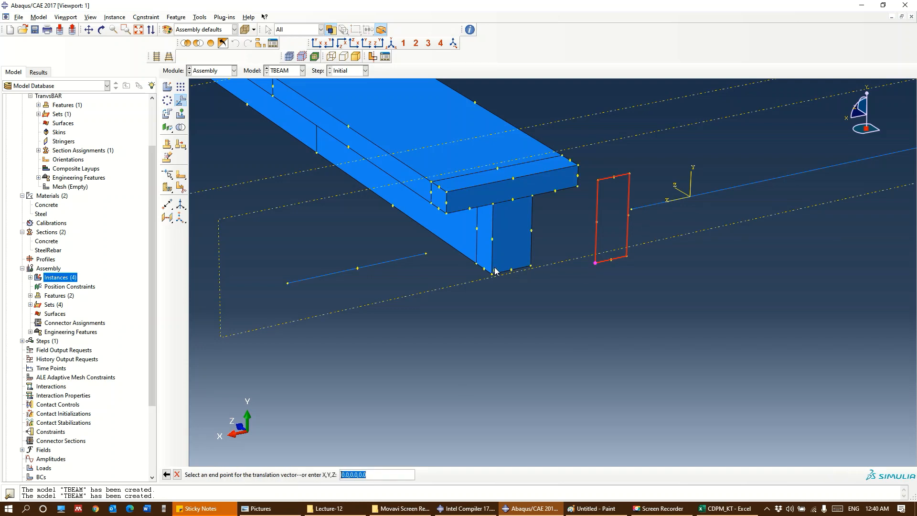
{"action": "left_click", "coordinate": [494, 270]}
{"action": "left_click", "coordinate": [245, 475]}
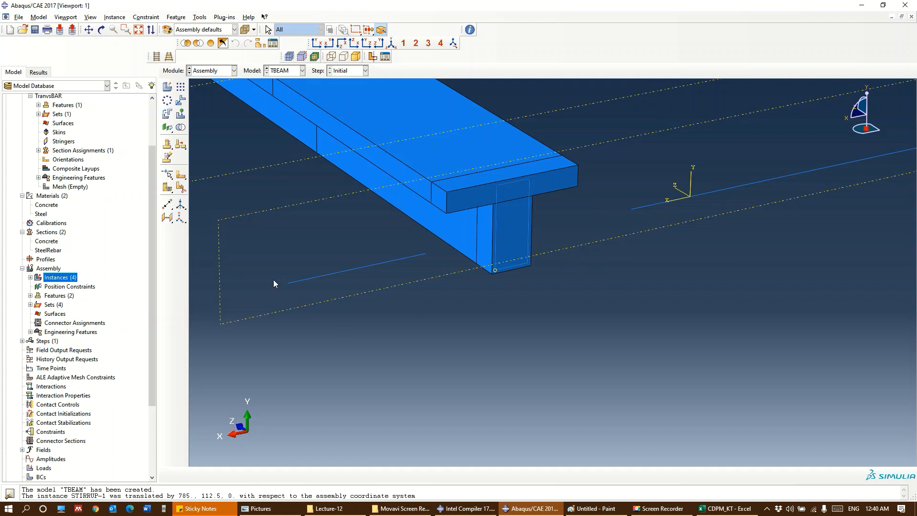
Rotate the LongBAR instance 90 degrees about the vertical corner edge of the T-beam's flange at the end face
{"action": "left_click", "coordinate": [167, 113]}
{"action": "left_click_drag", "start_coordinate": [788, 311], "coordinate": [728, 173]}
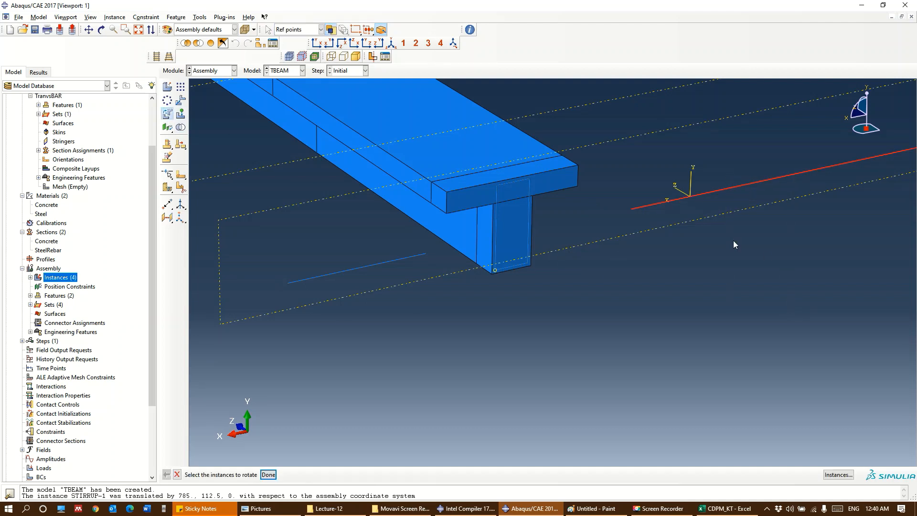
{"action": "left_click", "coordinate": [268, 475]}
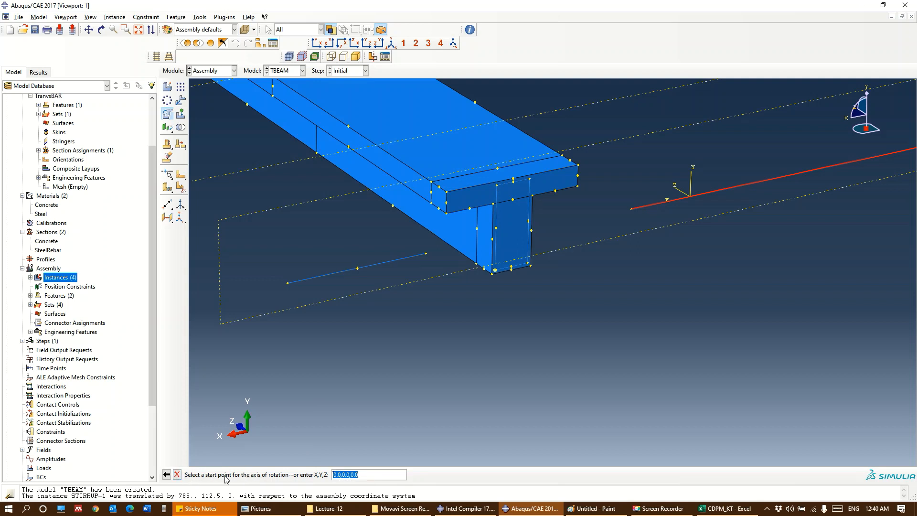
{"action": "left_click", "coordinate": [578, 167]}
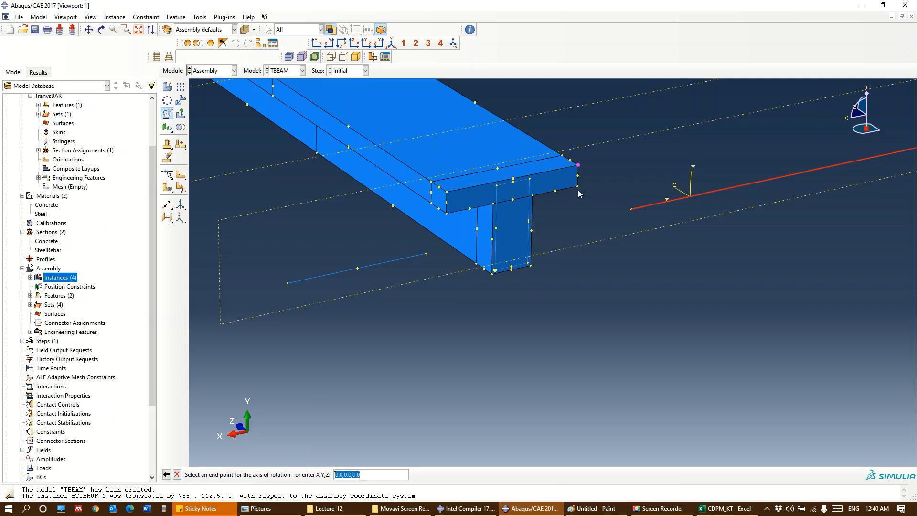
{"action": "left_click", "coordinate": [577, 186]}
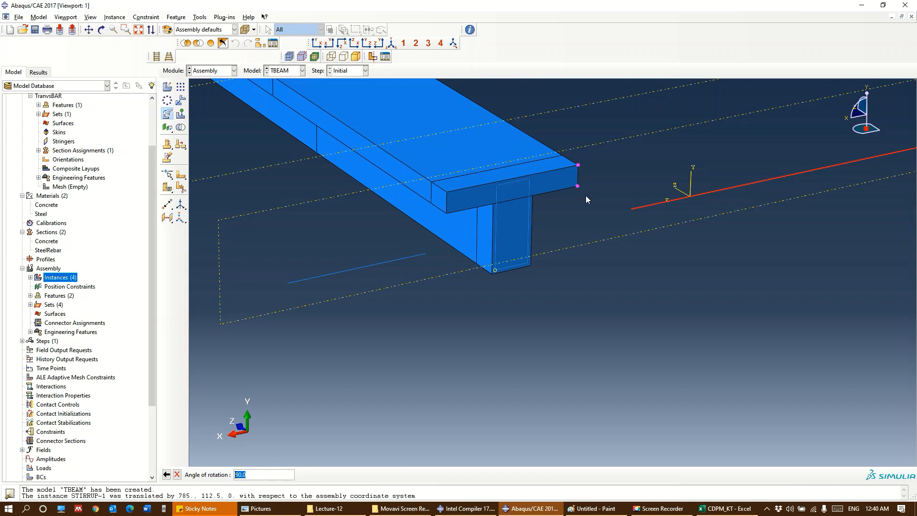
{"action": "key", "text": "Return"}
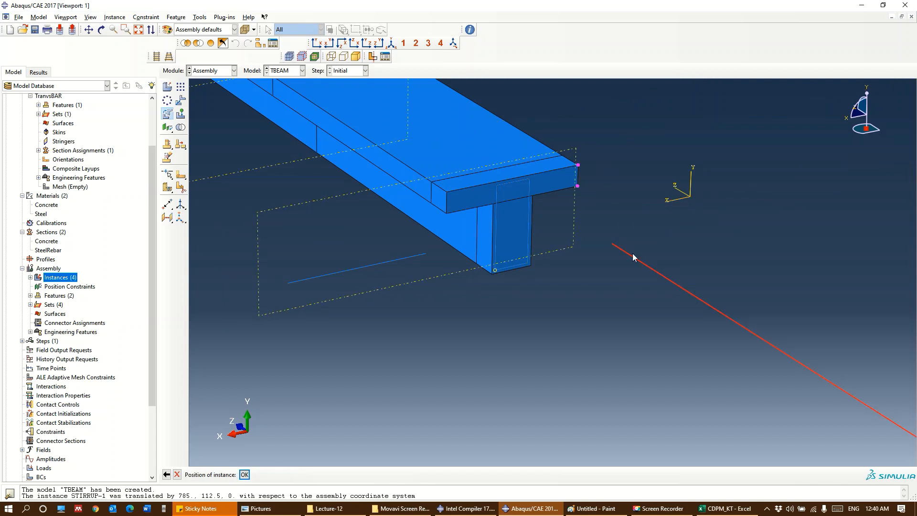
{"action": "left_click", "coordinate": [244, 474]}
Inspect the rotated longitudinal bar, and switch to Paint to review the T-beam cross-section sketch for its reinforcement layout
{"action": "scroll", "coordinate": [655, 308], "scroll_direction": "down", "scroll_amount": 3}
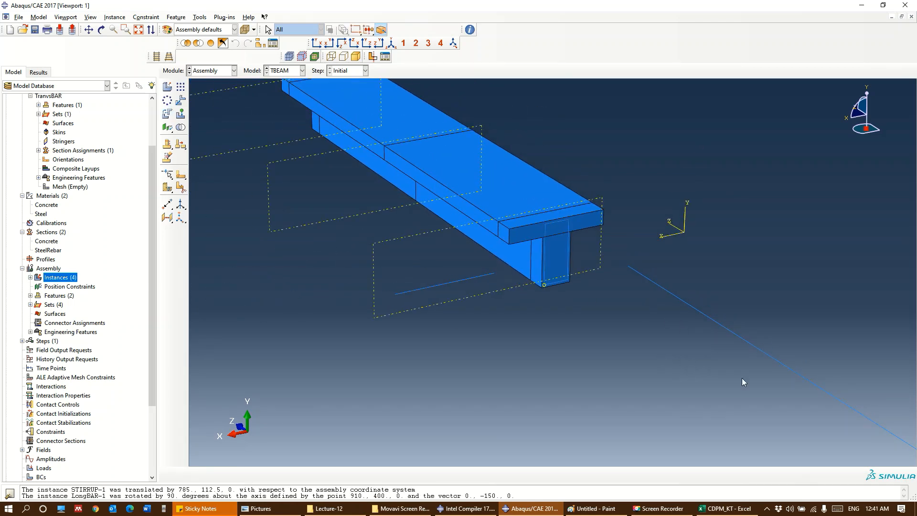
{"action": "middle_click_drag", "start_coordinate": [740, 378], "coordinate": [599, 262], "text": "ctrl+alt"}
{"action": "middle_click_drag", "start_coordinate": [695, 344], "coordinate": [658, 348], "text": "ctrl+alt"}
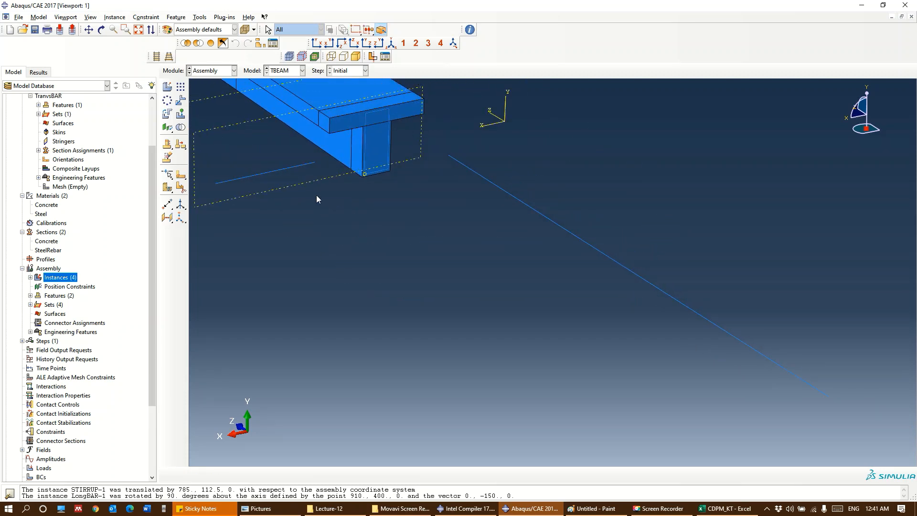
{"action": "left_click", "coordinate": [592, 508]}
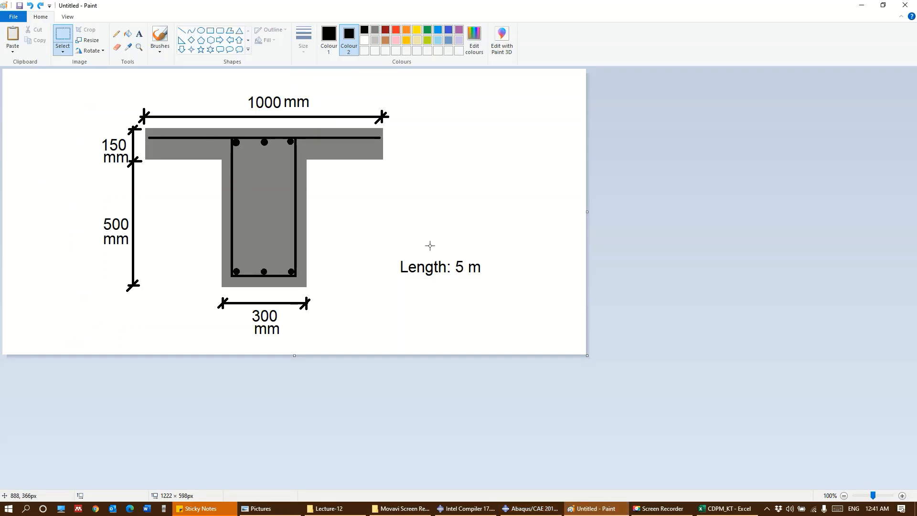
Back in Abaqus, translate the LongBAR instance so its near end lands on the datum point at the stirrup's lower corner, and accept the position
{"action": "key", "text": "alt+Tab"}
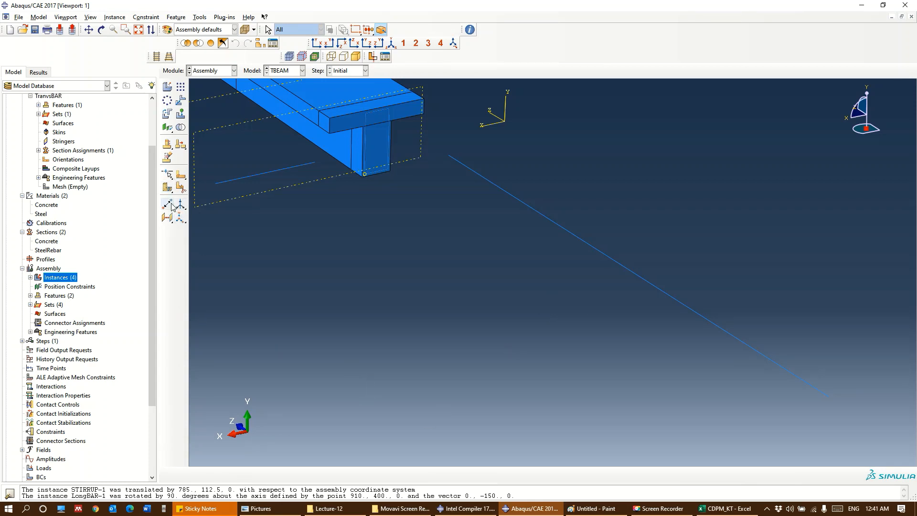
{"action": "left_click", "coordinate": [181, 102]}
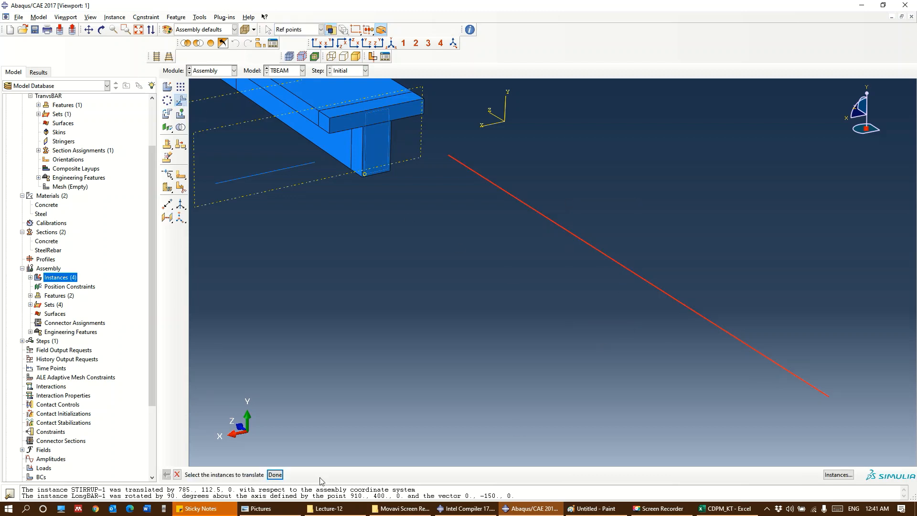
{"action": "middle_click", "coordinate": [689, 425]}
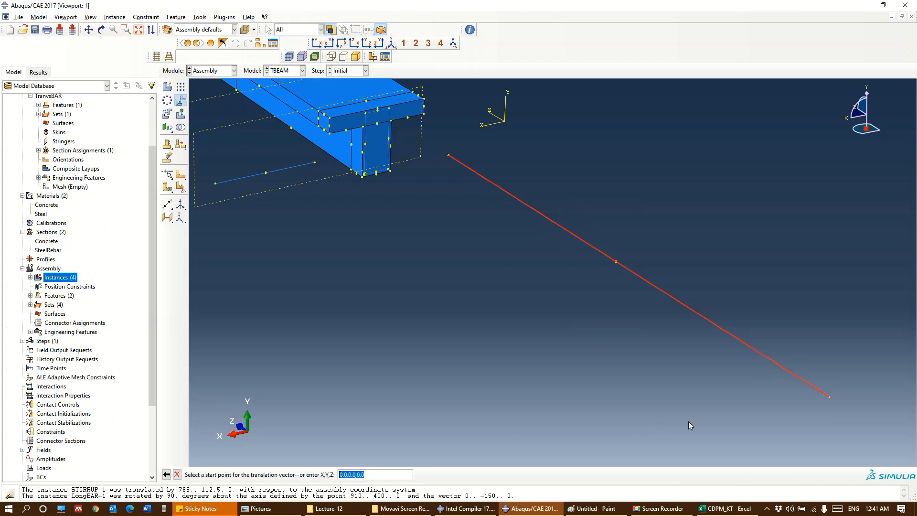
{"action": "left_click", "coordinate": [828, 397]}
{"action": "scroll", "coordinate": [371, 179], "scroll_direction": "down", "scroll_amount": 5}
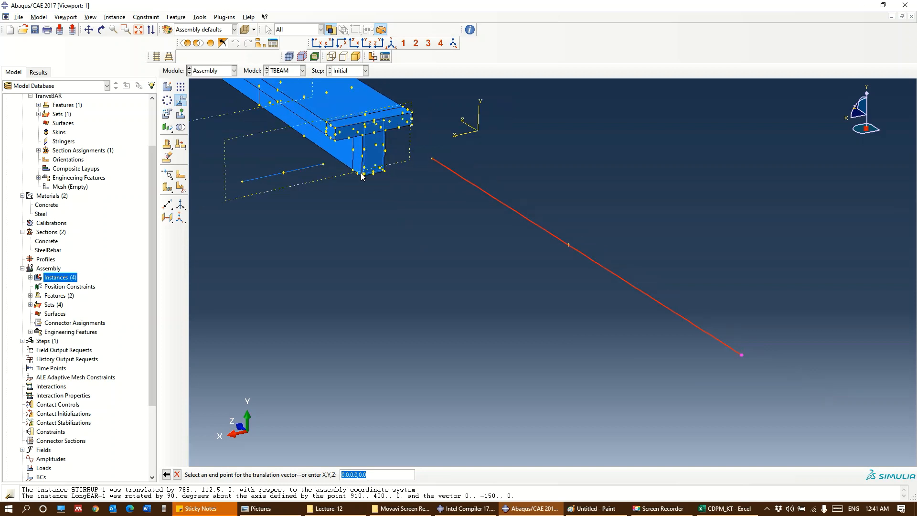
{"action": "left_click", "coordinate": [363, 181]}
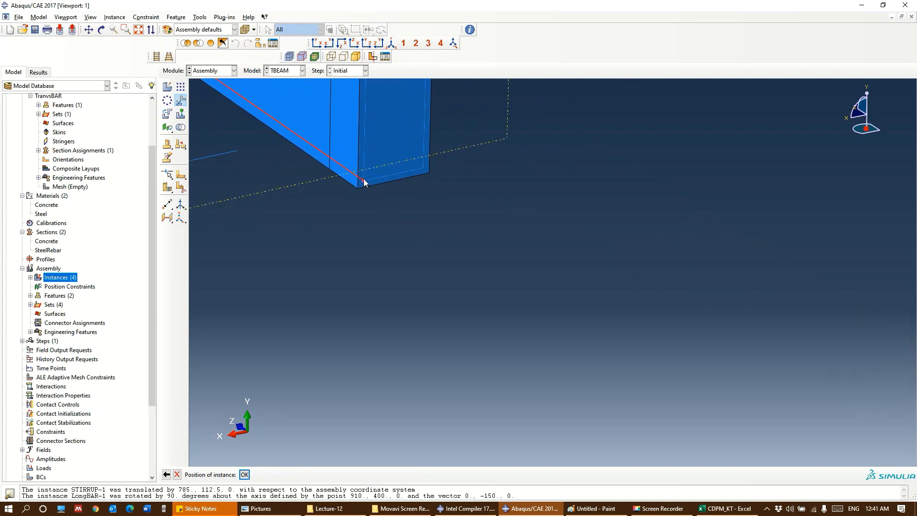
{"action": "left_click", "coordinate": [245, 475]}
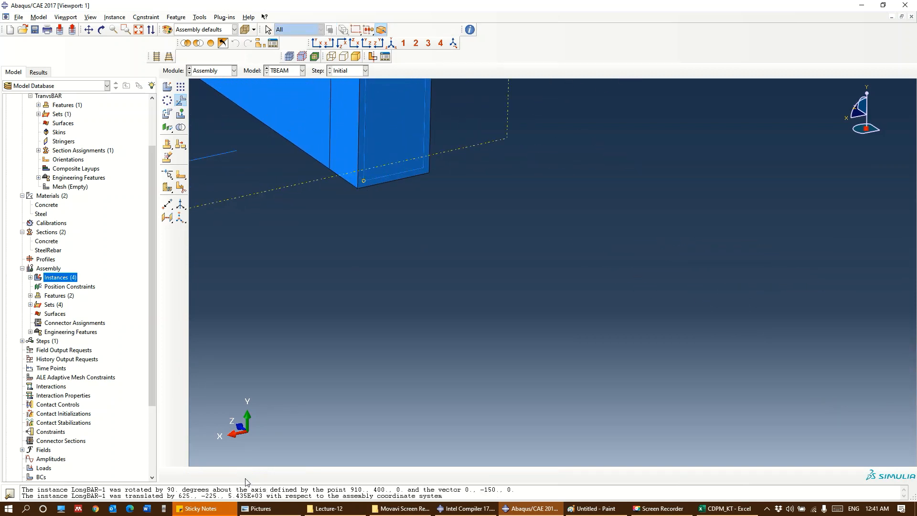
{"action": "scroll", "coordinate": [385, 227], "scroll_direction": "up", "scroll_amount": 3}
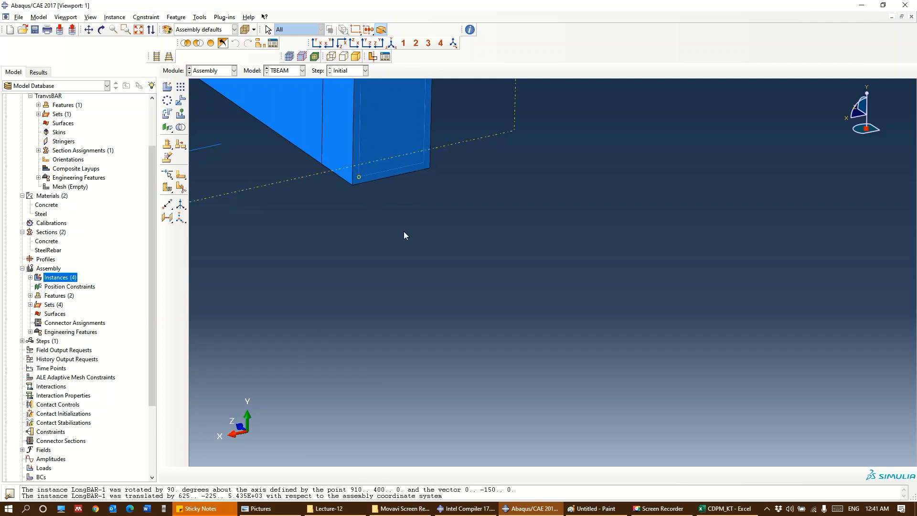
{"action": "scroll", "coordinate": [333, 170], "scroll_direction": "up", "scroll_amount": 1}
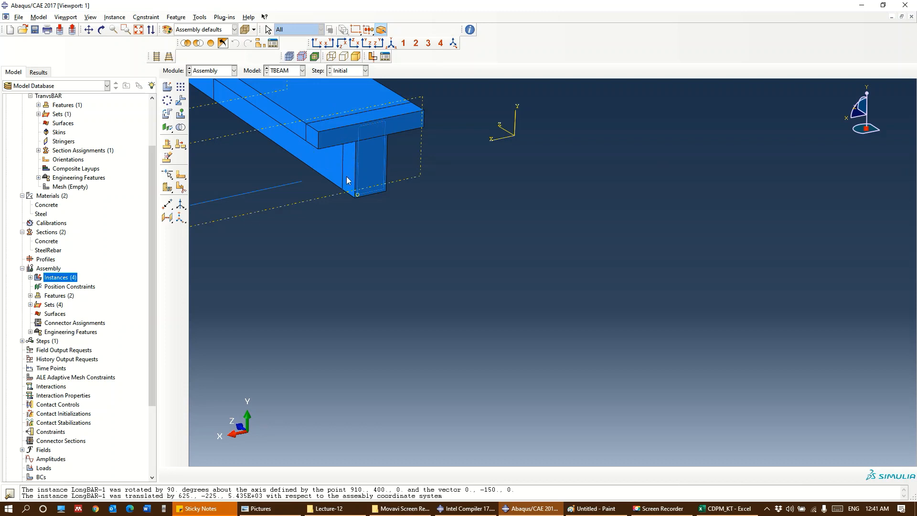
{"action": "middle_click_drag", "start_coordinate": [351, 191], "coordinate": [534, 367], "text": "ctrl+alt"}
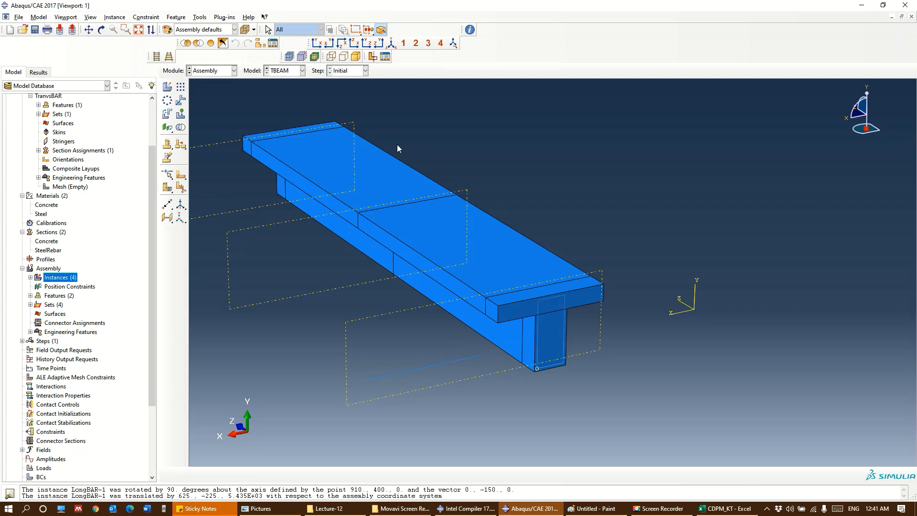
{"action": "left_click", "coordinate": [260, 43]}
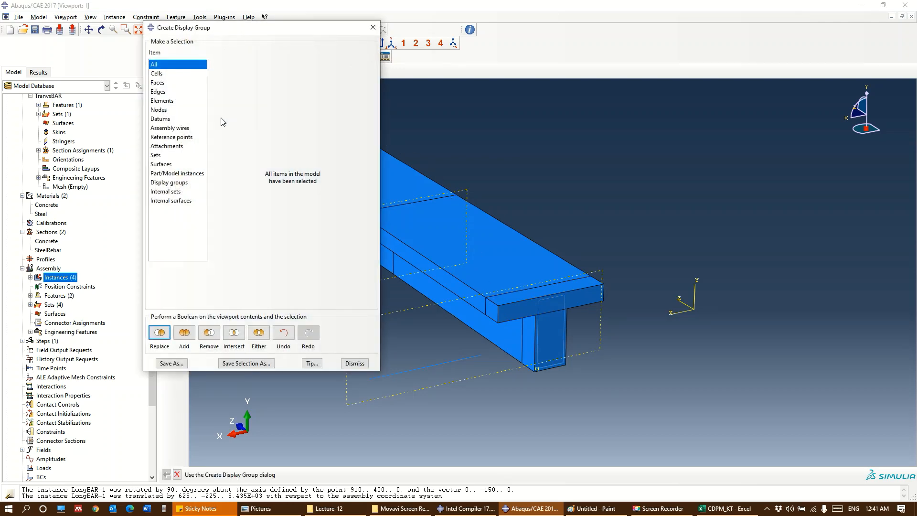
{"action": "double_click", "coordinate": [157, 73]}
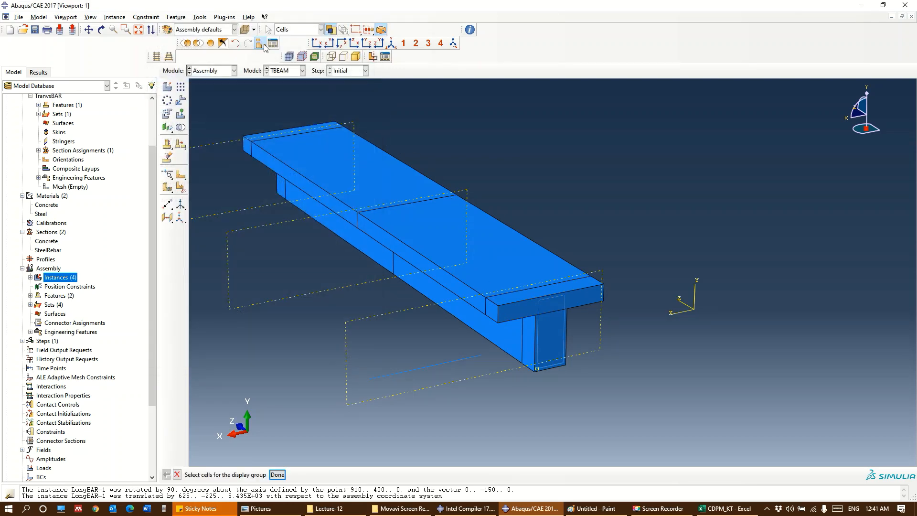
{"action": "left_click", "coordinate": [476, 300]}
Remove the TBEAM-1 part instance from the display group so only the reinforcement instances are shown
{"action": "left_click", "coordinate": [261, 46]}
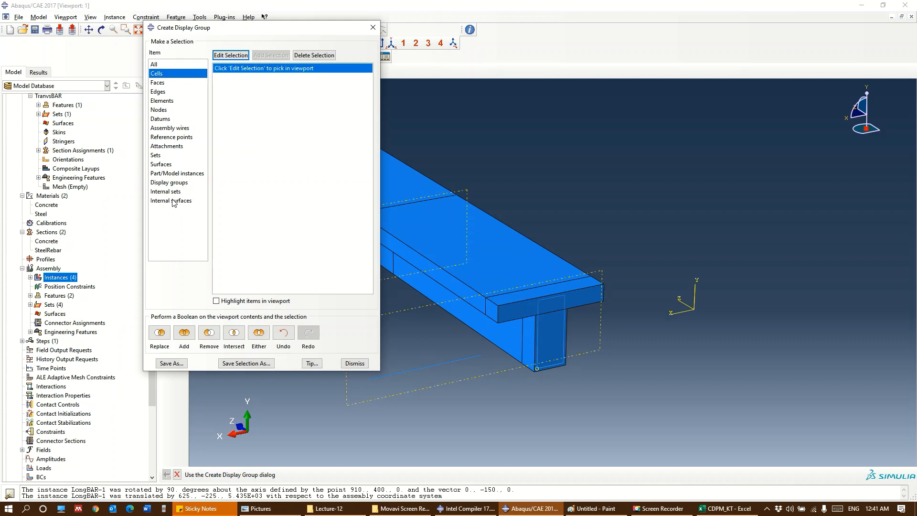
{"action": "left_click", "coordinate": [177, 174]}
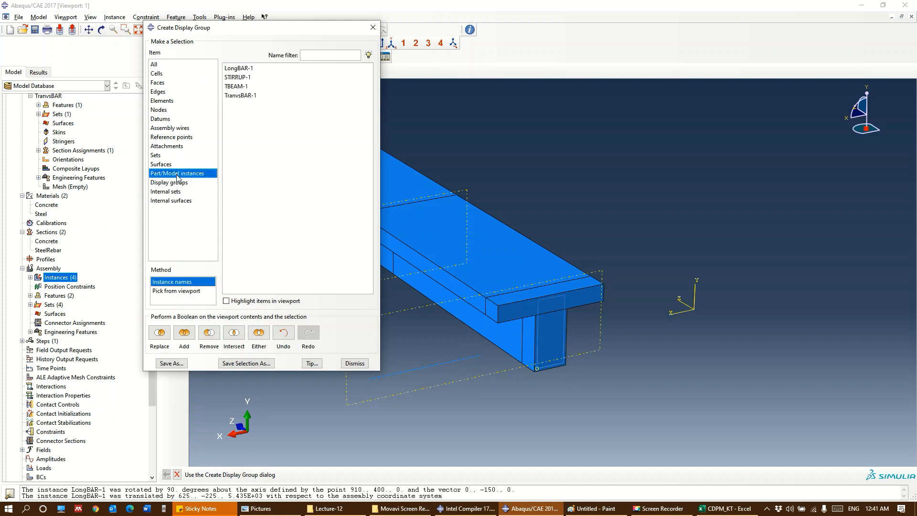
{"action": "left_click", "coordinate": [241, 86]}
{"action": "left_click", "coordinate": [209, 333]}
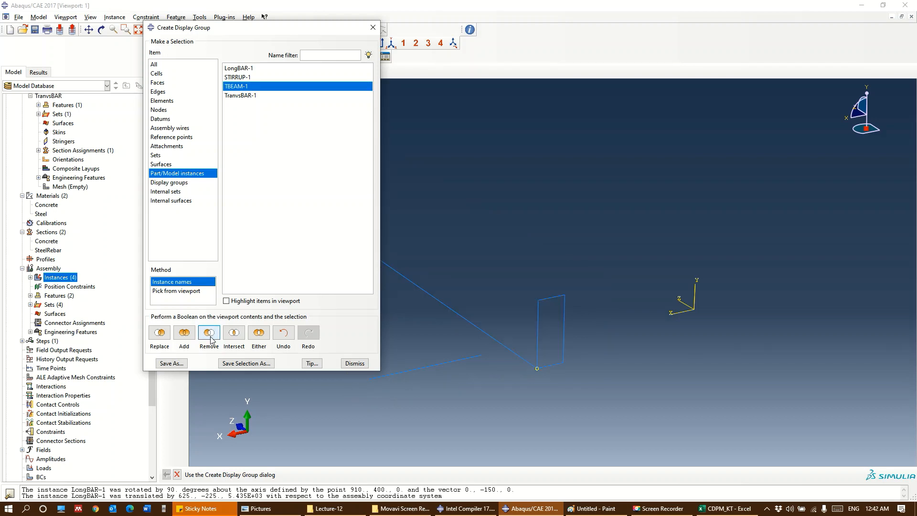
{"action": "left_click", "coordinate": [374, 28]}
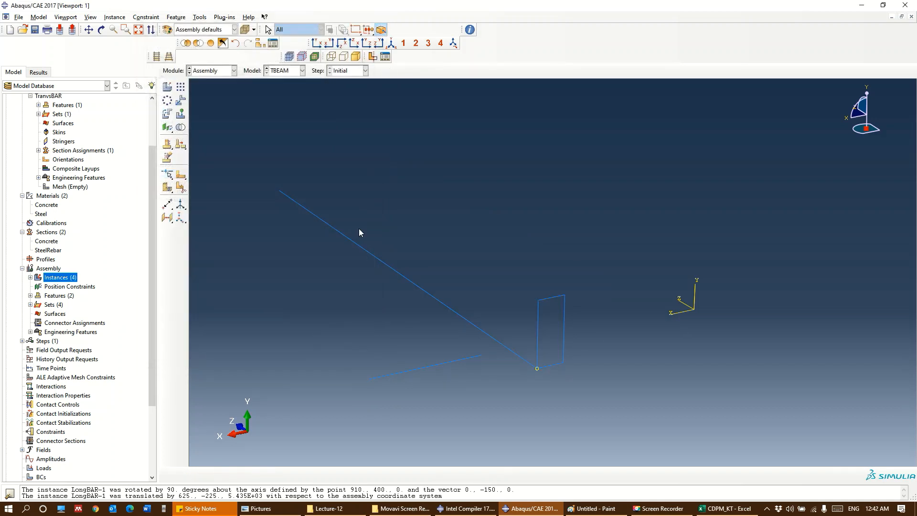
Start a linear pattern of the LongBAR instance, checking the bar layout against the cross-section sketch in Paint
{"action": "scroll", "coordinate": [517, 357], "scroll_direction": "down", "scroll_amount": 2}
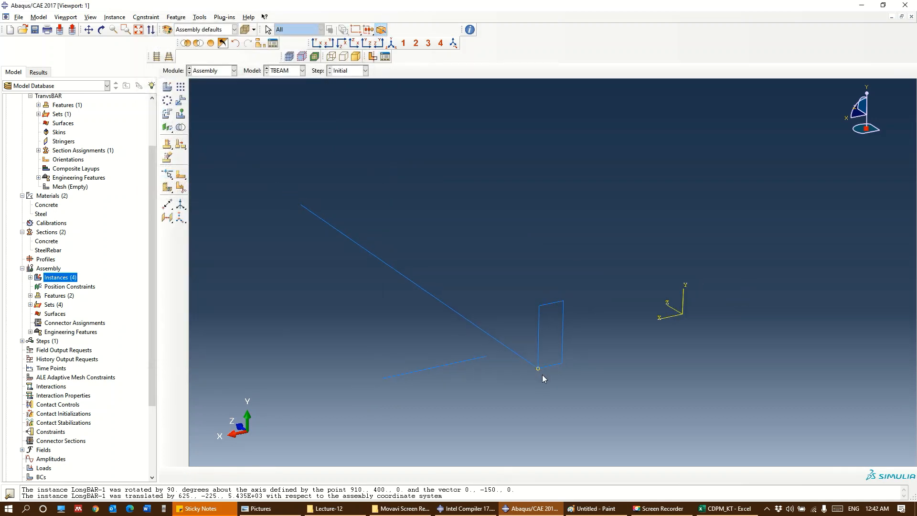
{"action": "middle_click_drag", "start_coordinate": [534, 367], "coordinate": [480, 342], "text": "ctrl+alt"}
{"action": "scroll", "coordinate": [479, 343], "scroll_direction": "down", "scroll_amount": 2}
{"action": "scroll", "coordinate": [483, 347], "scroll_direction": "up", "scroll_amount": 5}
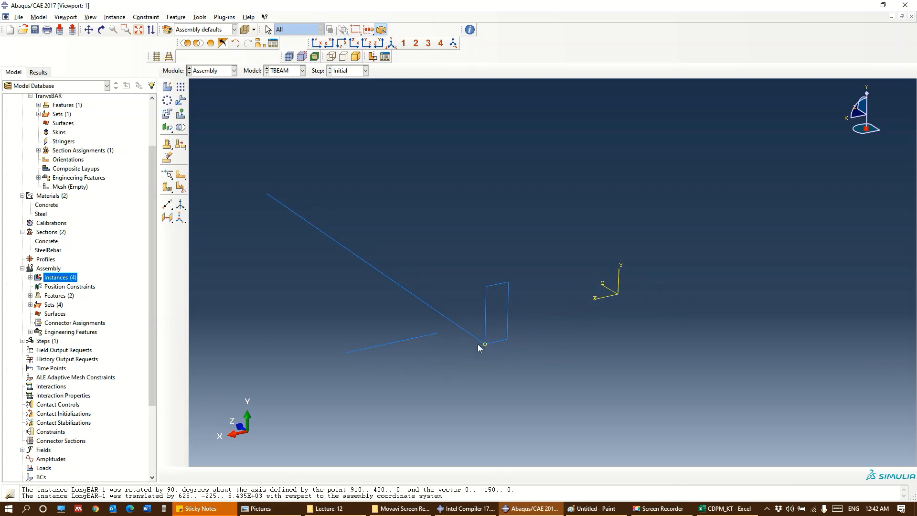
{"action": "scroll", "coordinate": [482, 350], "scroll_direction": "up", "scroll_amount": 2}
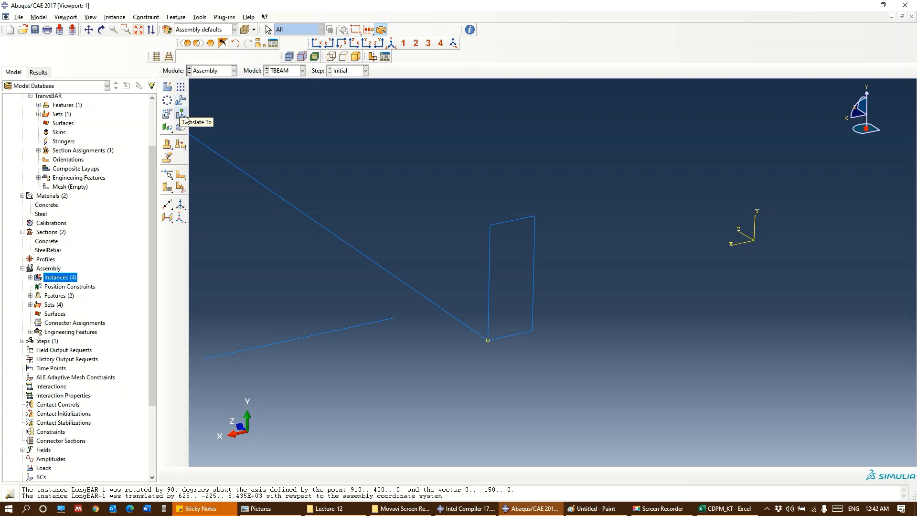
{"action": "left_click", "coordinate": [180, 87]}
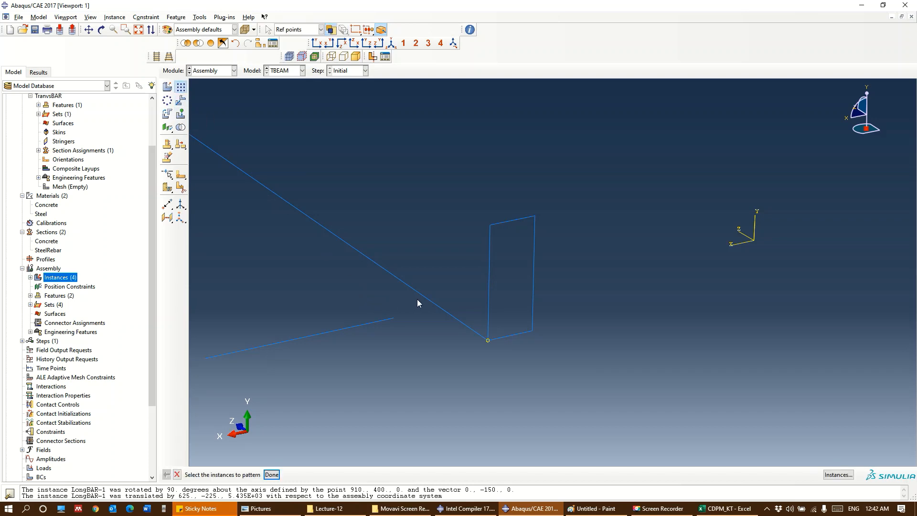
{"action": "key", "text": "alt+Tab"}
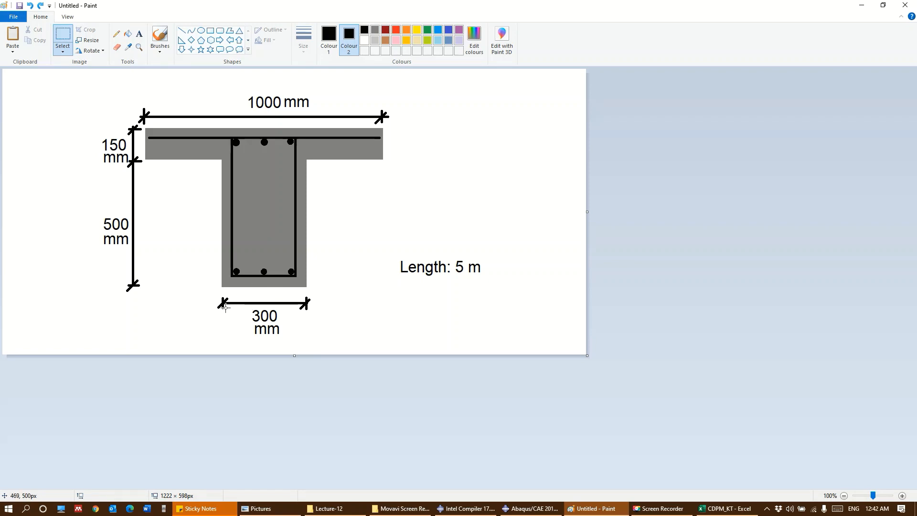
{"action": "key", "text": "alt+Tab"}
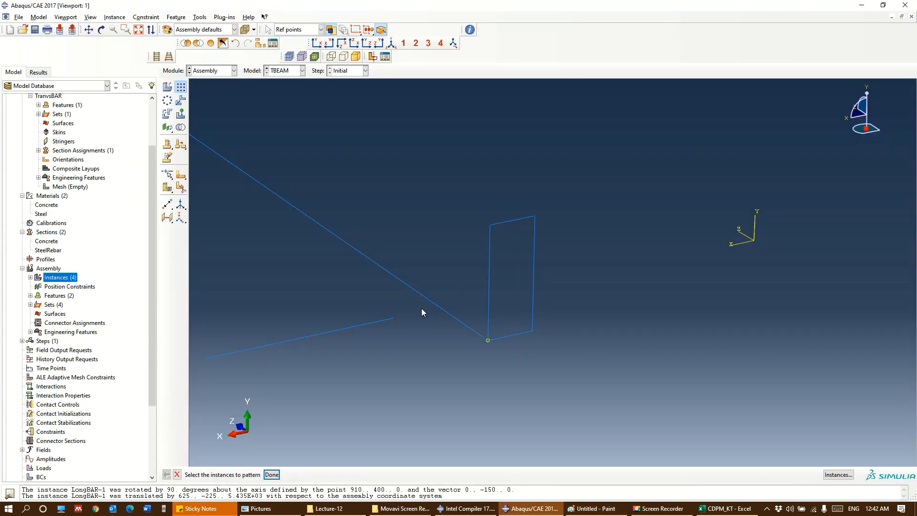
{"action": "left_click", "coordinate": [182, 90]}
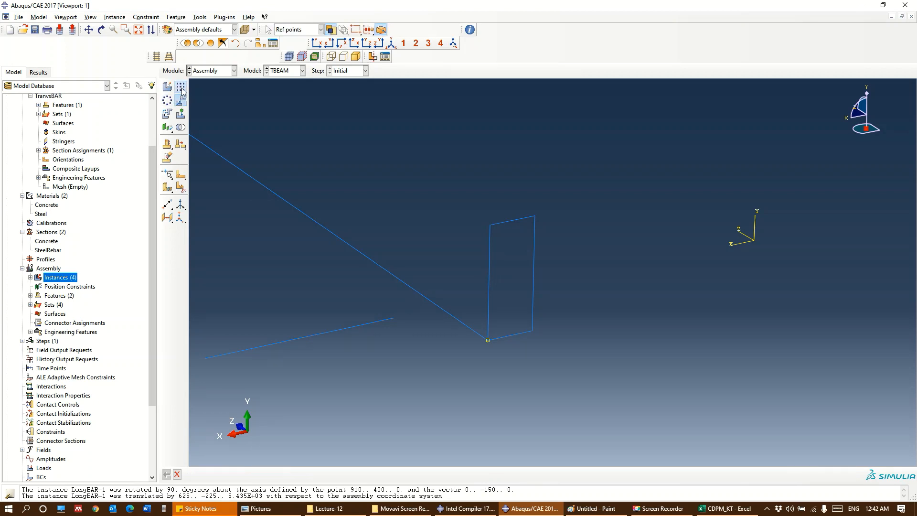
{"action": "left_click", "coordinate": [314, 219]}
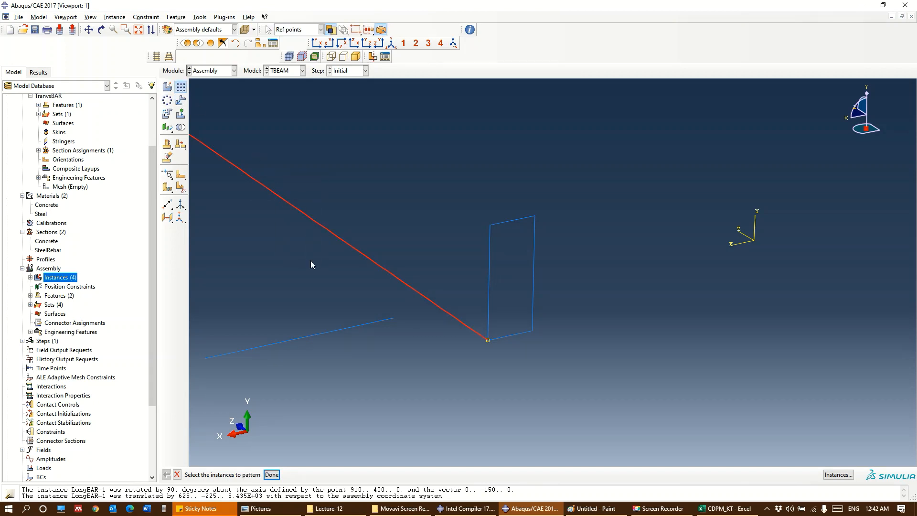
{"action": "left_click", "coordinate": [272, 475]}
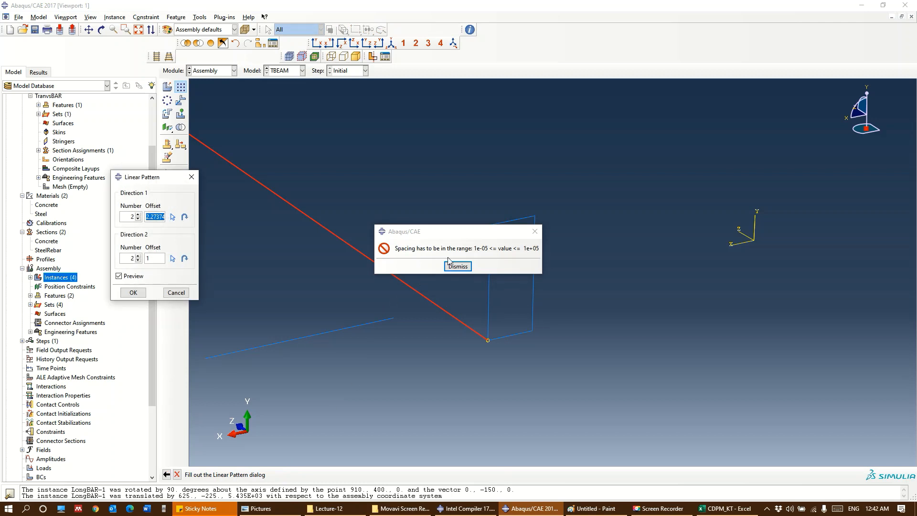
{"action": "left_click", "coordinate": [451, 264]}
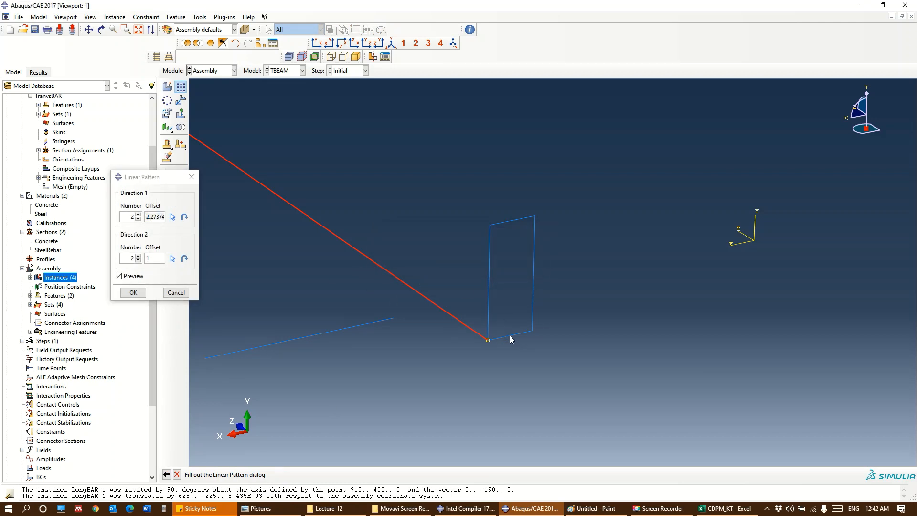
Set the pattern's direction 1 to 3 bars at an offset of 125, reversed to run across the stirrup's base, with direction 2 reduced to 1
{"action": "left_click", "coordinate": [139, 260]}
{"action": "left_click", "coordinate": [148, 252]}
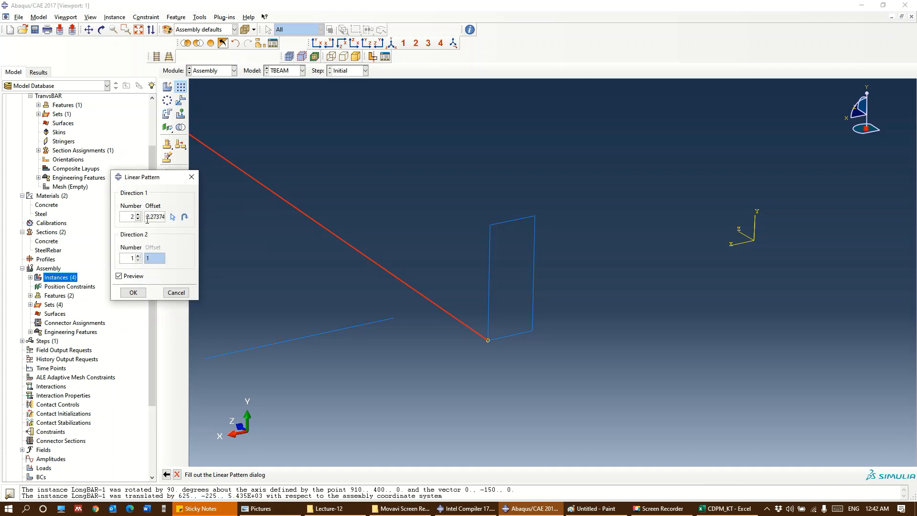
{"action": "double_click", "coordinate": [147, 219]}
{"action": "type", "text": "125"}
{"action": "left_click", "coordinate": [185, 218]}
{"action": "left_click", "coordinate": [138, 214]}
Set direction 2 to 2 rows at an offset of 600 along the stirrup's vertical edge, reverse it to point upward, and create the pattern
{"action": "left_click", "coordinate": [138, 256]}
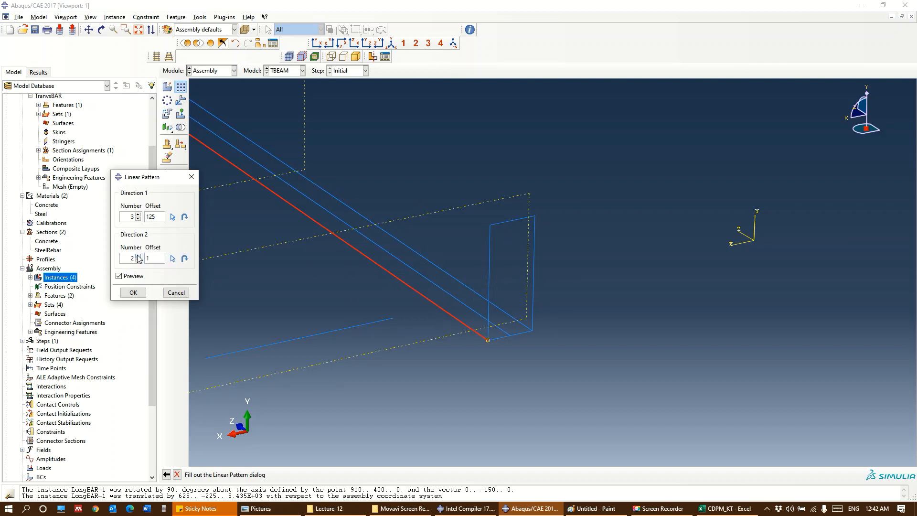
{"action": "left_click", "coordinate": [172, 260]}
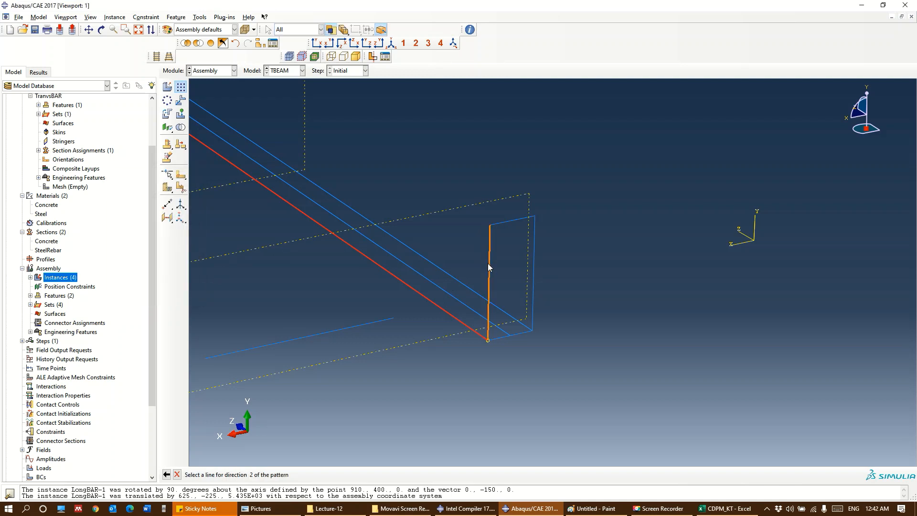
{"action": "left_click", "coordinate": [488, 263]}
{"action": "left_click_drag", "start_coordinate": [157, 259], "coordinate": [126, 255]}
{"action": "type", "text": "600"}
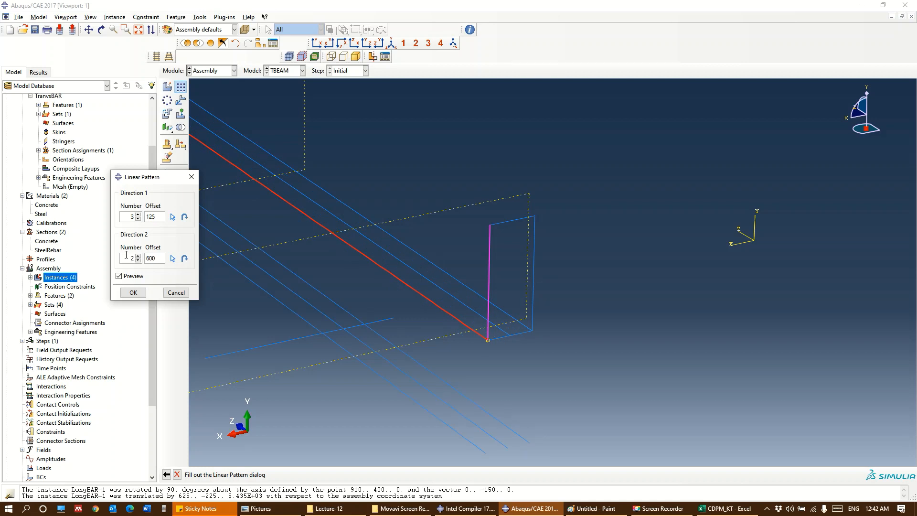
{"action": "left_click", "coordinate": [184, 258]}
{"action": "left_click", "coordinate": [133, 292]}
Start a linear pattern of the end stirrup, with direction 2 reduced to 1 and the direction 1 offset set to 200
{"action": "scroll", "coordinate": [451, 312], "scroll_direction": "up", "scroll_amount": 1}
{"action": "scroll", "coordinate": [450, 315], "scroll_direction": "down", "scroll_amount": 3}
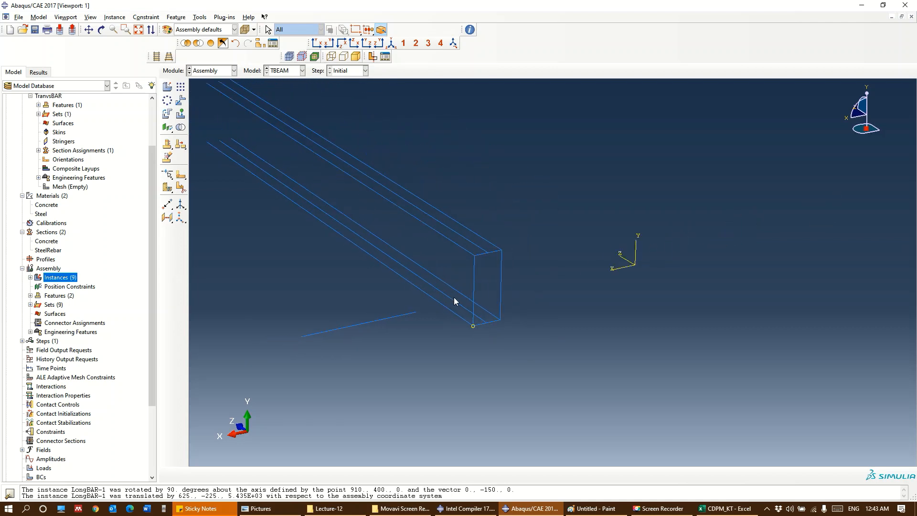
{"action": "key", "text": "F2"}
{"action": "left_click_drag", "start_coordinate": [488, 329], "coordinate": [495, 286], "text": "ctrl+alt"}
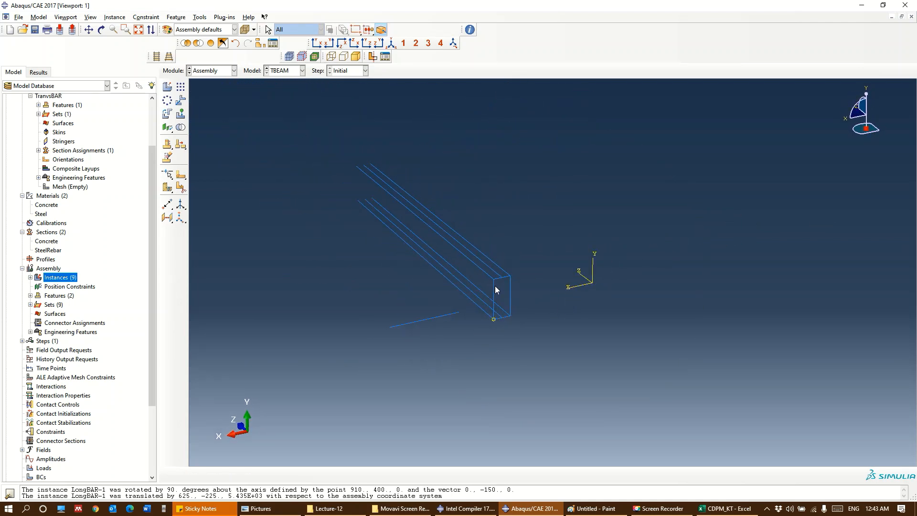
{"action": "scroll", "coordinate": [497, 288], "scroll_direction": "up", "scroll_amount": 3}
{"action": "scroll", "coordinate": [492, 307], "scroll_direction": "up", "scroll_amount": 3}
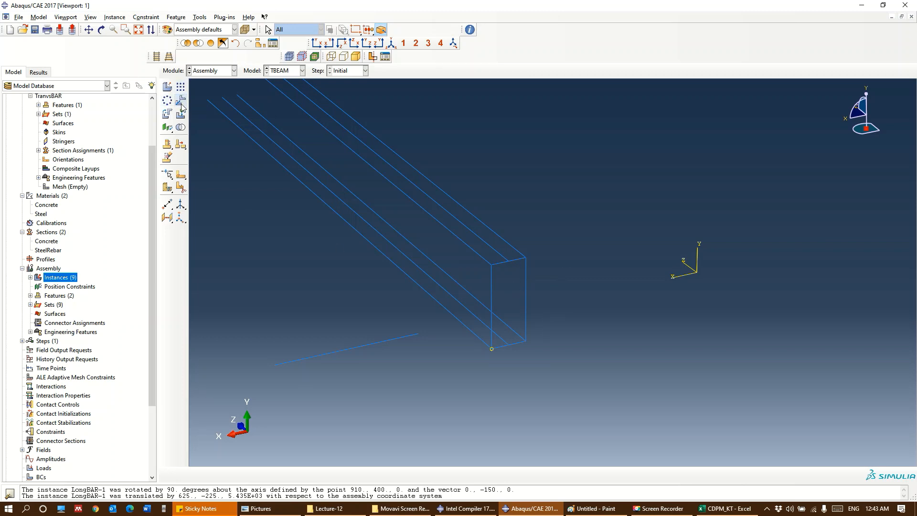
{"action": "left_click", "coordinate": [181, 87]}
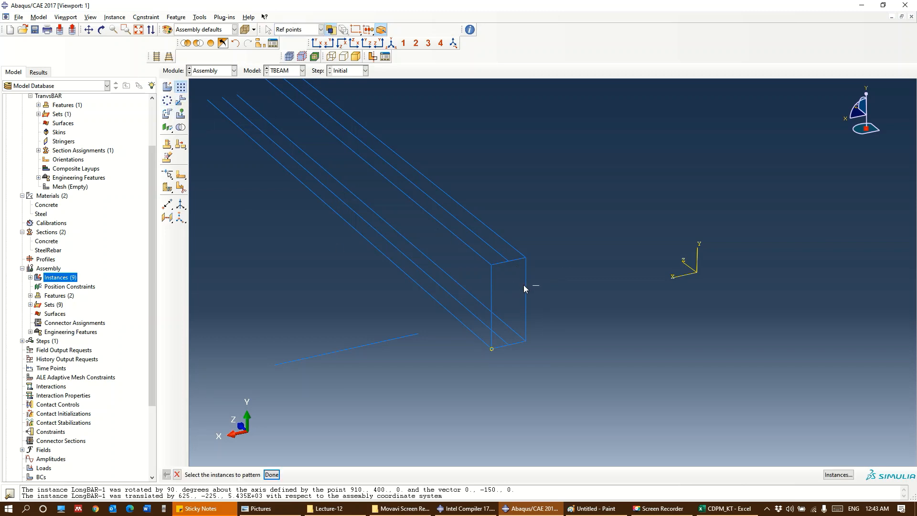
{"action": "left_click", "coordinate": [271, 473]}
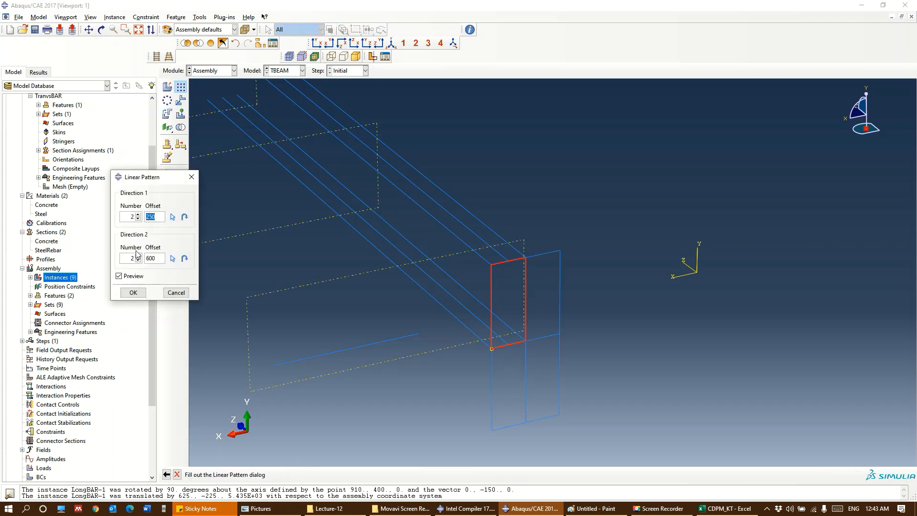
{"action": "left_click", "coordinate": [139, 260]}
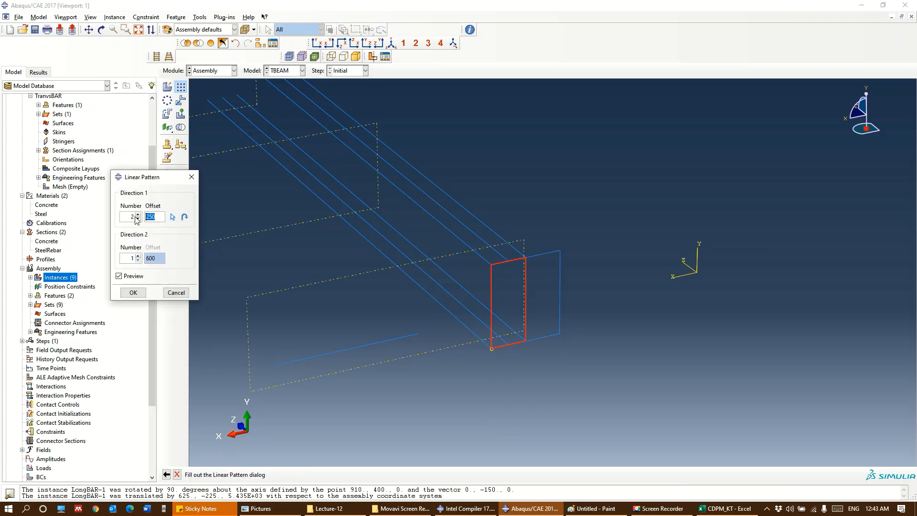
{"action": "type", "text": "200"}
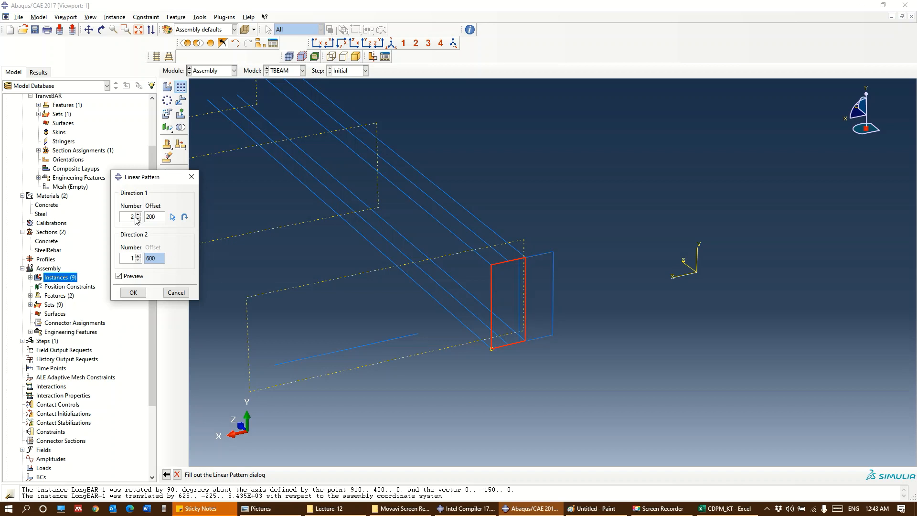
Run direction 1 along an upper longitudinal bar, reversed to point into the beam, set 26 stirrups, and create the pattern
{"action": "left_click", "coordinate": [173, 217]}
{"action": "left_click", "coordinate": [428, 214]}
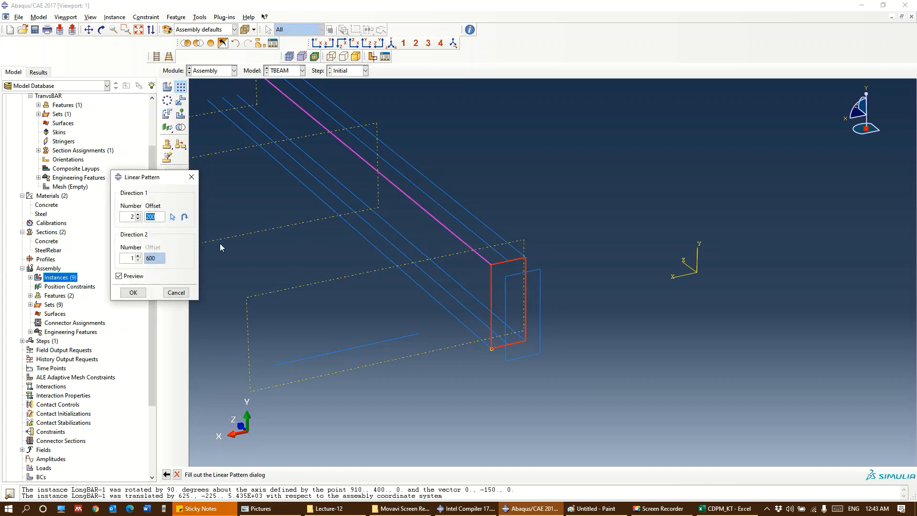
{"action": "left_click", "coordinate": [185, 217]}
{"action": "left_click", "coordinate": [138, 214]}
{"action": "left_click", "coordinate": [138, 215]}
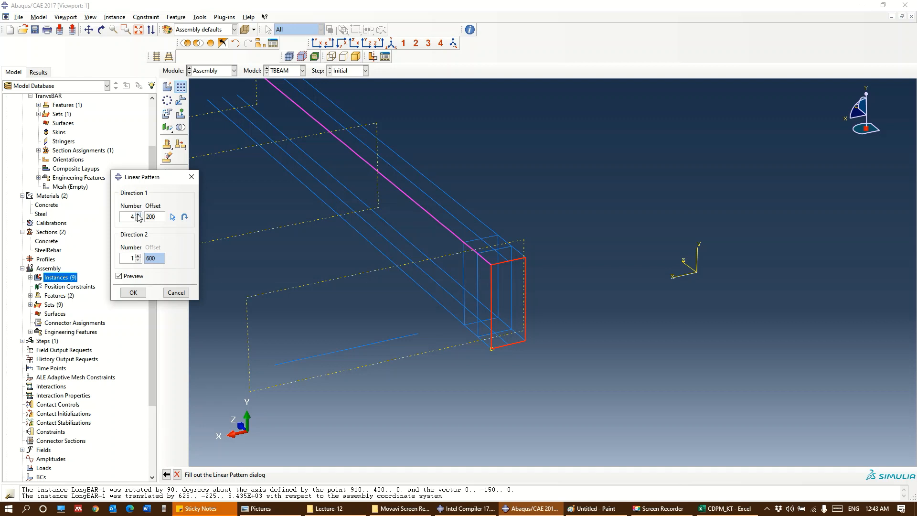
{"action": "left_click", "coordinate": [138, 215]}
{"action": "left_click", "coordinate": [138, 214]}
{"action": "left_click", "coordinate": [138, 214]}
{"action": "left_click", "coordinate": [138, 214]}
{"action": "left_click", "coordinate": [138, 214]}
{"action": "left_click", "coordinate": [138, 214]}
{"action": "left_click", "coordinate": [138, 214]}
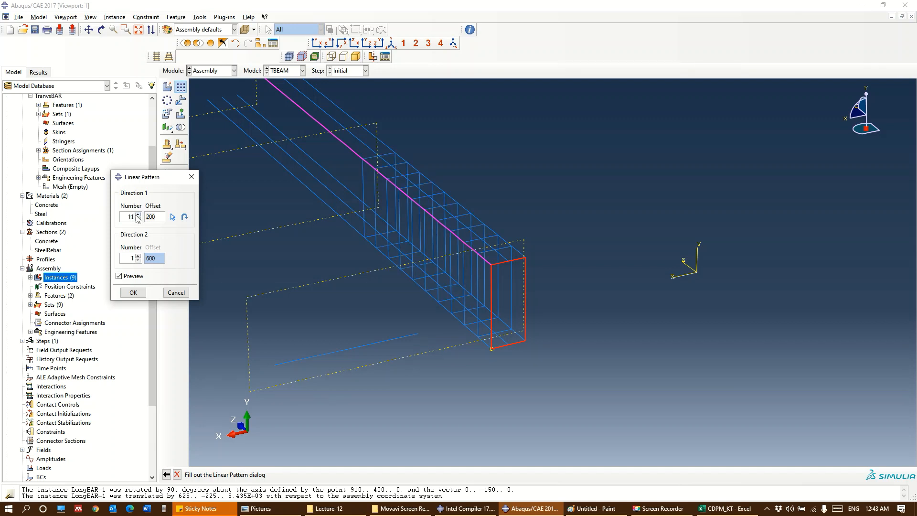
{"action": "left_click", "coordinate": [138, 214]}
{"action": "left_click", "coordinate": [138, 215]}
{"action": "left_click", "coordinate": [138, 214]}
{"action": "left_click", "coordinate": [138, 214]}
{"action": "left_click", "coordinate": [138, 214]}
{"action": "left_click", "coordinate": [138, 214]}
{"action": "left_click", "coordinate": [138, 215]}
{"action": "left_click", "coordinate": [138, 214]}
{"action": "left_click", "coordinate": [138, 214]}
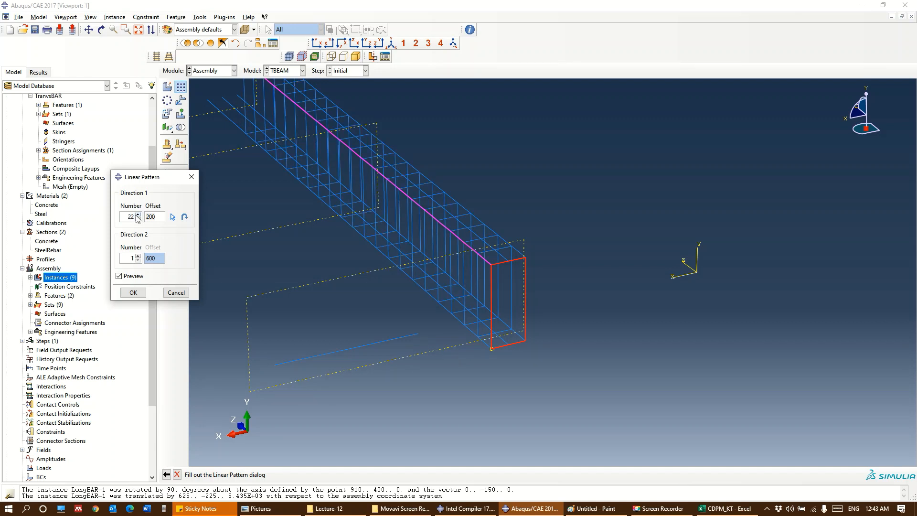
{"action": "left_click", "coordinate": [138, 214]}
{"action": "left_click", "coordinate": [138, 215]}
{"action": "left_click", "coordinate": [138, 215]}
{"action": "left_click", "coordinate": [138, 215]}
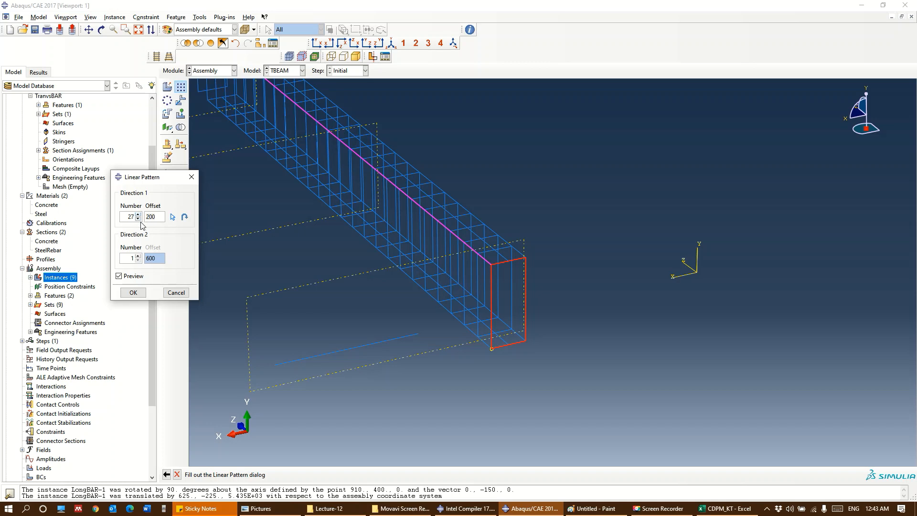
{"action": "middle_click_drag", "start_coordinate": [421, 357], "coordinate": [474, 417], "text": "ctrl+alt"}
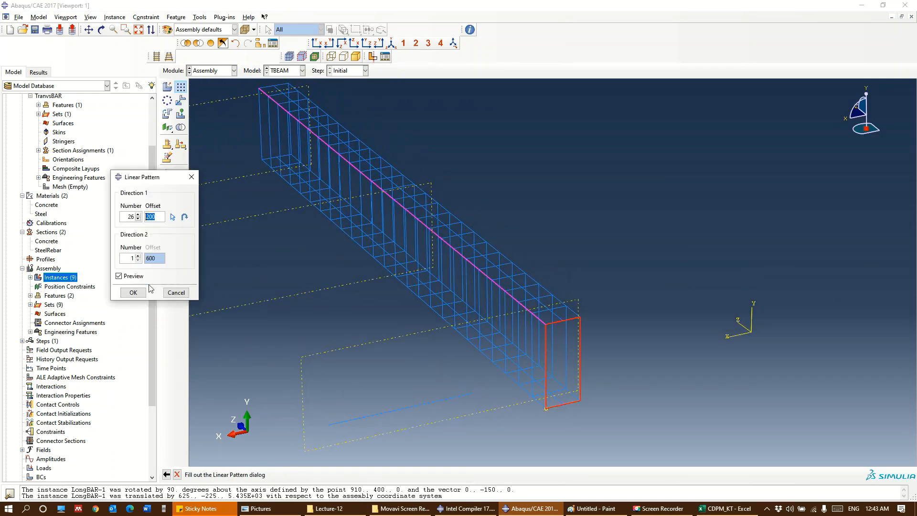
{"action": "left_click", "coordinate": [139, 293]}
Delete the original STIRRUP-1 instance at the near end of the reinforcement cage
{"action": "middle_click_drag", "start_coordinate": [636, 377], "coordinate": [601, 350], "text": "ctrl+alt"}
{"action": "left_click_drag", "start_coordinate": [426, 319], "coordinate": [538, 379], "text": "ctrl+alt"}
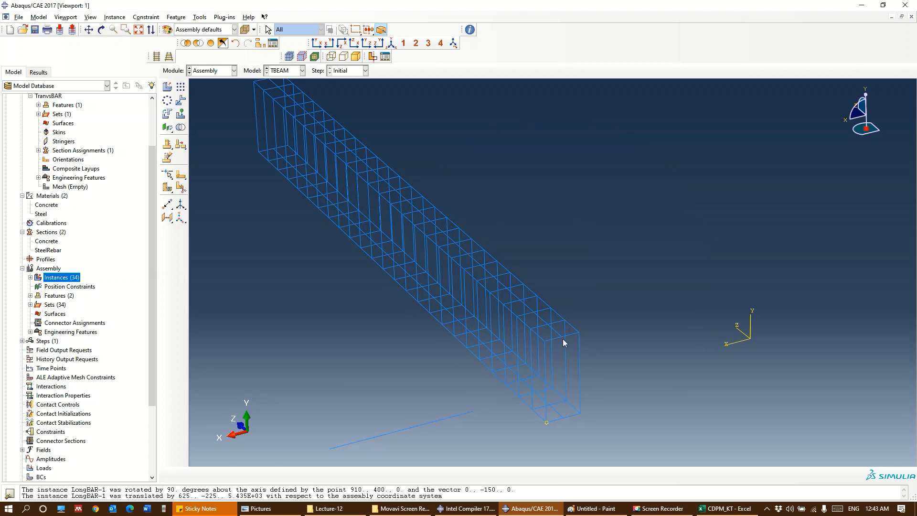
{"action": "left_click", "coordinate": [30, 277]}
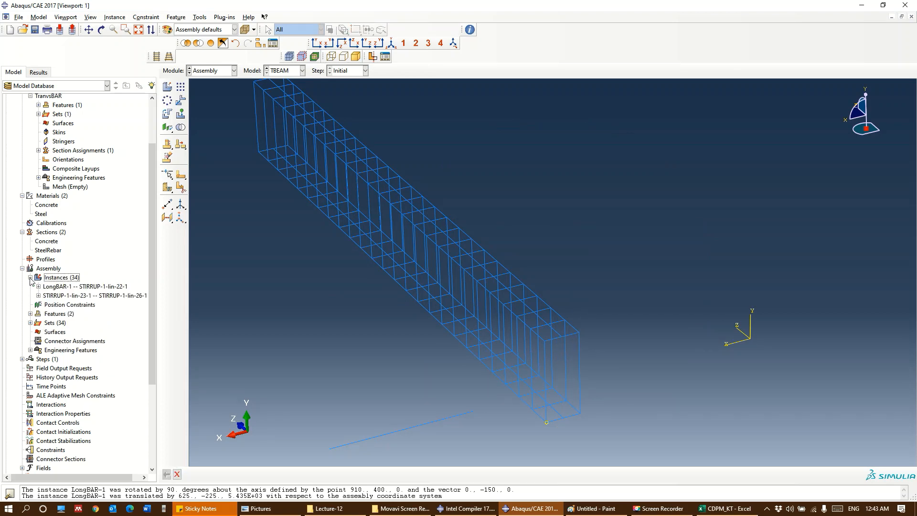
{"action": "left_click", "coordinate": [38, 286]}
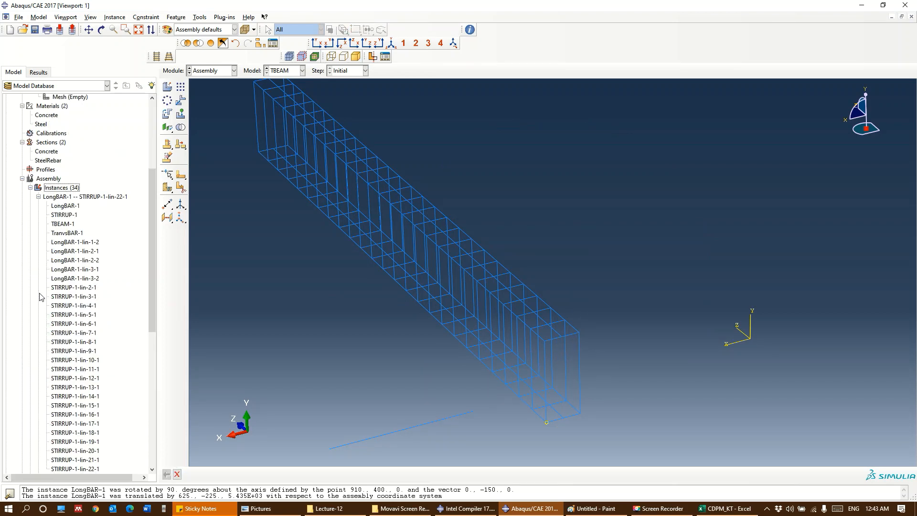
{"action": "left_click", "coordinate": [63, 243]}
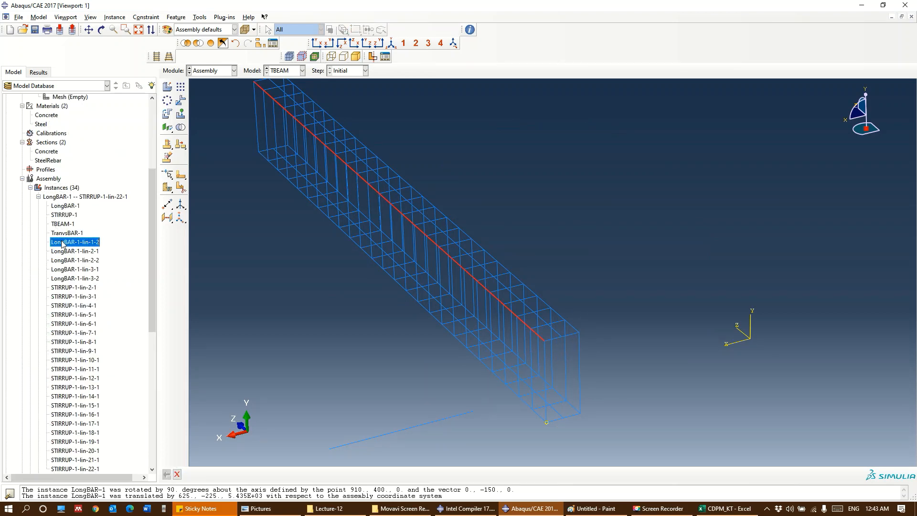
{"action": "left_click", "coordinate": [71, 287]}
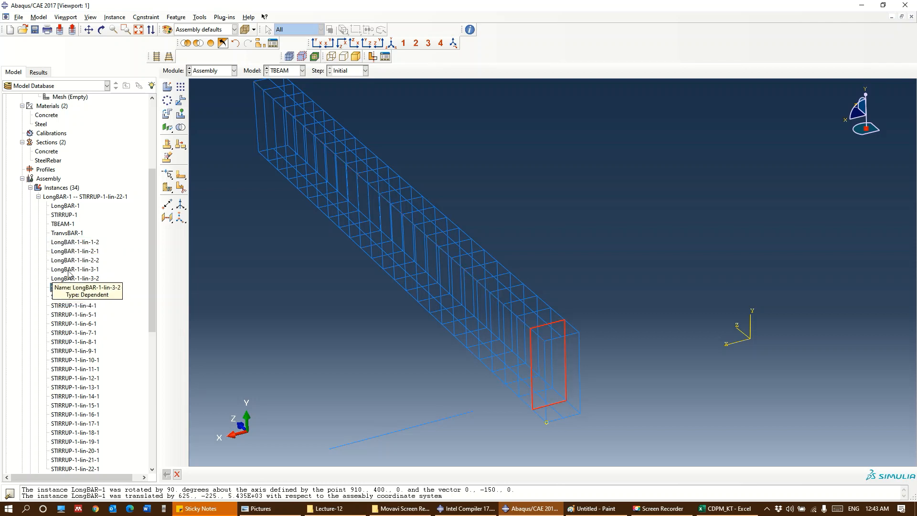
{"action": "left_click", "coordinate": [65, 215]}
{"action": "right_click", "coordinate": [65, 217]}
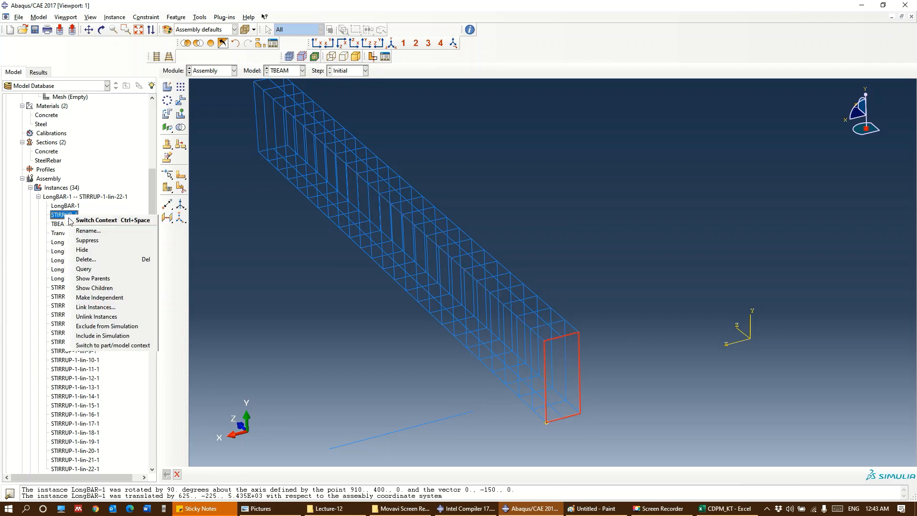
{"action": "left_click", "coordinate": [77, 262]}
{"action": "left_click", "coordinate": [430, 265]}
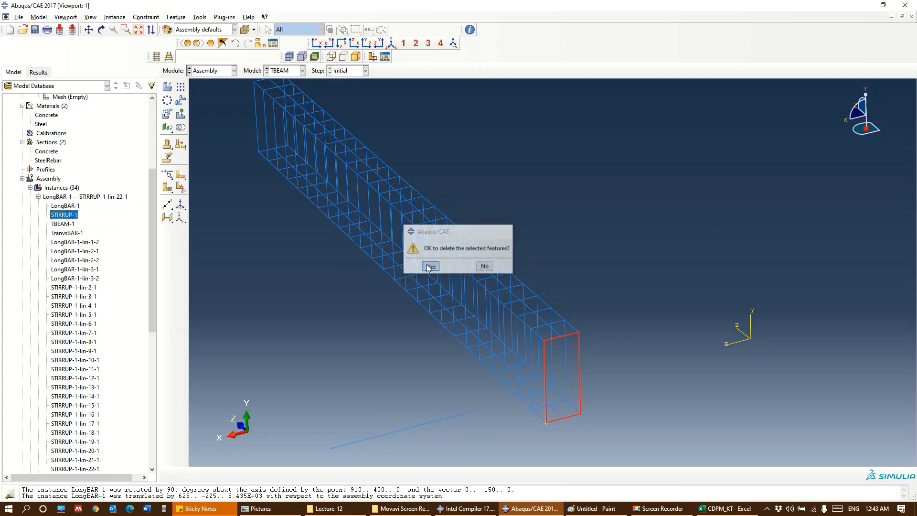
Delete the last patterned stirrup, STIRRUP-1-lin-26-1, at the far end of the reinforcement cage
{"action": "scroll", "coordinate": [70, 263], "scroll_direction": "down", "scroll_amount": 2}
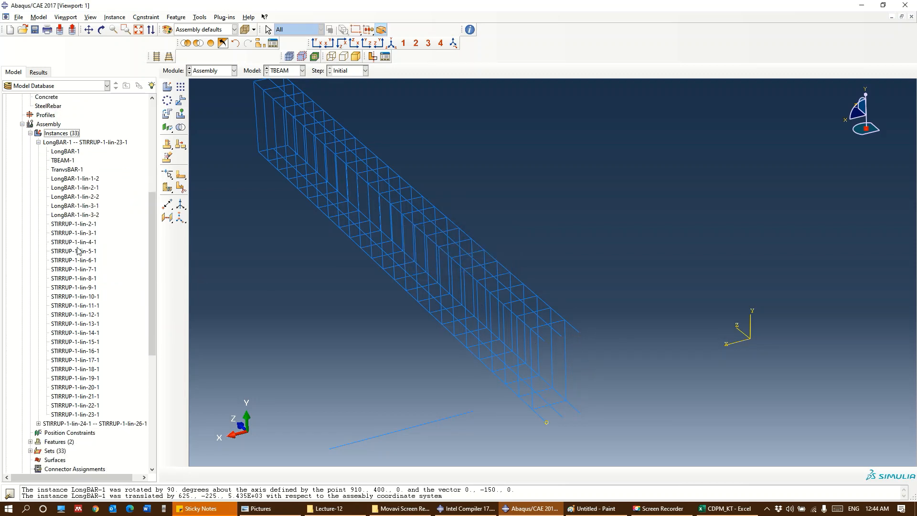
{"action": "scroll", "coordinate": [72, 239], "scroll_direction": "down", "scroll_amount": 5}
{"action": "left_click", "coordinate": [82, 287]}
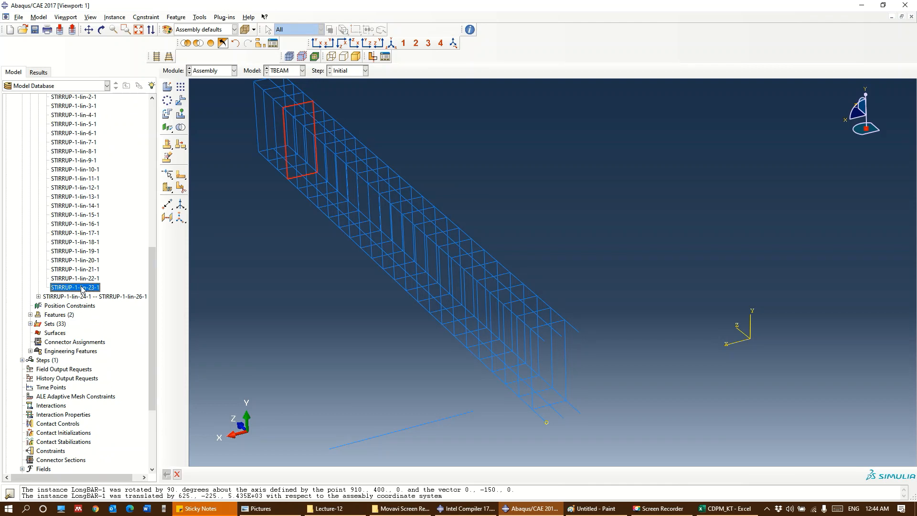
{"action": "double_click", "coordinate": [72, 297]}
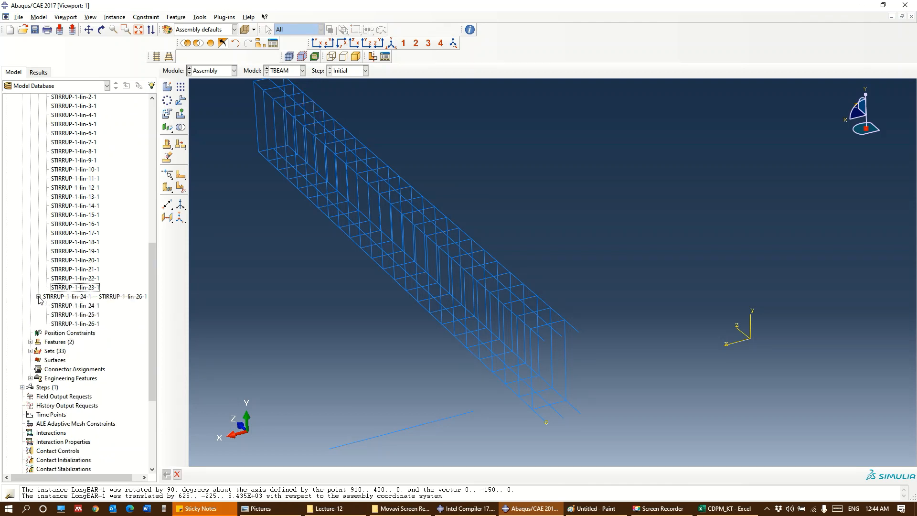
{"action": "left_click", "coordinate": [79, 324]}
{"action": "right_click", "coordinate": [79, 324]}
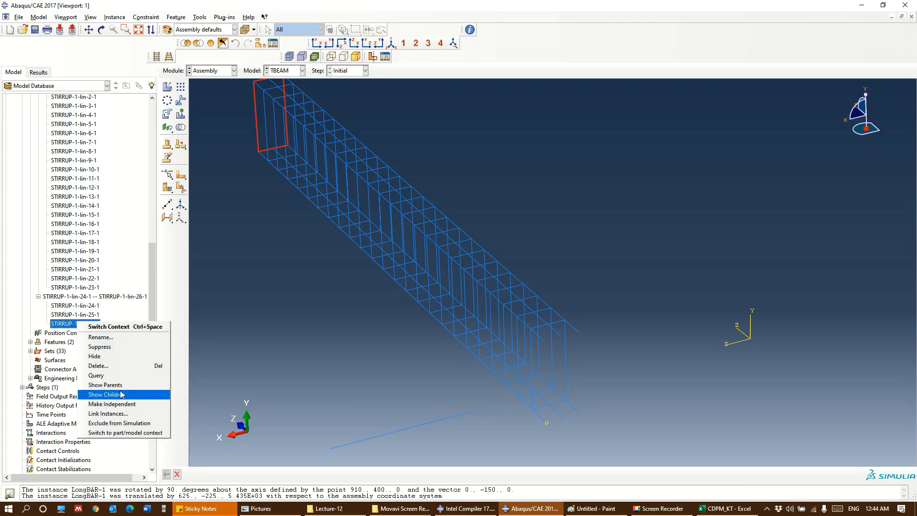
{"action": "left_click", "coordinate": [98, 365]}
{"action": "left_click", "coordinate": [429, 266]}
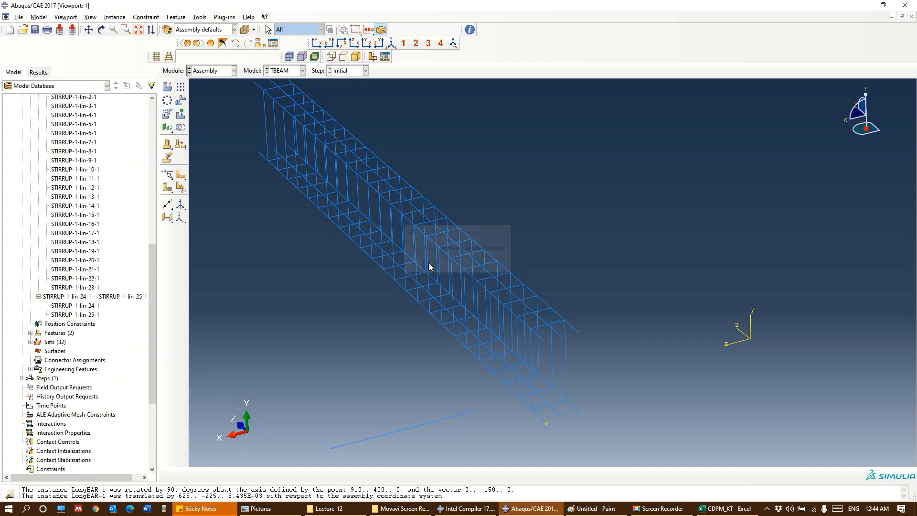
{"action": "mouse_move", "coordinate": [443, 381]}
{"action": "middle_mouse_down", "text": "ctrl+alt"}
{"action": "mouse_move", "coordinate": [491, 344]}
{"action": "mouse_move", "coordinate": [491, 380]}
{"action": "middle_mouse_up", "text": "ctrl+alt"}
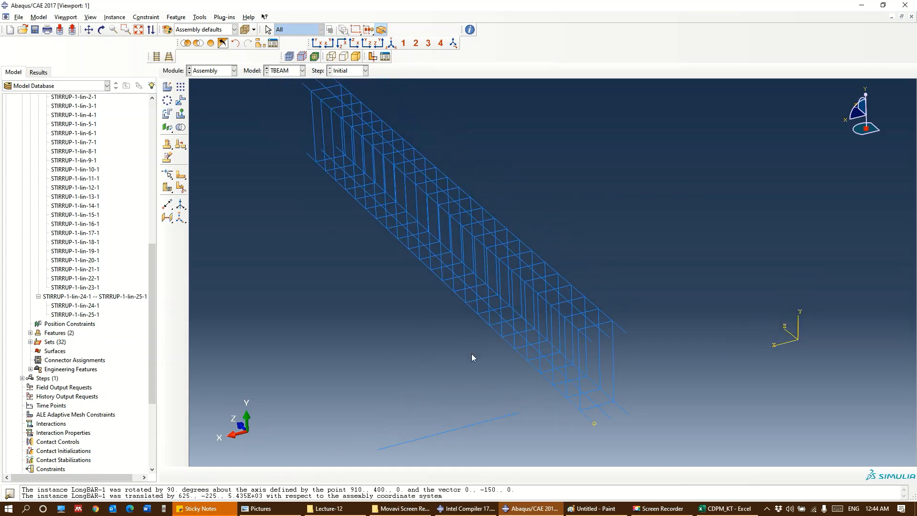
{"action": "mouse_move", "coordinate": [470, 344]}
{"action": "left_mouse_down", "text": "ctrl+alt"}
{"action": "mouse_move", "coordinate": [470, 260]}
{"action": "mouse_move", "coordinate": [439, 292]}
{"action": "mouse_move", "coordinate": [515, 313]}
{"action": "mouse_move", "coordinate": [489, 325]}
{"action": "mouse_move", "coordinate": [429, 287]}
{"action": "mouse_move", "coordinate": [454, 282]}
{"action": "mouse_move", "coordinate": [465, 337]}
{"action": "left_mouse_up", "text": "ctrl+alt"}
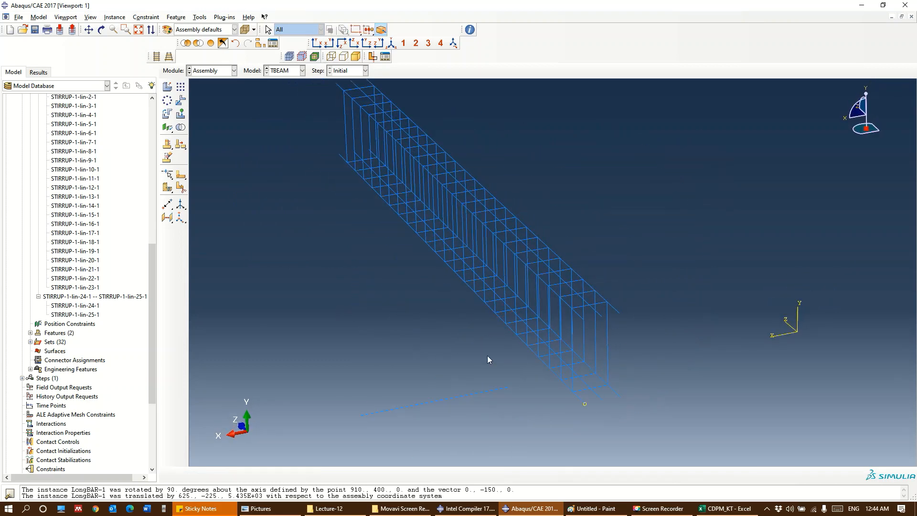
{"action": "middle_click_drag", "start_coordinate": [487, 355], "coordinate": [487, 287], "text": "ctrl+alt"}
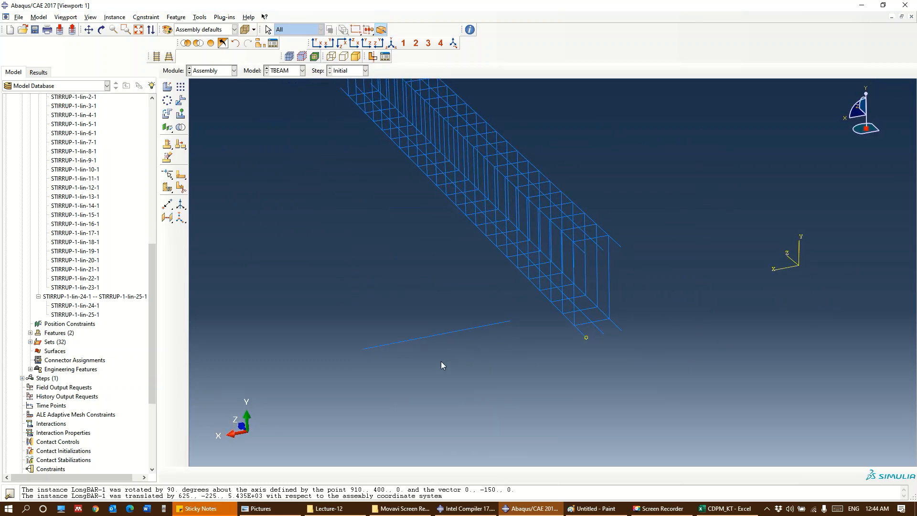
{"action": "left_click", "coordinate": [181, 100]}
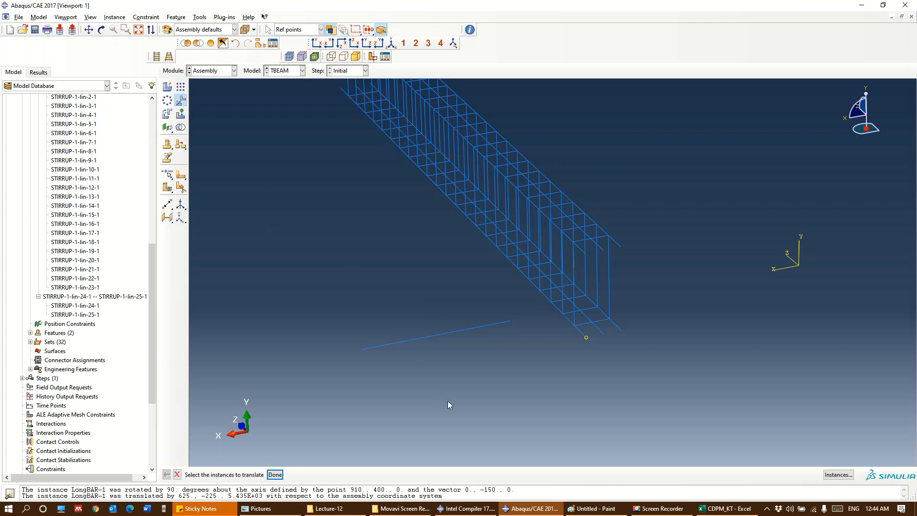
{"action": "left_click", "coordinate": [275, 474]}
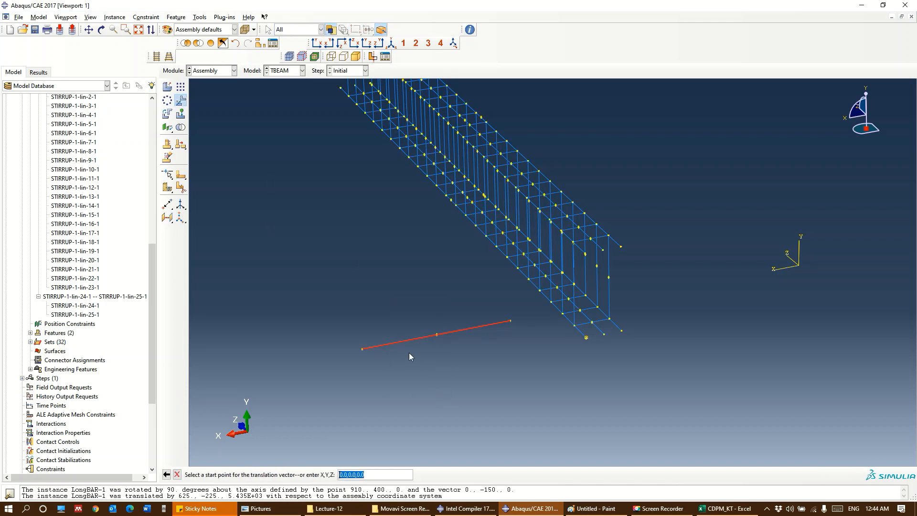
{"action": "left_click", "coordinate": [591, 239]}
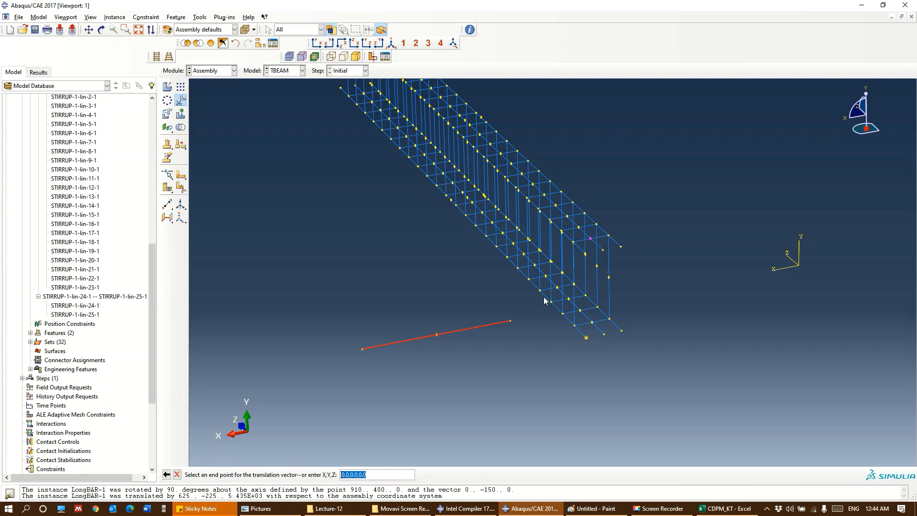
{"action": "key", "text": "Escape"}
Translate the transverse bar from its midpoint to the midpoint of the near end stirrup's upper leg and accept the position
{"action": "left_click", "coordinate": [181, 100]}
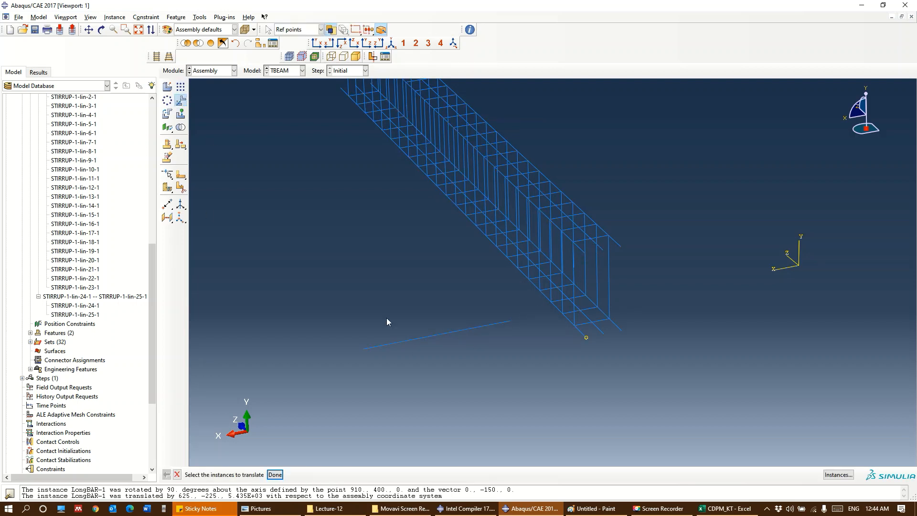
{"action": "left_click_drag", "start_coordinate": [461, 412], "coordinate": [389, 282]}
{"action": "left_click", "coordinate": [274, 474]}
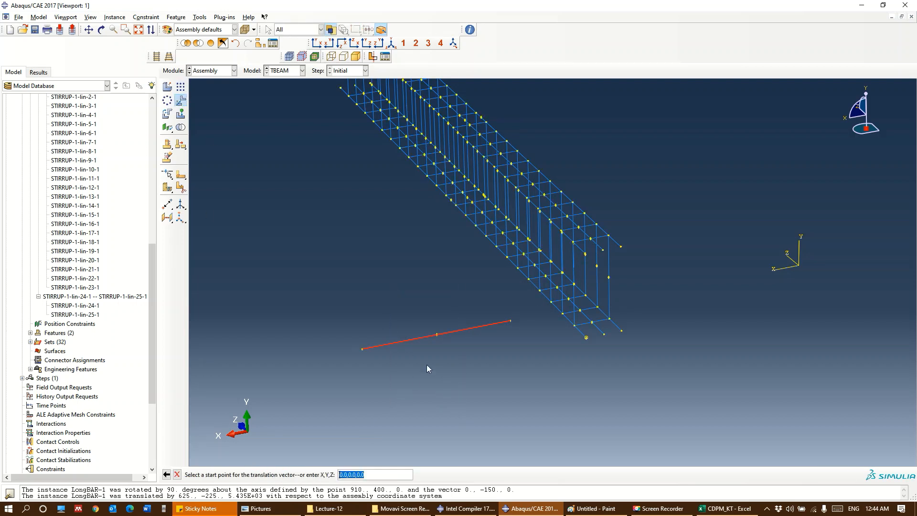
{"action": "left_click", "coordinate": [437, 335]}
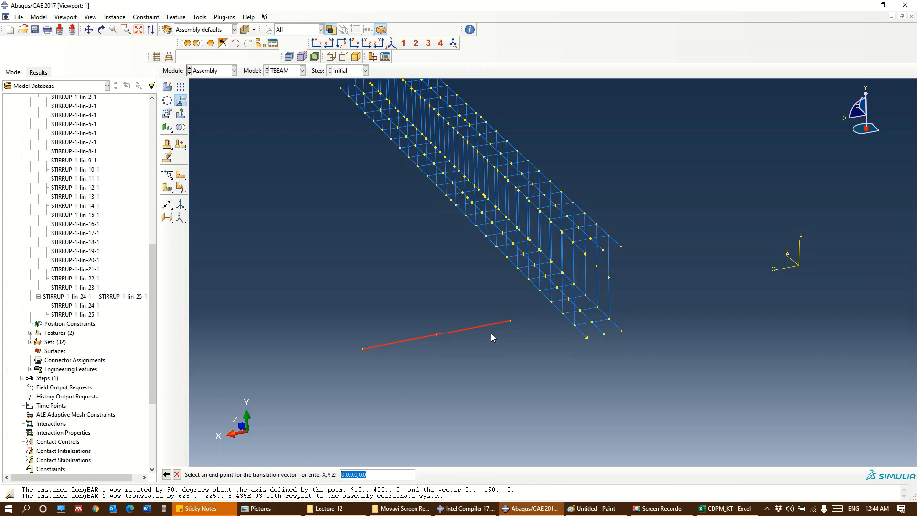
{"action": "left_click", "coordinate": [591, 239]}
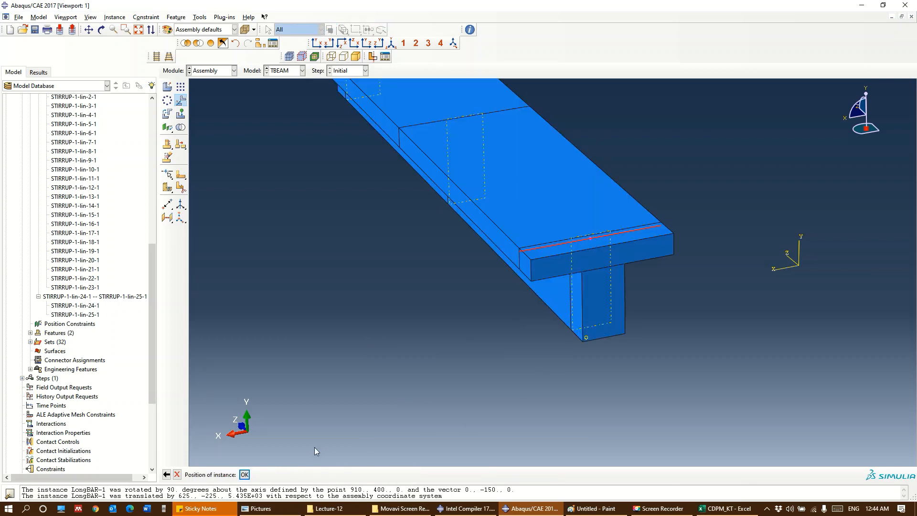
{"action": "left_click", "coordinate": [243, 474]}
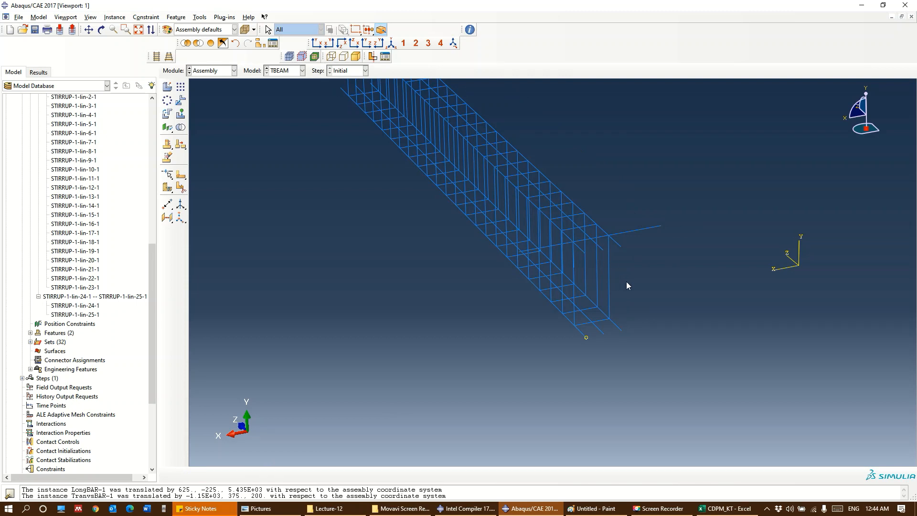
Create a linear pattern of the transverse bar along the middle upper longitudinal bar at an offset of 200, with one bar at every stirrup
{"action": "middle_click_drag", "start_coordinate": [670, 309], "coordinate": [716, 394], "text": "ctrl+alt"}
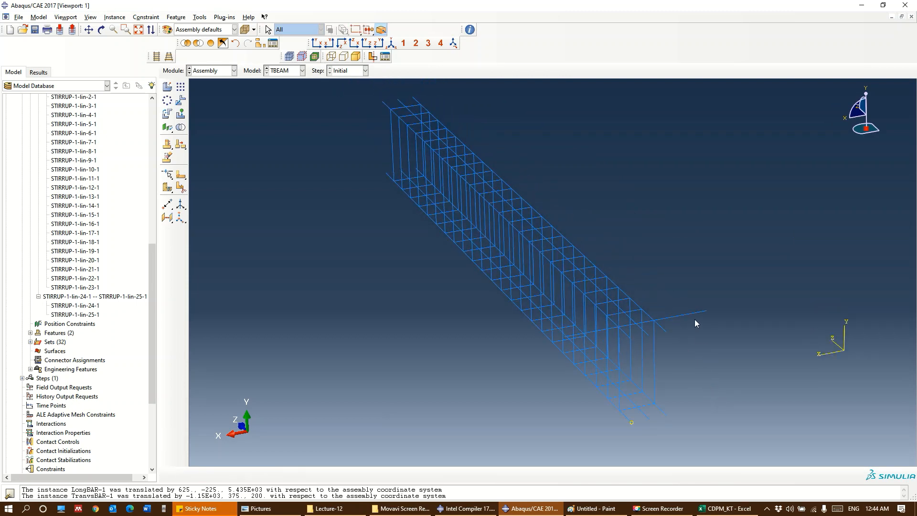
{"action": "left_click", "coordinate": [181, 100]}
{"action": "left_click", "coordinate": [181, 87]}
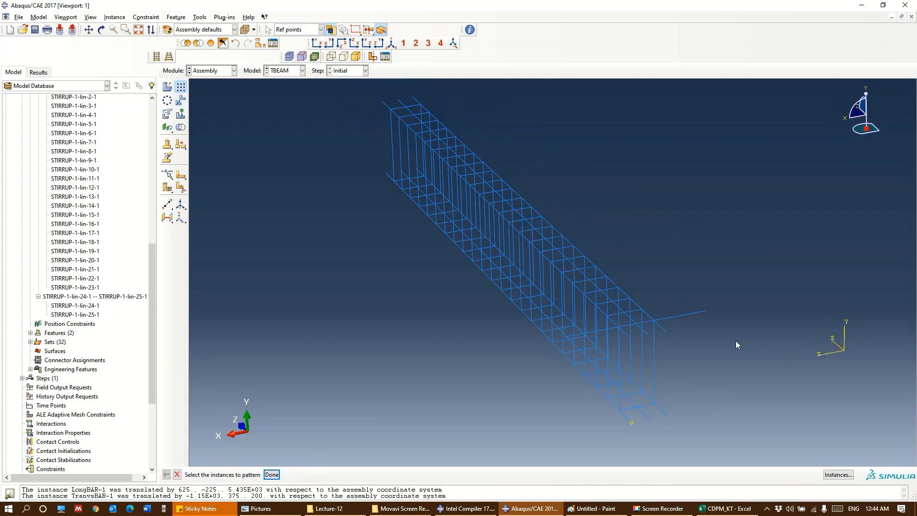
{"action": "left_click", "coordinate": [698, 313]}
{"action": "left_click", "coordinate": [271, 474]}
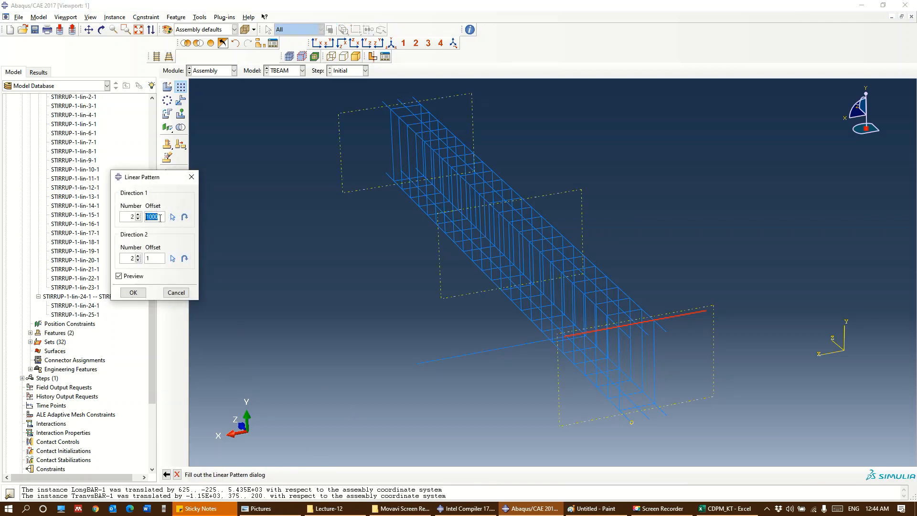
{"action": "type", "text": "20"}
{"action": "left_click", "coordinate": [173, 216]}
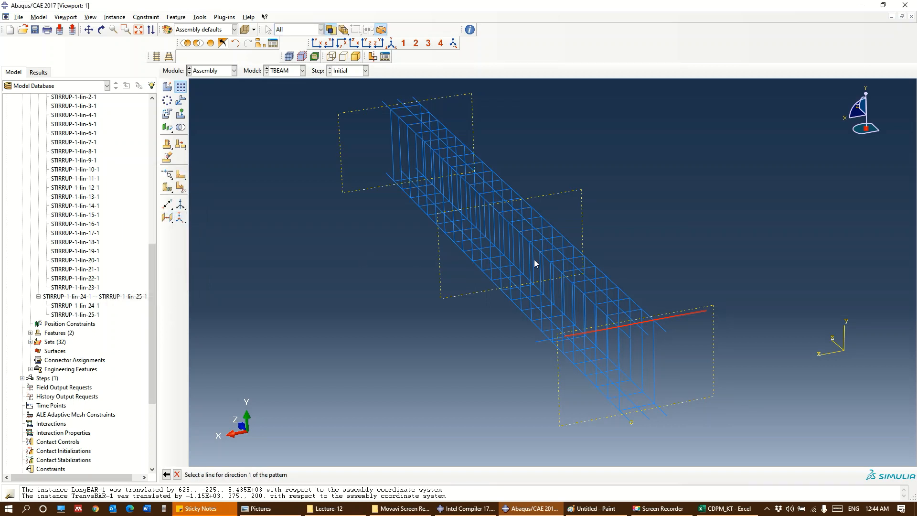
{"action": "left_click", "coordinate": [551, 243]}
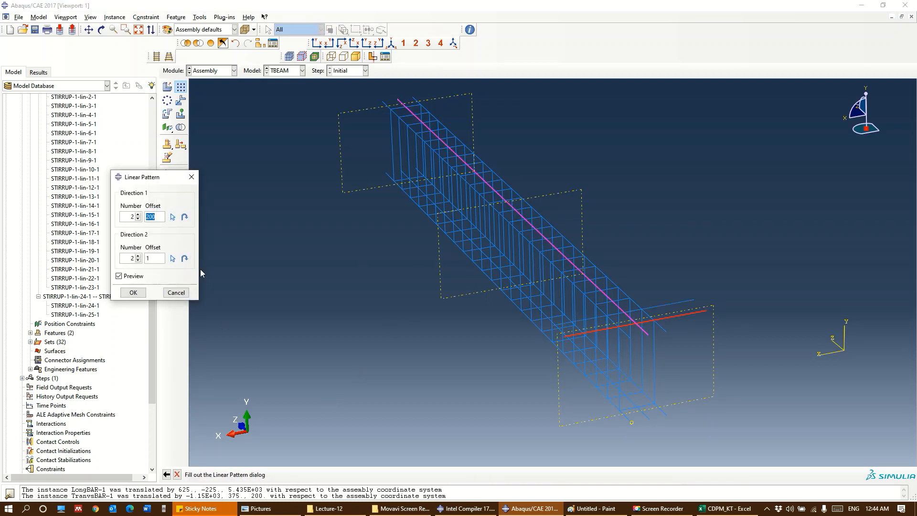
{"action": "left_click", "coordinate": [140, 214]}
{"action": "left_click_drag", "start_coordinate": [140, 213], "coordinate": [140, 214]}
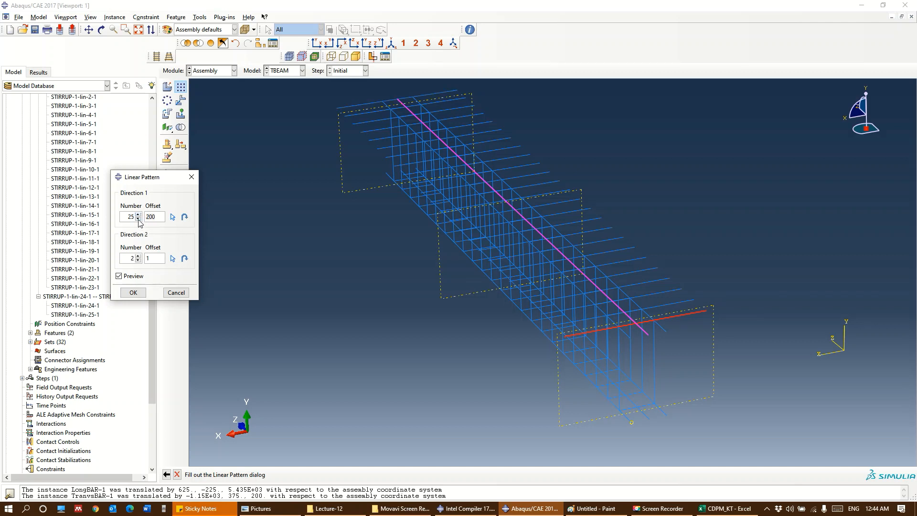
{"action": "left_click", "coordinate": [130, 293]}
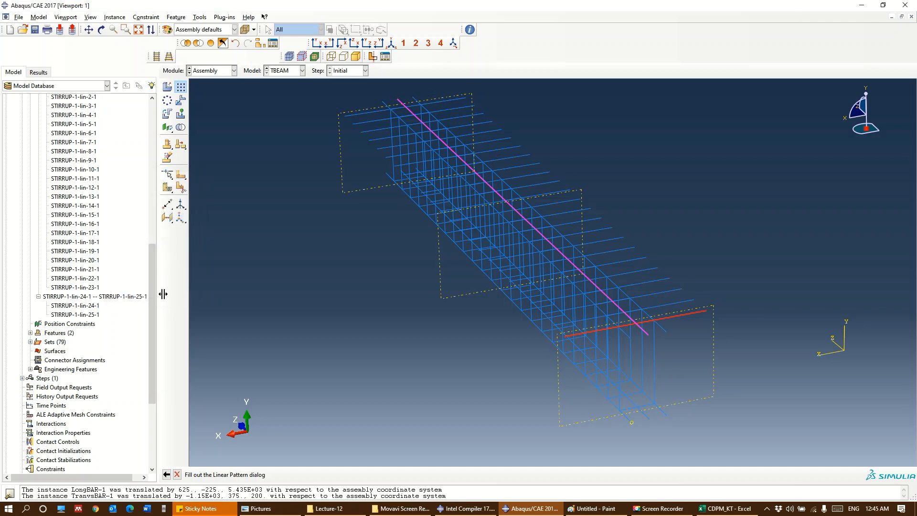
Pattern the upper longitudinal bar on the negative X side with an offset of 200, adding one bar outward in the flange
{"action": "middle_click_drag", "start_coordinate": [639, 369], "coordinate": [555, 334], "text": "ctrl+alt"}
{"action": "scroll", "coordinate": [559, 319], "scroll_direction": "up", "scroll_amount": 3}
{"action": "scroll", "coordinate": [564, 313], "scroll_direction": "down", "scroll_amount": 5}
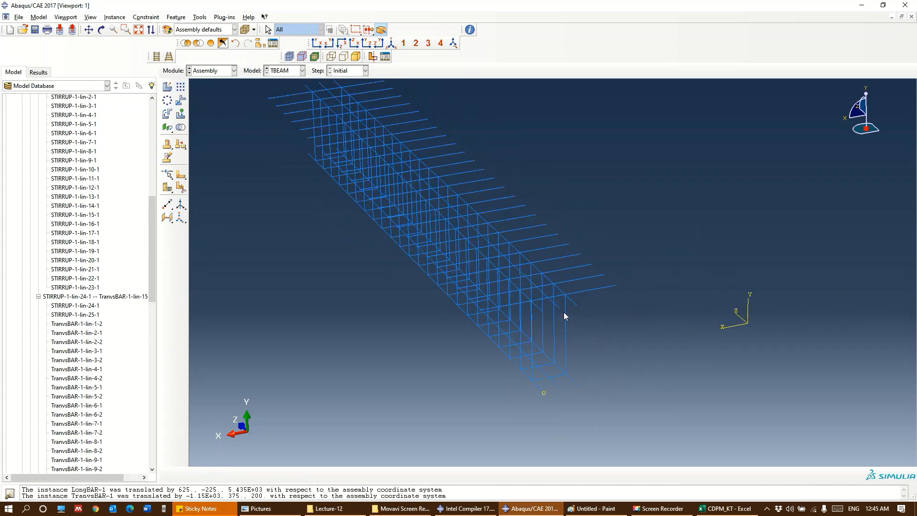
{"action": "scroll", "coordinate": [565, 310], "scroll_direction": "down", "scroll_amount": 2}
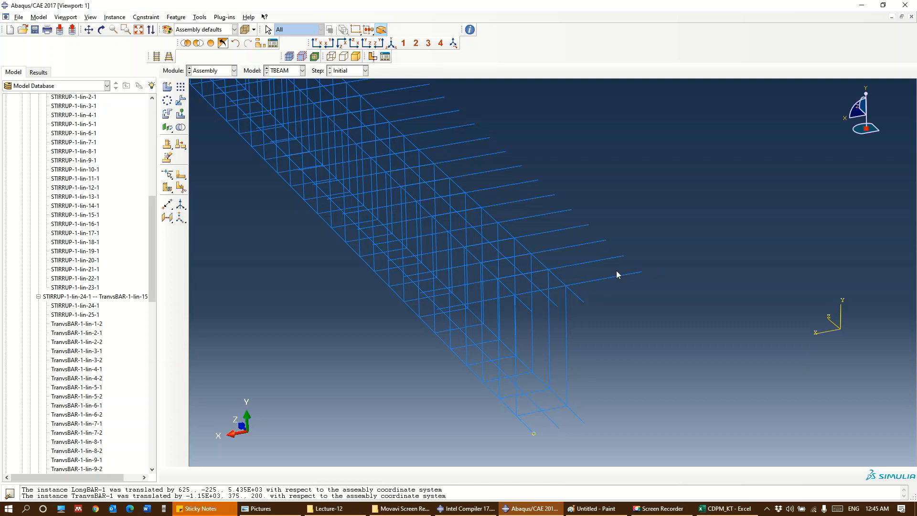
{"action": "left_click", "coordinate": [181, 87]}
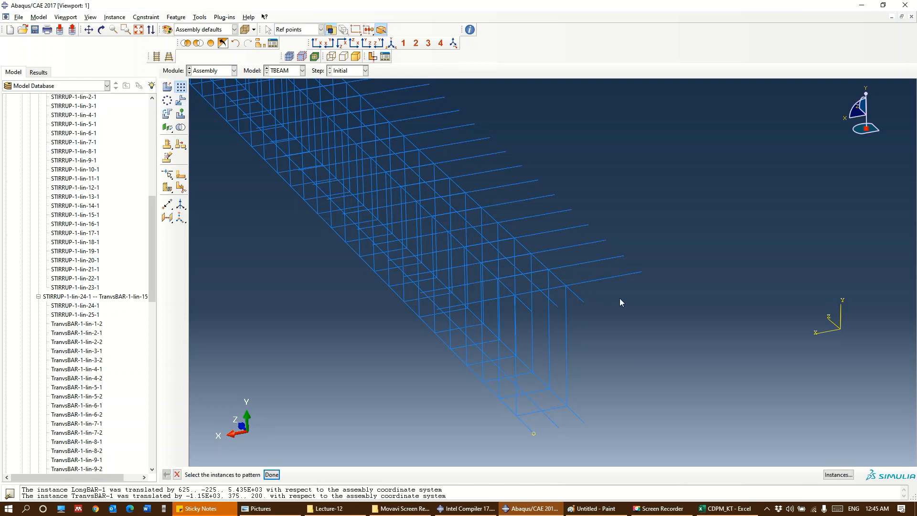
{"action": "left_click", "coordinate": [577, 296]}
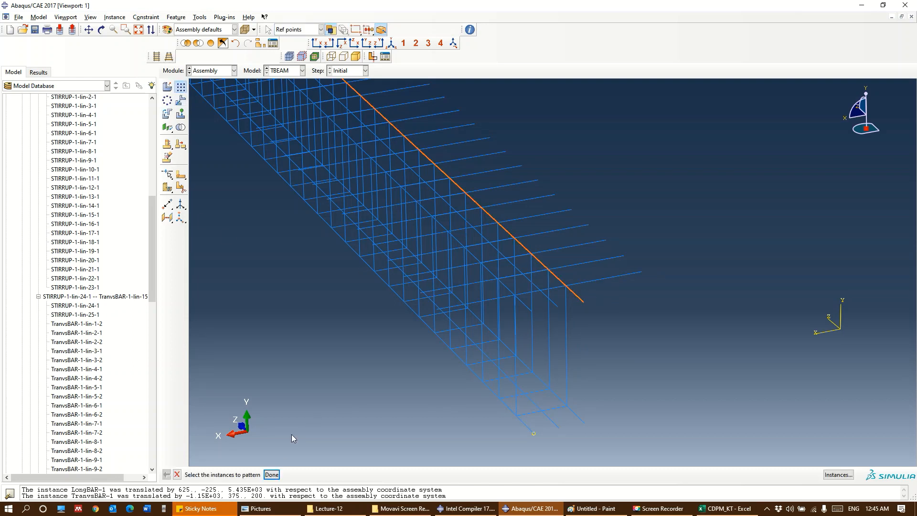
{"action": "left_click", "coordinate": [271, 474]}
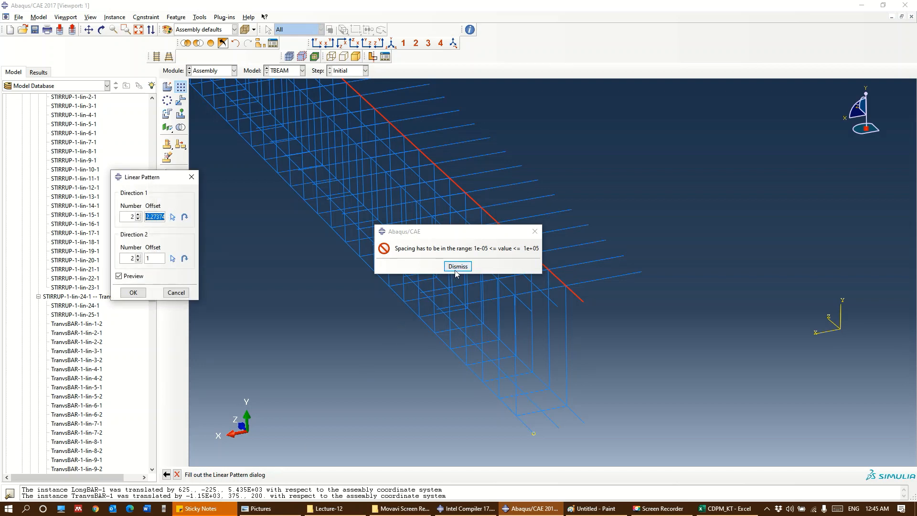
{"action": "left_click", "coordinate": [456, 266]}
{"action": "left_click_drag", "start_coordinate": [148, 218], "coordinate": [207, 220]}
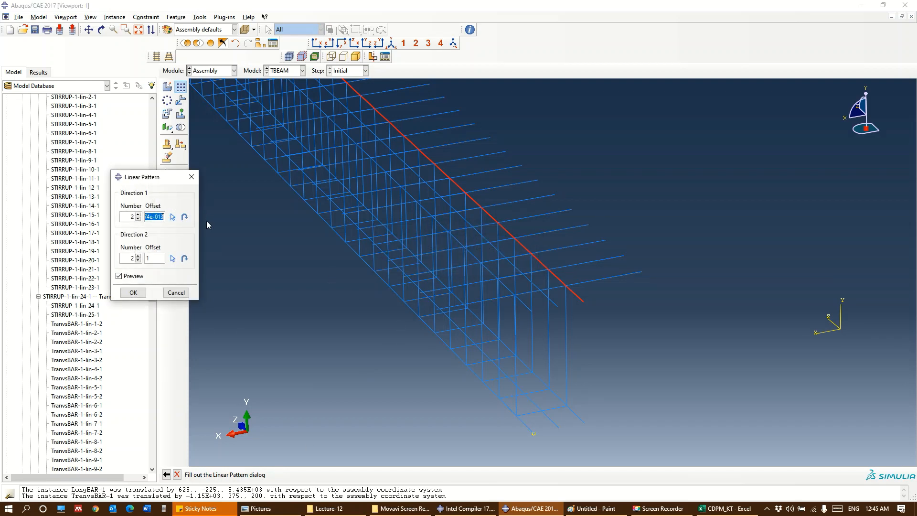
{"action": "type", "text": "200"}
{"action": "left_click", "coordinate": [138, 214]}
{"action": "left_click", "coordinate": [138, 214]}
{"action": "left_click", "coordinate": [137, 218]}
{"action": "left_click", "coordinate": [138, 219]}
{"action": "left_click_drag", "start_coordinate": [587, 280], "coordinate": [679, 285], "text": "ctrl+alt"}
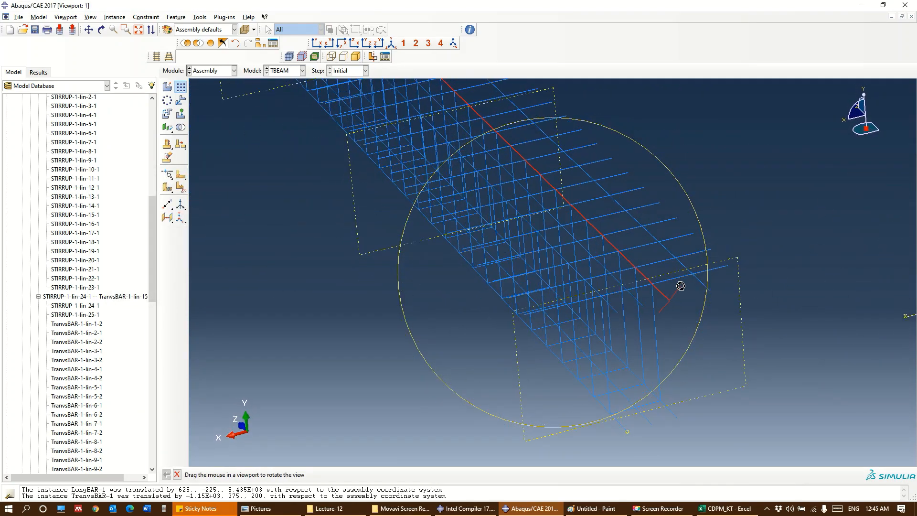
{"action": "left_click", "coordinate": [139, 289]}
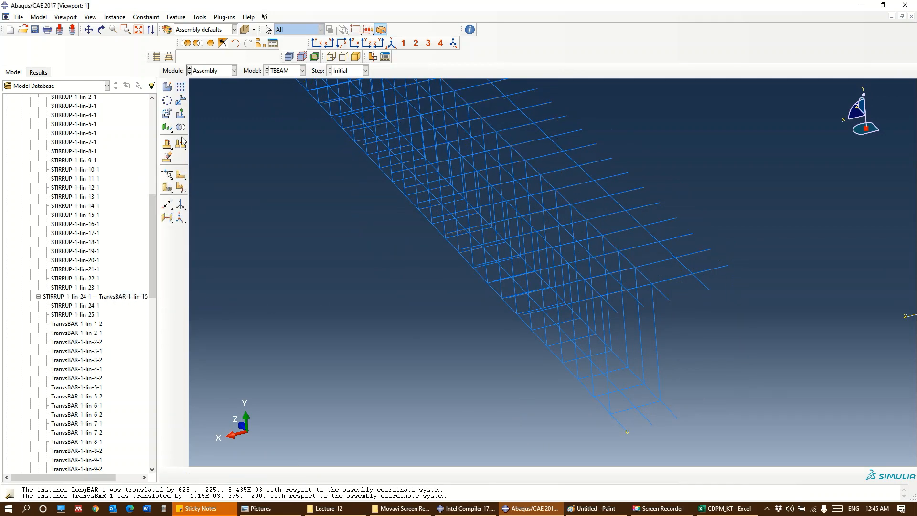
Pattern the opposite outer upper longitudinal bar along a transverse bar, offset 200 and reversed outward, adding one bar in the other flange
{"action": "left_click", "coordinate": [181, 88]}
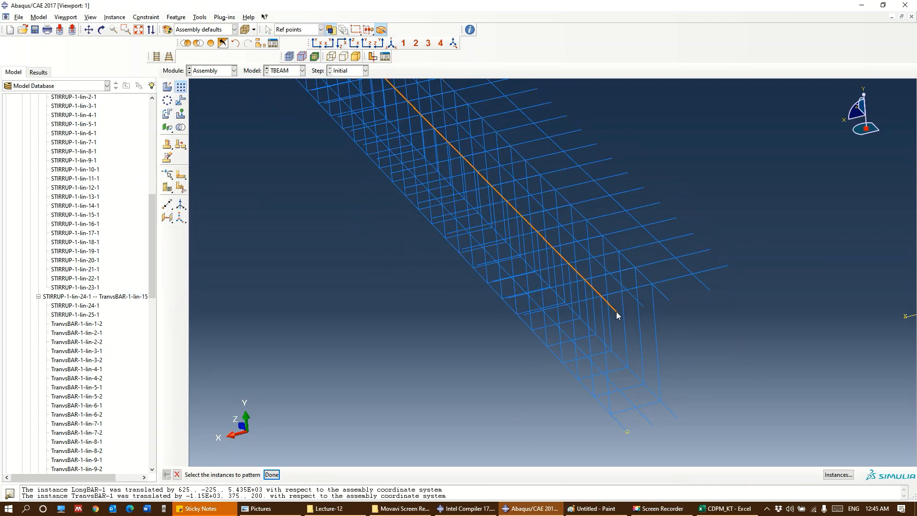
{"action": "left_click", "coordinate": [585, 314]}
{"action": "left_click", "coordinate": [272, 474]}
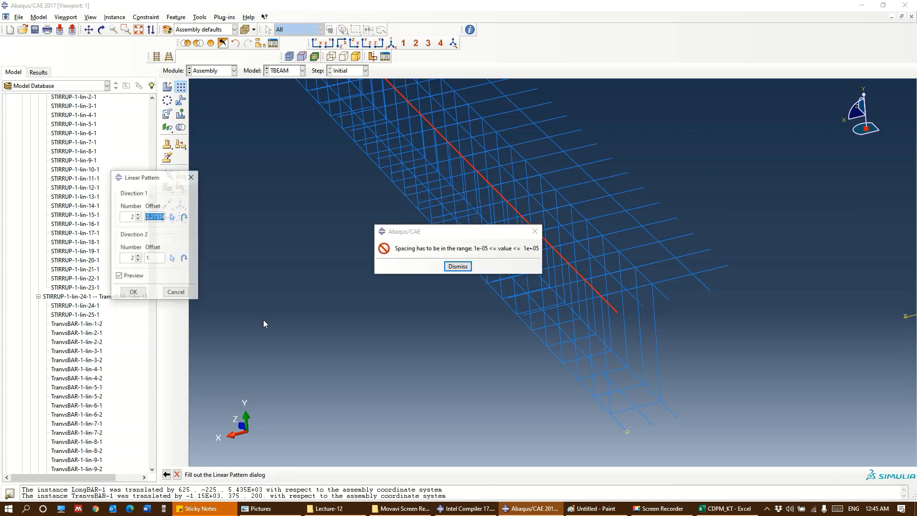
{"action": "left_click", "coordinate": [454, 264]}
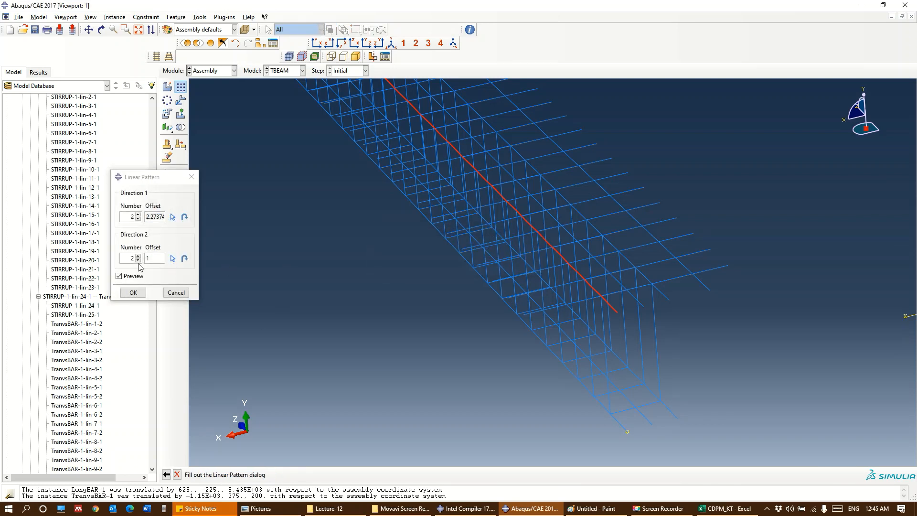
{"action": "triple_click", "coordinate": [151, 214]}
{"action": "type", "text": "200"}
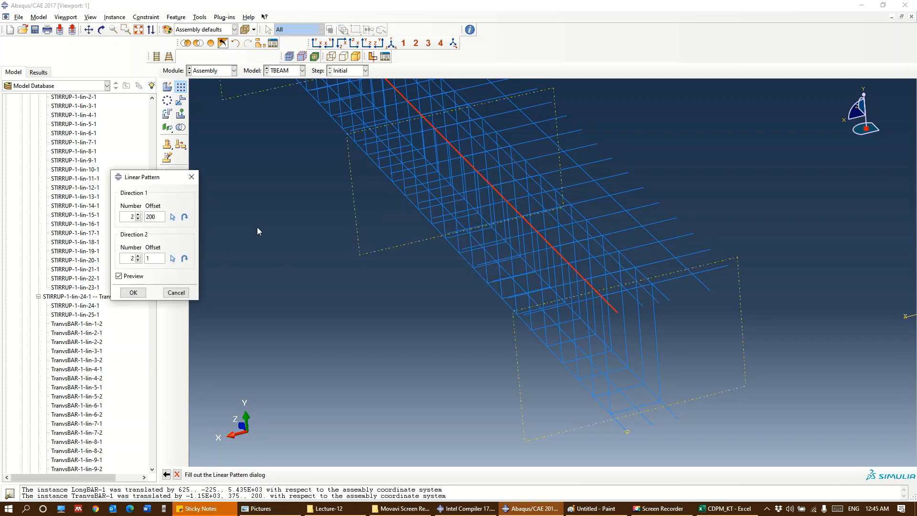
{"action": "left_click", "coordinate": [172, 216]}
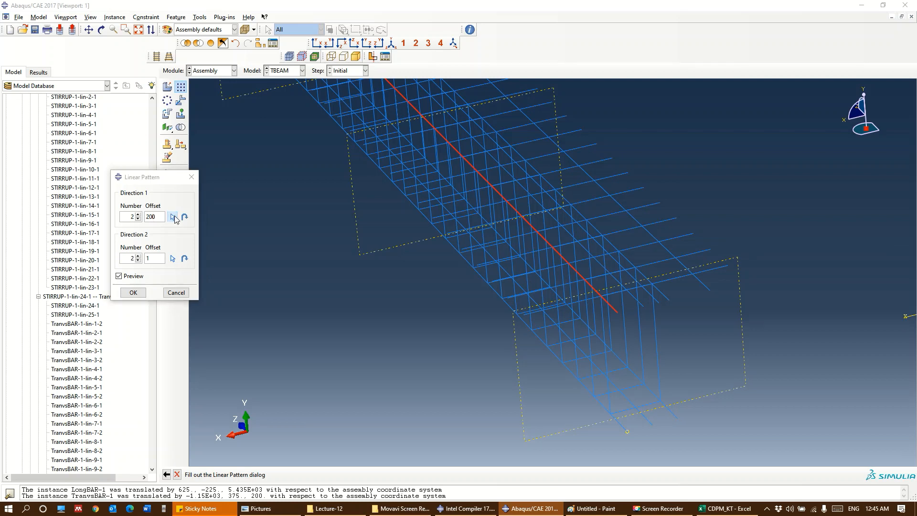
{"action": "left_click", "coordinate": [567, 285]}
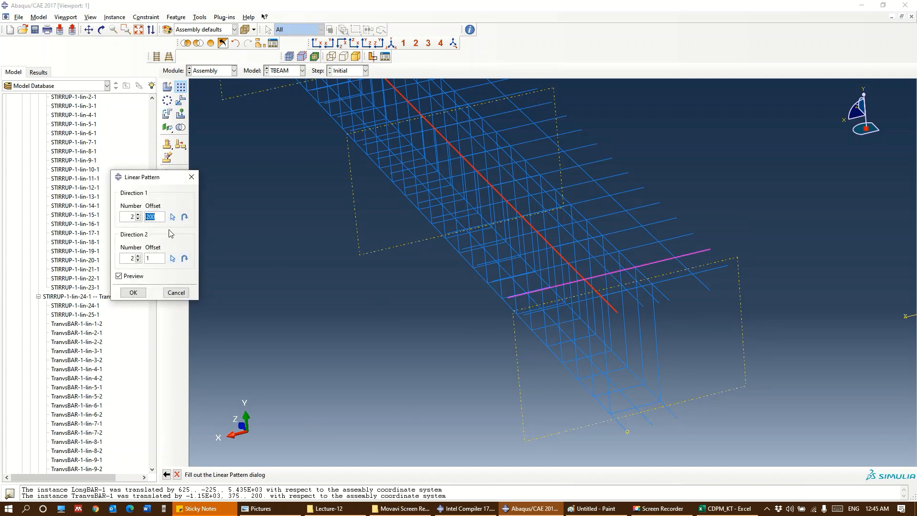
{"action": "left_click", "coordinate": [184, 217]}
{"action": "left_click", "coordinate": [134, 292]}
Display all assembly instances again so the concrete T-beam is shown together with its reinforcement
{"action": "left_click_drag", "start_coordinate": [511, 322], "coordinate": [426, 334], "text": "ctrl+alt"}
{"action": "mouse_move", "coordinate": [652, 221]}
{"action": "left_mouse_down", "text": "ctrl+alt"}
{"action": "mouse_move", "coordinate": [546, 206]}
{"action": "mouse_move", "coordinate": [639, 226]}
{"action": "left_mouse_up", "text": "ctrl+alt"}
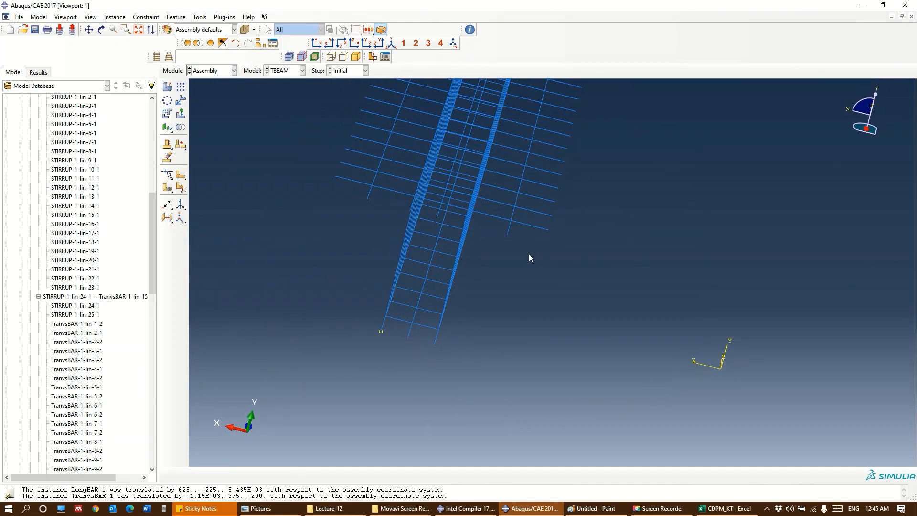
{"action": "left_click_drag", "start_coordinate": [529, 257], "coordinate": [442, 284], "text": "ctrl+alt"}
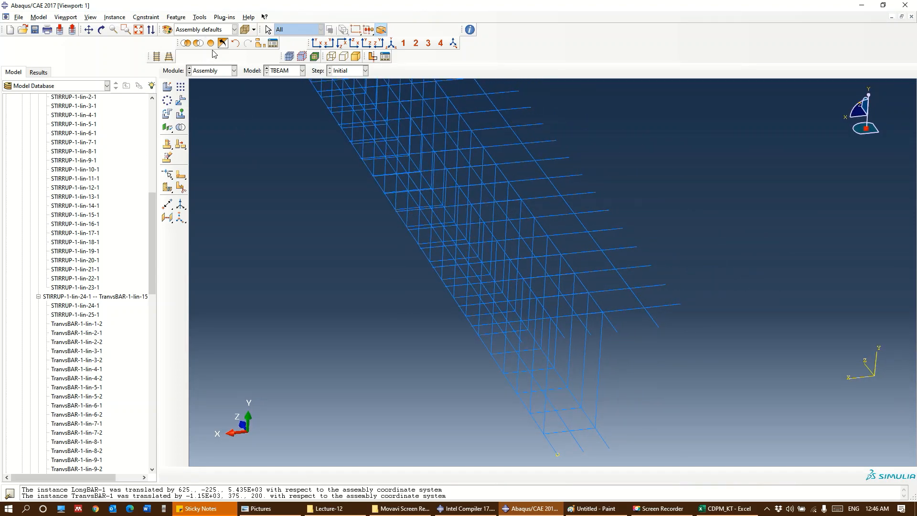
{"action": "left_click", "coordinate": [381, 29]}
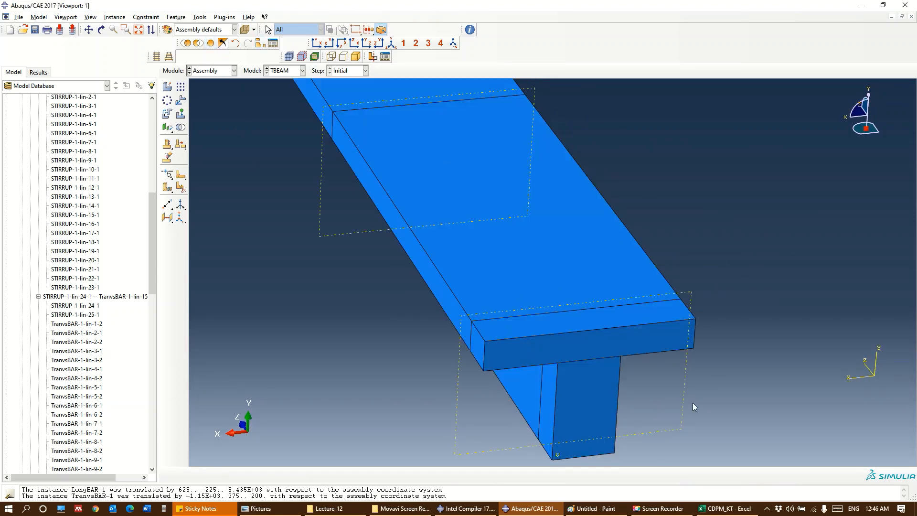
{"action": "left_click_drag", "start_coordinate": [692, 403], "coordinate": [602, 231], "text": "ctrl+alt"}
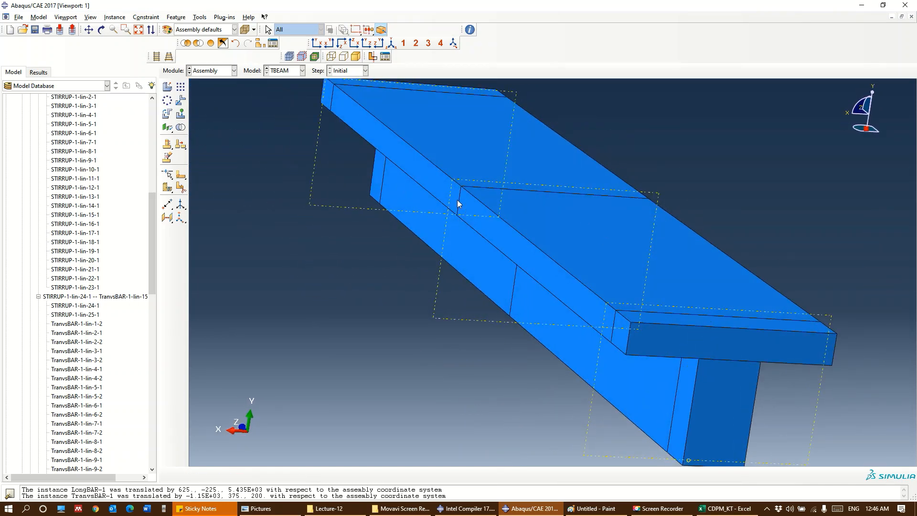
Turn on global translucency and make the concrete almost fully transparent to inspect the reinforcement cage inside the beam
{"action": "left_click", "coordinate": [247, 31]}
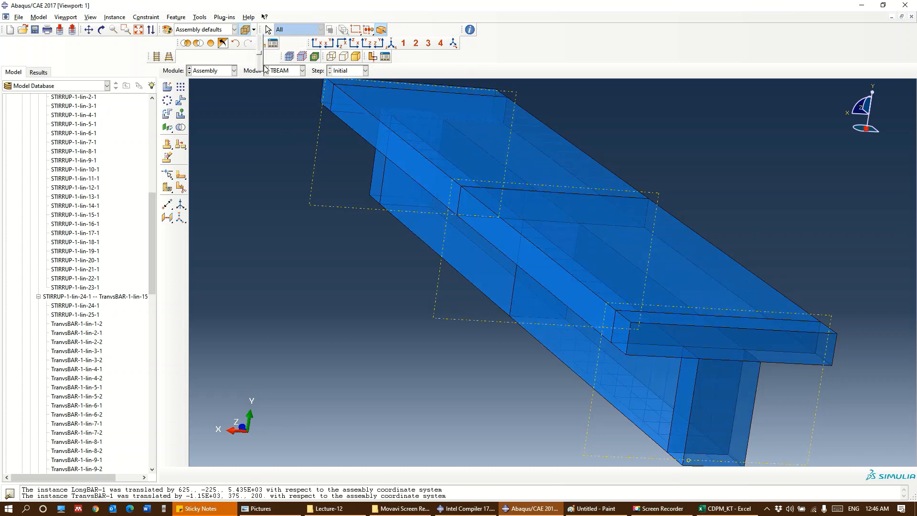
{"action": "left_click_drag", "start_coordinate": [259, 58], "coordinate": [262, 70]}
{"action": "middle_click_drag", "start_coordinate": [690, 242], "coordinate": [753, 238], "text": "ctrl+alt"}
{"action": "left_click_drag", "start_coordinate": [753, 237], "coordinate": [682, 311], "text": "ctrl+alt"}
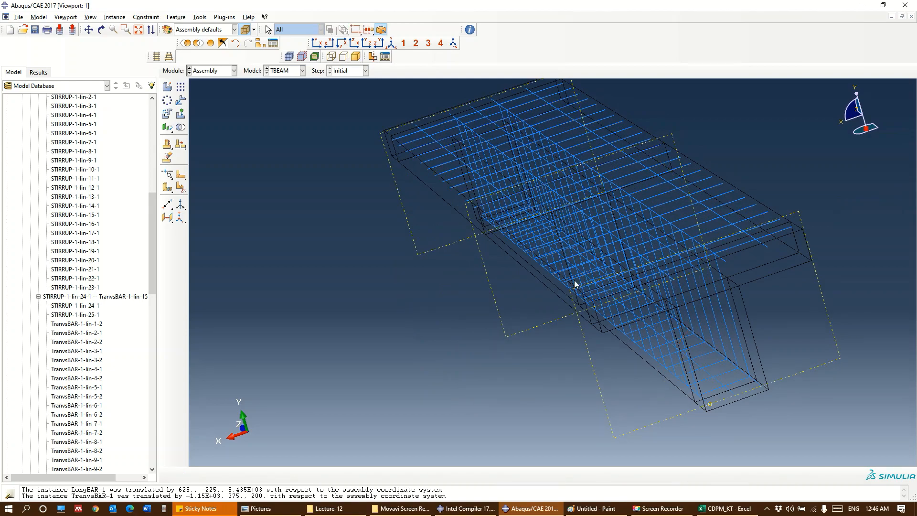
{"action": "left_click_drag", "start_coordinate": [576, 284], "coordinate": [451, 310]}
{"action": "key", "text": "Escape"}
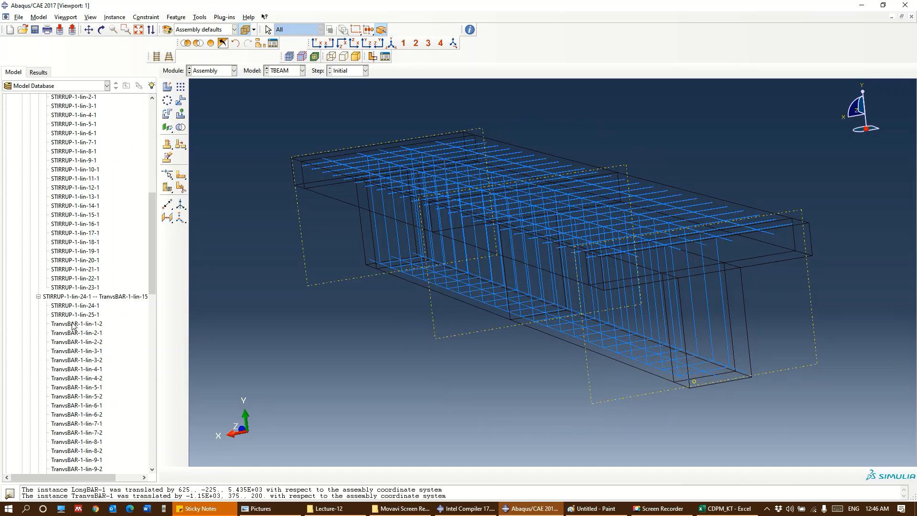
Collapse the expanded instance groups, the Instances container and the Assembly branch in the model tree
{"action": "scroll", "coordinate": [73, 326], "scroll_direction": "up", "scroll_amount": 15}
{"action": "left_click", "coordinate": [38, 270]}
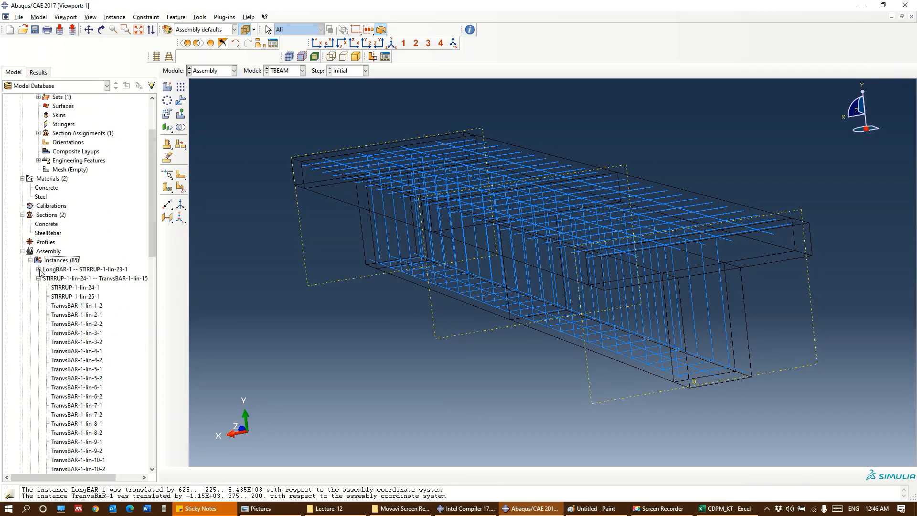
{"action": "left_click", "coordinate": [38, 279]}
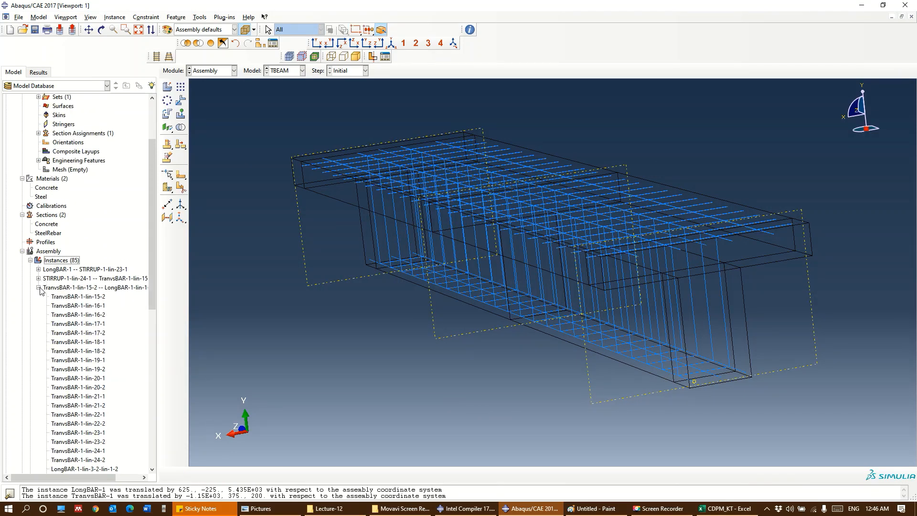
{"action": "left_click", "coordinate": [38, 288]}
{"action": "scroll", "coordinate": [67, 286], "scroll_direction": "down", "scroll_amount": 1}
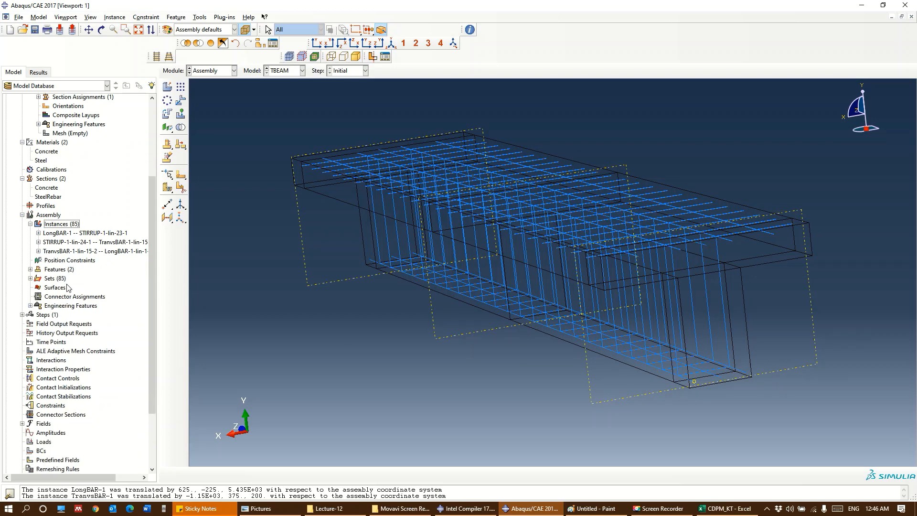
{"action": "left_click", "coordinate": [30, 224]}
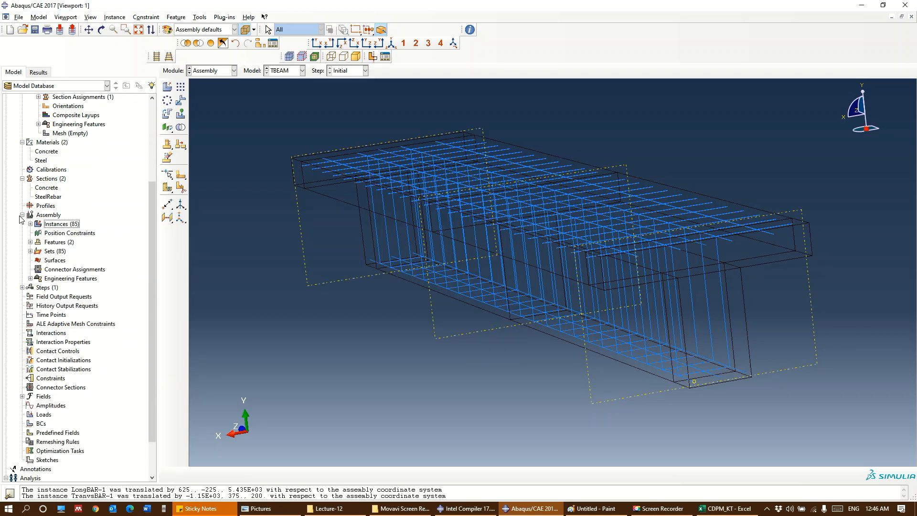
{"action": "left_click", "coordinate": [22, 216]}
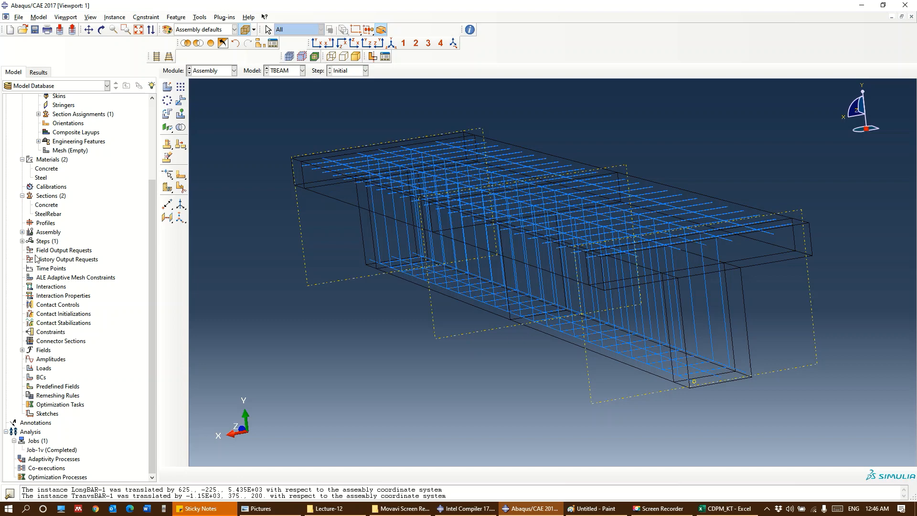
Start a mechanical Displacement/Rotation boundary condition named BC-1 in the Initial step
{"action": "left_click", "coordinate": [22, 241]}
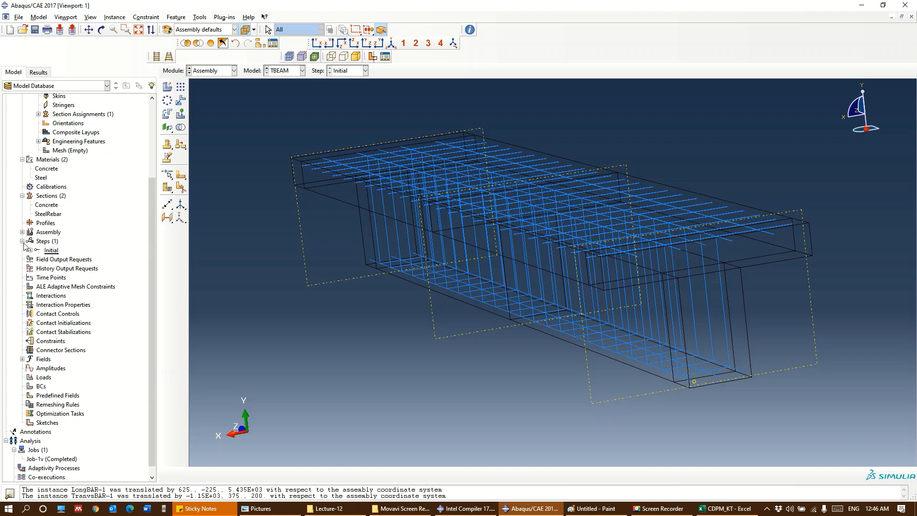
{"action": "left_click", "coordinate": [30, 249]}
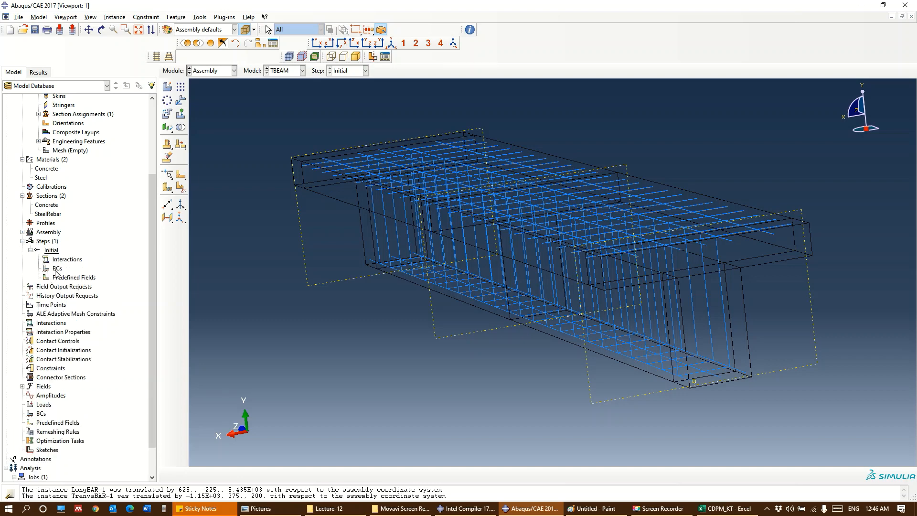
{"action": "left_click_drag", "start_coordinate": [417, 245], "coordinate": [480, 268], "text": "ctrl+alt"}
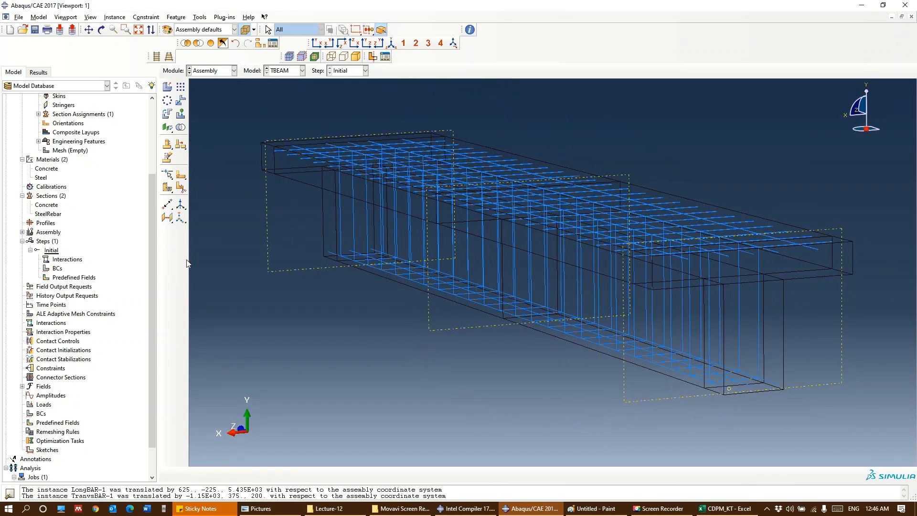
{"action": "left_click_drag", "start_coordinate": [436, 334], "coordinate": [374, 327], "text": "ctrl+alt"}
{"action": "left_click_drag", "start_coordinate": [615, 333], "coordinate": [488, 361], "text": "ctrl+alt"}
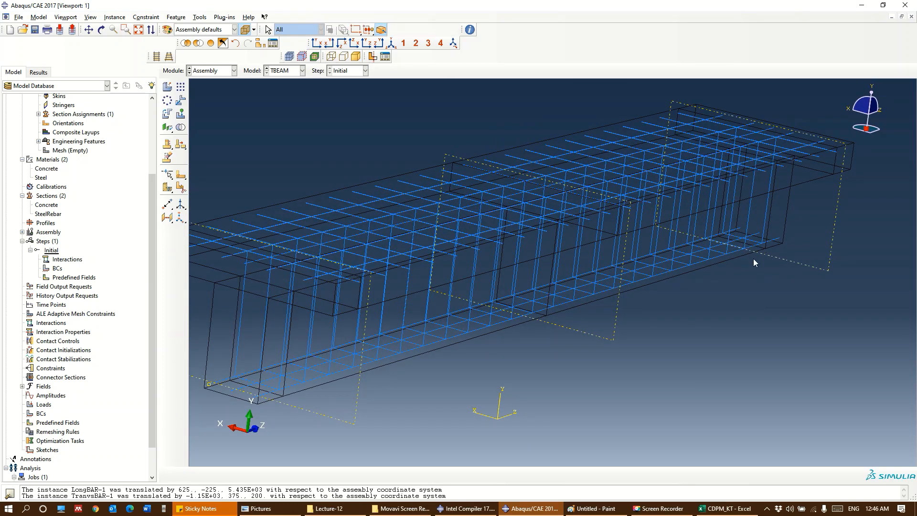
{"action": "double_click", "coordinate": [57, 268]}
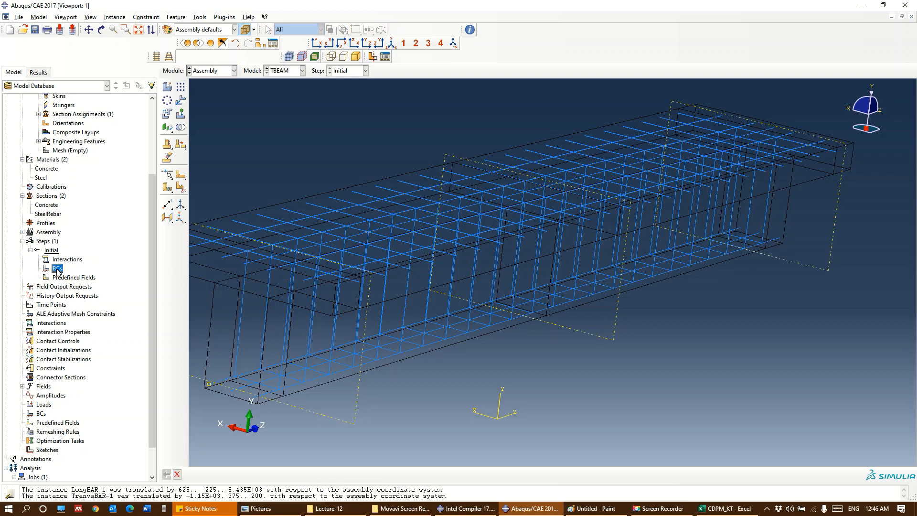
{"action": "left_click", "coordinate": [165, 174]}
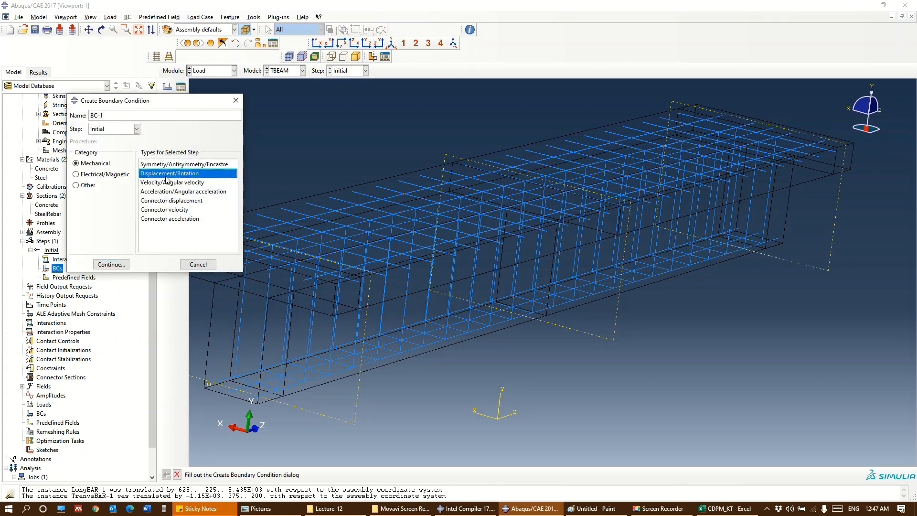
{"action": "left_click", "coordinate": [120, 266]}
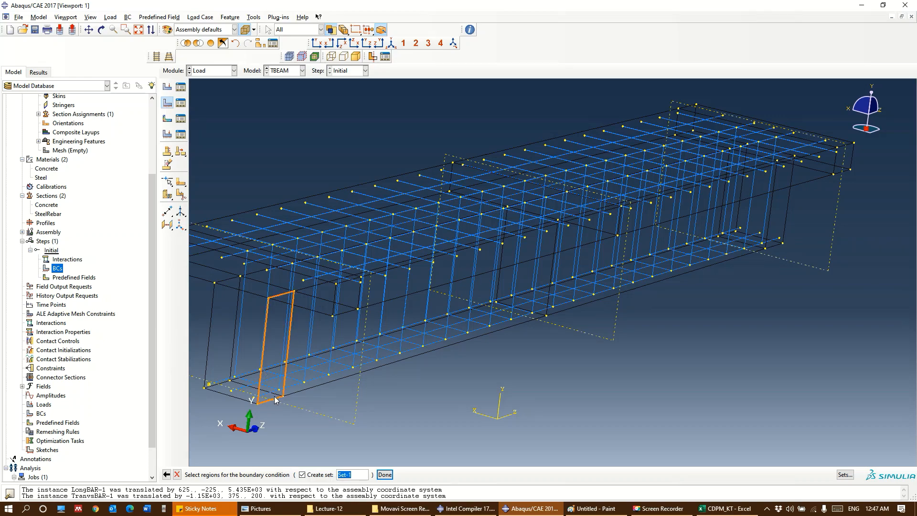
Assign BC-1 to the transverse bottom web edge at one end's support partition, restraining U1, U2 and U3
{"action": "middle_click_drag", "start_coordinate": [449, 373], "coordinate": [612, 364], "text": "ctrl+alt"}
{"action": "left_click_drag", "start_coordinate": [563, 393], "coordinate": [562, 321], "text": "ctrl+alt"}
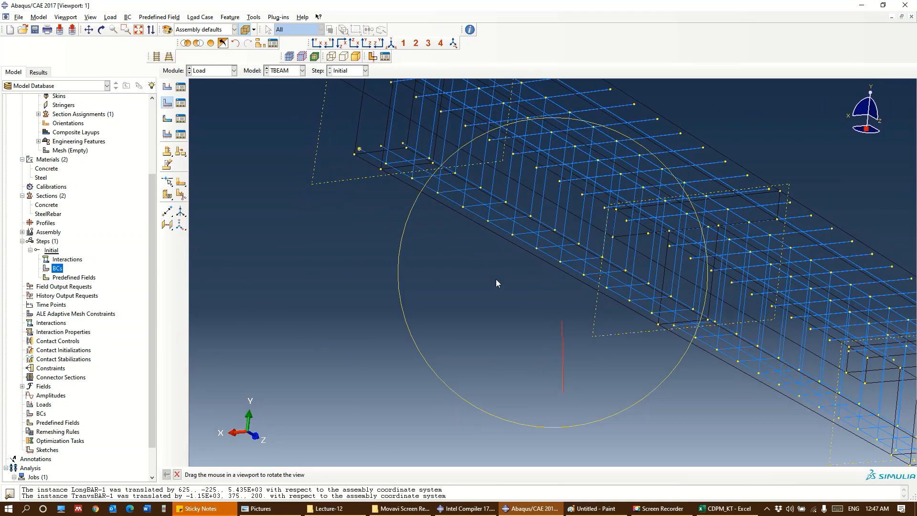
{"action": "left_click", "coordinate": [403, 167]}
{"action": "left_click", "coordinate": [384, 474]}
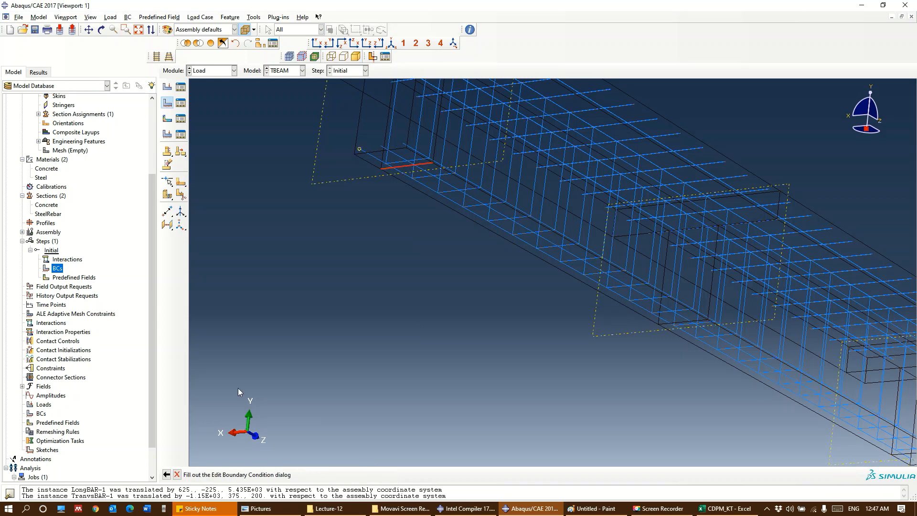
{"action": "left_click", "coordinate": [126, 149]}
{"action": "left_click", "coordinate": [126, 159]}
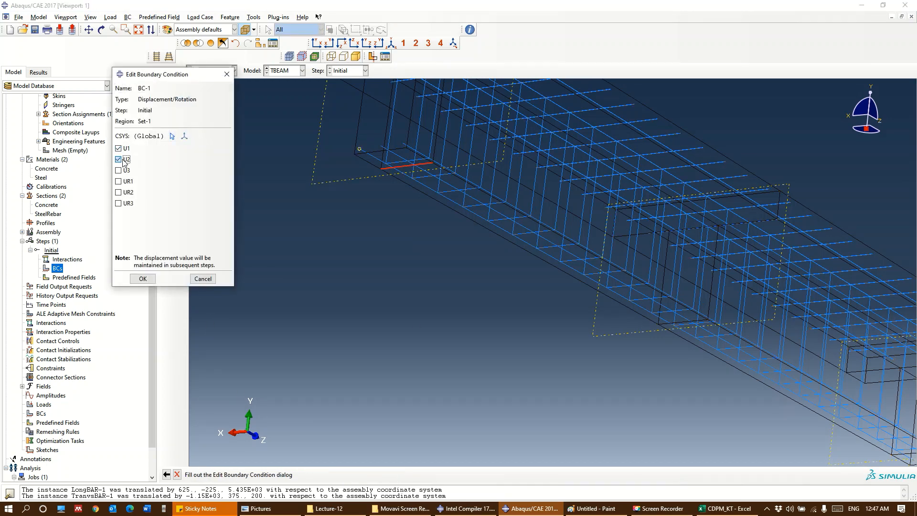
{"action": "left_click", "coordinate": [125, 171]}
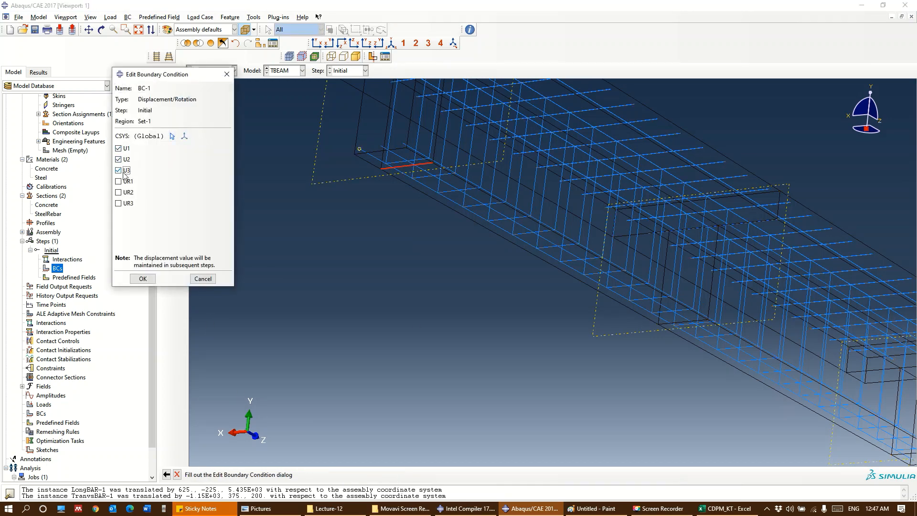
{"action": "left_click", "coordinate": [143, 278]}
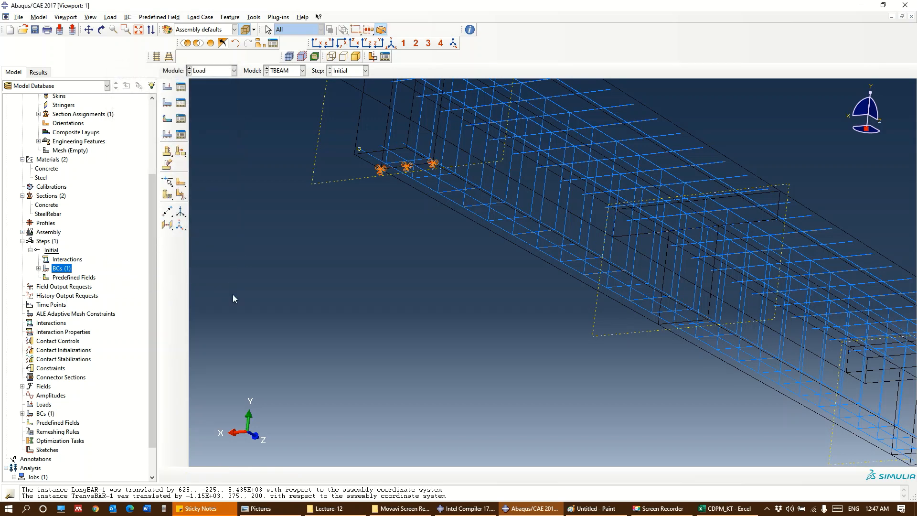
Create a Displacement/Rotation boundary condition named roller in the Initial step on the bottom web edge at the opposite support partition
{"action": "middle_click_drag", "start_coordinate": [431, 274], "coordinate": [376, 356], "text": "ctrl+alt"}
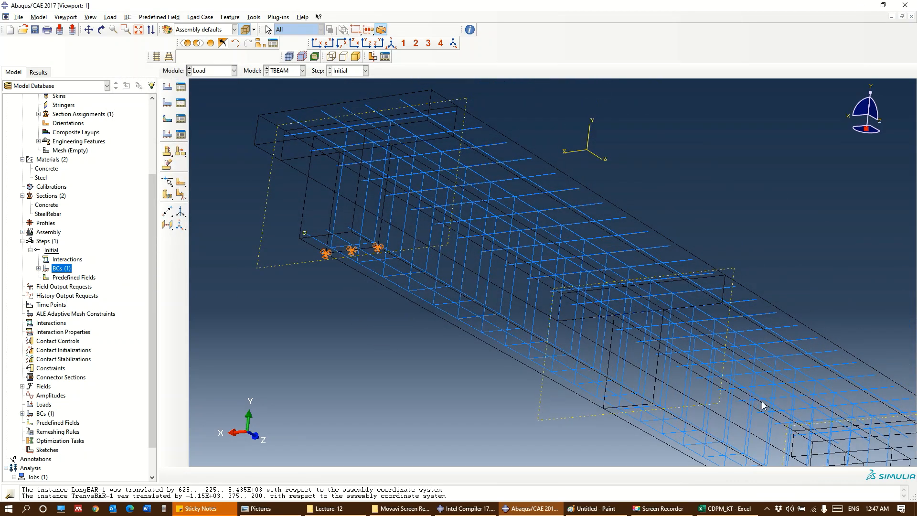
{"action": "middle_click_drag", "start_coordinate": [762, 405], "coordinate": [522, 223], "text": "ctrl+alt"}
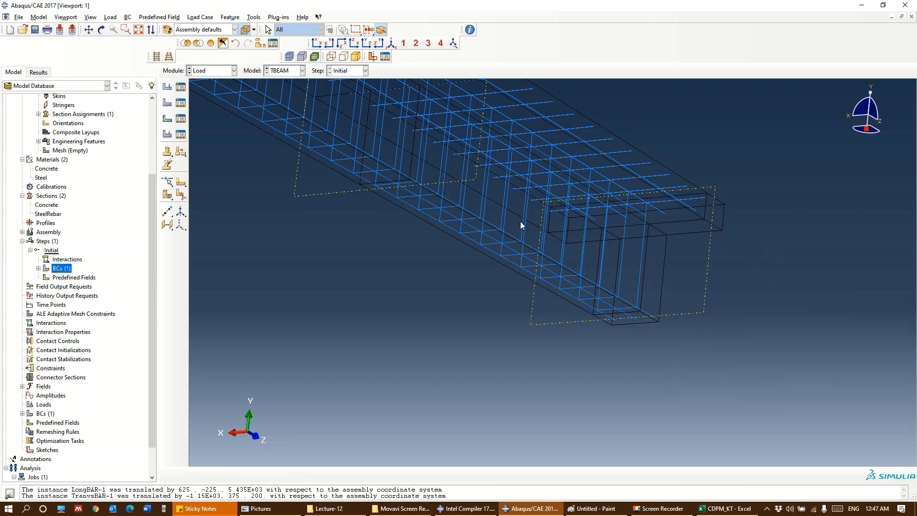
{"action": "double_click", "coordinate": [58, 270]}
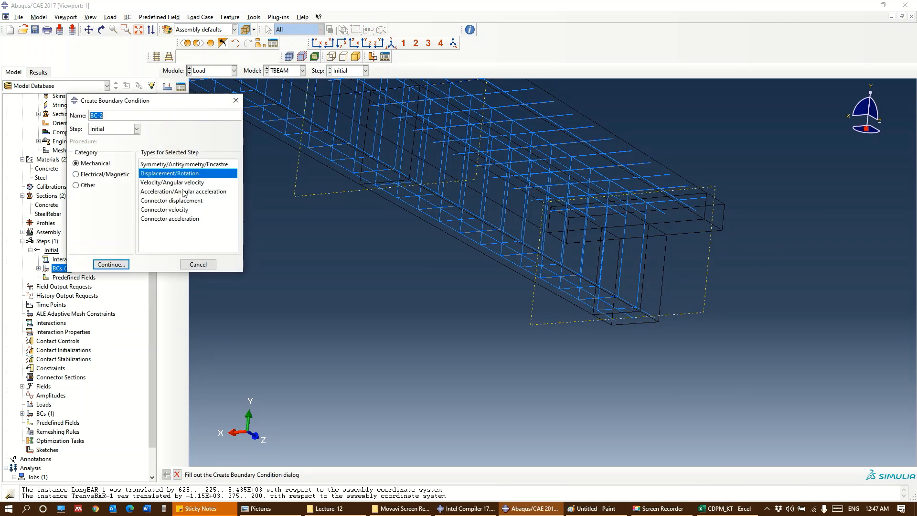
{"action": "type", "text": "roller"}
{"action": "left_click", "coordinate": [118, 267]}
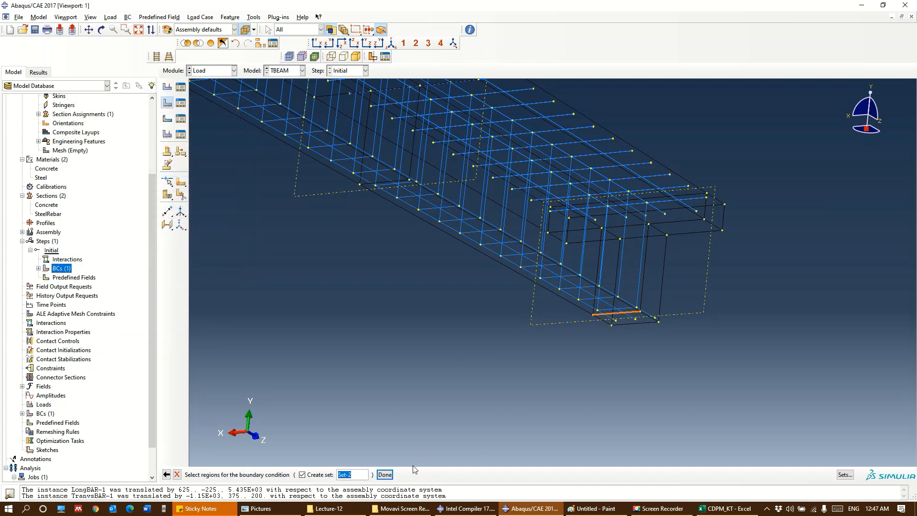
{"action": "left_click", "coordinate": [384, 474]}
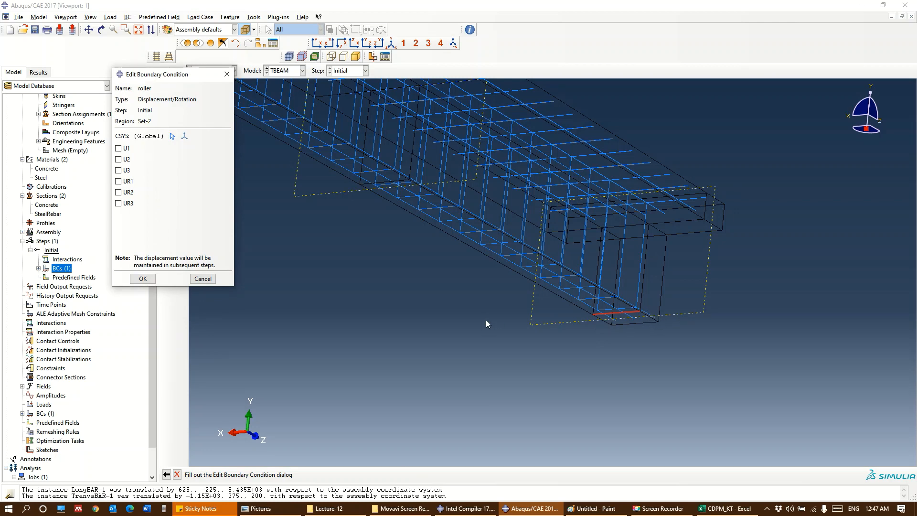
Restrain U1 and U2 for the roller boundary condition, leaving U3 free
{"action": "middle_click_drag", "start_coordinate": [485, 320], "coordinate": [524, 339], "text": "ctrl+alt"}
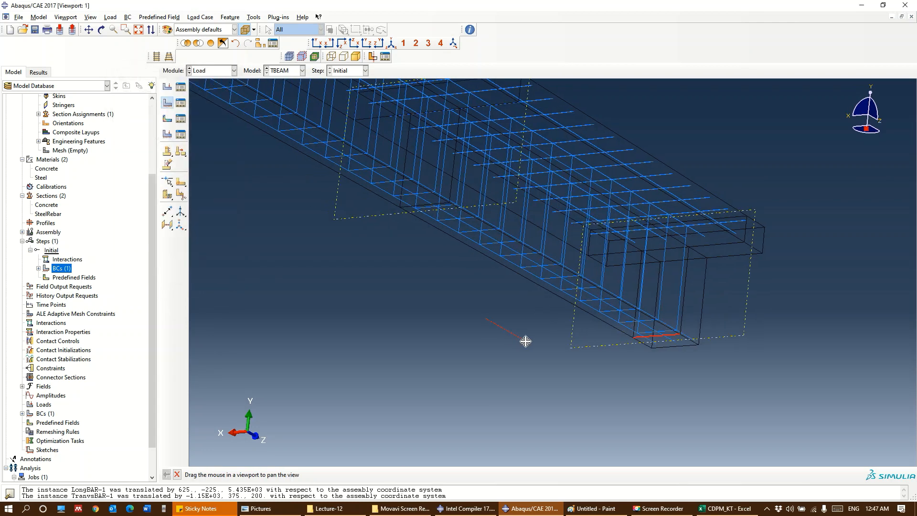
{"action": "left_click", "coordinate": [391, 44]}
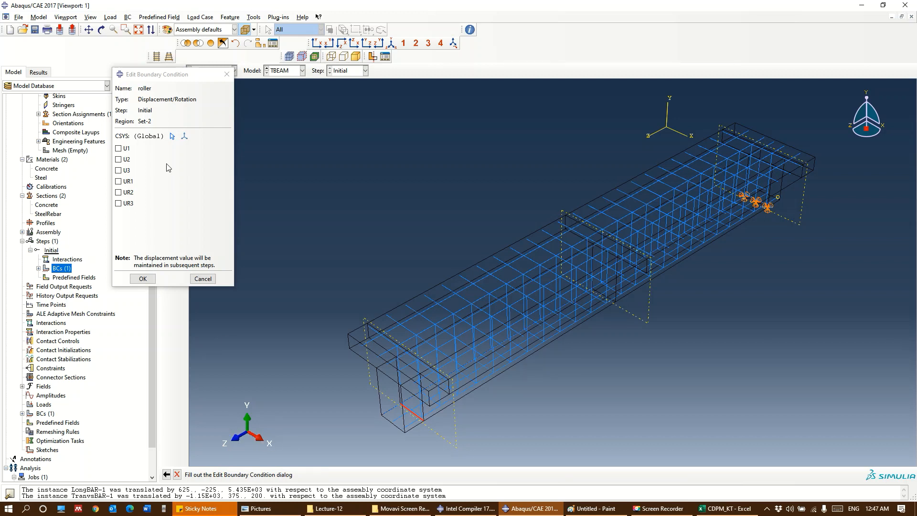
{"action": "left_click", "coordinate": [123, 149]}
{"action": "left_click", "coordinate": [121, 160]}
{"action": "left_click", "coordinate": [143, 279]}
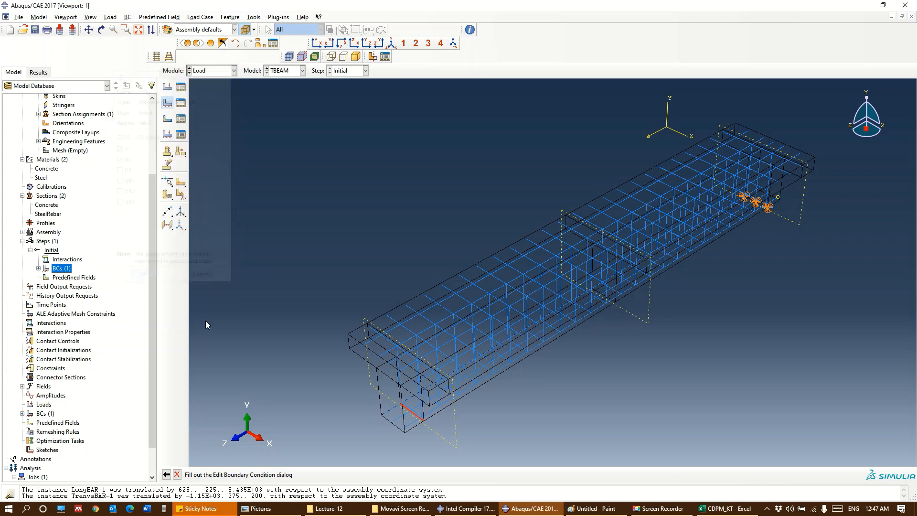
{"action": "left_click_drag", "start_coordinate": [458, 443], "coordinate": [382, 391], "text": "ctrl+alt"}
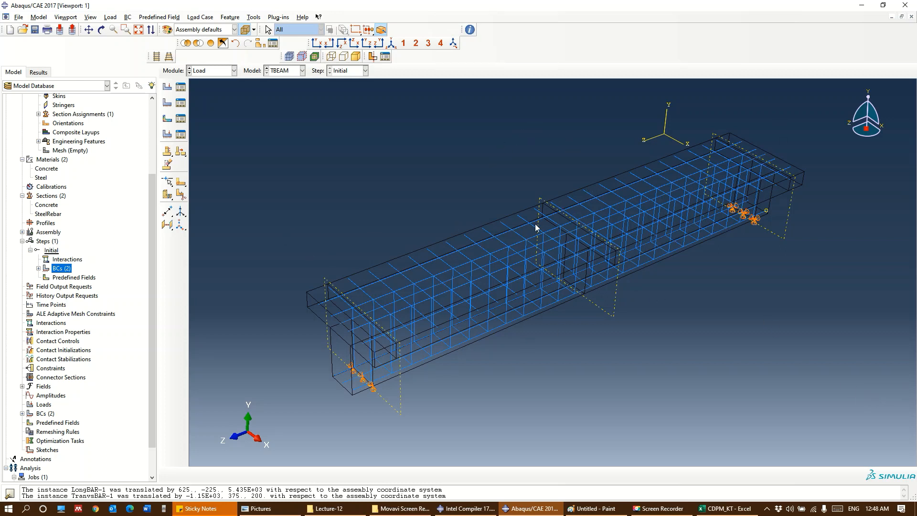
Create a Dynamic, Explicit analysis step named Step-1 after the Initial step
{"action": "left_click", "coordinate": [47, 241]}
{"action": "double_click", "coordinate": [47, 242]}
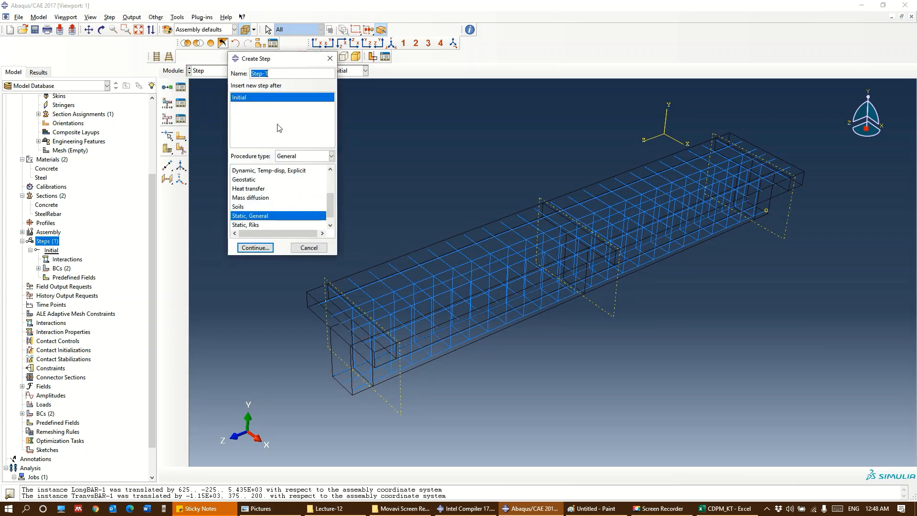
{"action": "left_click_drag", "start_coordinate": [327, 207], "coordinate": [327, 197]}
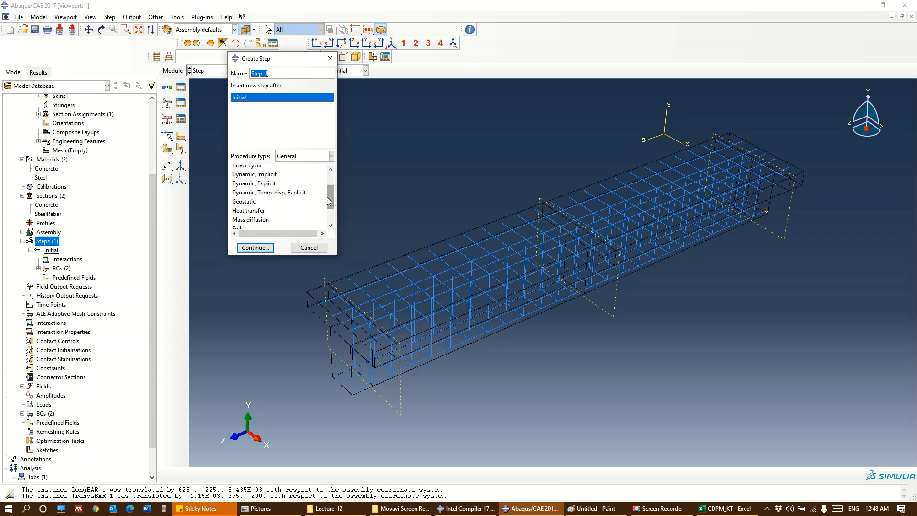
{"action": "left_click", "coordinate": [279, 184]}
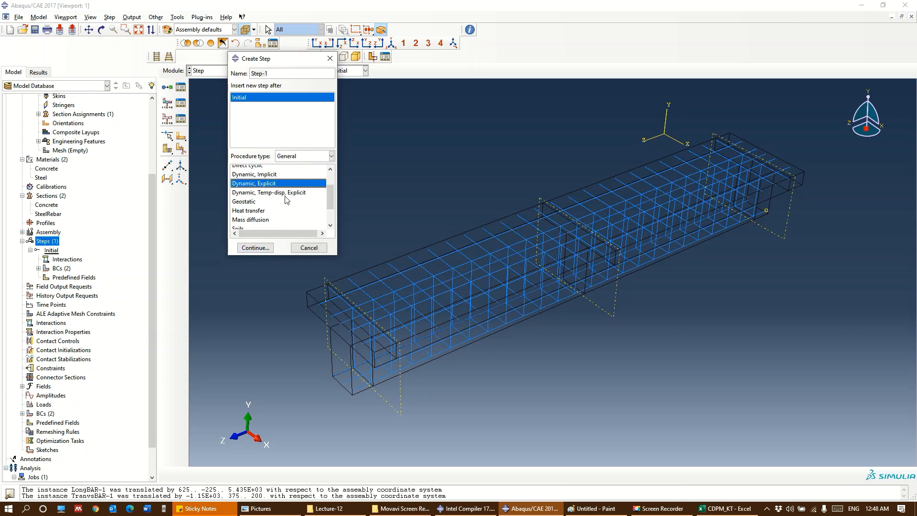
{"action": "left_click", "coordinate": [256, 248]}
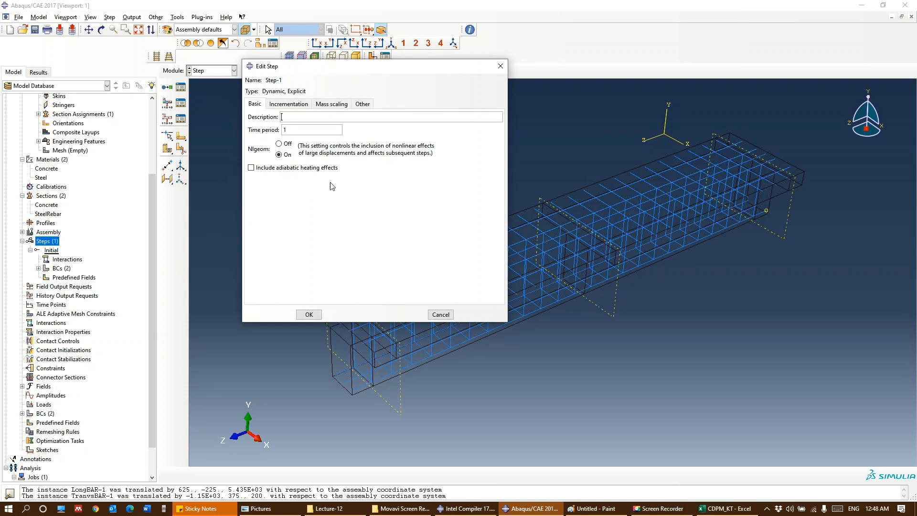
Add semi-automatic mass scaling to Step-1 for the whole model at the beginning of the step, with a factor of 1000
{"action": "left_click", "coordinate": [331, 104]}
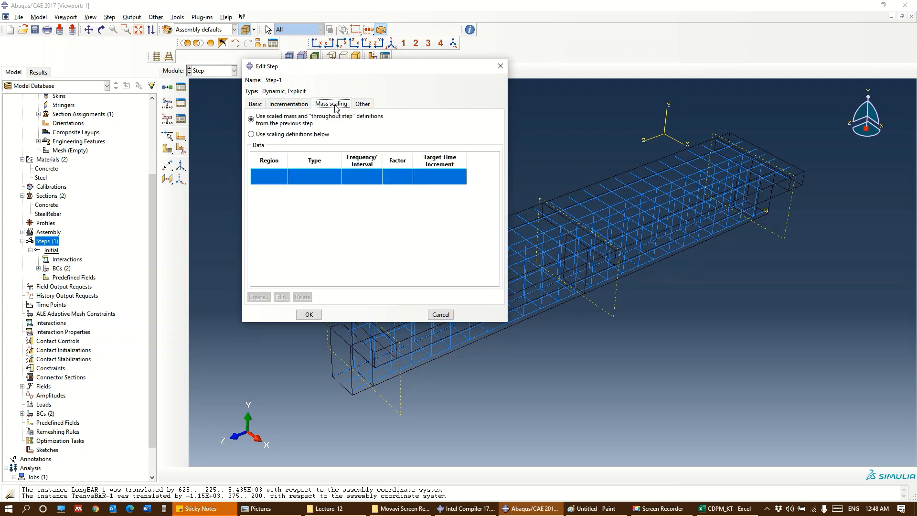
{"action": "left_click", "coordinate": [283, 136]}
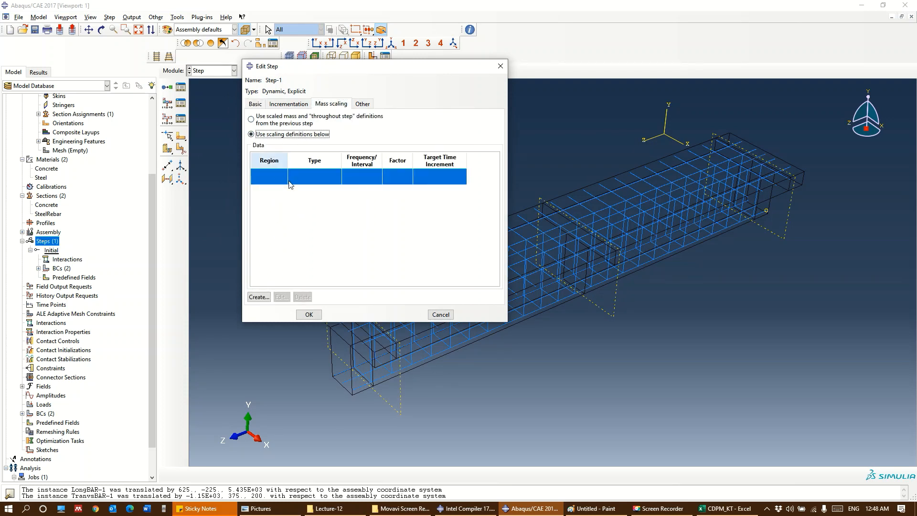
{"action": "left_click", "coordinate": [258, 296]}
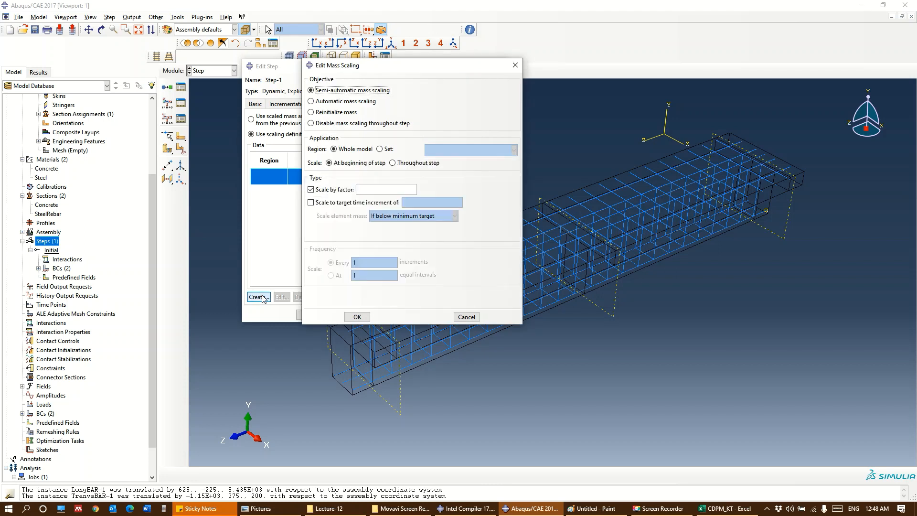
{"action": "left_click", "coordinate": [370, 190]}
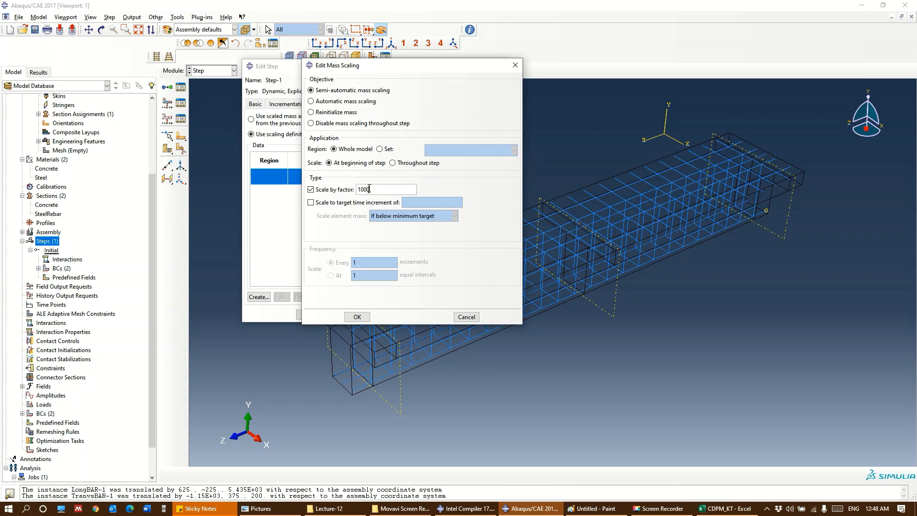
{"action": "left_click", "coordinate": [357, 317]}
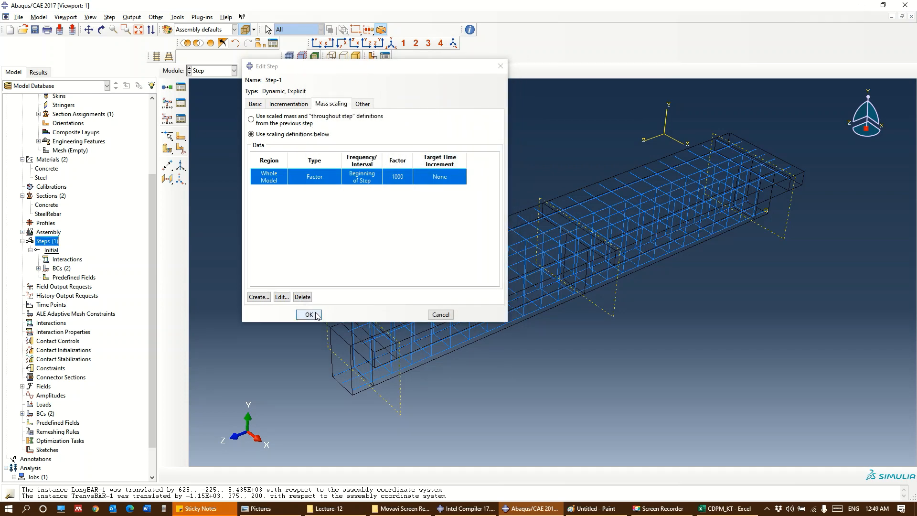
{"action": "left_click", "coordinate": [315, 313]}
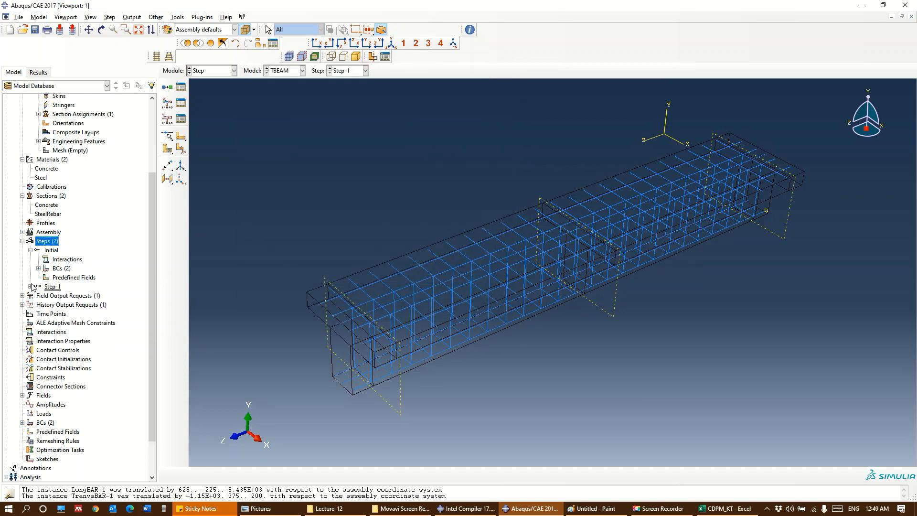
{"action": "left_click", "coordinate": [31, 287]}
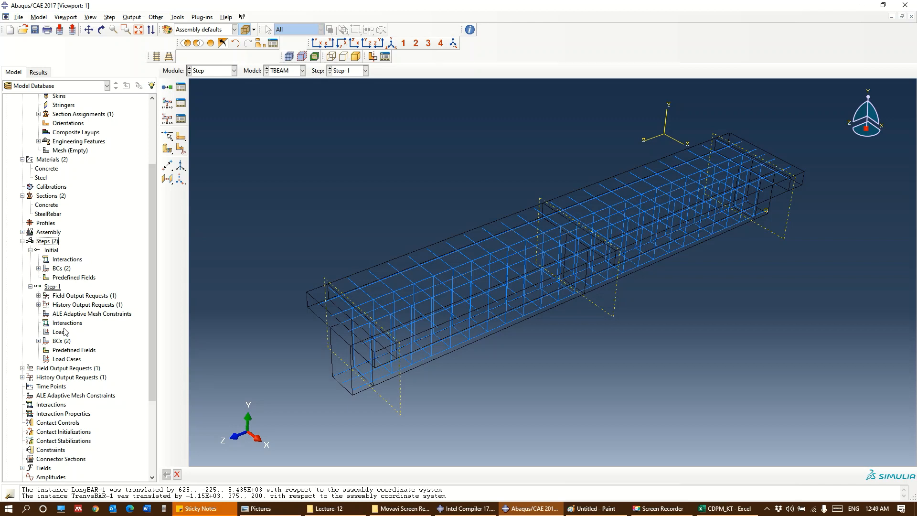
Create a Displacement/Rotation boundary condition named Disp in Step-1 on the top flange edge at midspan, with U2 set to -5
{"action": "left_click", "coordinate": [38, 341]}
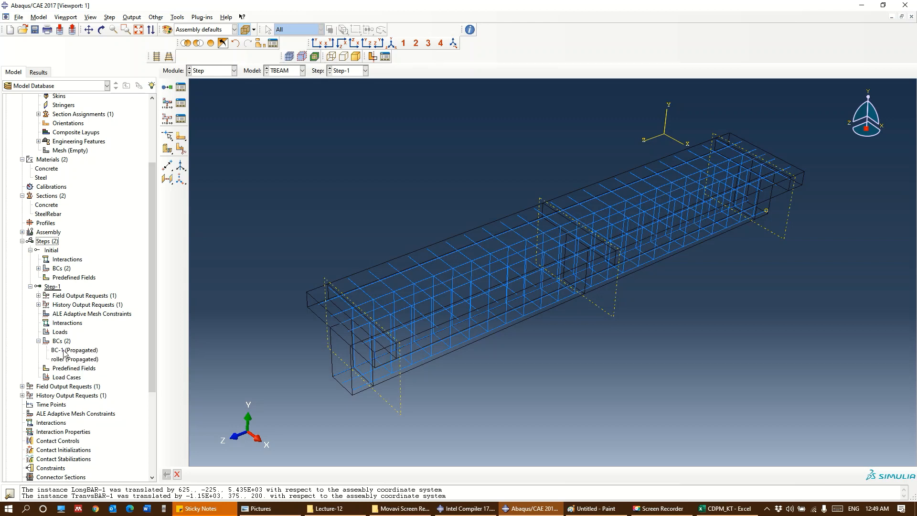
{"action": "double_click", "coordinate": [61, 340]}
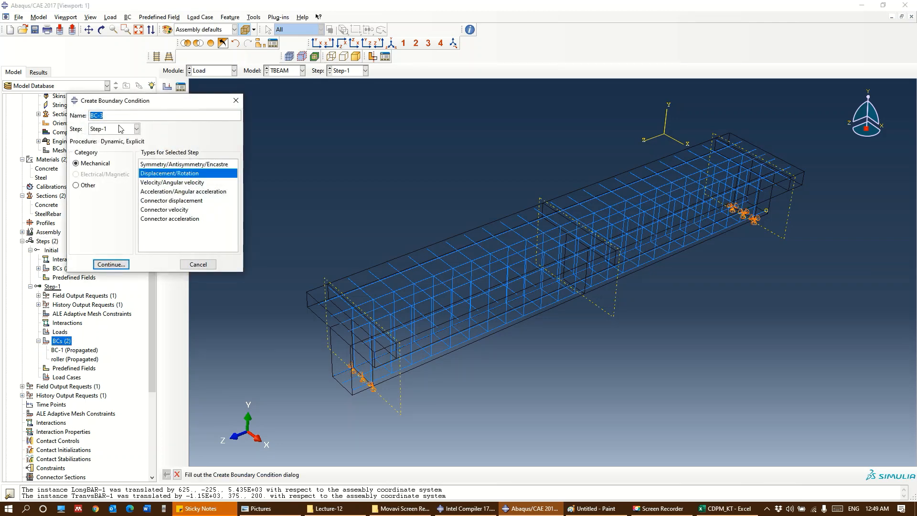
{"action": "type", "text": "Disp"}
{"action": "left_click", "coordinate": [122, 264]}
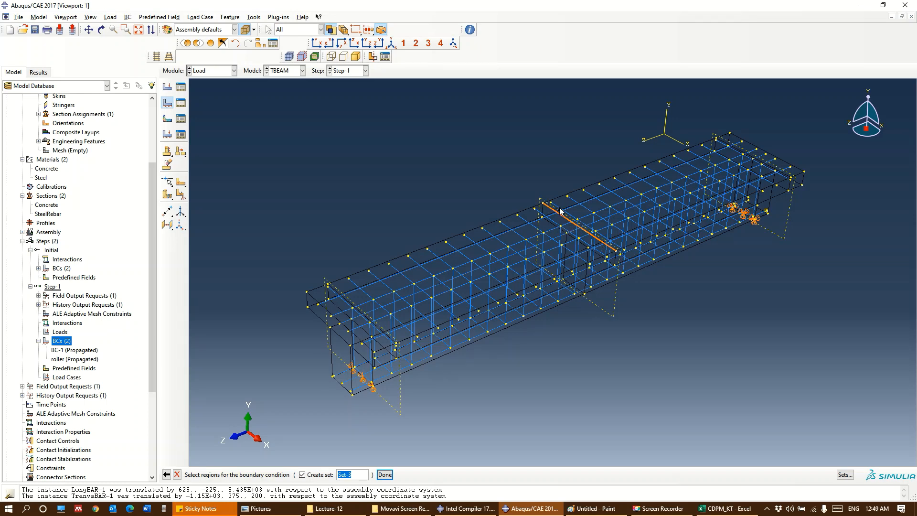
{"action": "left_click", "coordinate": [574, 225]}
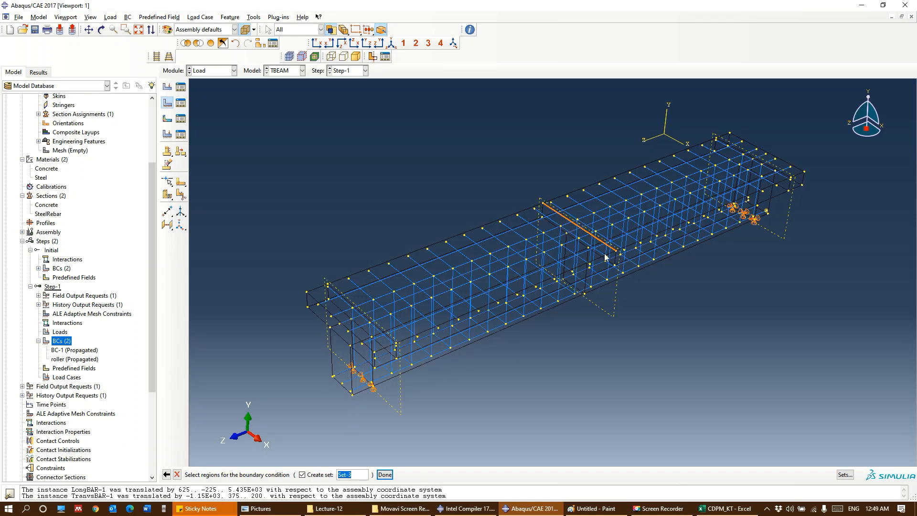
{"action": "left_click", "coordinate": [385, 474]}
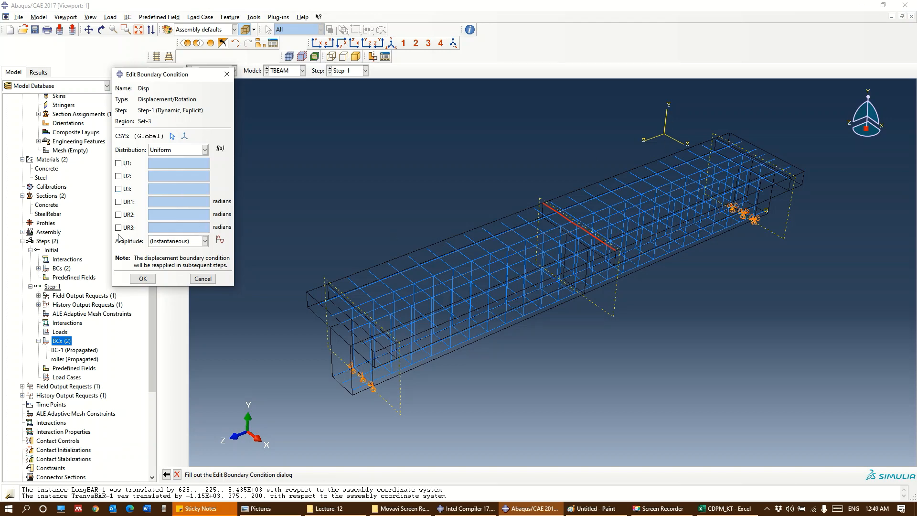
{"action": "left_click", "coordinate": [118, 176]}
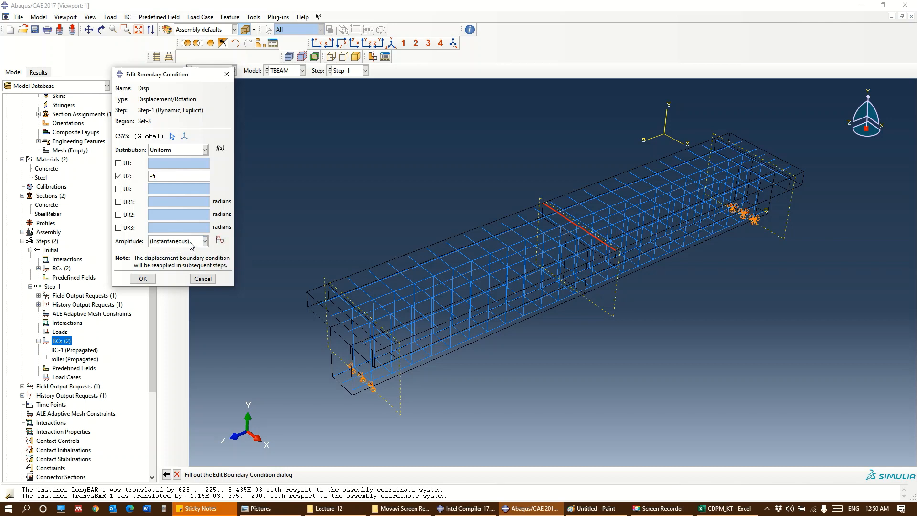
{"action": "left_click", "coordinate": [144, 278]}
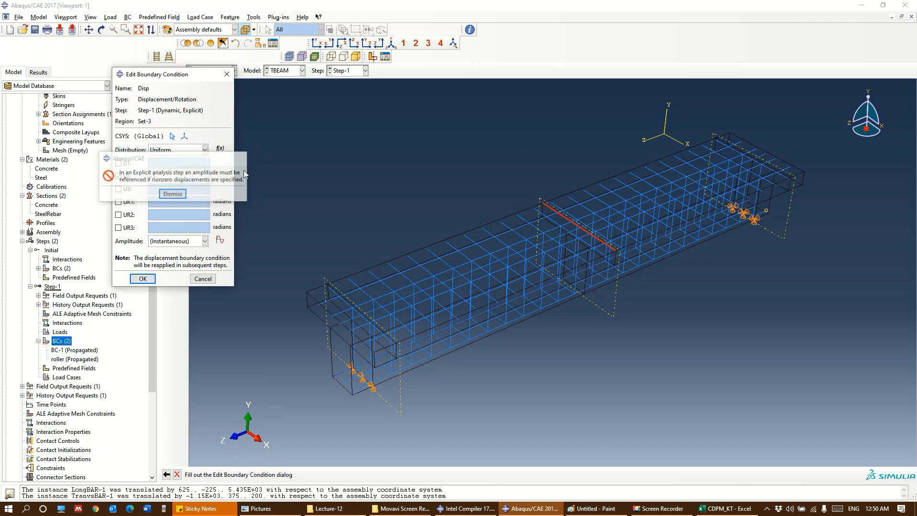
Create a tabular amplitude named Amp-1s with a first row of time 0, amplitude 0 and a second row at time 1
{"action": "left_click", "coordinate": [219, 239]}
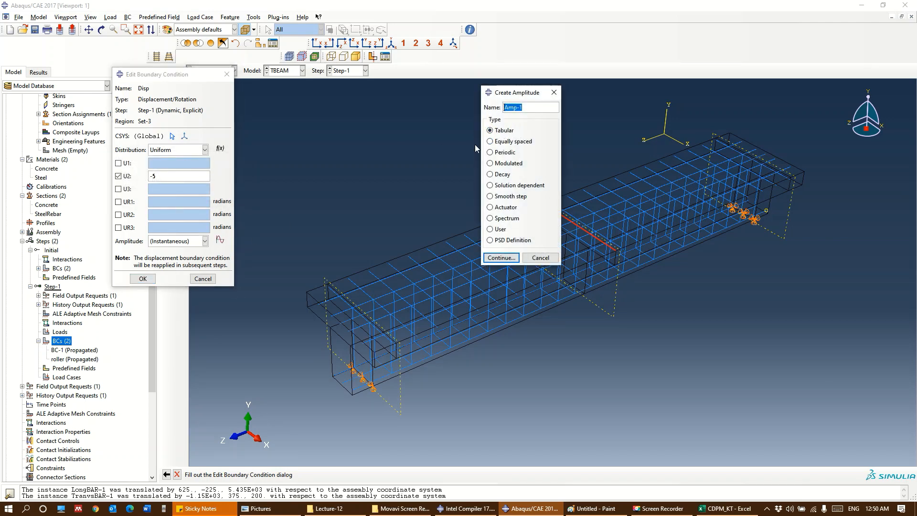
{"action": "left_click", "coordinate": [531, 108]}
{"action": "type", "text": "s"}
{"action": "left_click", "coordinate": [509, 258]}
{"action": "left_click", "coordinate": [293, 137]}
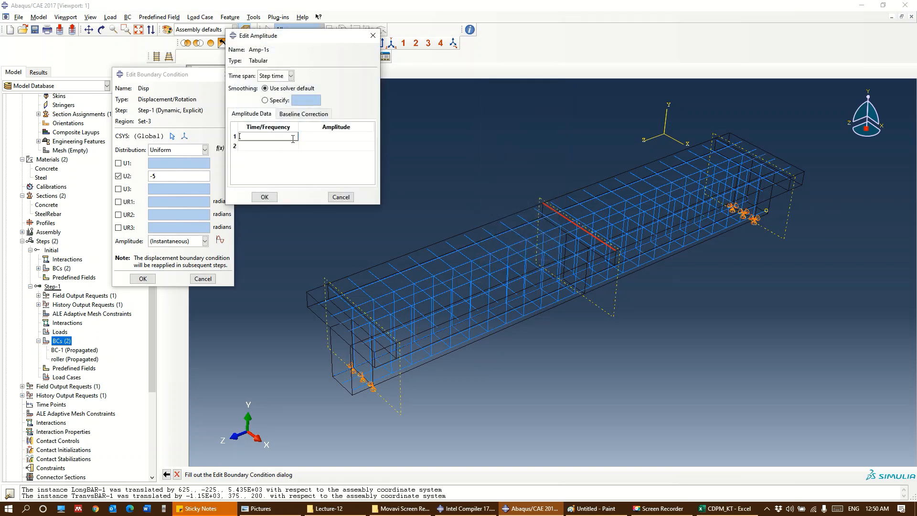
{"action": "type", "text": "0"}
{"action": "key", "text": "Tab"}
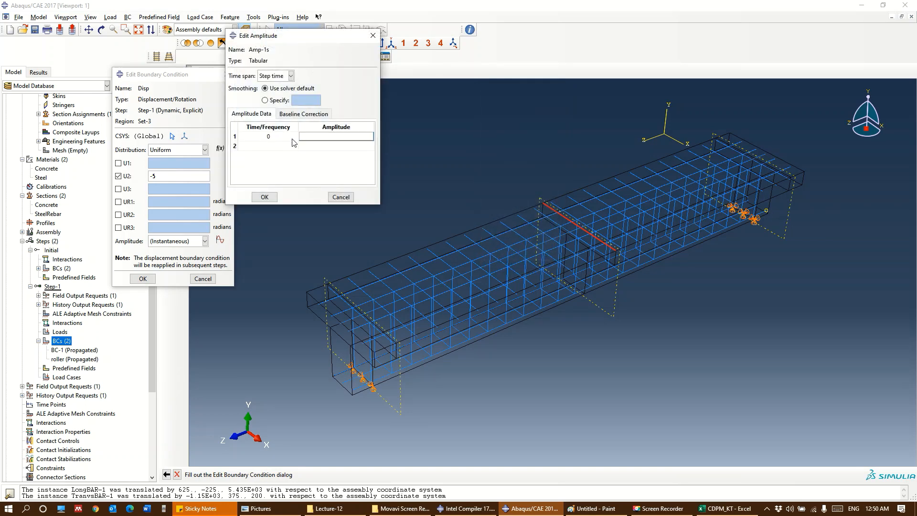
{"action": "type", "text": "0"}
{"action": "key", "text": "Tab"}
{"action": "type", "text": "1"}
{"action": "key", "text": "Tab"}
{"action": "left_click", "coordinate": [265, 196]}
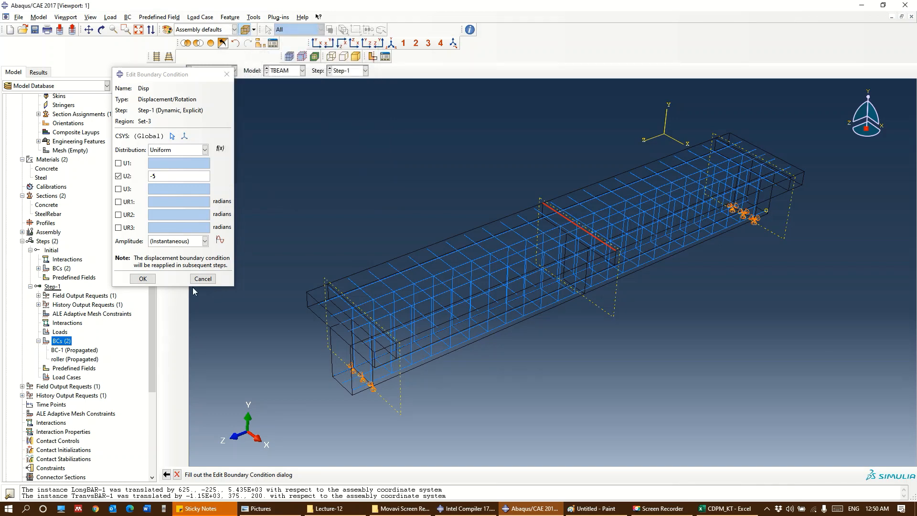
Assign the Amp-1s amplitude to the Disp boundary condition and accept its definition
{"action": "left_click", "coordinate": [185, 243]}
{"action": "left_click", "coordinate": [171, 260]}
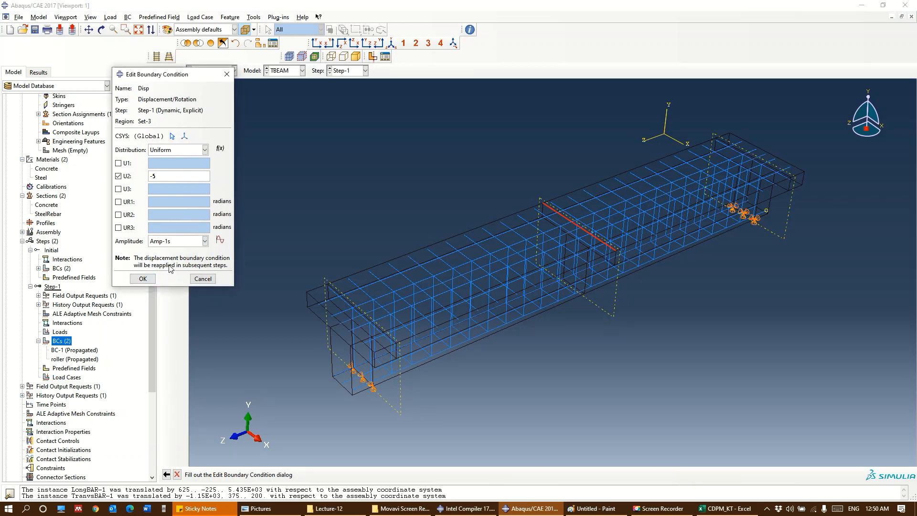
{"action": "left_click", "coordinate": [144, 280]}
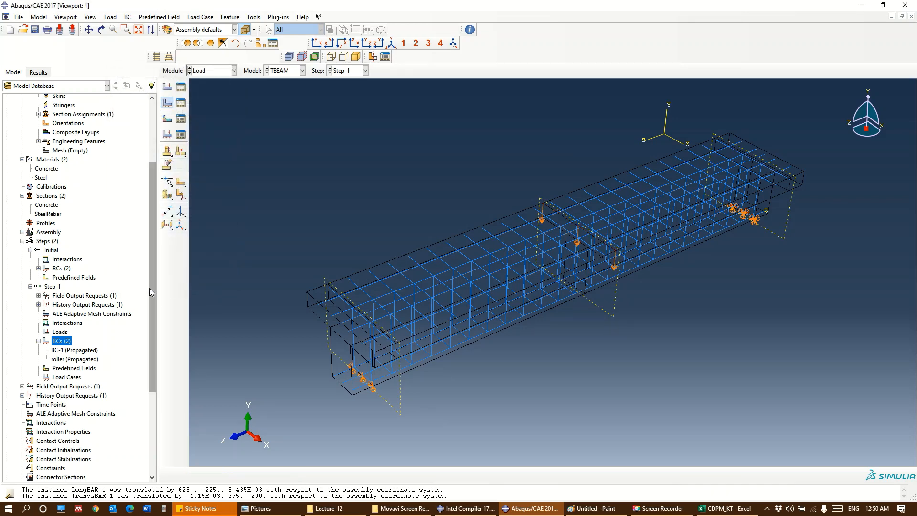
Add compressive damage DAMAGEC and tensile damage DAMAGET to the output variables of field output request F-Output-1
{"action": "left_click", "coordinate": [22, 241]}
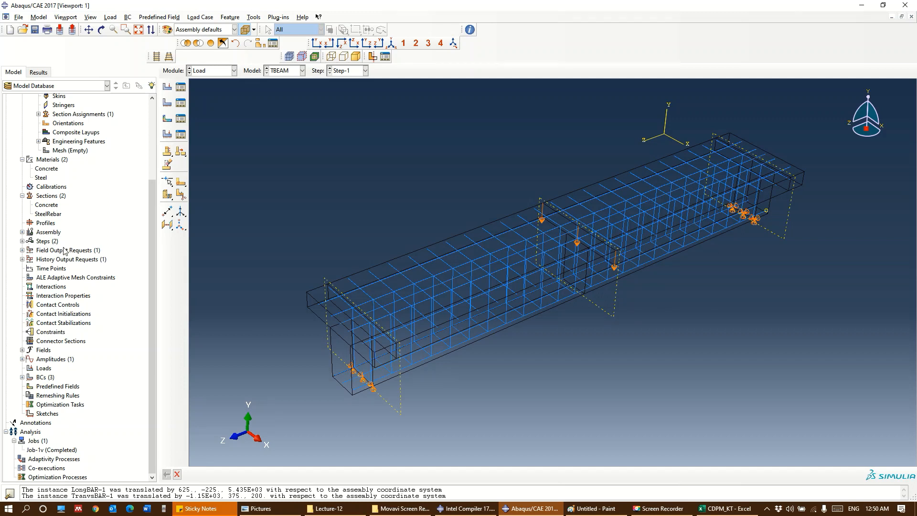
{"action": "left_click", "coordinate": [22, 251]}
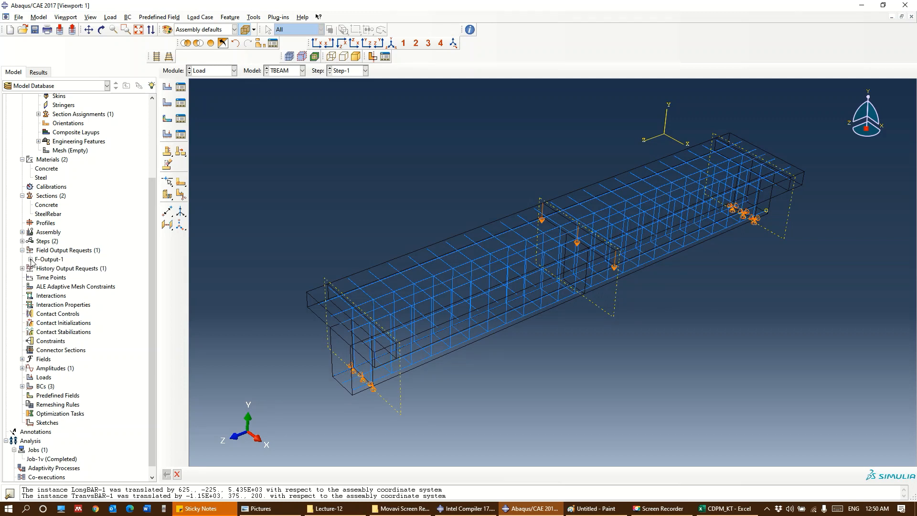
{"action": "left_click", "coordinate": [30, 259]}
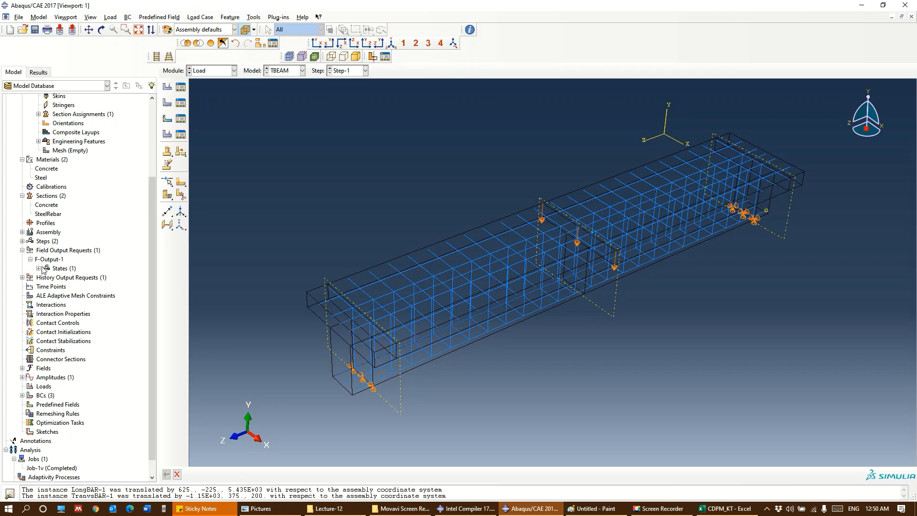
{"action": "double_click", "coordinate": [41, 260]}
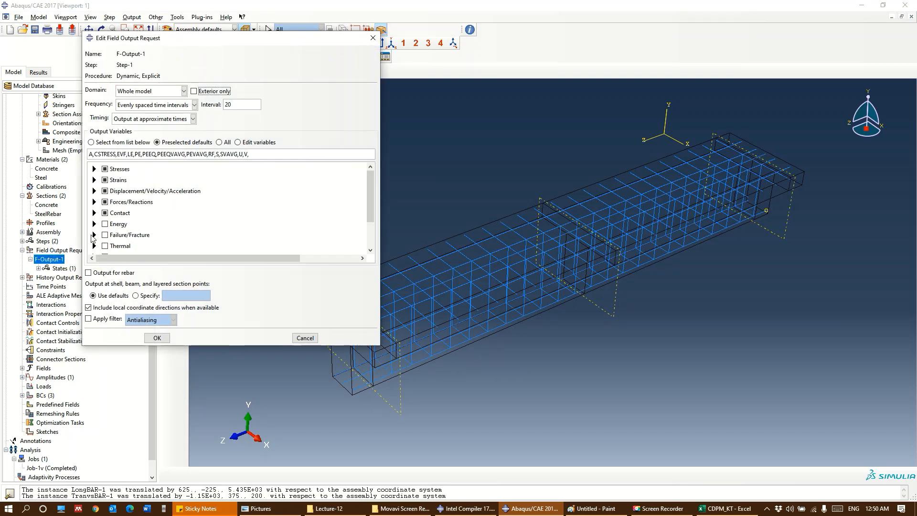
{"action": "left_click", "coordinate": [94, 235]}
{"action": "scroll", "coordinate": [143, 216], "scroll_direction": "down", "scroll_amount": 2}
{"action": "left_click", "coordinate": [143, 206]}
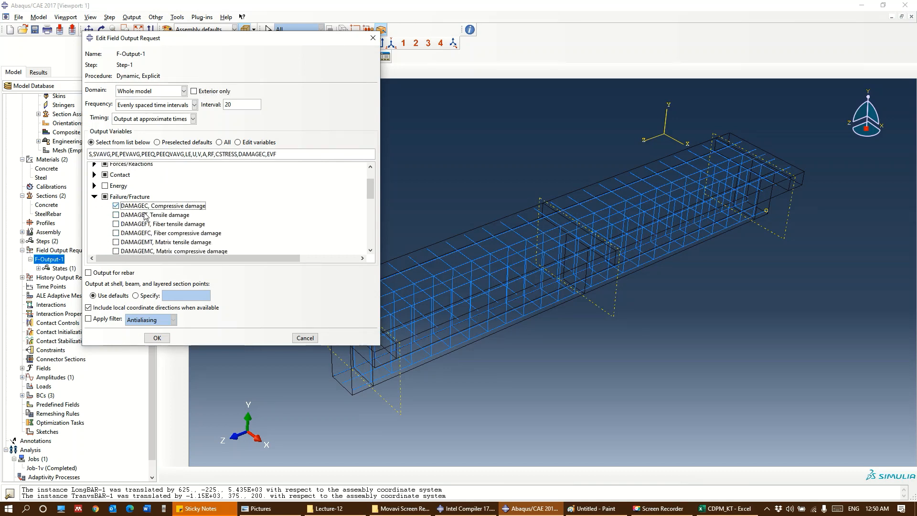
{"action": "left_click", "coordinate": [142, 215]}
{"action": "left_click", "coordinate": [157, 337]}
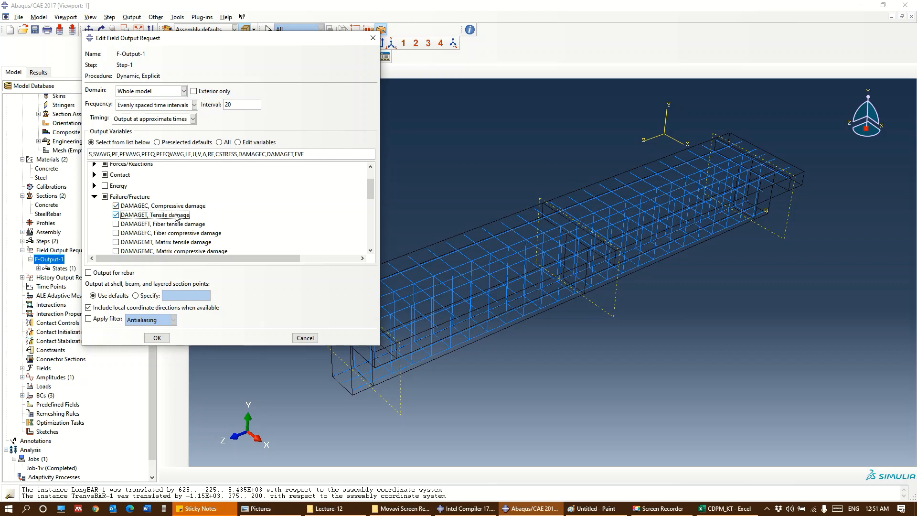
{"action": "left_click", "coordinate": [156, 338]}
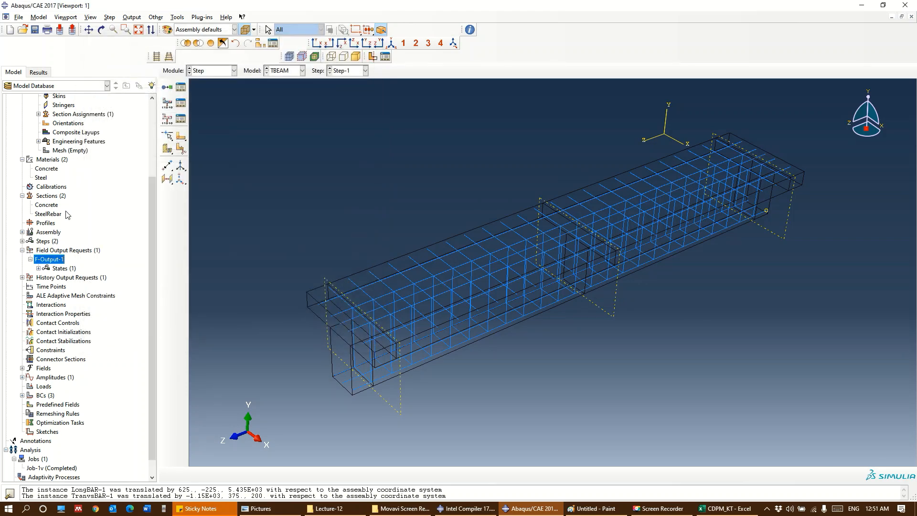
Start an Embedded region constraint, hide the TBEAM-1 instance, and select the entire reinforcement cage as the embedded region
{"action": "scroll", "coordinate": [67, 214], "scroll_direction": "down", "scroll_amount": 1}
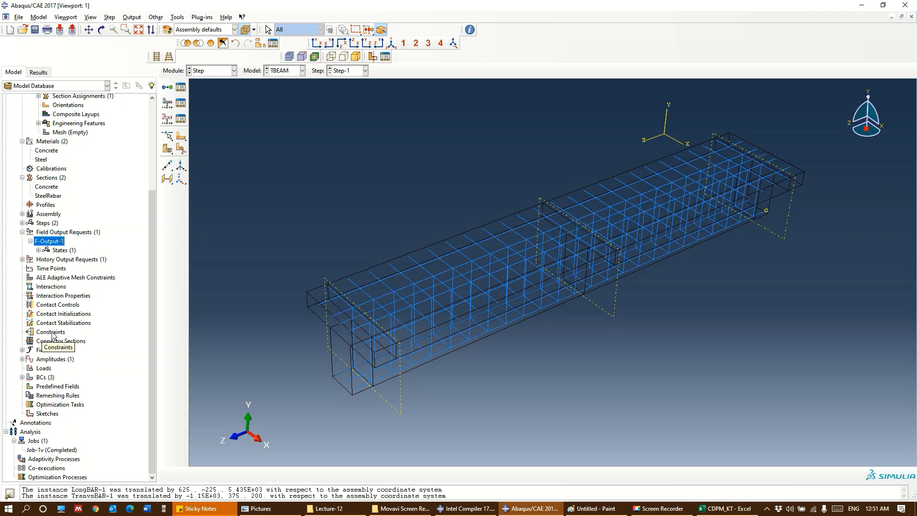
{"action": "double_click", "coordinate": [53, 333]}
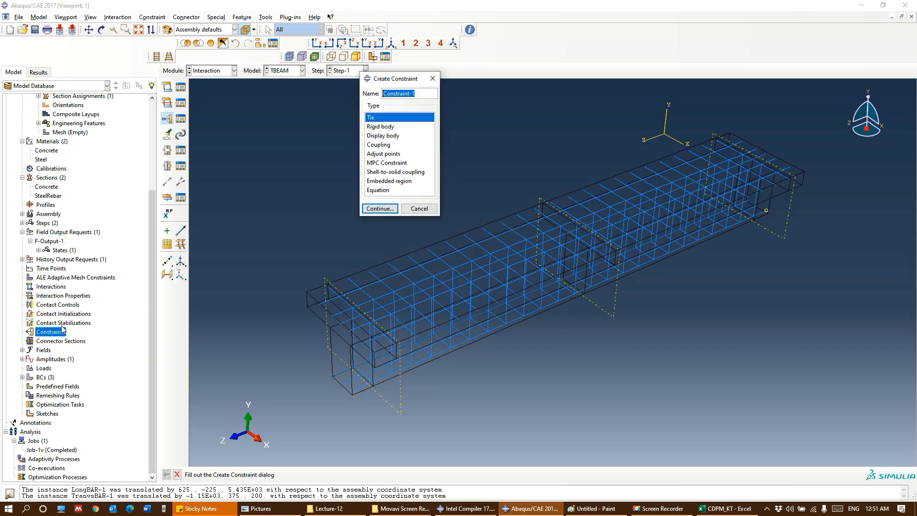
{"action": "left_click", "coordinate": [385, 180]}
{"action": "left_click", "coordinate": [378, 209]}
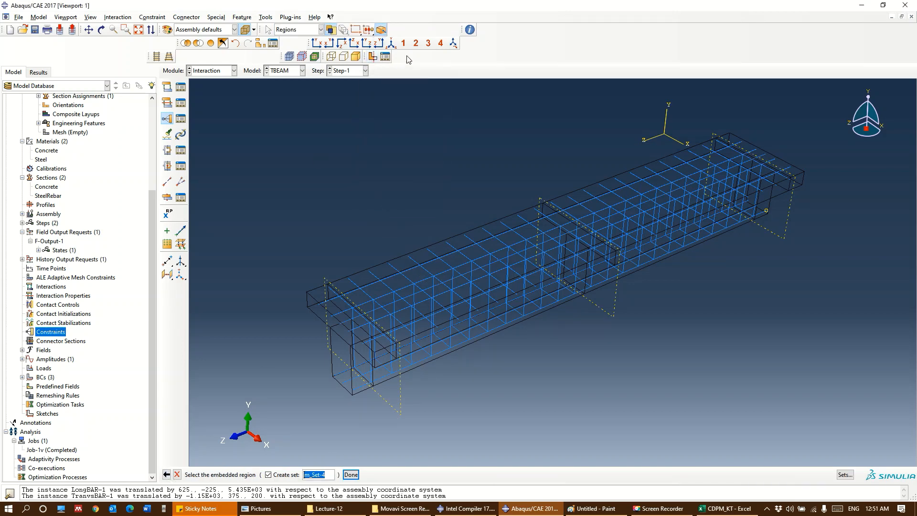
{"action": "left_click", "coordinate": [260, 43]}
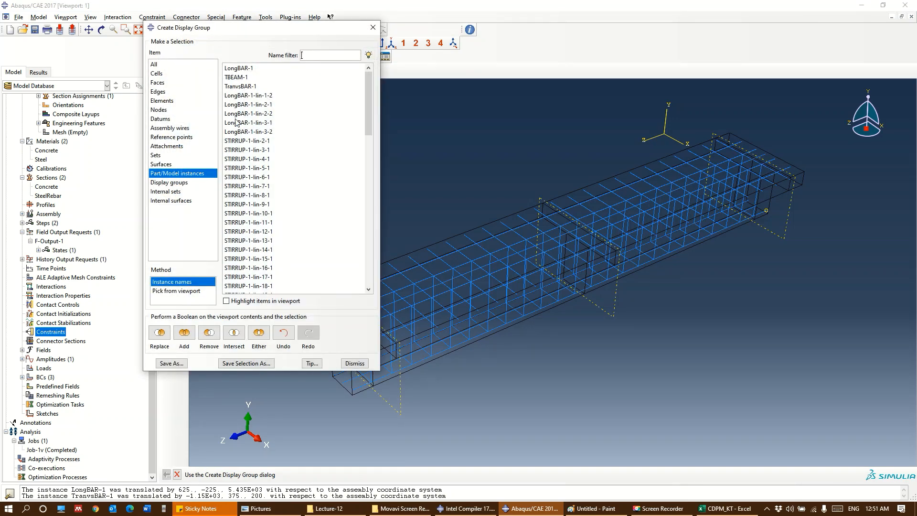
{"action": "left_click", "coordinate": [241, 77]}
{"action": "left_click", "coordinate": [217, 337]}
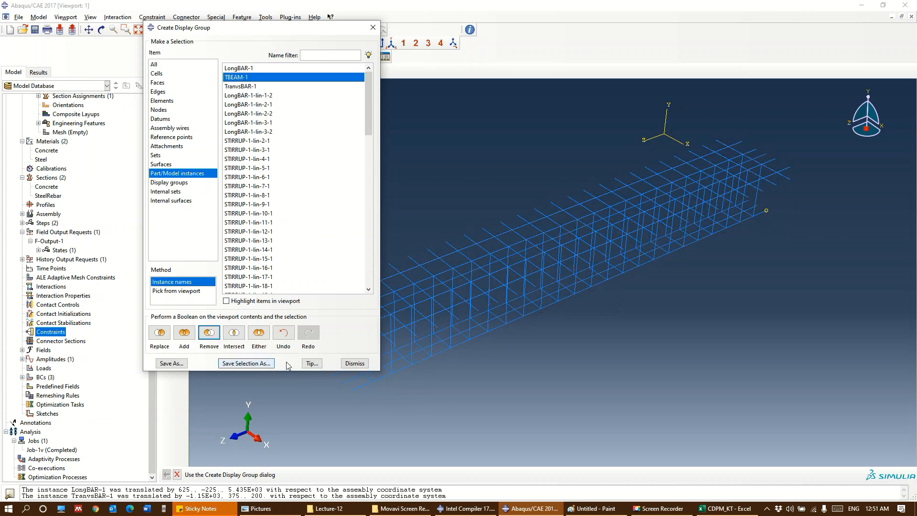
{"action": "left_click", "coordinate": [354, 363]}
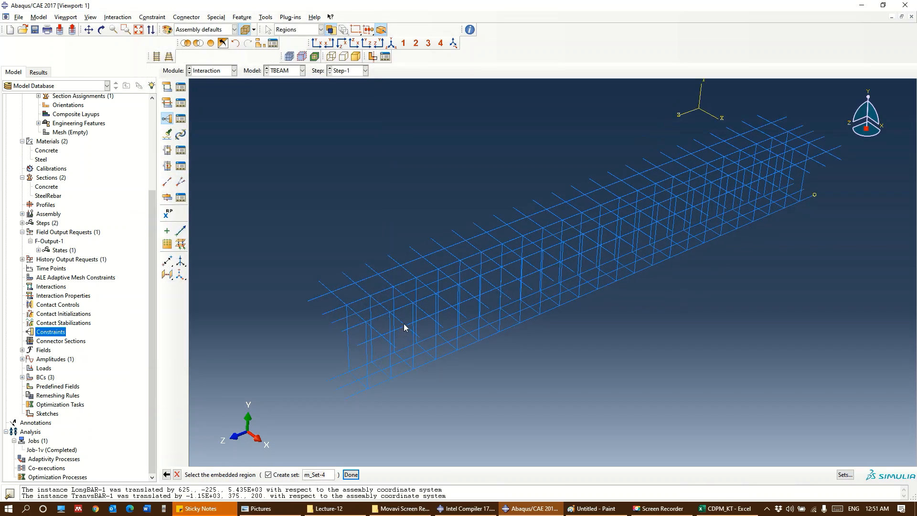
{"action": "left_click_drag", "start_coordinate": [775, 396], "coordinate": [376, 196]}
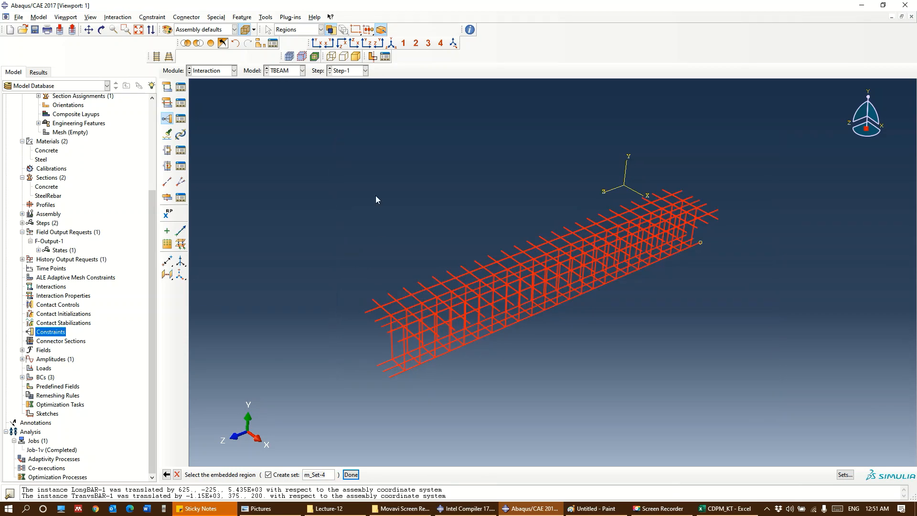
{"action": "left_click", "coordinate": [351, 474]}
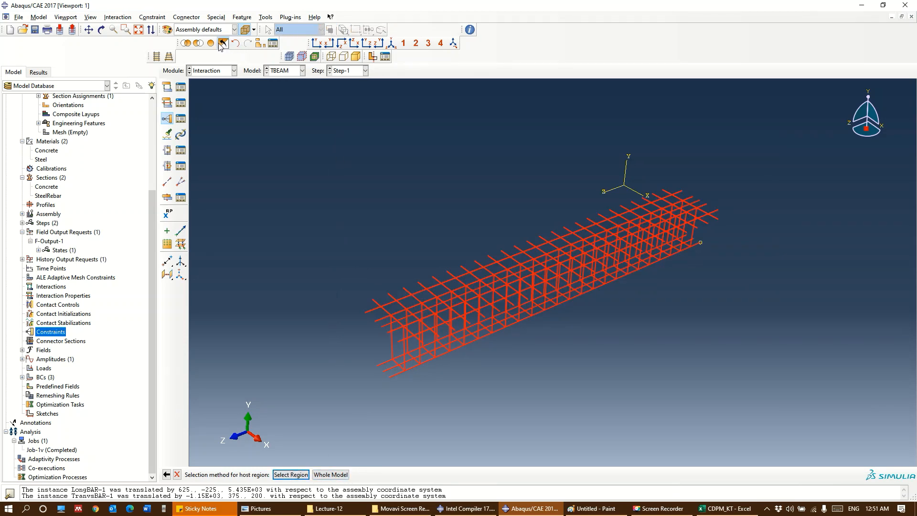
Display only the concrete beam, select all of it as the host region, and accept the embedded constraint with default tolerances
{"action": "scroll", "coordinate": [593, 382], "scroll_direction": "up", "scroll_amount": 1}
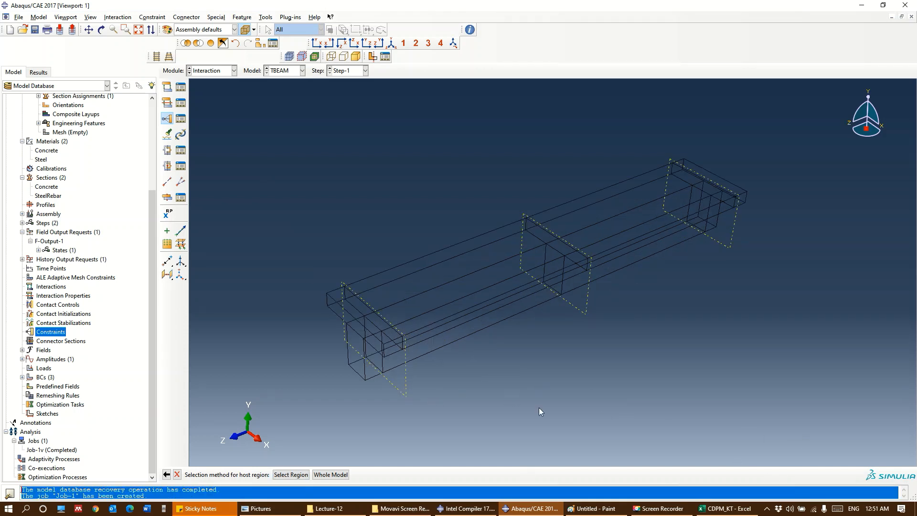
{"action": "left_click", "coordinate": [453, 492]}
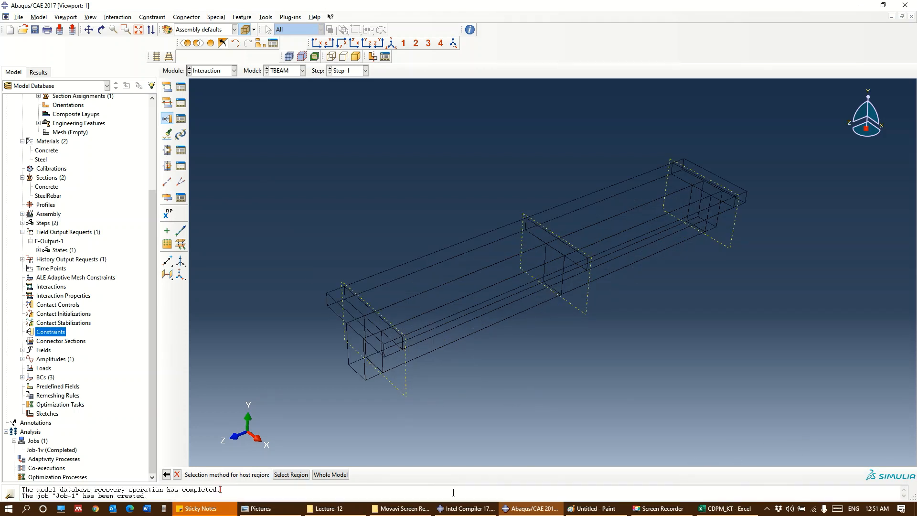
{"action": "left_click", "coordinate": [291, 474]}
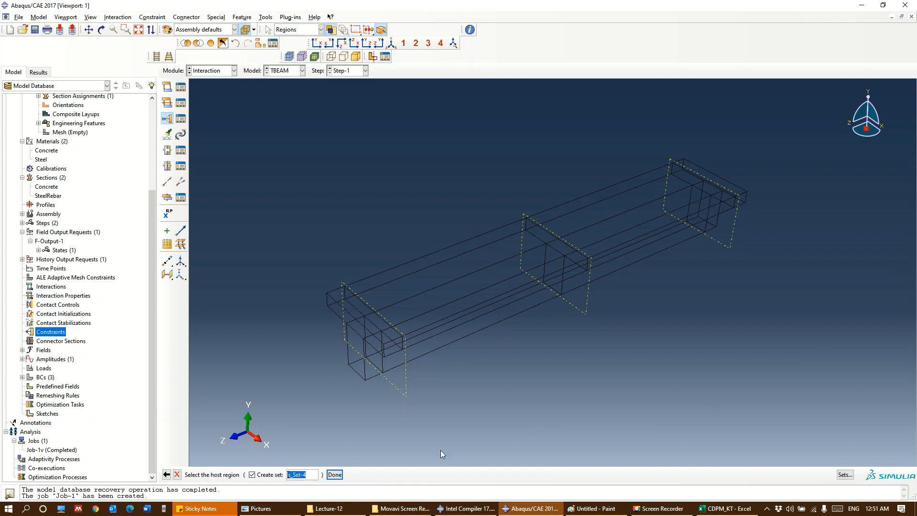
{"action": "left_click_drag", "start_coordinate": [761, 413], "coordinate": [297, 113]}
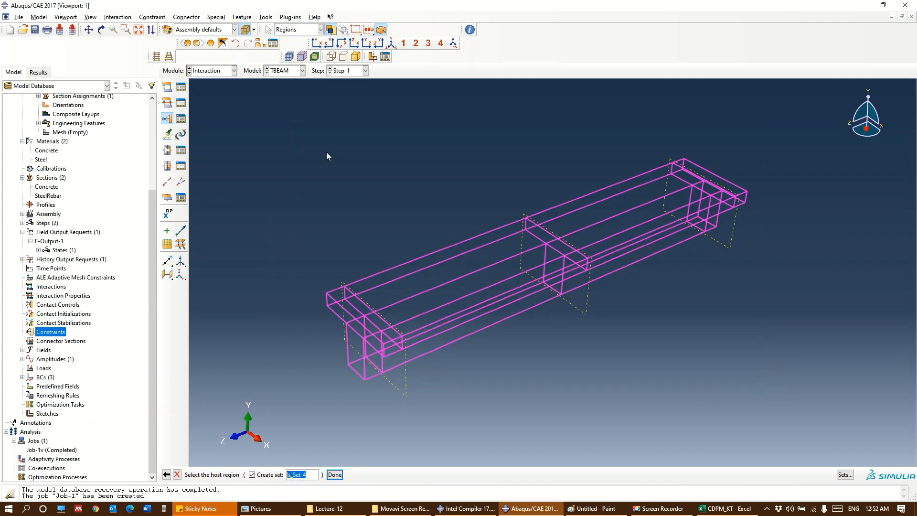
{"action": "left_click", "coordinate": [334, 474]}
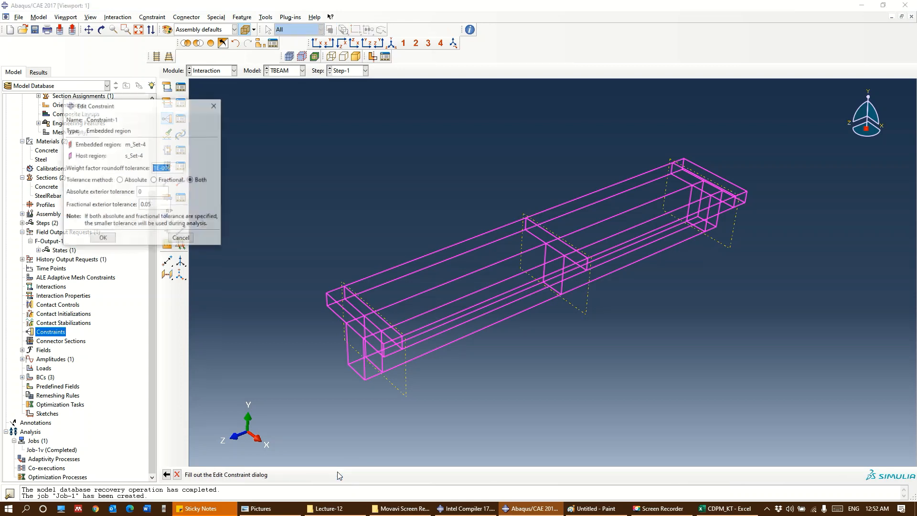
{"action": "left_click", "coordinate": [103, 238]}
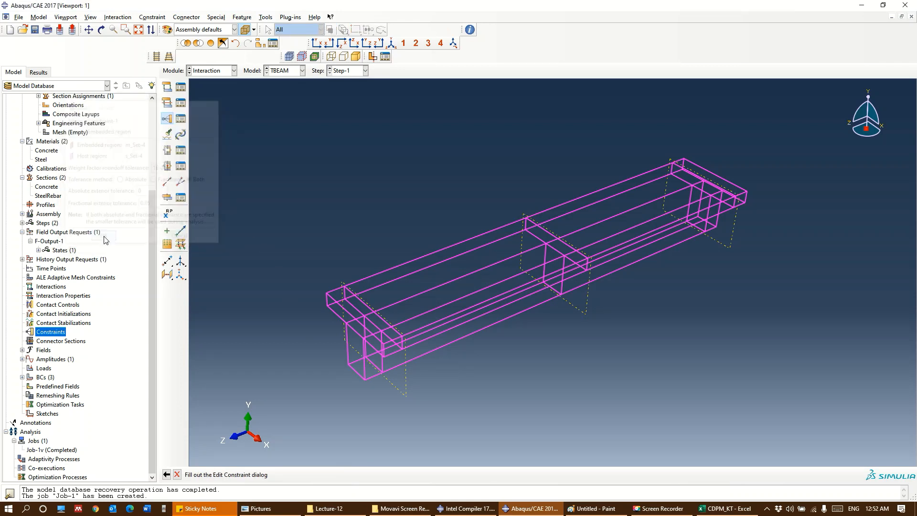
Show the complete assembly again with shaded rendering
{"action": "left_click", "coordinate": [243, 30]}
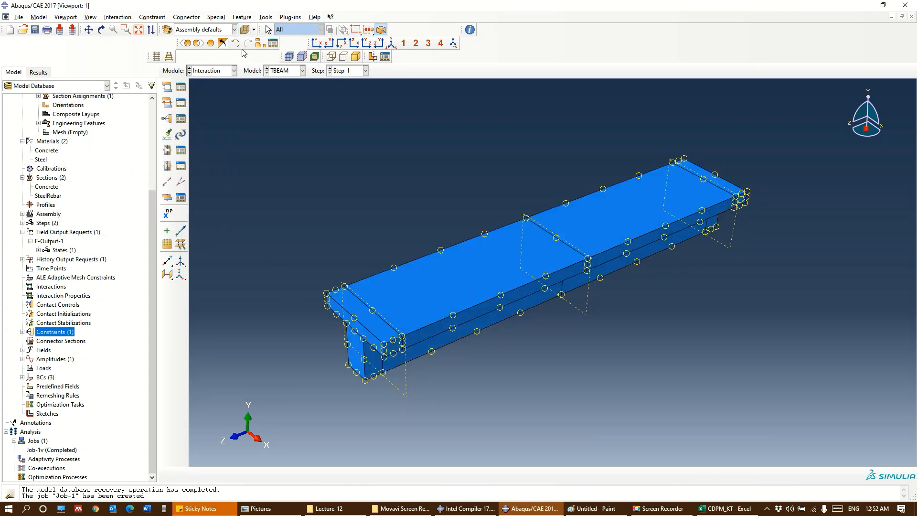
{"action": "left_click", "coordinate": [213, 42]}
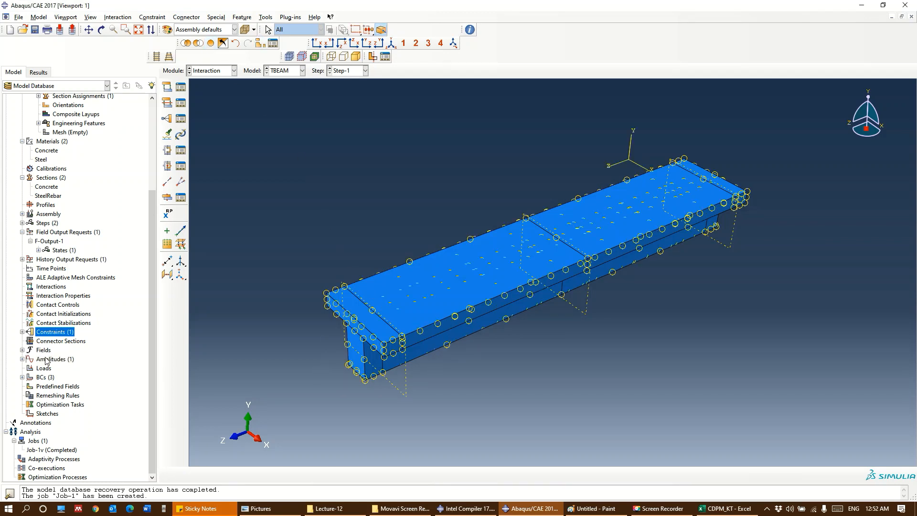
Create a full-analysis job named TBEAM for the TBEAM model, using multiple processors set to 4
{"action": "double_click", "coordinate": [33, 441]}
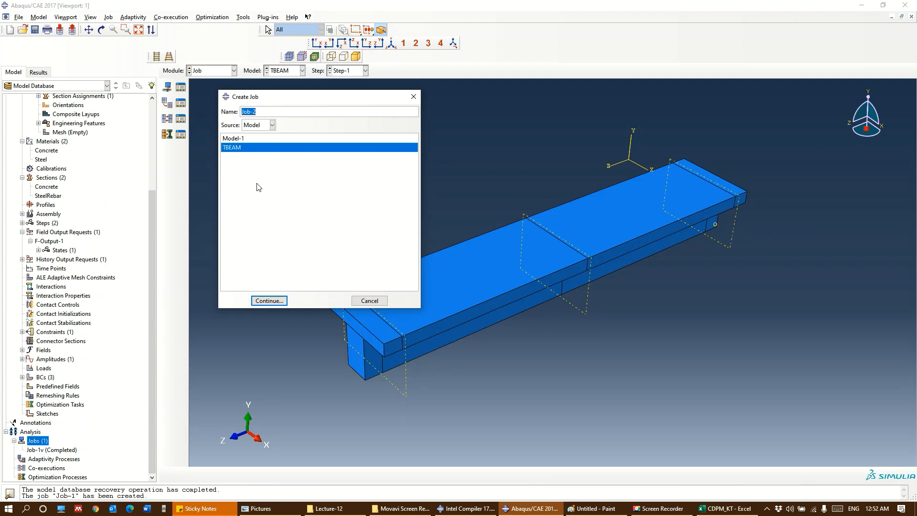
{"action": "type", "text": "TBEAM"}
{"action": "key", "text": "Return"}
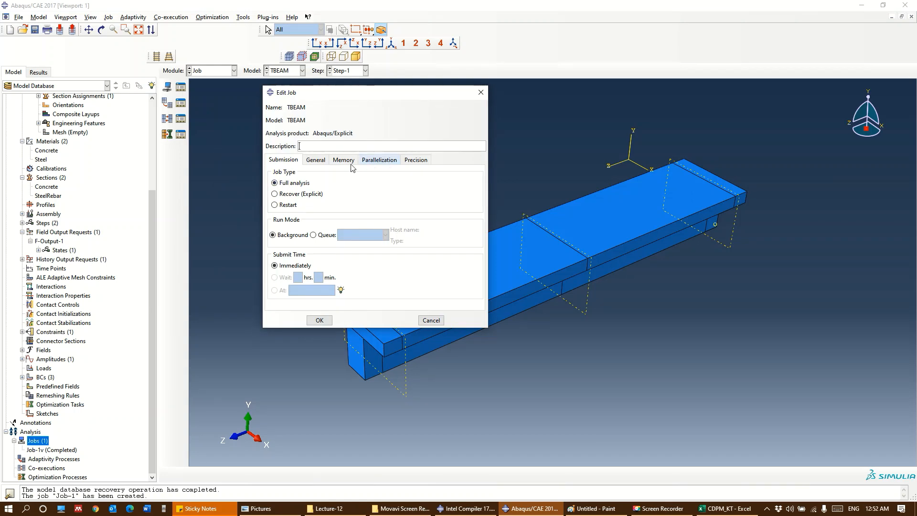
{"action": "left_click", "coordinate": [389, 162]}
{"action": "left_click", "coordinate": [272, 173]}
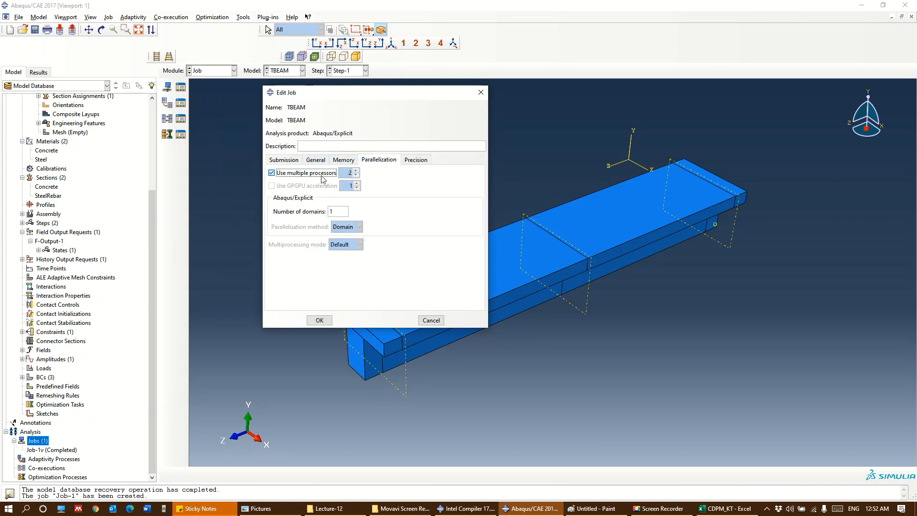
{"action": "left_click", "coordinate": [356, 170]}
{"action": "left_click", "coordinate": [355, 170]}
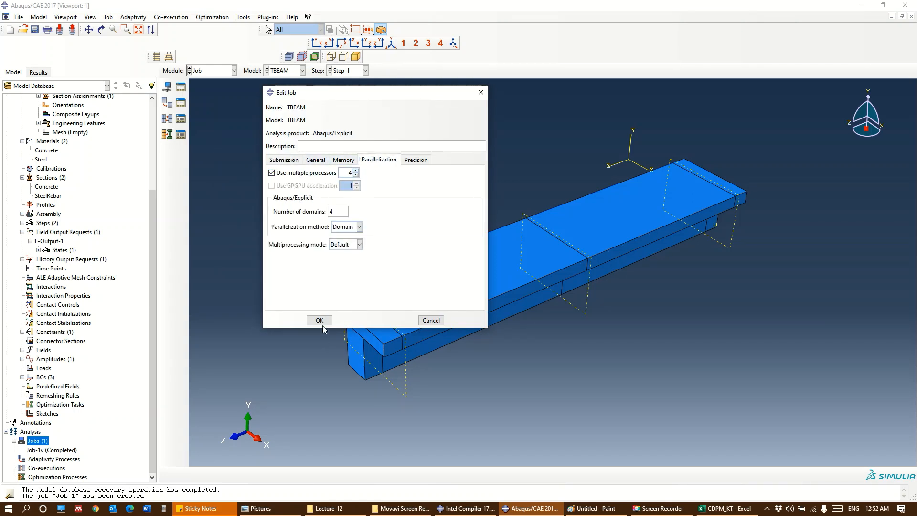
{"action": "left_click", "coordinate": [319, 320]}
Try to submit the TBEAM job for analysis
{"action": "right_click", "coordinate": [31, 458]}
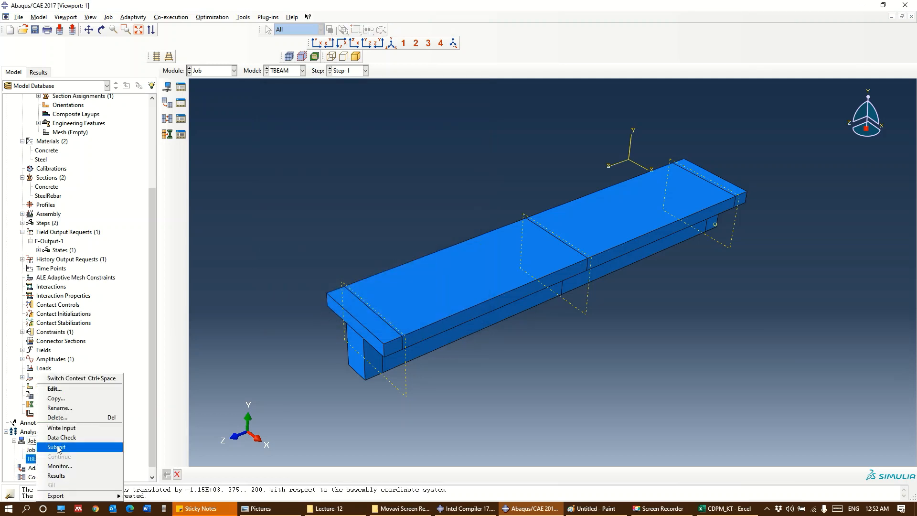
{"action": "left_click", "coordinate": [57, 446]}
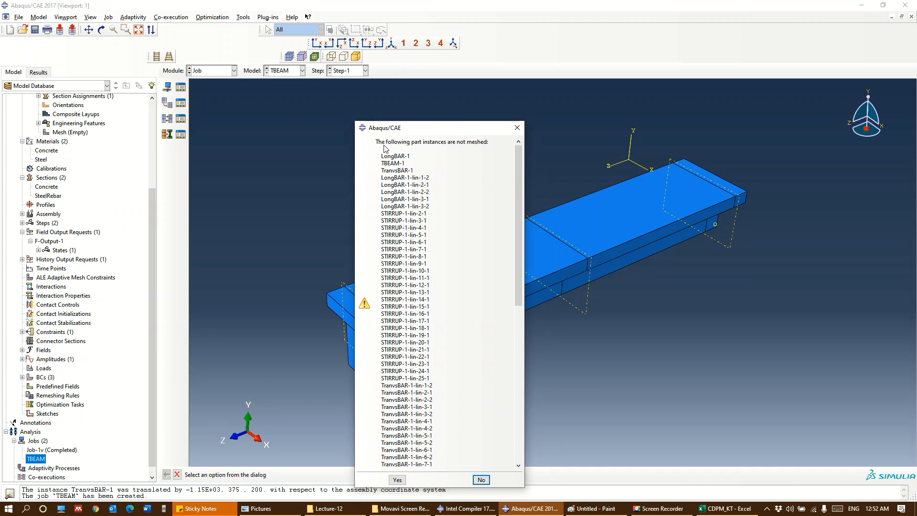
{"action": "left_click", "coordinate": [517, 127]}
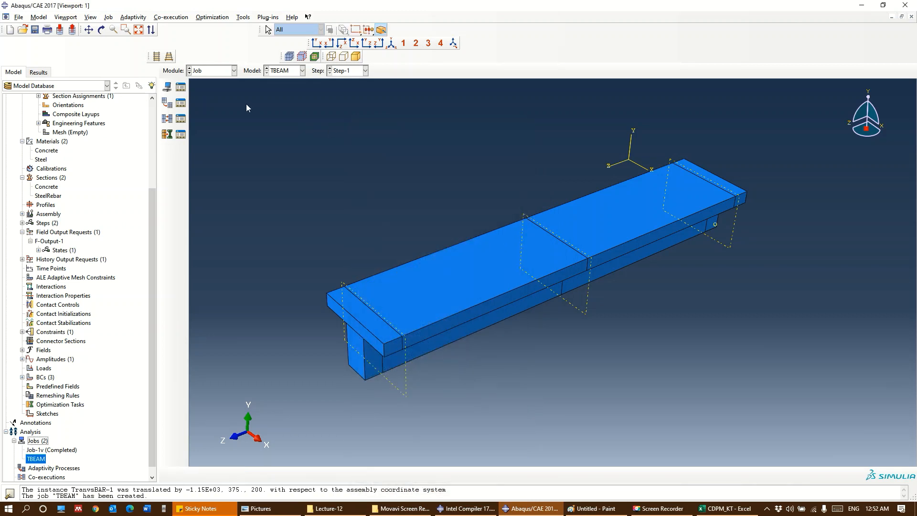
Display the LongBAR part in the Mesh module, seed it with an approximate global size of 50, and mesh it
{"action": "left_click", "coordinate": [227, 71]}
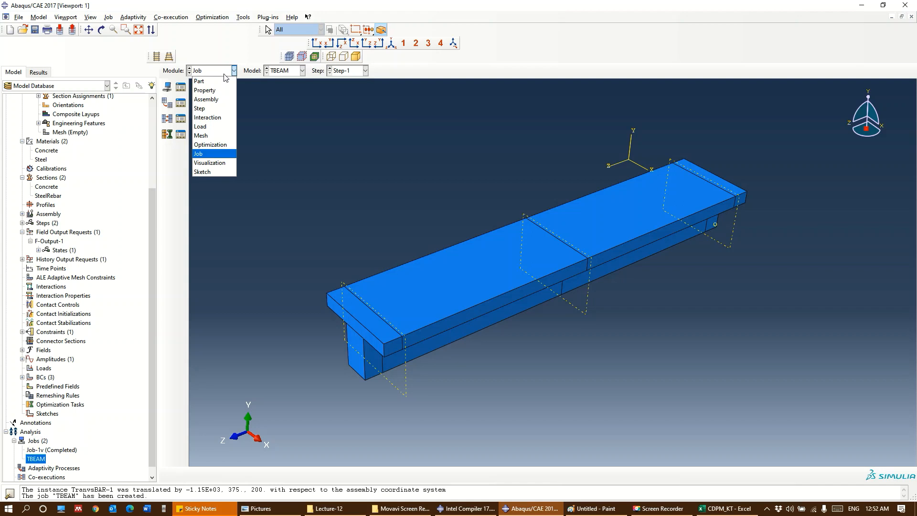
{"action": "left_click", "coordinate": [209, 136]}
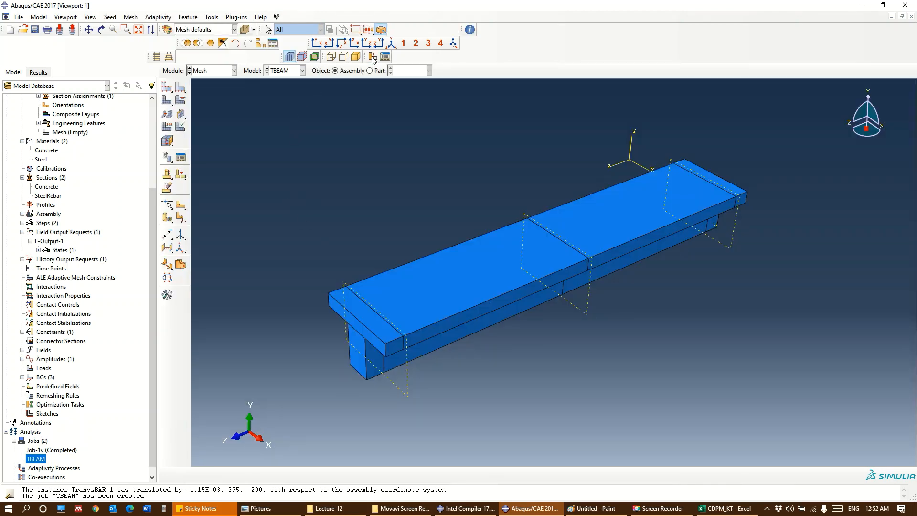
{"action": "left_click", "coordinate": [370, 71]}
{"action": "left_click", "coordinate": [429, 70]}
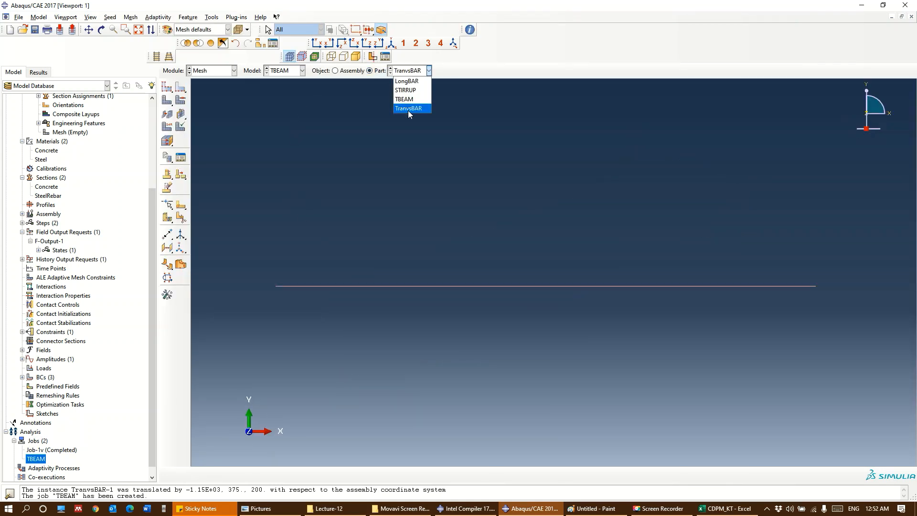
{"action": "left_click", "coordinate": [410, 81]}
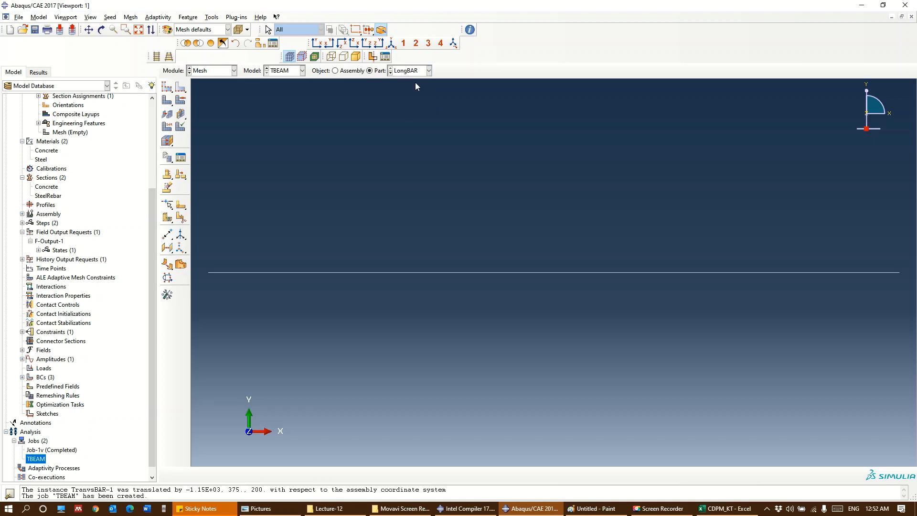
{"action": "left_click", "coordinate": [167, 90]}
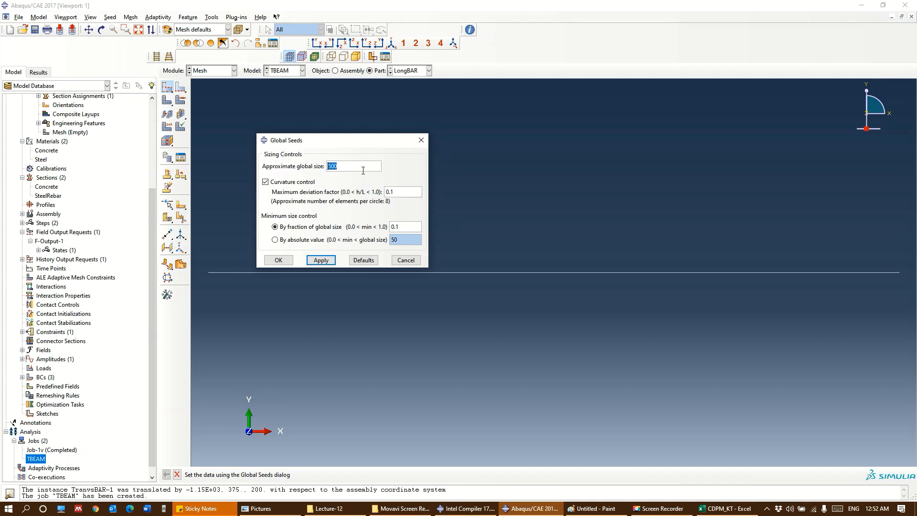
{"action": "type", "text": "50"}
{"action": "key", "text": "Return"}
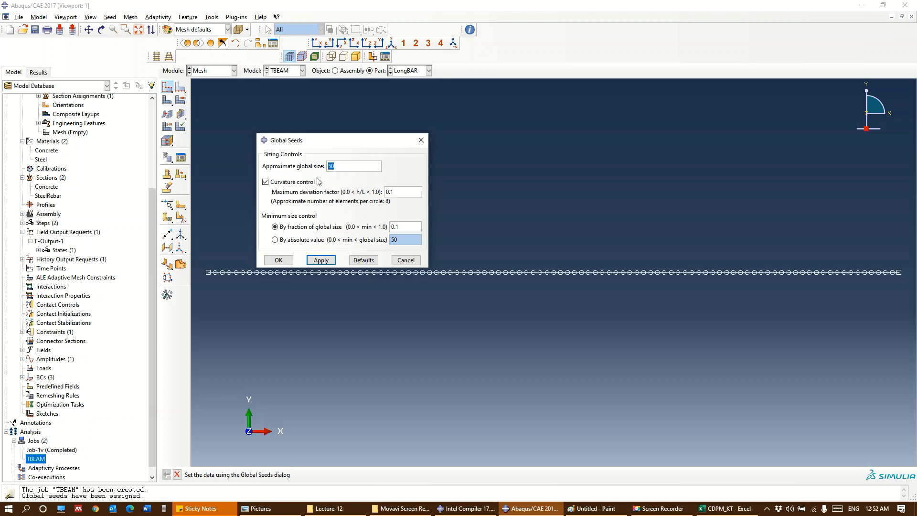
{"action": "left_click", "coordinate": [279, 260]}
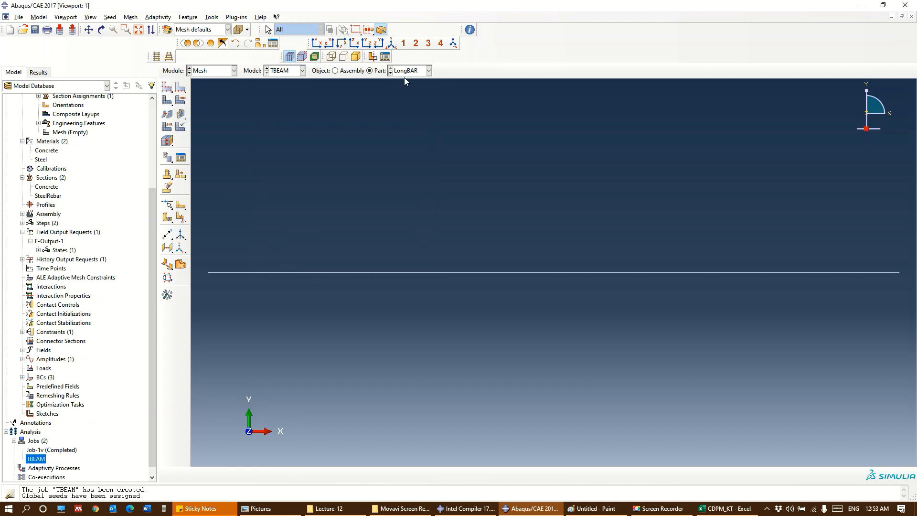
{"action": "left_click", "coordinate": [167, 100]}
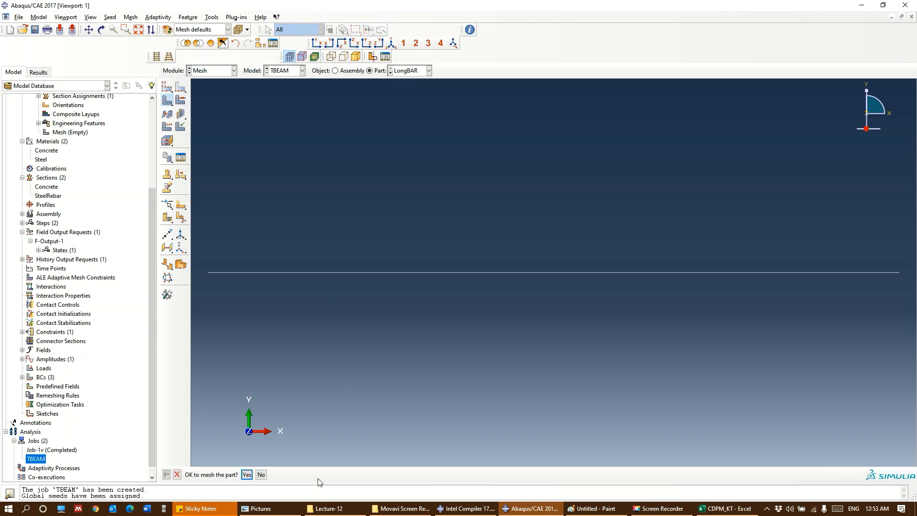
{"action": "left_click", "coordinate": [247, 474]}
Seed the STIRRUP part with an approximate global size of 50 and generate its mesh
{"action": "left_click", "coordinate": [413, 71]}
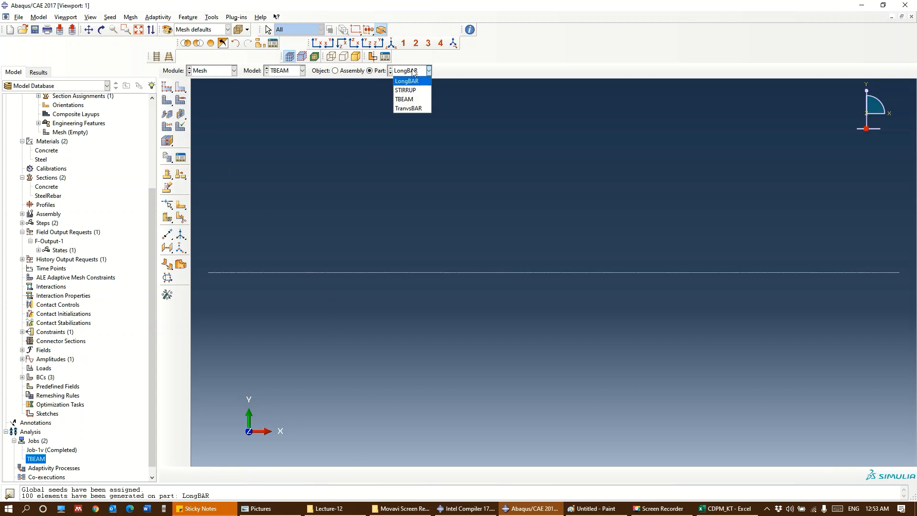
{"action": "left_click", "coordinate": [405, 90]}
{"action": "left_click", "coordinate": [167, 87]}
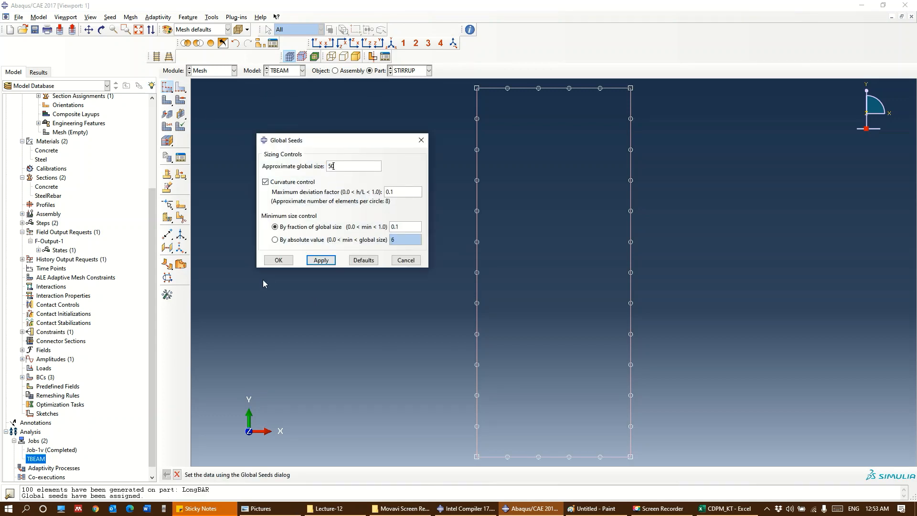
{"action": "left_click", "coordinate": [279, 259]}
{"action": "left_click", "coordinate": [167, 99]}
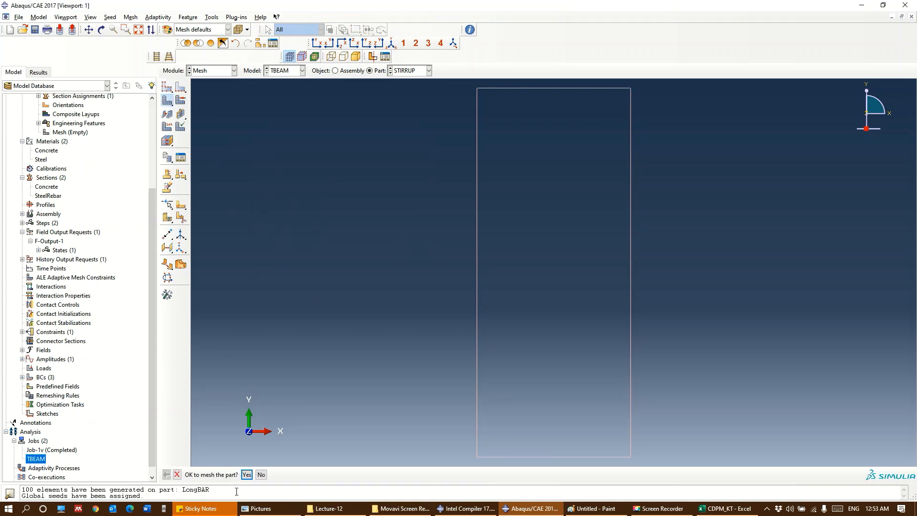
{"action": "left_click", "coordinate": [246, 474]}
Seed the TBEAM concrete part with an approximate global size of 25 and generate its mesh
{"action": "left_click", "coordinate": [416, 71]}
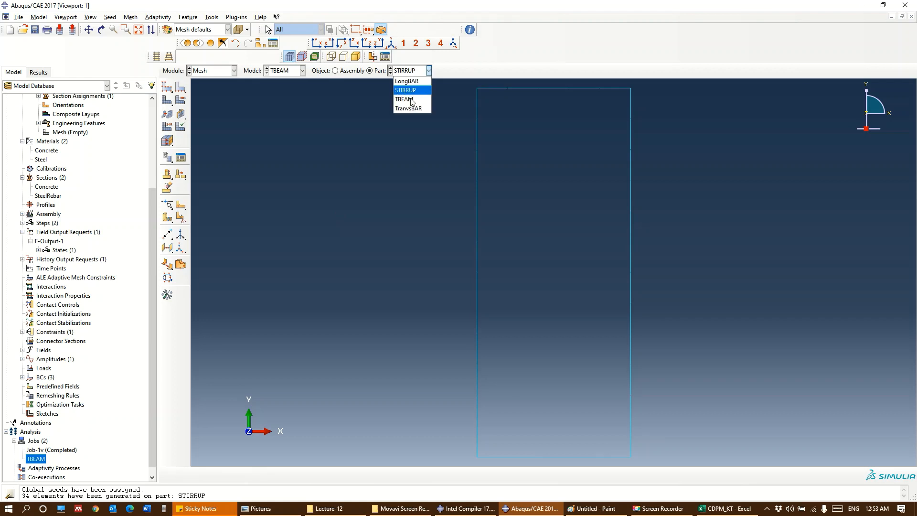
{"action": "left_click", "coordinate": [411, 100]}
{"action": "left_click", "coordinate": [167, 87]}
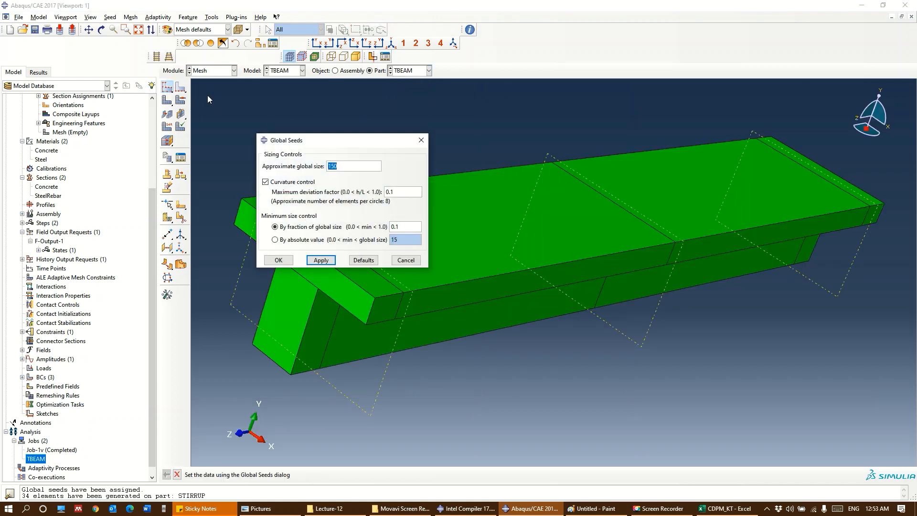
{"action": "type", "text": "25"}
{"action": "left_click", "coordinate": [320, 259]}
{"action": "left_click", "coordinate": [278, 259]}
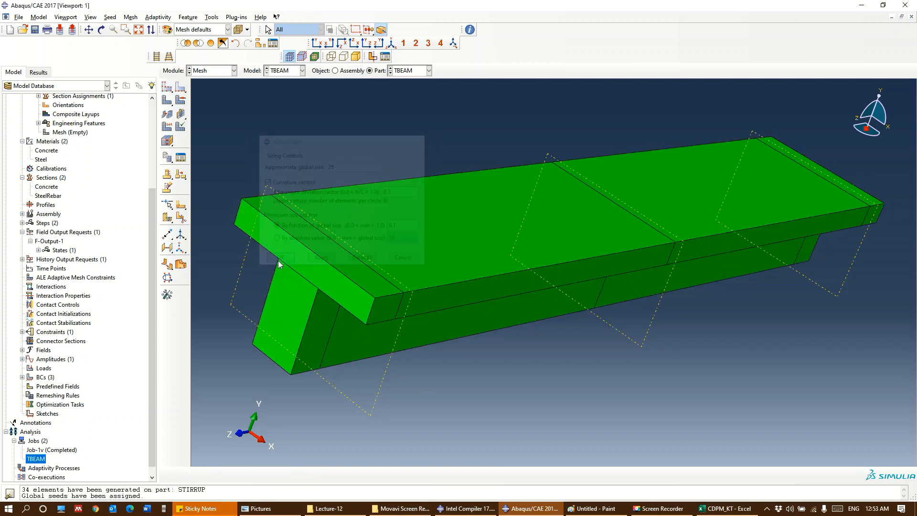
{"action": "left_click", "coordinate": [167, 100]}
{"action": "left_click", "coordinate": [247, 474]}
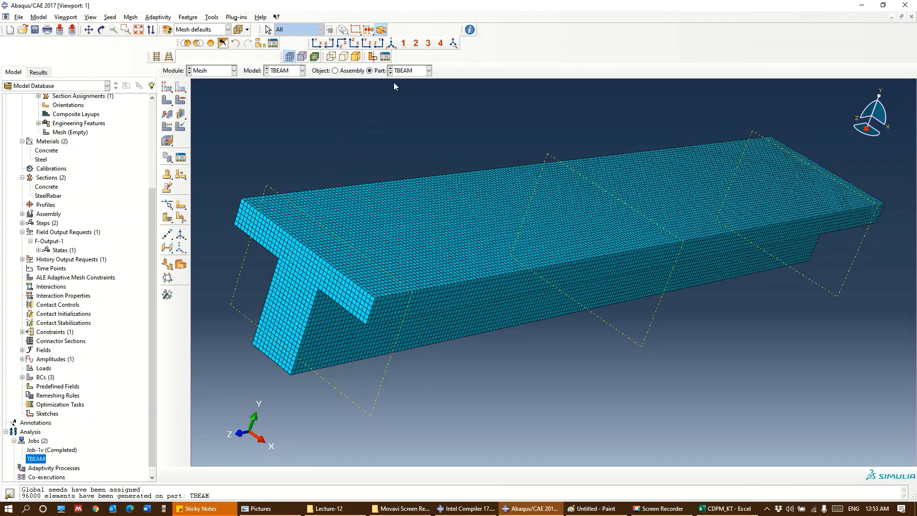
Seed the TranvsBAR part with an approximate global size of 50 and generate its mesh
{"action": "left_click", "coordinate": [403, 70]}
{"action": "left_click", "coordinate": [403, 101]}
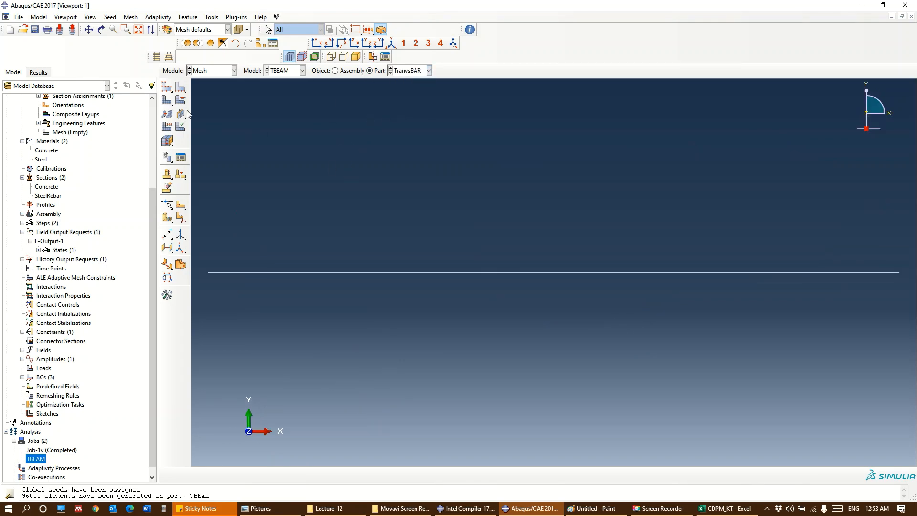
{"action": "left_click", "coordinate": [167, 86]}
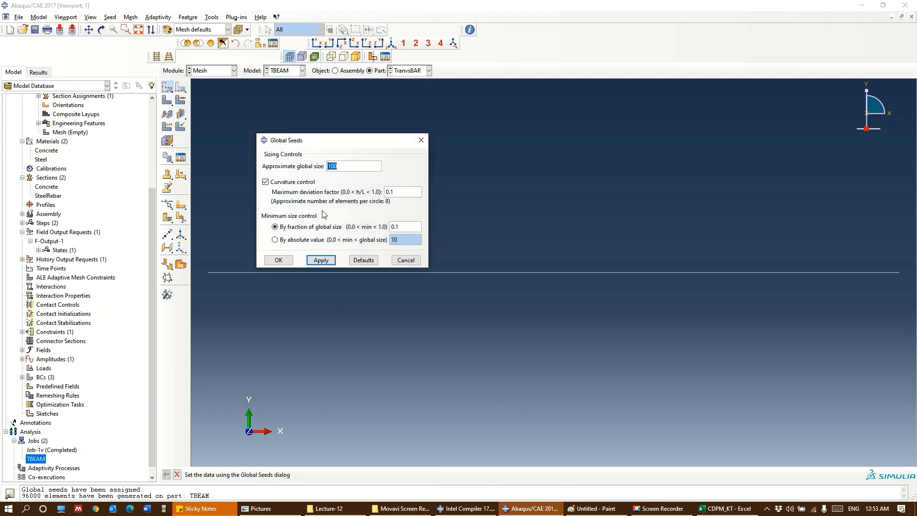
{"action": "type", "text": "50"}
{"action": "key", "text": "Return"}
{"action": "left_click", "coordinate": [293, 259]}
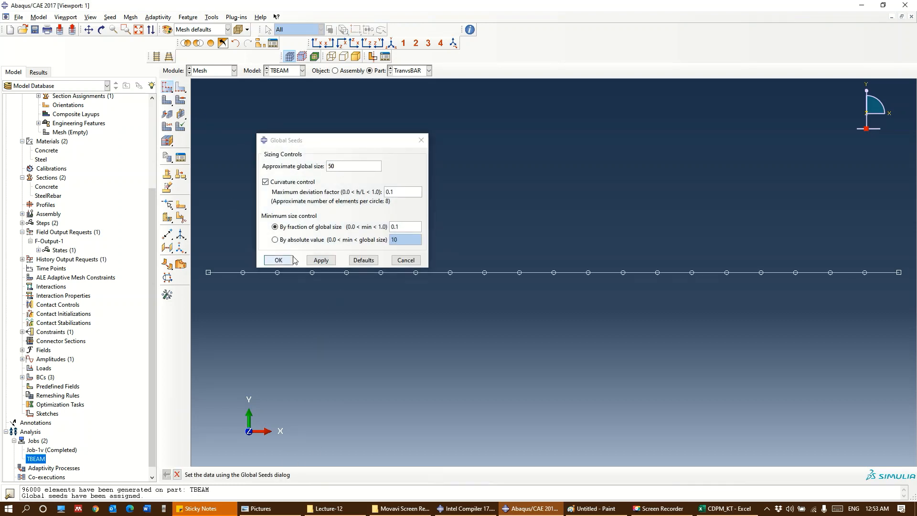
{"action": "left_click", "coordinate": [166, 100]}
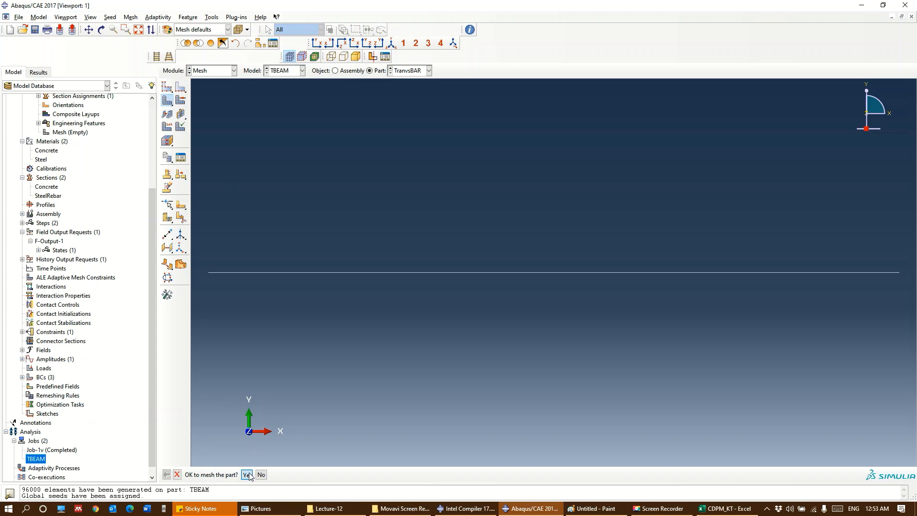
{"action": "left_click", "coordinate": [246, 474]}
Submit the TBEAM job for analysis with all parts meshed
{"action": "scroll", "coordinate": [154, 301], "scroll_direction": "down", "scroll_amount": 1}
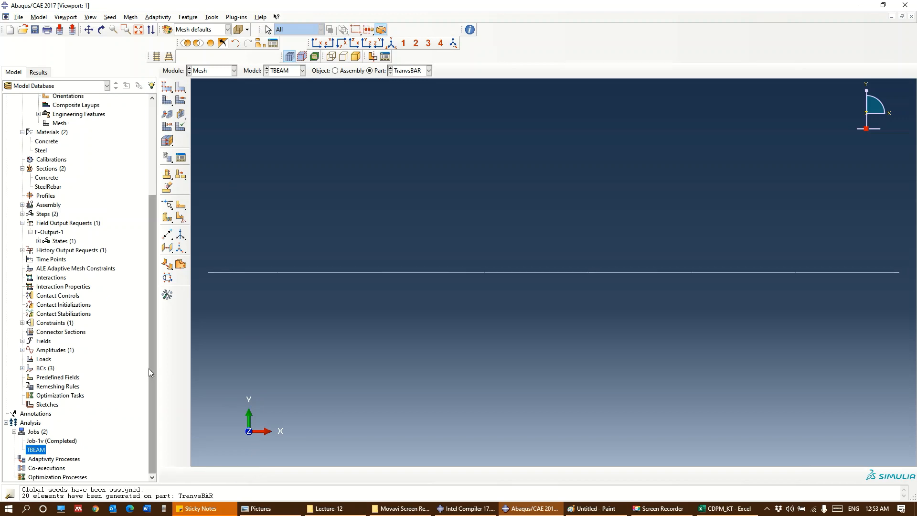
{"action": "right_click", "coordinate": [42, 451]}
{"action": "left_click", "coordinate": [69, 447]}
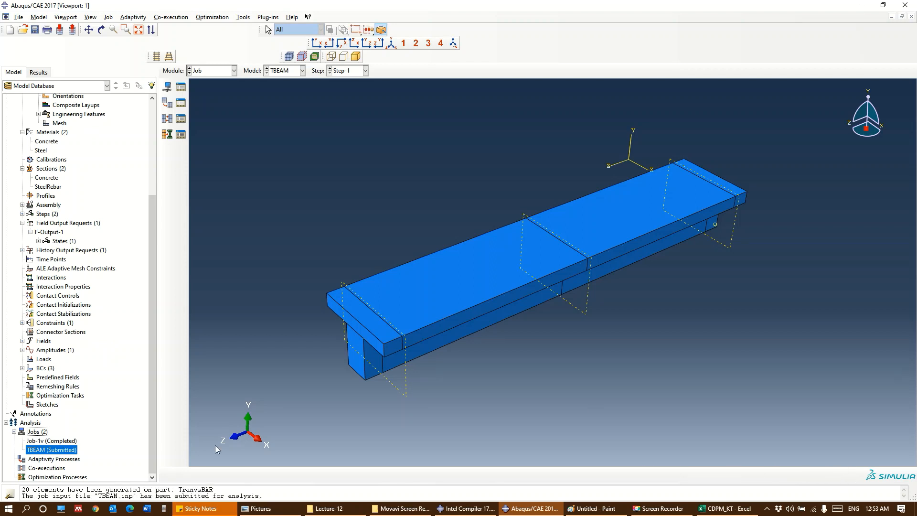
Monitor the TBEAM job in an enlarged monitor window and examine its errors and warning messages
{"action": "right_click", "coordinate": [61, 453]}
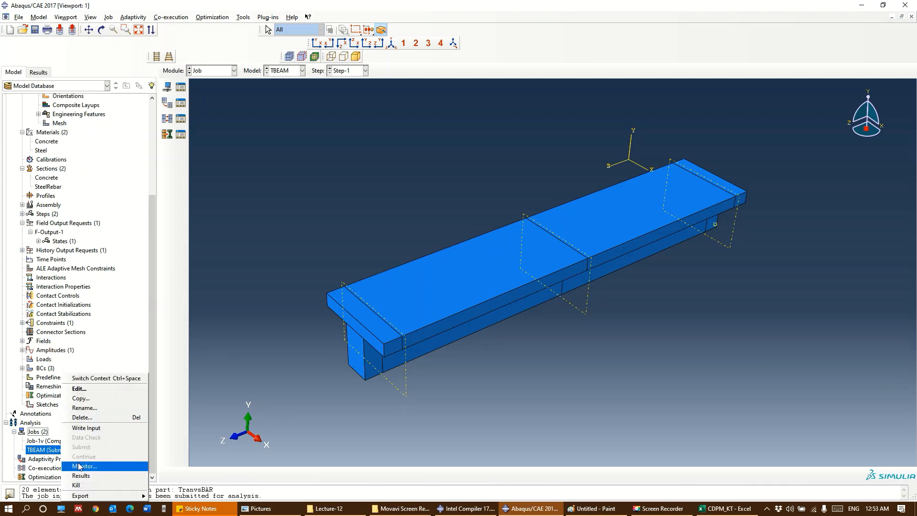
{"action": "left_click", "coordinate": [89, 469]}
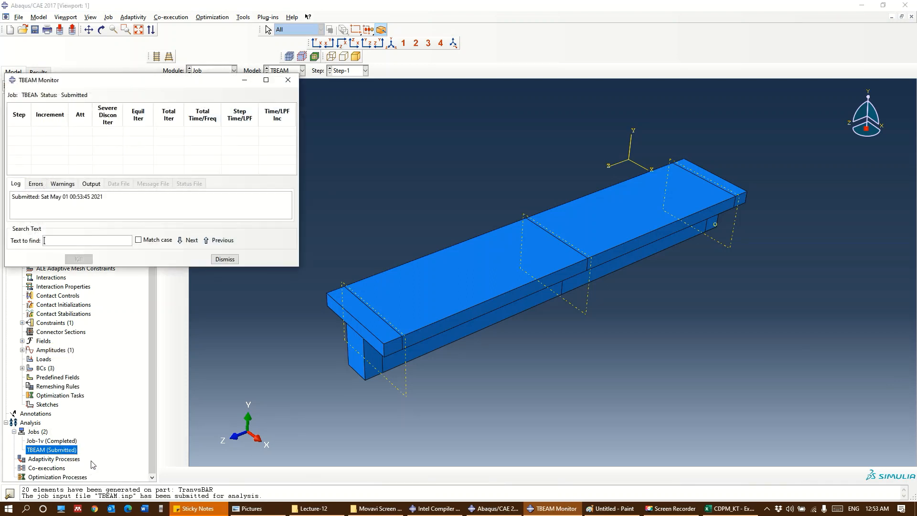
{"action": "left_click_drag", "start_coordinate": [127, 80], "coordinate": [326, 80]}
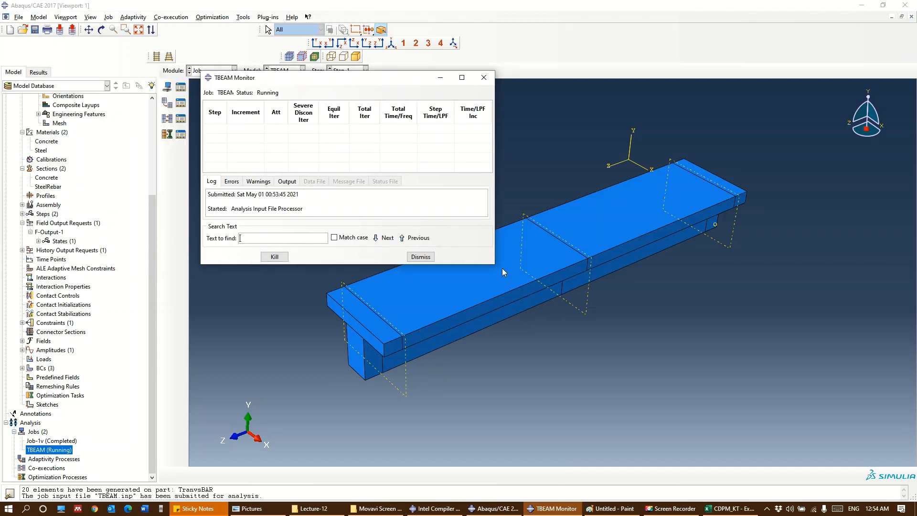
{"action": "left_click_drag", "start_coordinate": [503, 268], "coordinate": [541, 410]}
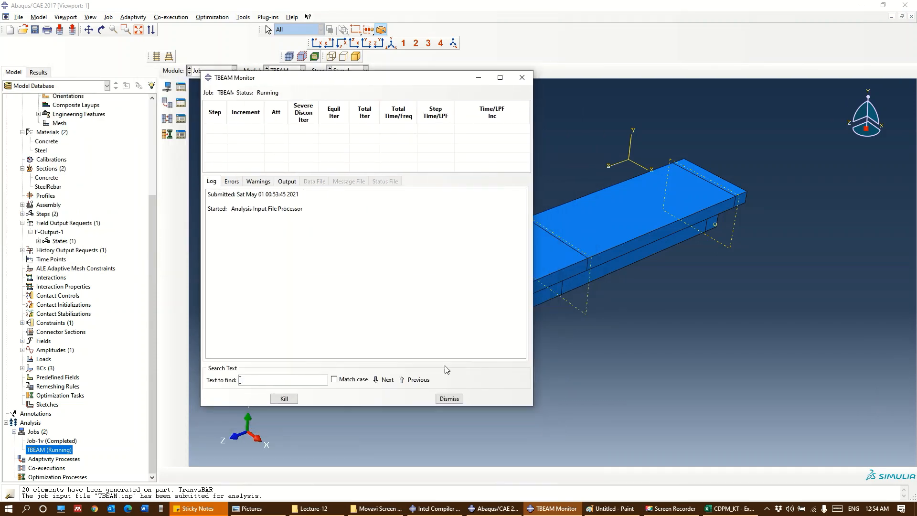
{"action": "left_click", "coordinate": [231, 183]}
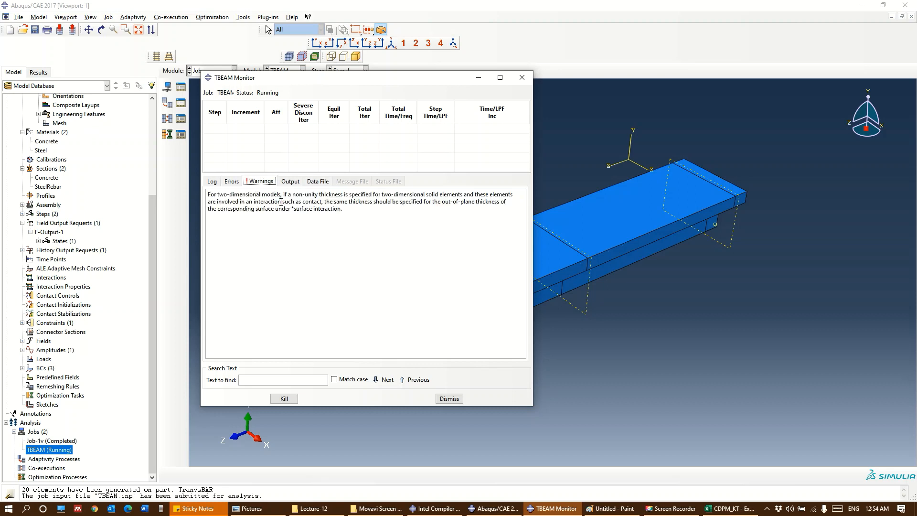
{"action": "left_click_drag", "start_coordinate": [359, 216], "coordinate": [234, 194]}
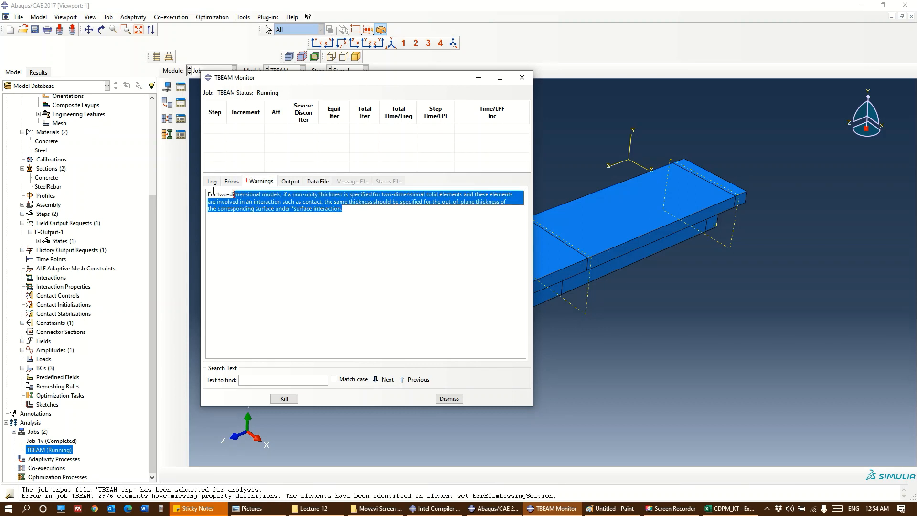
{"action": "left_click_drag", "start_coordinate": [344, 211], "coordinate": [197, 197]}
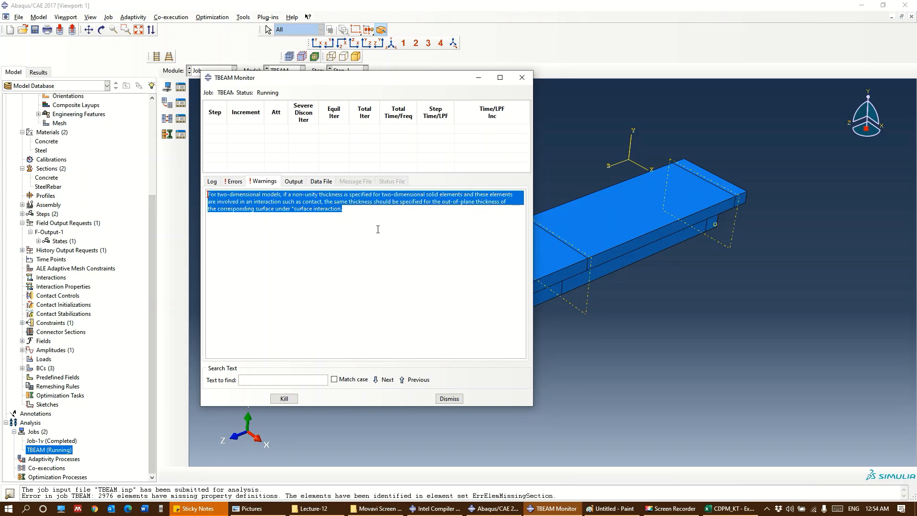
Review the remaining warnings and the errors of the TBEAM job, and dismiss its monitor window
{"action": "scroll", "coordinate": [356, 239], "scroll_direction": "up", "scroll_amount": 6}
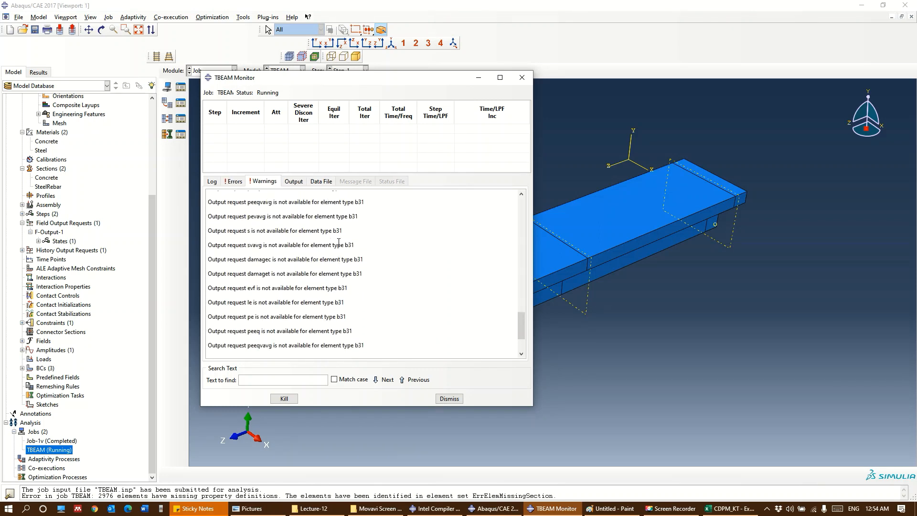
{"action": "scroll", "coordinate": [300, 245], "scroll_direction": "up", "scroll_amount": 4}
{"action": "left_click_drag", "start_coordinate": [521, 280], "coordinate": [522, 270]}
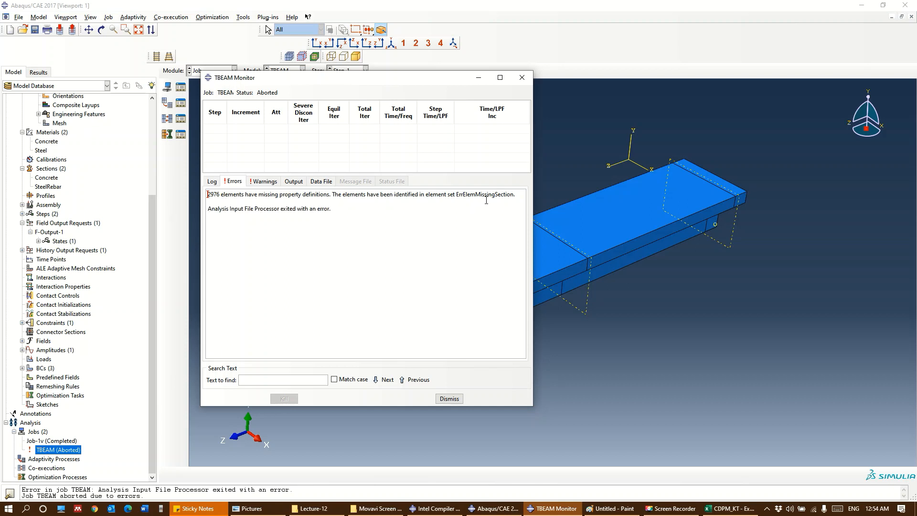
{"action": "left_click", "coordinate": [449, 398]}
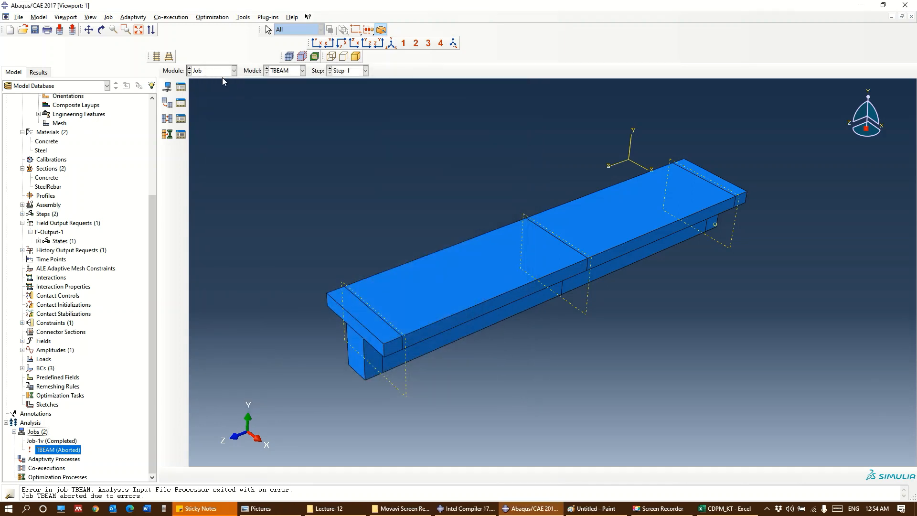
In the Mesh module, assign the linear Truss element type (T3D2) to the TranvsBAR part
{"action": "left_click", "coordinate": [229, 71]}
{"action": "left_click", "coordinate": [213, 136]}
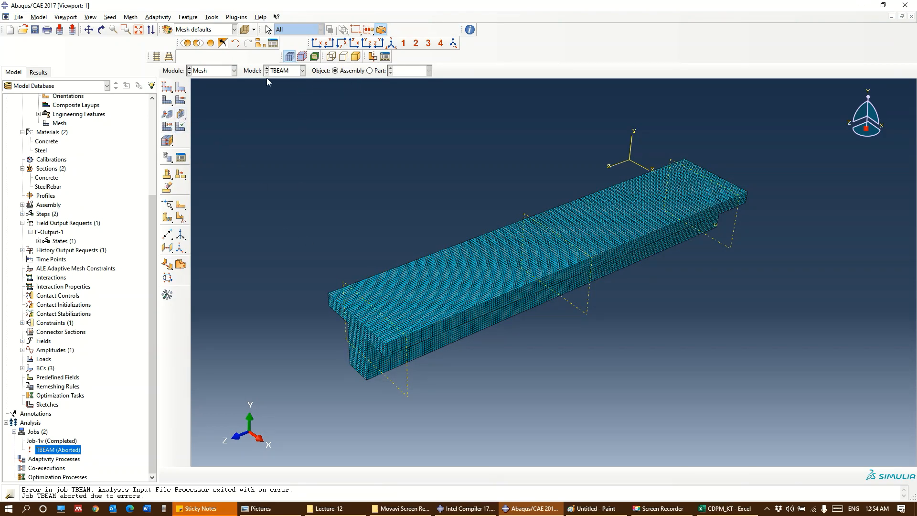
{"action": "left_click", "coordinate": [379, 70]}
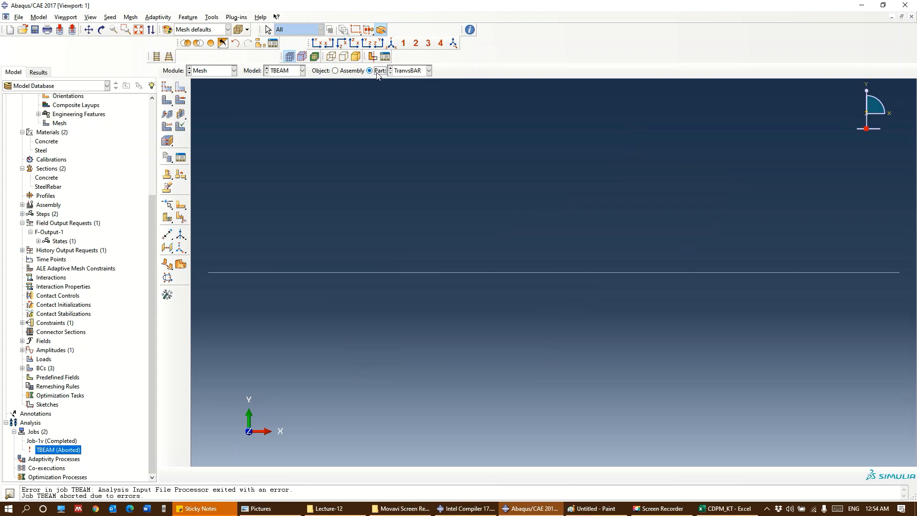
{"action": "left_click", "coordinate": [167, 126]}
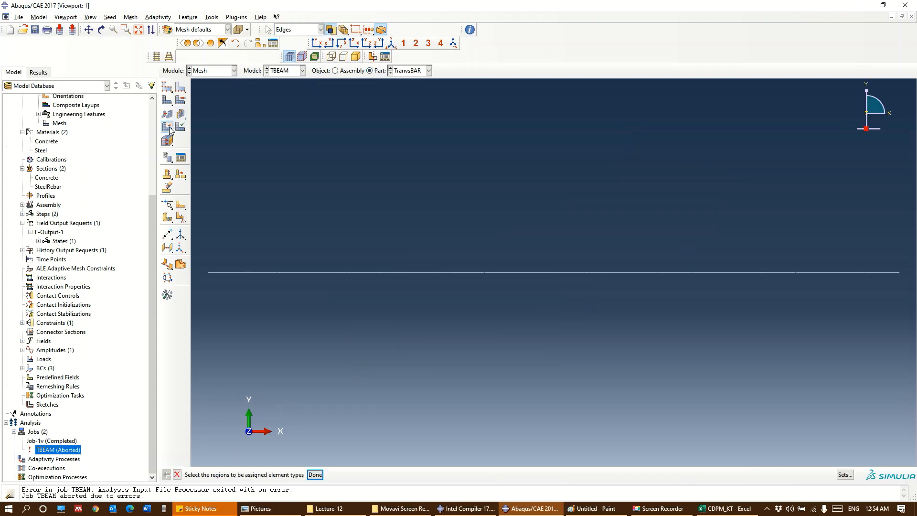
{"action": "left_click", "coordinate": [404, 272]}
{"action": "left_click", "coordinate": [315, 474]}
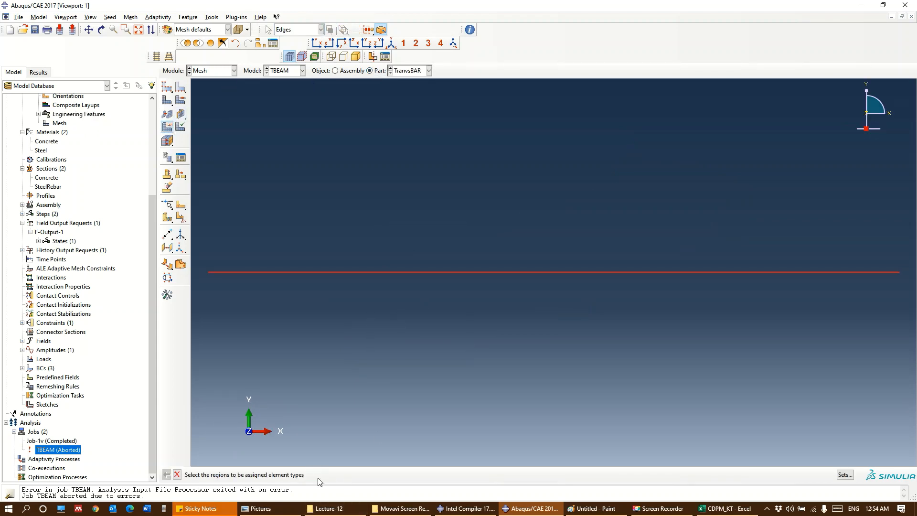
{"action": "scroll", "coordinate": [244, 126], "scroll_direction": "down", "scroll_amount": 3}
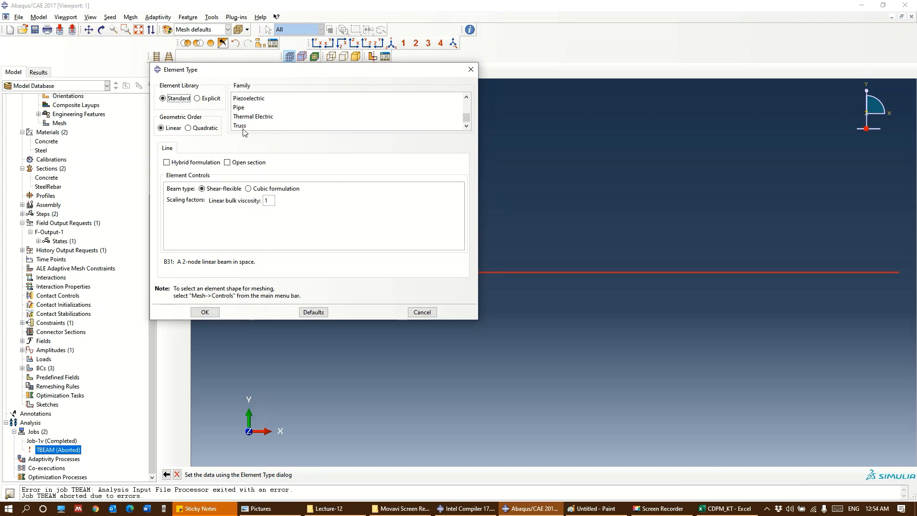
{"action": "left_click", "coordinate": [243, 126]}
{"action": "left_click", "coordinate": [205, 312]}
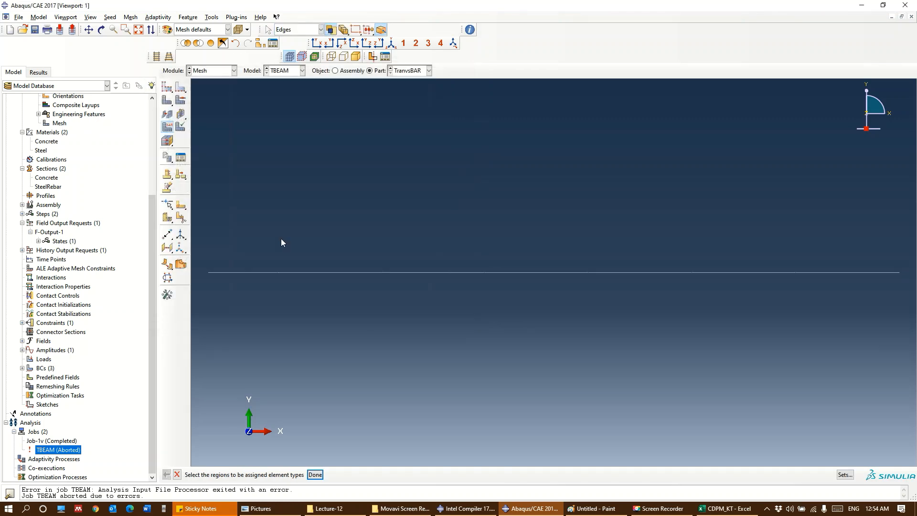
Assign the linear Truss element type (T3D2) to the LongBAR part
{"action": "left_click", "coordinate": [409, 71]}
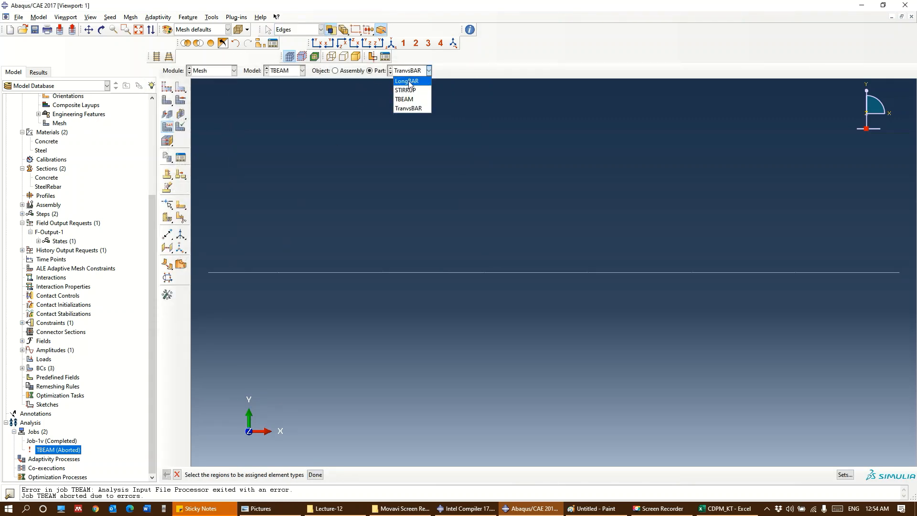
{"action": "left_click", "coordinate": [407, 81]}
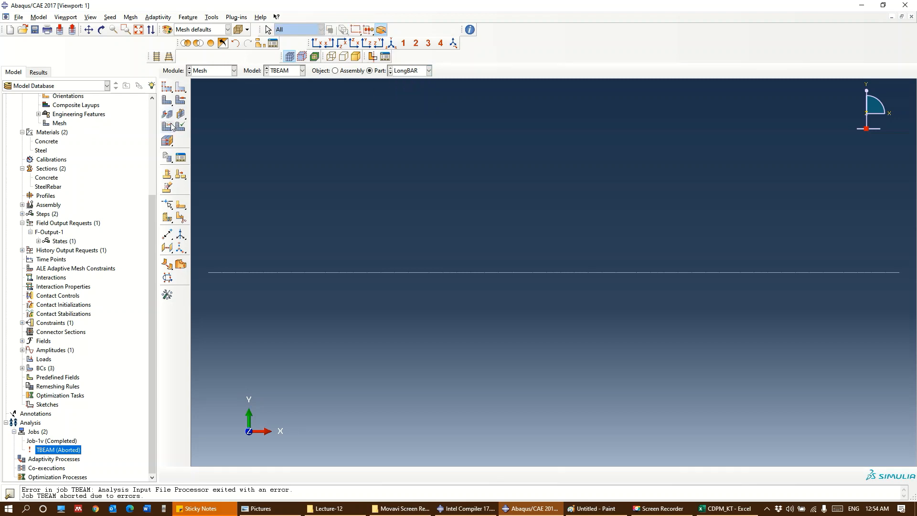
{"action": "left_click_drag", "start_coordinate": [405, 342], "coordinate": [343, 208]}
{"action": "left_click", "coordinate": [315, 474]}
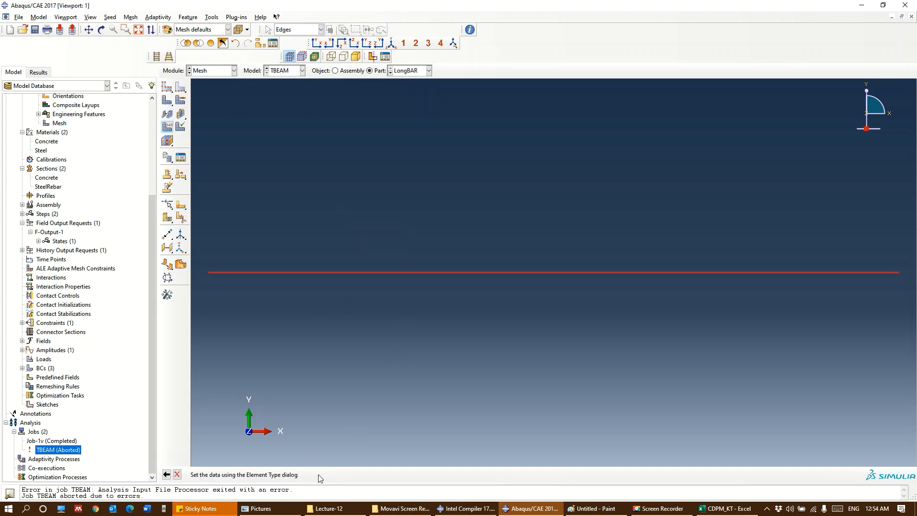
{"action": "left_click", "coordinate": [262, 125]}
{"action": "left_click", "coordinate": [204, 313]}
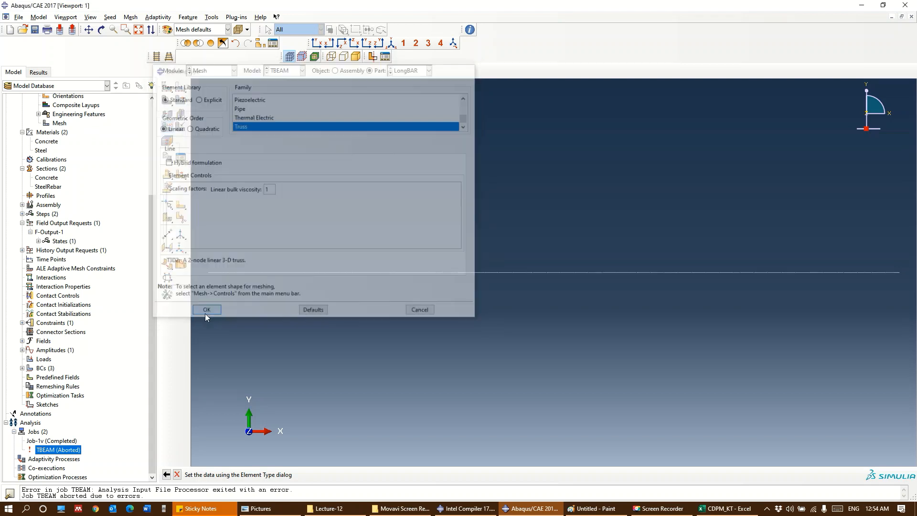
Assign the linear Truss element type (T3D2) to all edges of the STIRRUP part
{"action": "left_click", "coordinate": [409, 71]}
{"action": "left_click", "coordinate": [408, 91]}
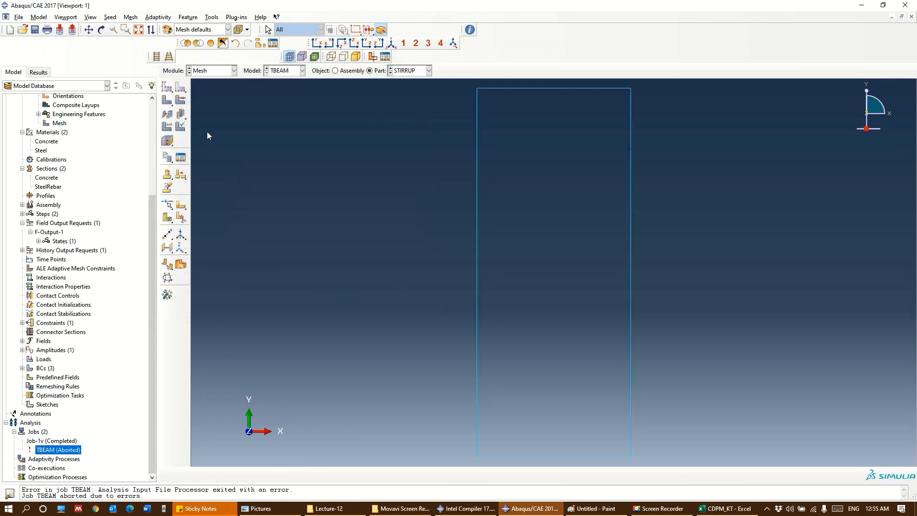
{"action": "left_click", "coordinate": [167, 128]}
{"action": "scroll", "coordinate": [606, 273], "scroll_direction": "down", "scroll_amount": 2}
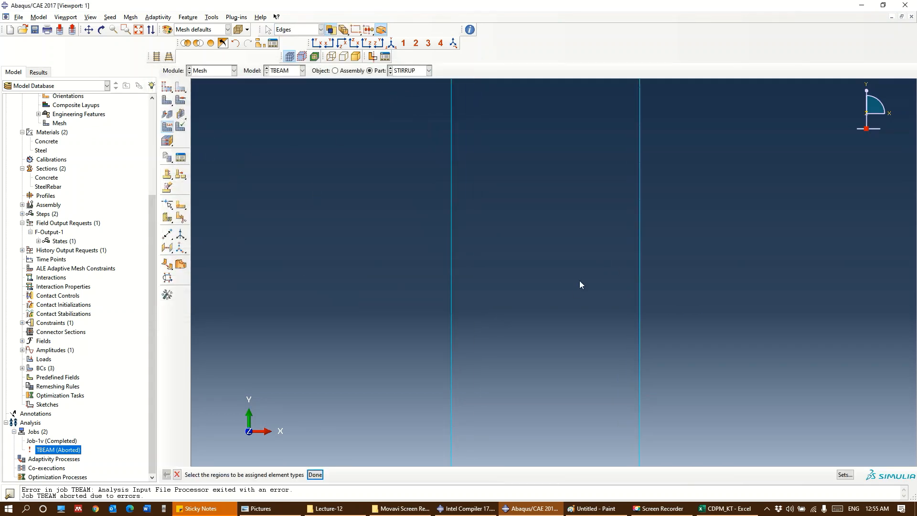
{"action": "scroll", "coordinate": [580, 280], "scroll_direction": "up", "scroll_amount": 5}
{"action": "left_click_drag", "start_coordinate": [496, 136], "coordinate": [648, 447]}
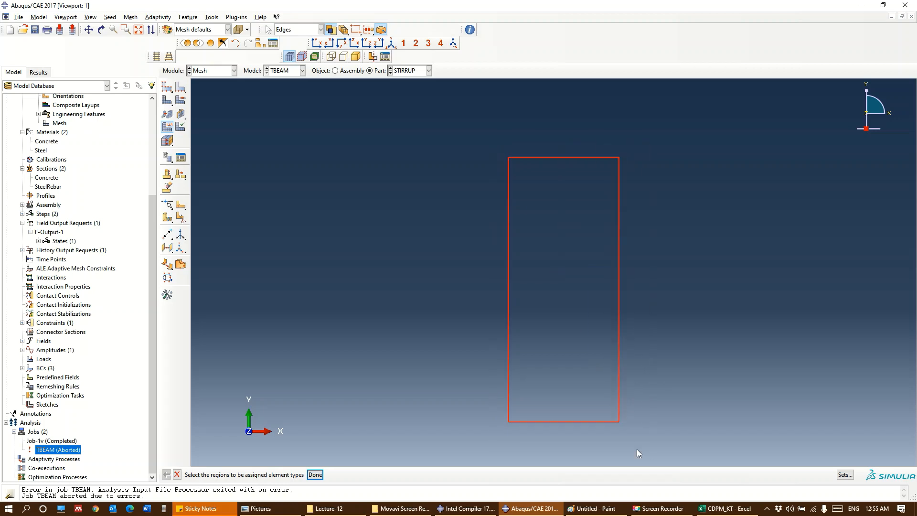
{"action": "left_click", "coordinate": [315, 475]}
{"action": "left_click", "coordinate": [239, 126]}
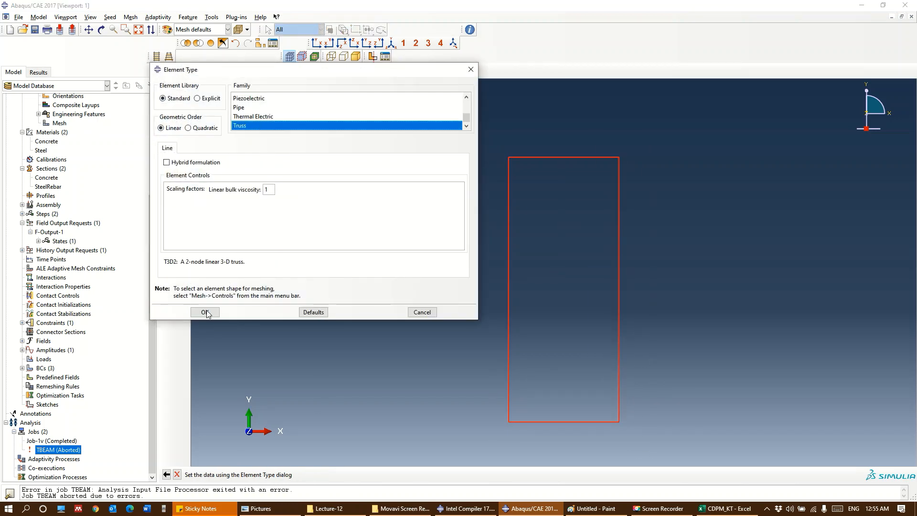
{"action": "left_click", "coordinate": [205, 312]}
Assign the linear hex element type C3D8R with reduced integration to all cells of the TBEAM part
{"action": "left_click", "coordinate": [409, 71]}
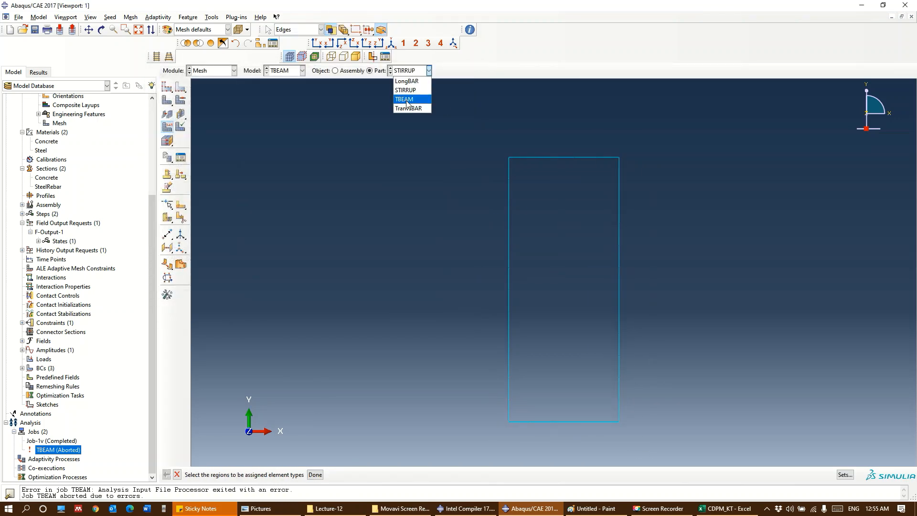
{"action": "left_click", "coordinate": [403, 99]}
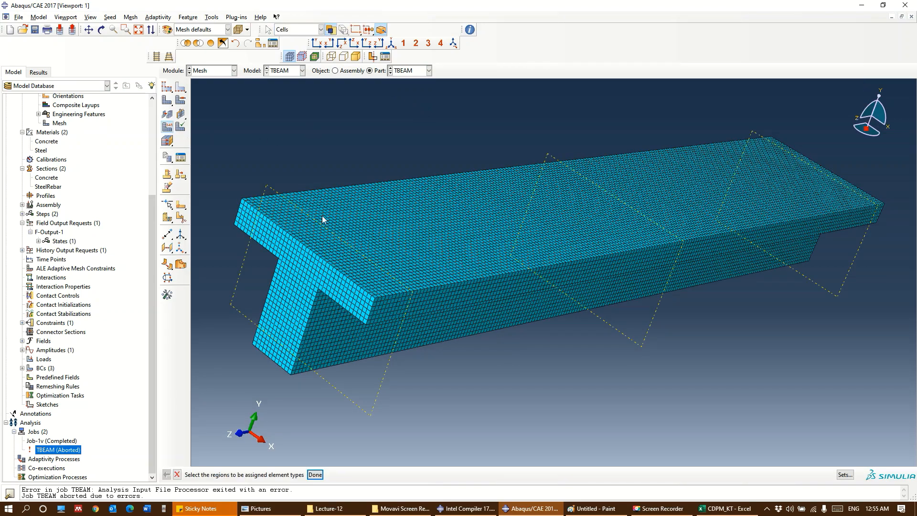
{"action": "left_click", "coordinate": [458, 293]}
{"action": "scroll", "coordinate": [498, 333], "scroll_direction": "down", "scroll_amount": 2}
{"action": "scroll", "coordinate": [592, 390], "scroll_direction": "up", "scroll_amount": 3}
{"action": "left_click_drag", "start_coordinate": [849, 426], "coordinate": [250, 148]}
{"action": "left_click", "coordinate": [315, 475]}
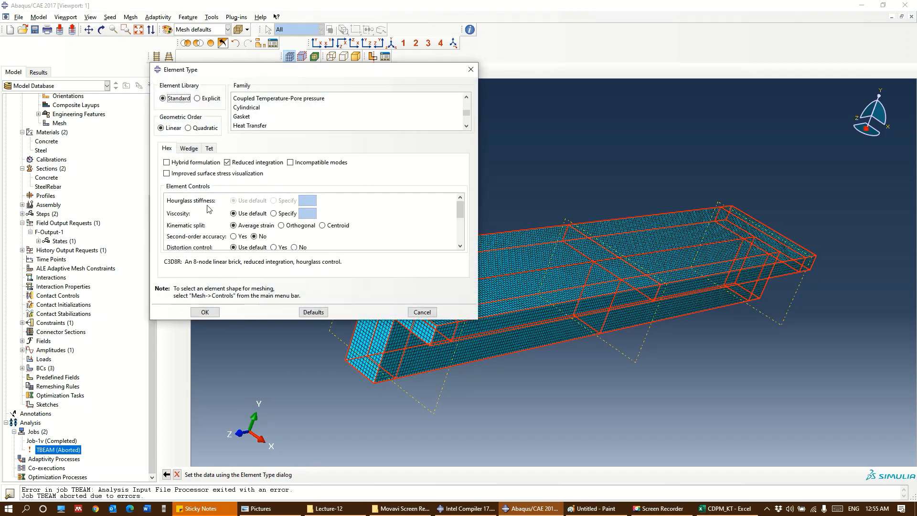
{"action": "left_click", "coordinate": [206, 313]}
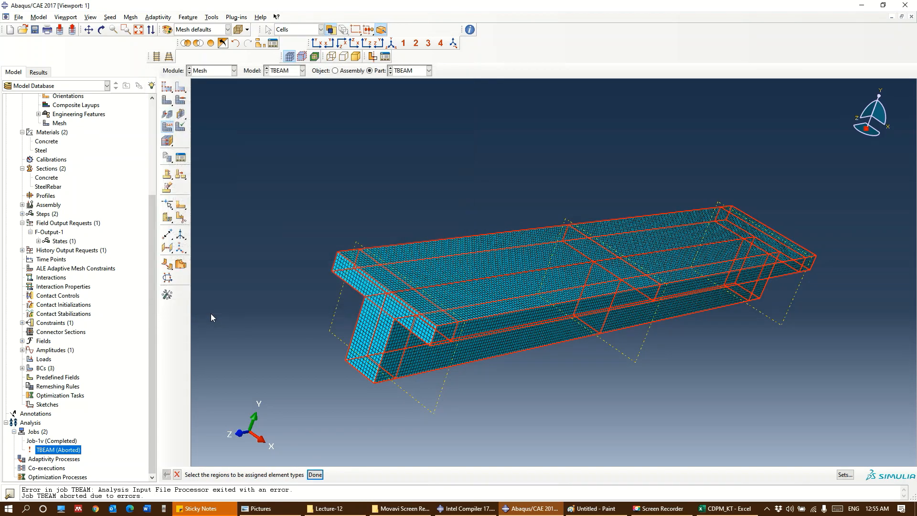
Resubmit the aborted TBEAM job for analysis, accepting the overwrite of its existing job files
{"action": "right_click", "coordinate": [71, 450]}
{"action": "left_click", "coordinate": [87, 448]}
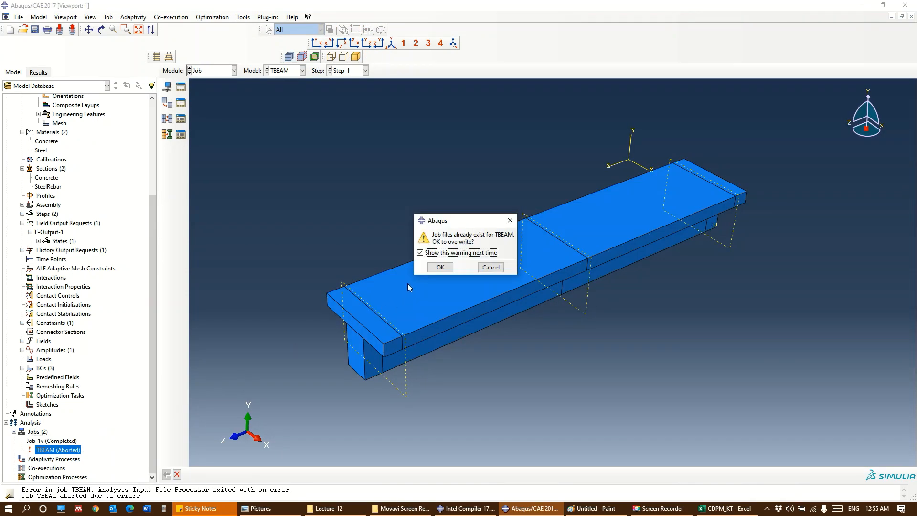
{"action": "left_click", "coordinate": [440, 268]}
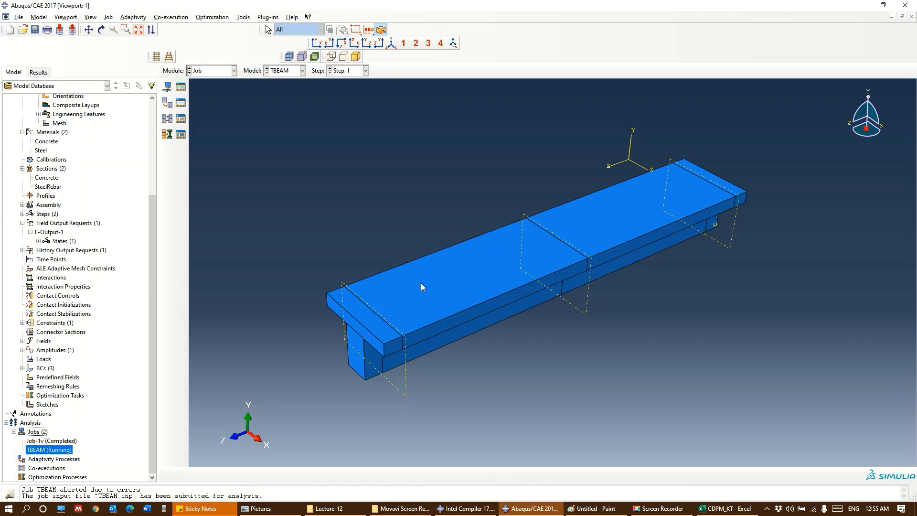
Monitor the running TBEAM job and examine its log for the analysis stages, including the Abaqus/Explicit Packager entry
{"action": "right_click", "coordinate": [44, 449]}
{"action": "left_click", "coordinate": [74, 469]}
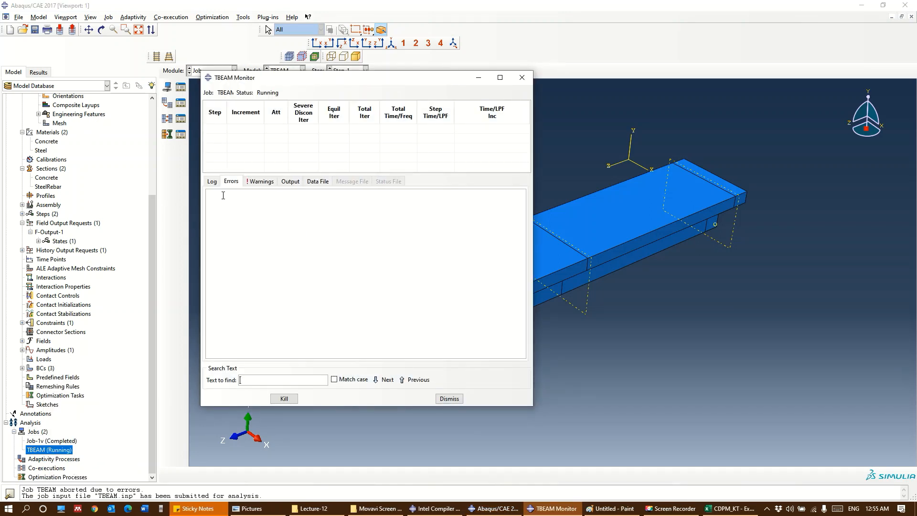
{"action": "left_click", "coordinate": [214, 183]}
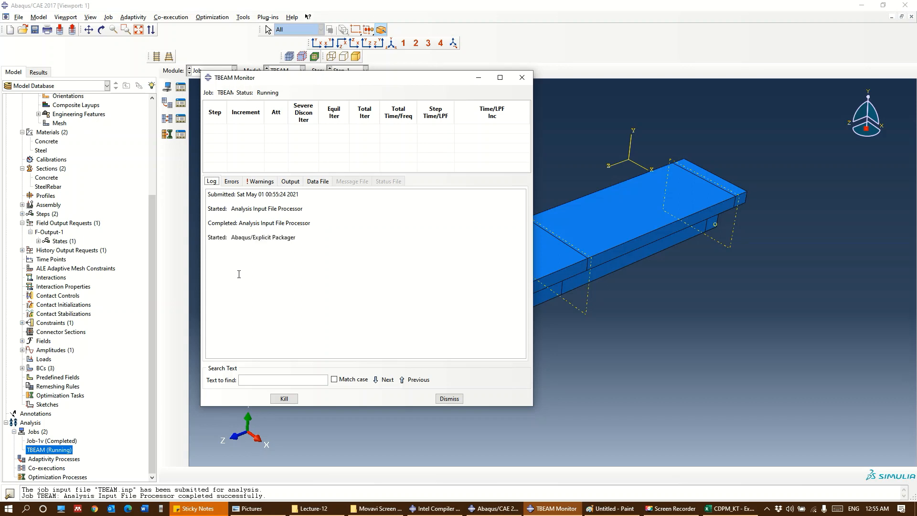
{"action": "left_click_drag", "start_coordinate": [231, 237], "coordinate": [307, 241]}
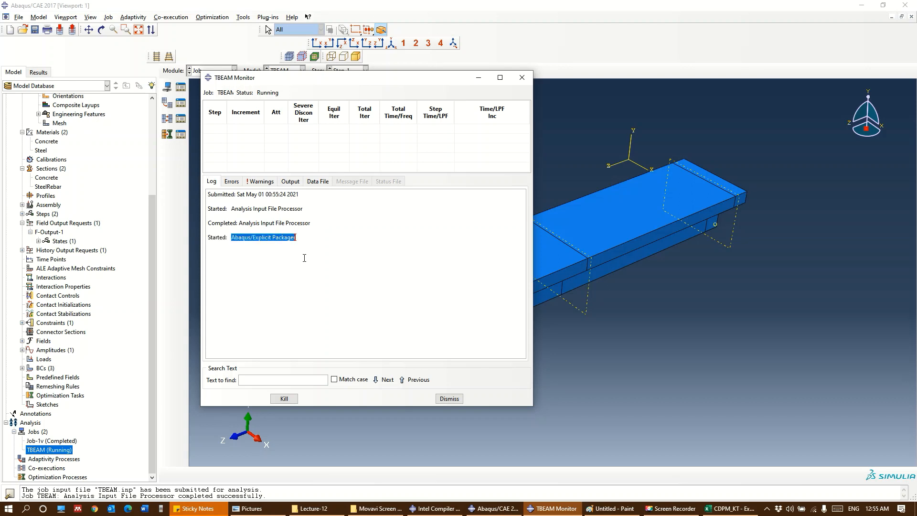
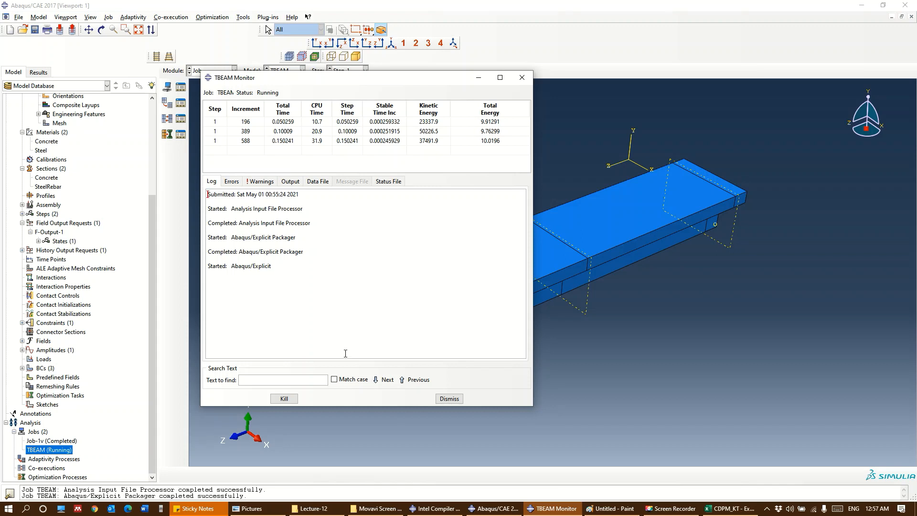
Reopen the monitor of the running TBEAM job and follow the analysis until it finishes
{"action": "left_click", "coordinate": [449, 399]}
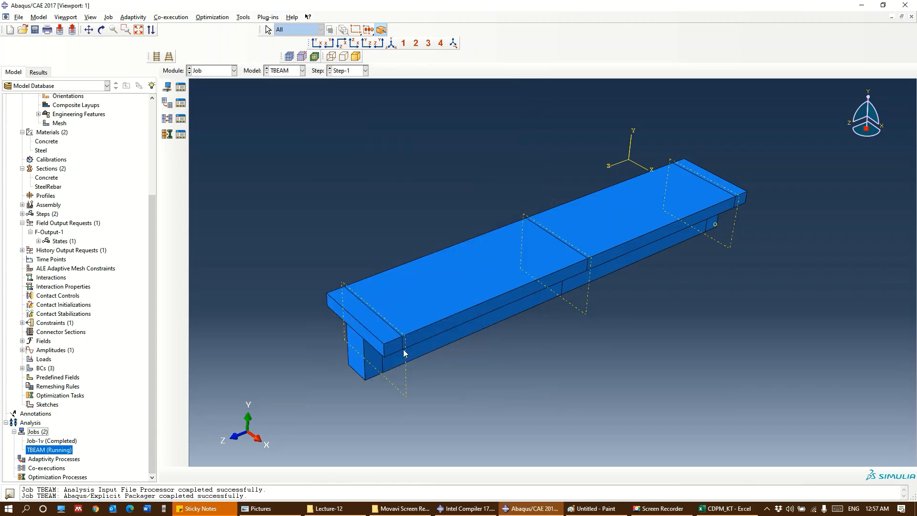
{"action": "right_click", "coordinate": [45, 451]}
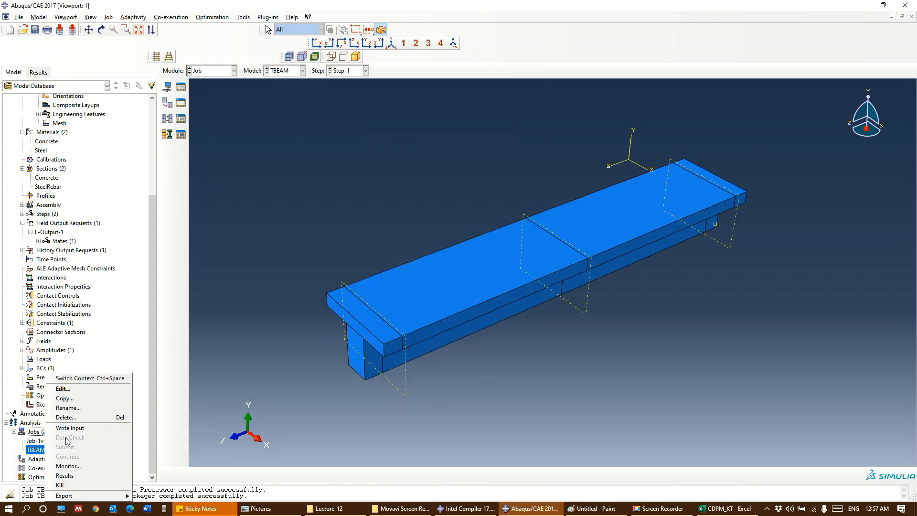
{"action": "left_click", "coordinate": [68, 466]}
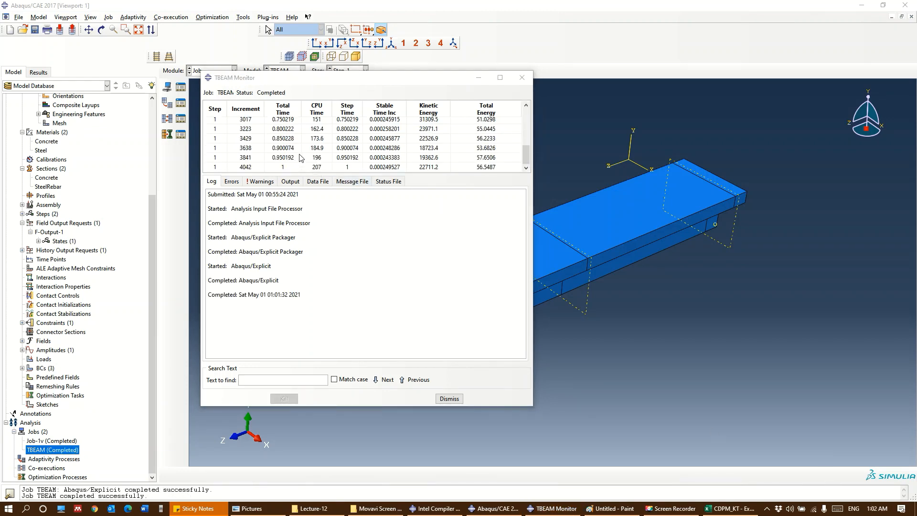
{"action": "left_click", "coordinate": [521, 79]}
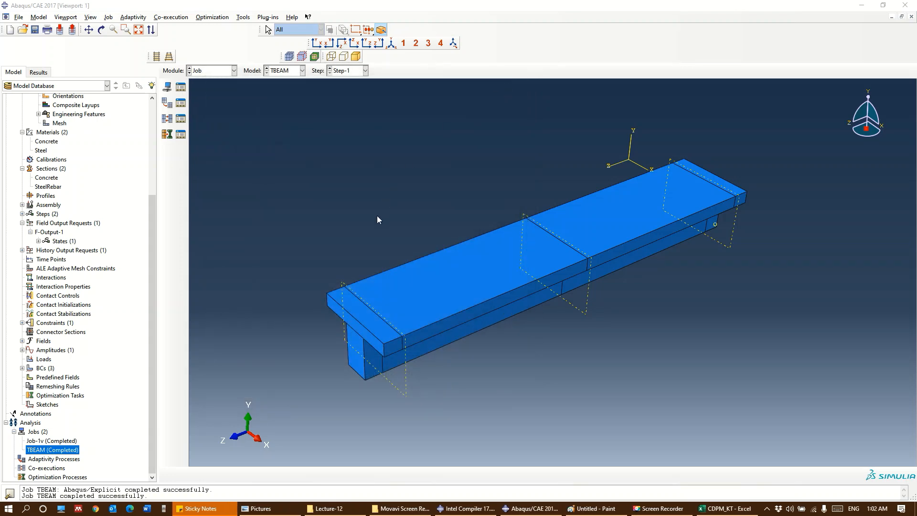
Open the results of the completed TBEAM job for visualization
{"action": "right_click", "coordinate": [51, 450]}
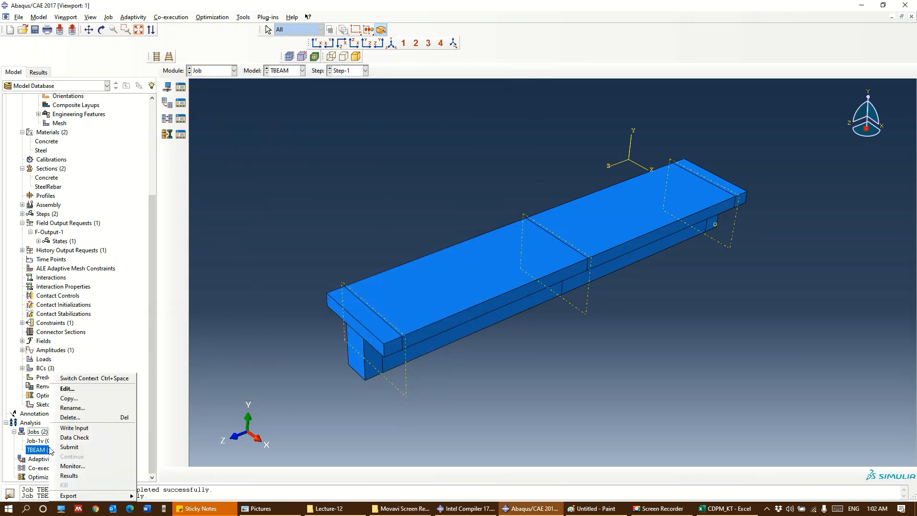
{"action": "left_click", "coordinate": [38, 450]}
{"action": "right_click", "coordinate": [38, 450]}
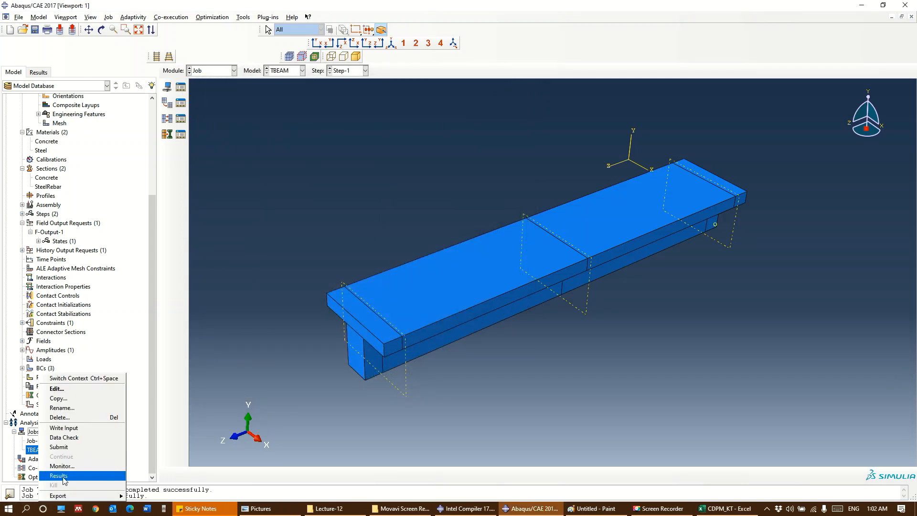
{"action": "left_click", "coordinate": [63, 476]}
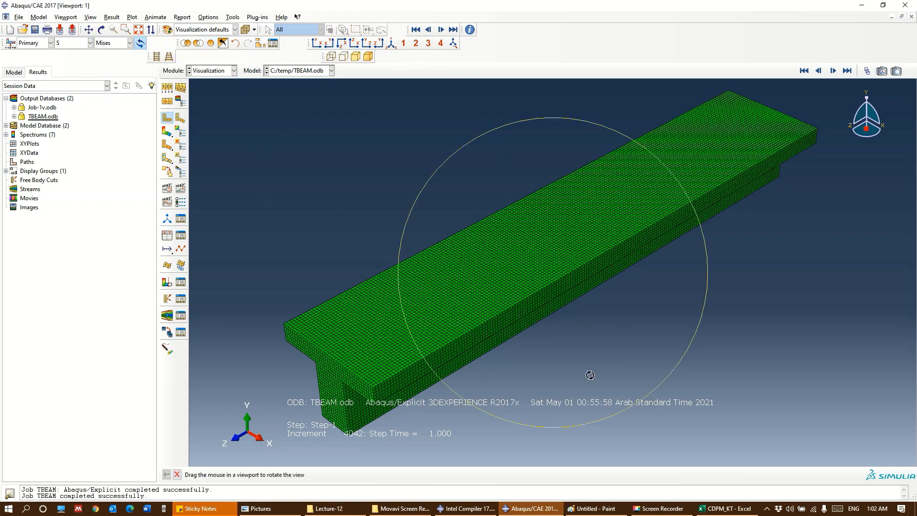
Plot the tensile damage DAMAGET contours on the deformed beam and examine the cracking pattern from several sides
{"action": "left_click_drag", "start_coordinate": [592, 377], "coordinate": [563, 358], "text": "ctrl+alt"}
{"action": "left_click", "coordinate": [90, 43]}
{"action": "left_click", "coordinate": [72, 68]}
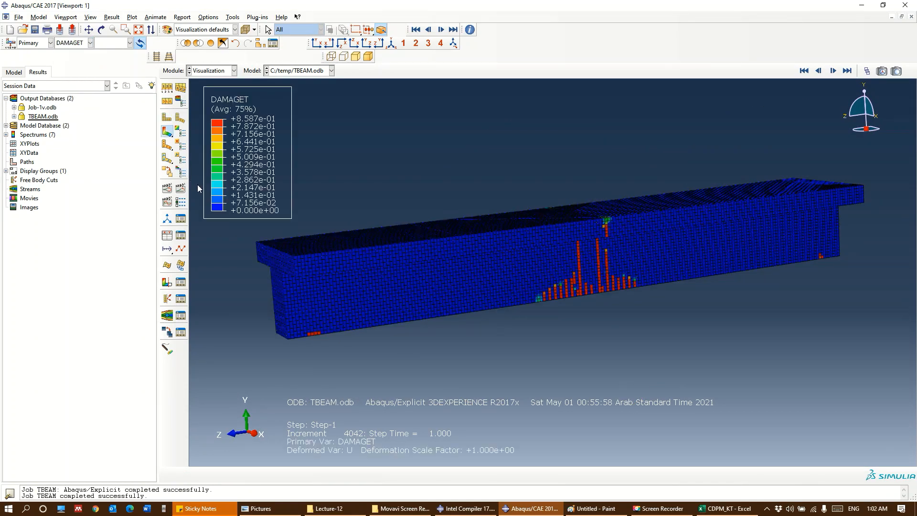
{"action": "left_click", "coordinate": [75, 44]}
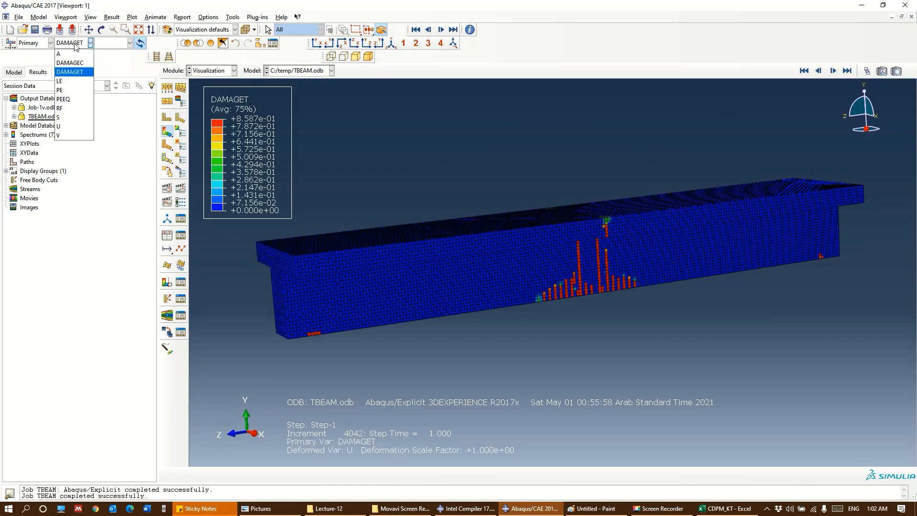
{"action": "left_click", "coordinate": [77, 47]}
{"action": "left_click_drag", "start_coordinate": [579, 367], "coordinate": [687, 324], "text": "ctrl+alt"}
{"action": "left_click_drag", "start_coordinate": [470, 336], "coordinate": [674, 149], "text": "ctrl+alt"}
{"action": "left_click_drag", "start_coordinate": [553, 225], "coordinate": [641, 285], "text": "ctrl+alt"}
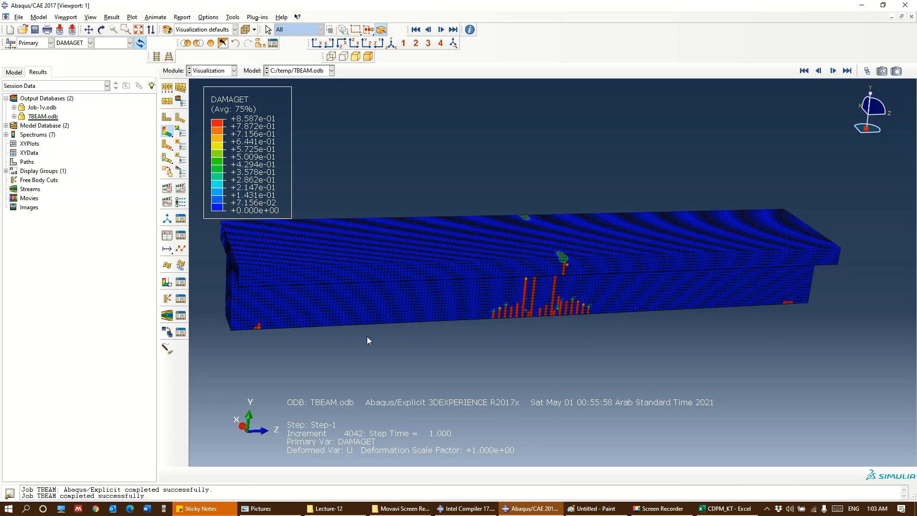
Plot the compressive damage DAMAGEC contours on the beam, followed by the Mises stress contours
{"action": "left_click", "coordinate": [82, 43]}
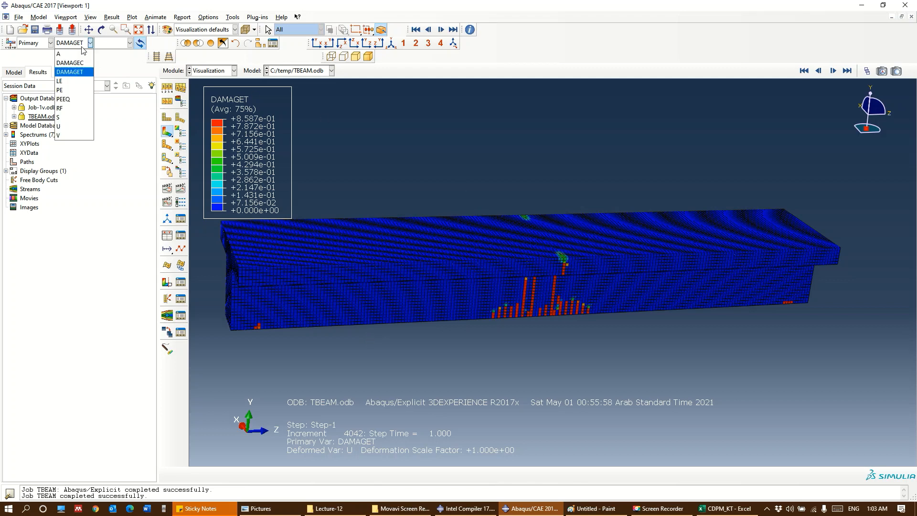
{"action": "left_click", "coordinate": [72, 62]}
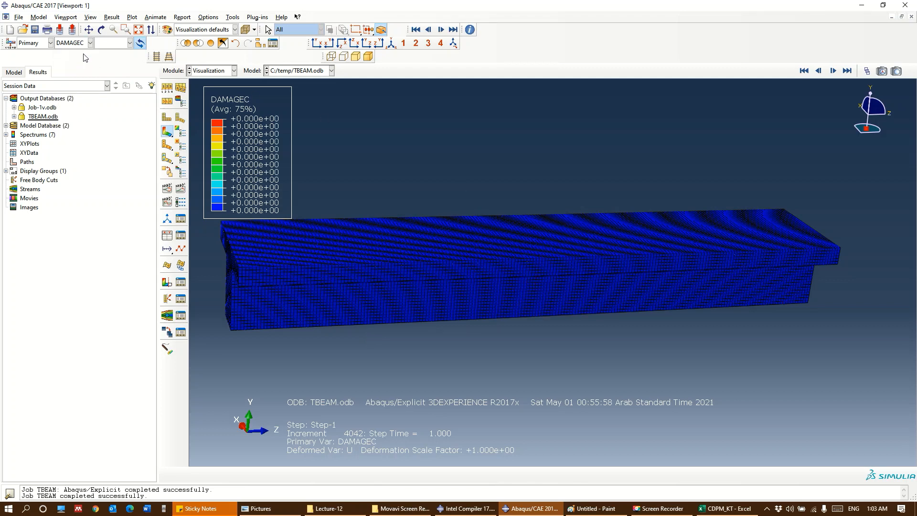
{"action": "left_click", "coordinate": [82, 44]}
{"action": "left_click", "coordinate": [77, 117]}
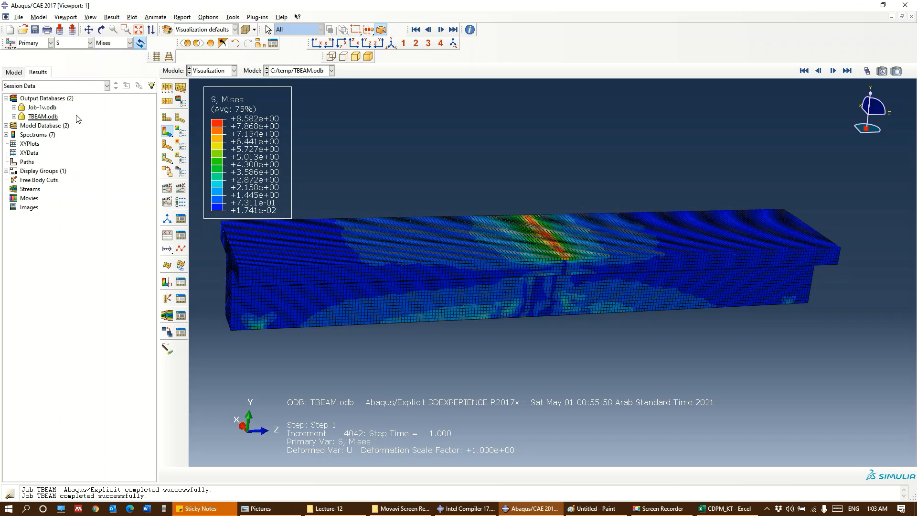
Change the plotted stress on the full model to Max. Principal
{"action": "left_click", "coordinate": [260, 44]}
{"action": "left_click", "coordinate": [112, 43]}
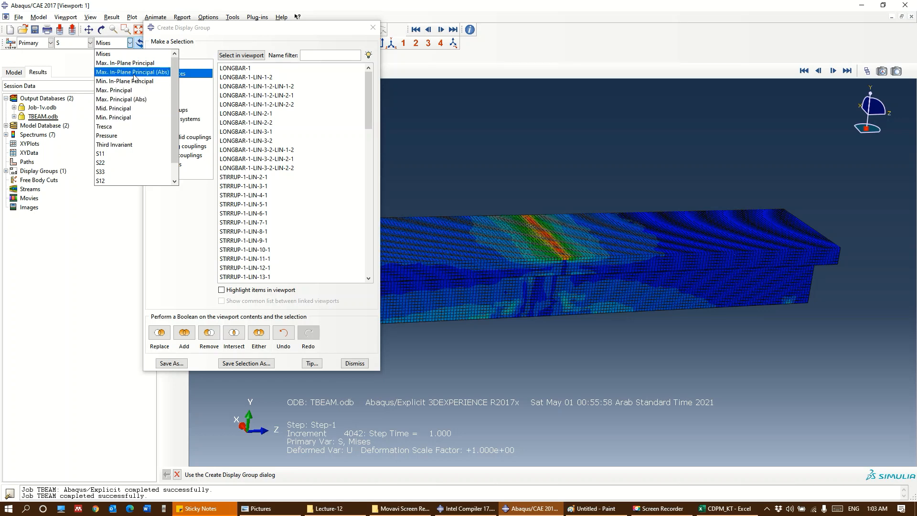
{"action": "left_click", "coordinate": [128, 90]}
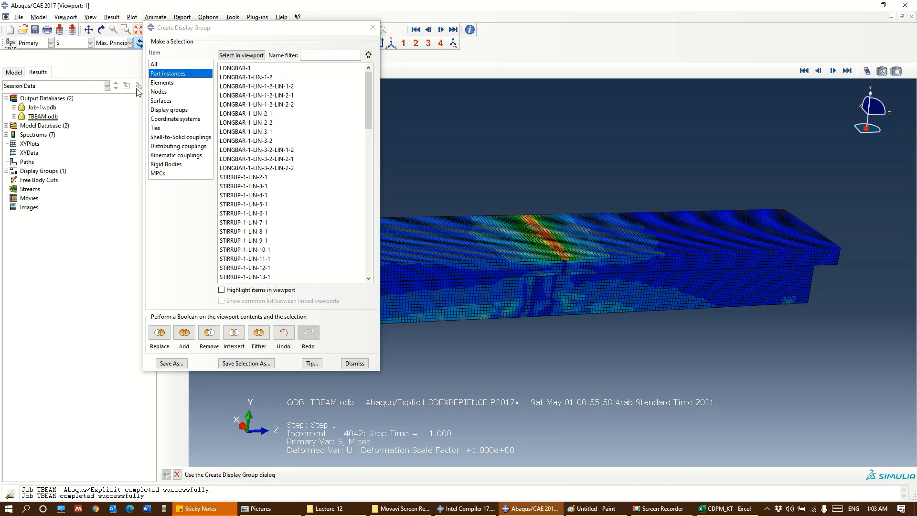
{"action": "left_click", "coordinate": [373, 27]}
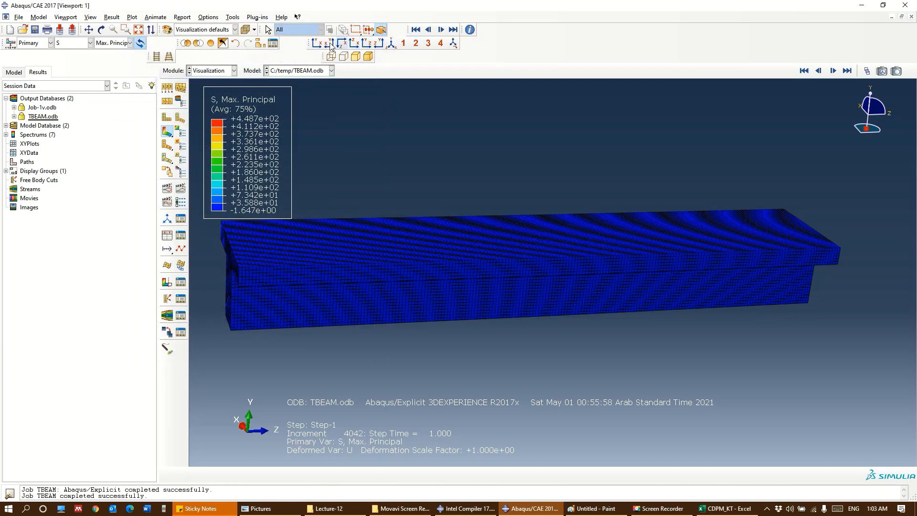
Remove the TBEAM-1 part instance from the display group so only the embedded reinforcement is shown
{"action": "left_click", "coordinate": [260, 44]}
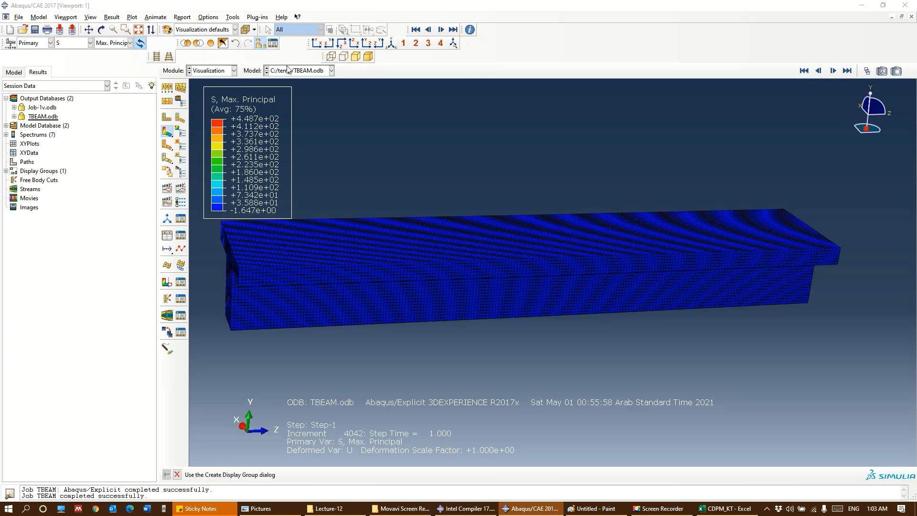
{"action": "scroll", "coordinate": [313, 241], "scroll_direction": "down", "scroll_amount": 2}
{"action": "scroll", "coordinate": [312, 240], "scroll_direction": "down", "scroll_amount": 12}
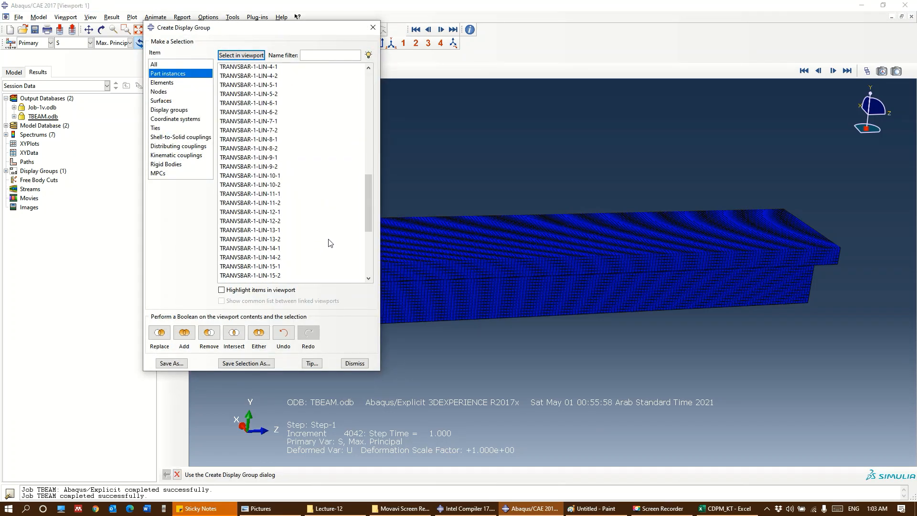
{"action": "left_click_drag", "start_coordinate": [375, 253], "coordinate": [368, 174]}
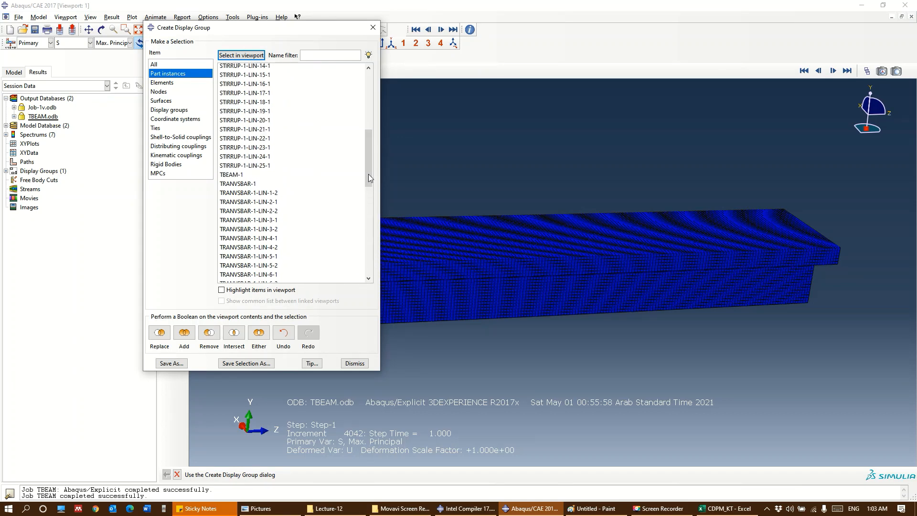
{"action": "left_click", "coordinate": [273, 174]}
{"action": "left_click", "coordinate": [200, 336]}
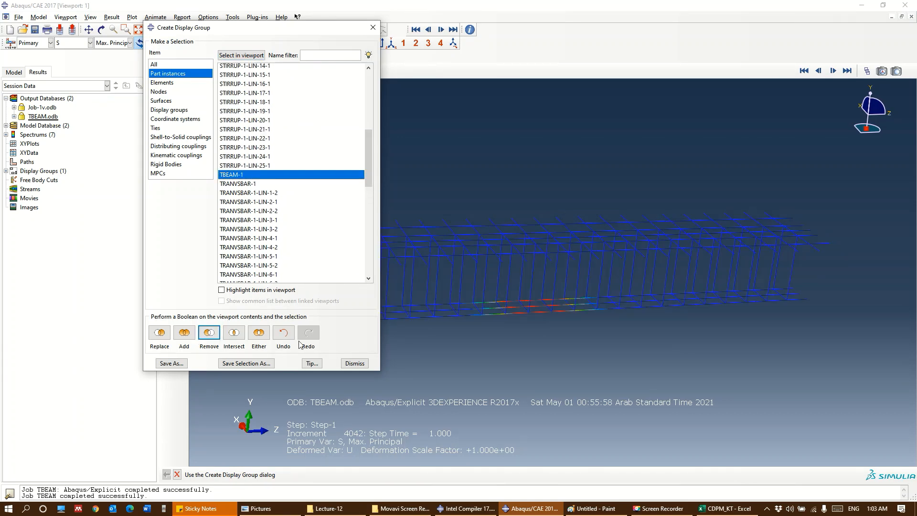
{"action": "left_click", "coordinate": [356, 364]}
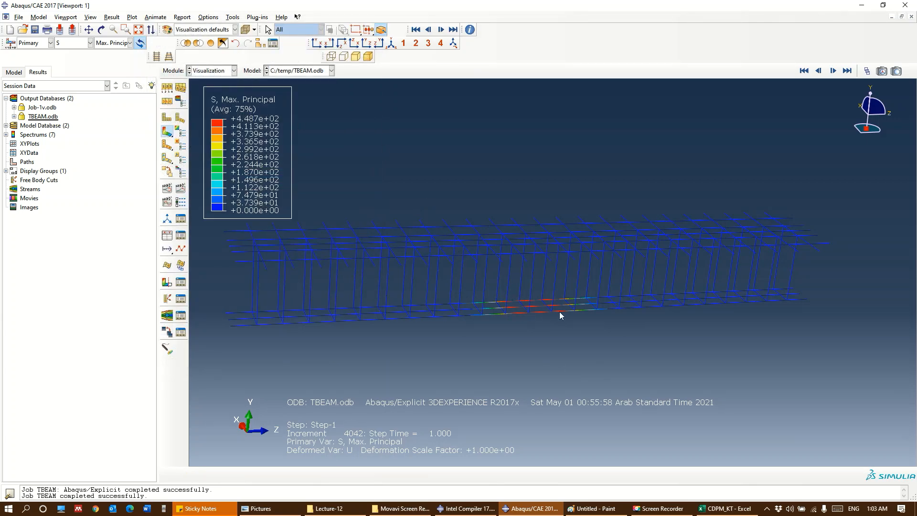
Plot the S11 stress component on the reinforcement cage
{"action": "left_click", "coordinate": [113, 43]}
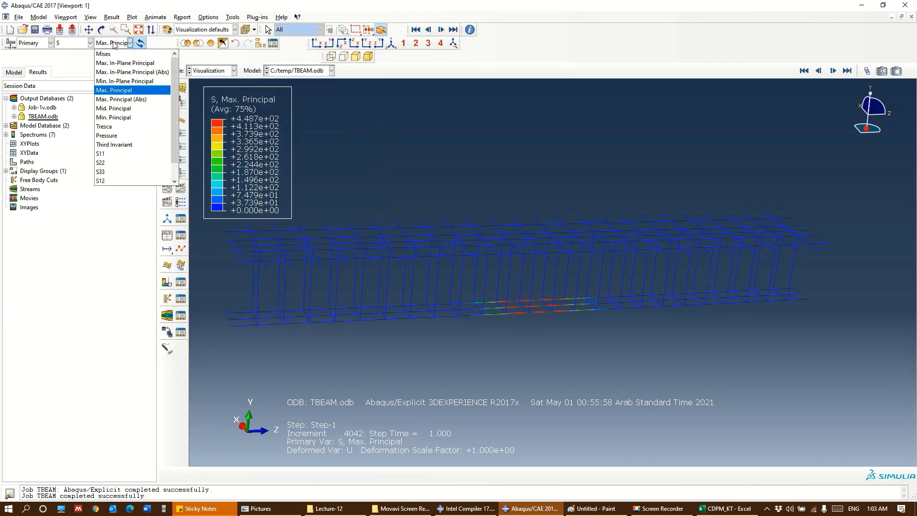
{"action": "left_click", "coordinate": [101, 154]}
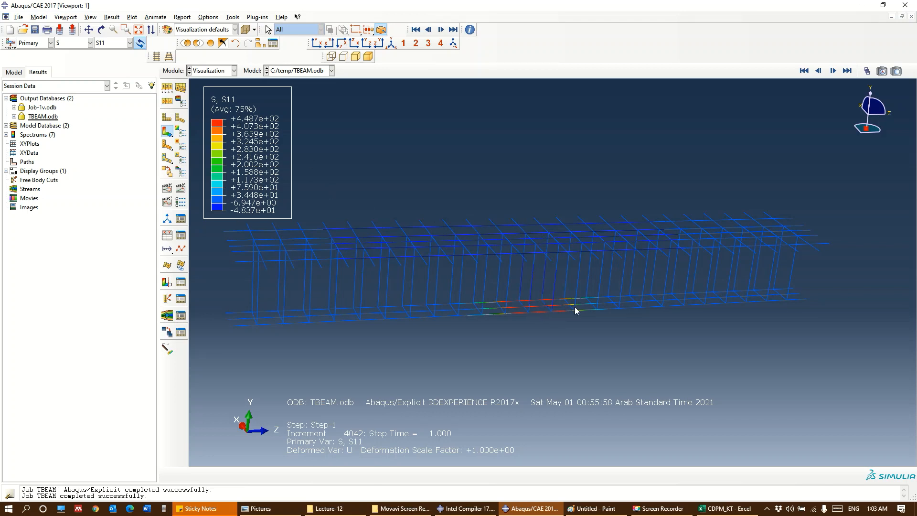
{"action": "left_click", "coordinate": [83, 46]}
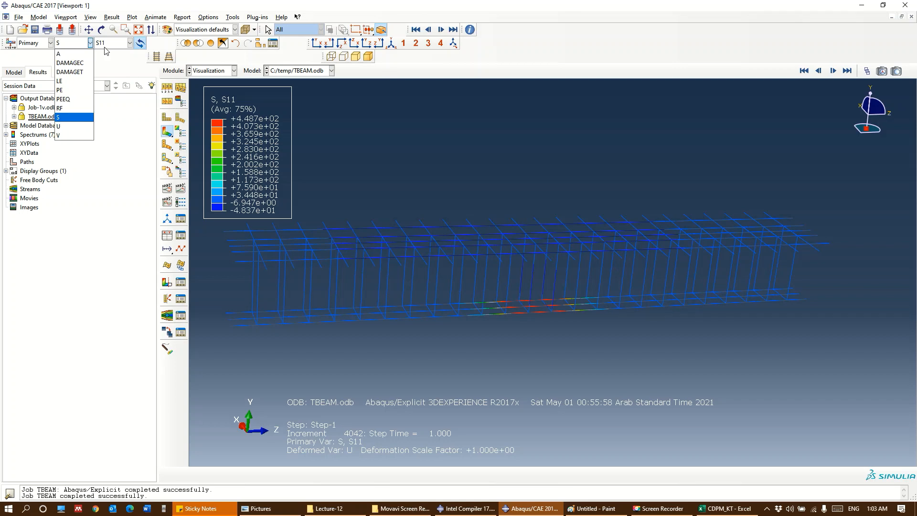
{"action": "left_click", "coordinate": [85, 45]}
{"action": "left_click", "coordinate": [85, 45]}
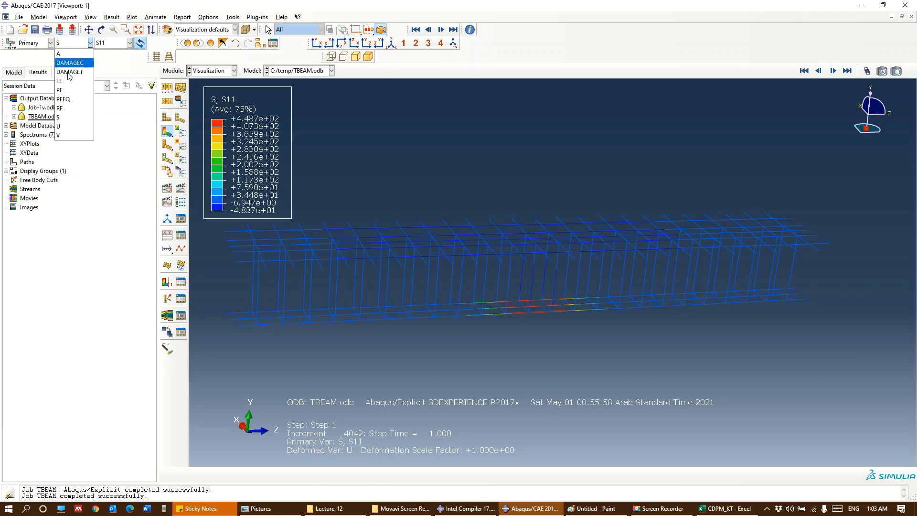
{"action": "left_click", "coordinate": [63, 117]}
{"action": "left_click", "coordinate": [125, 44]}
{"action": "left_click", "coordinate": [308, 53]}
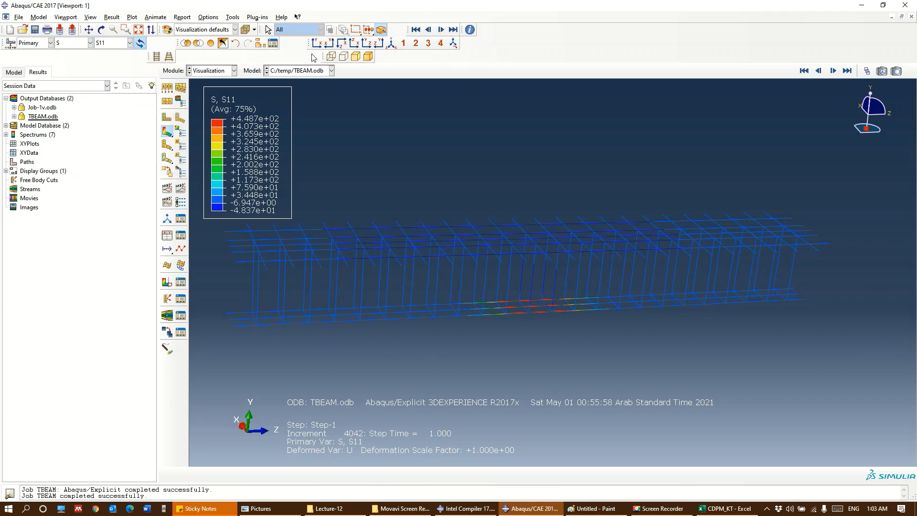
Switch the display from the reinforcement to the concrete beam and plot its Max. Principal stress
{"action": "left_click", "coordinate": [223, 44]}
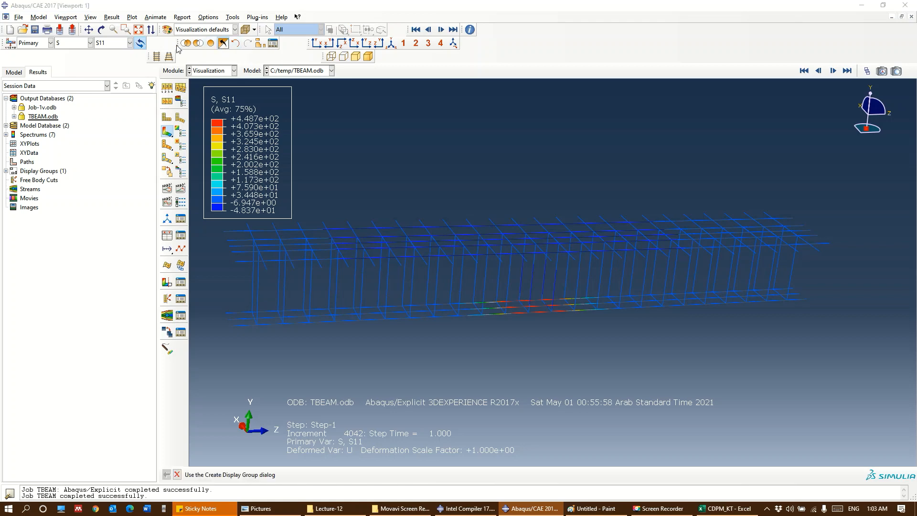
{"action": "left_click", "coordinate": [128, 44]}
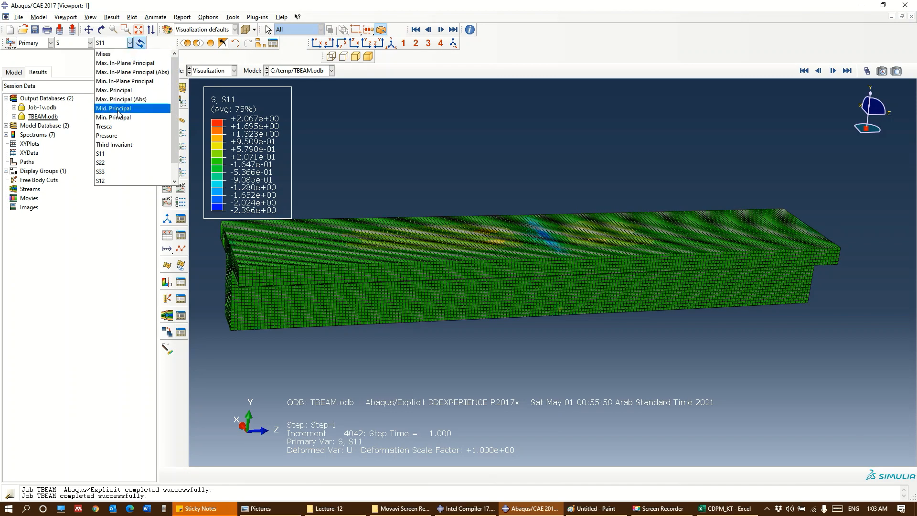
{"action": "left_click", "coordinate": [115, 89]}
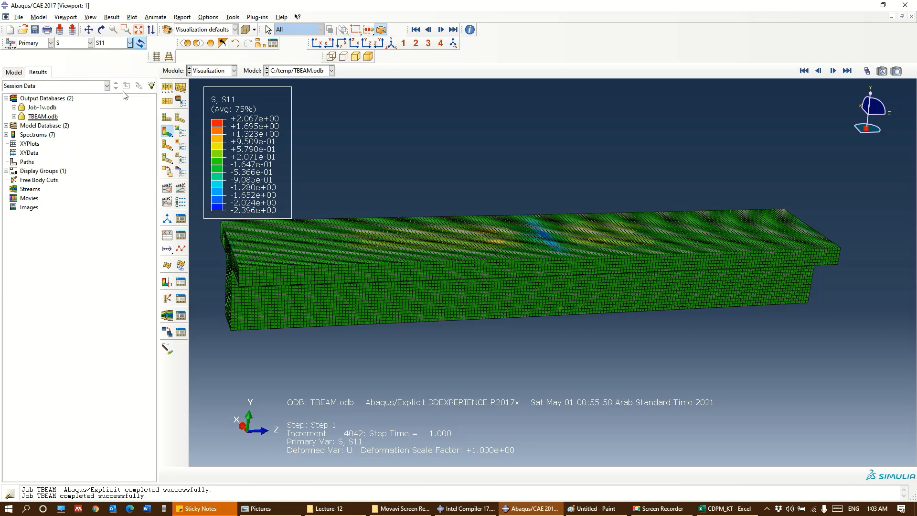
Plot the Mises stress on the concrete beam and examine it from the end and side
{"action": "left_click", "coordinate": [114, 43]}
{"action": "left_click", "coordinate": [114, 52]}
{"action": "left_click_drag", "start_coordinate": [556, 335], "coordinate": [618, 275], "text": "ctrl+alt"}
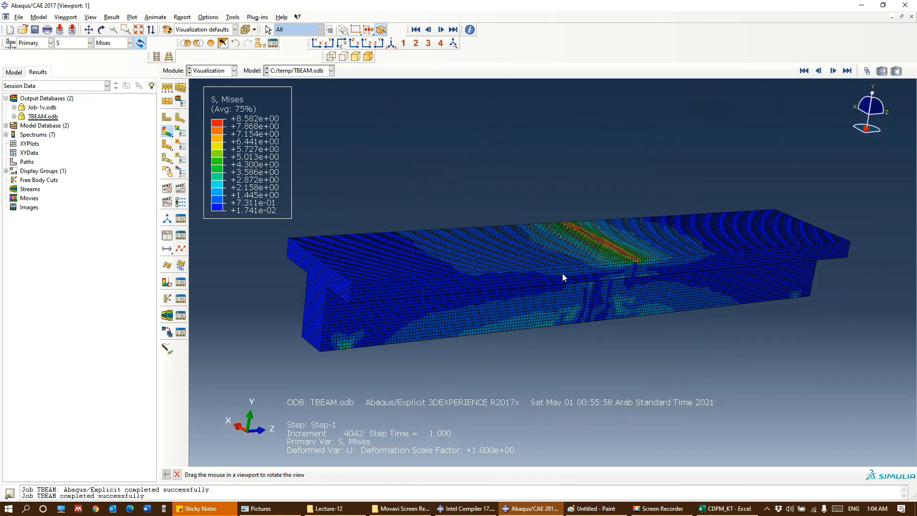
Try to plot the Max. In-Plane Principal stress on the concrete beam
{"action": "left_click", "coordinate": [125, 30]}
{"action": "left_click", "coordinate": [129, 42]}
{"action": "left_click", "coordinate": [122, 63]}
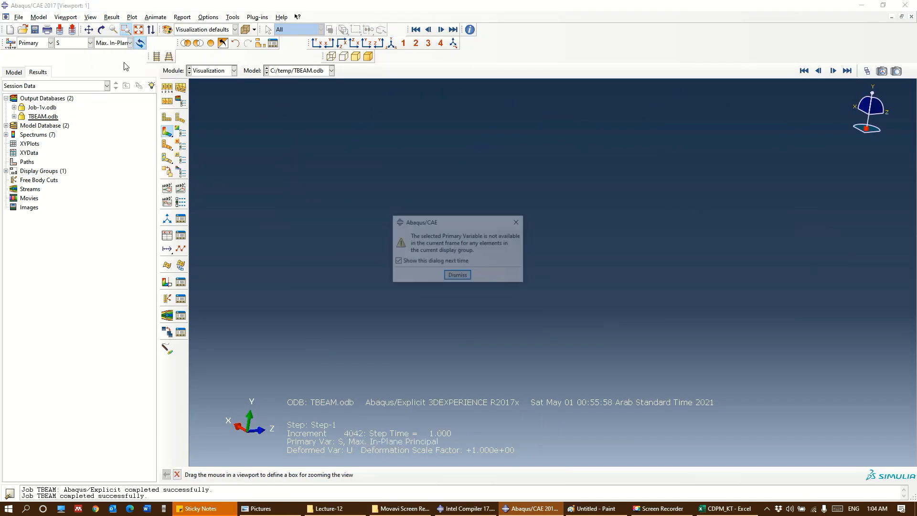
{"action": "key", "text": "Return"}
Plot the S11 stress component on the concrete beam, followed by the S33 component
{"action": "left_click", "coordinate": [110, 44]}
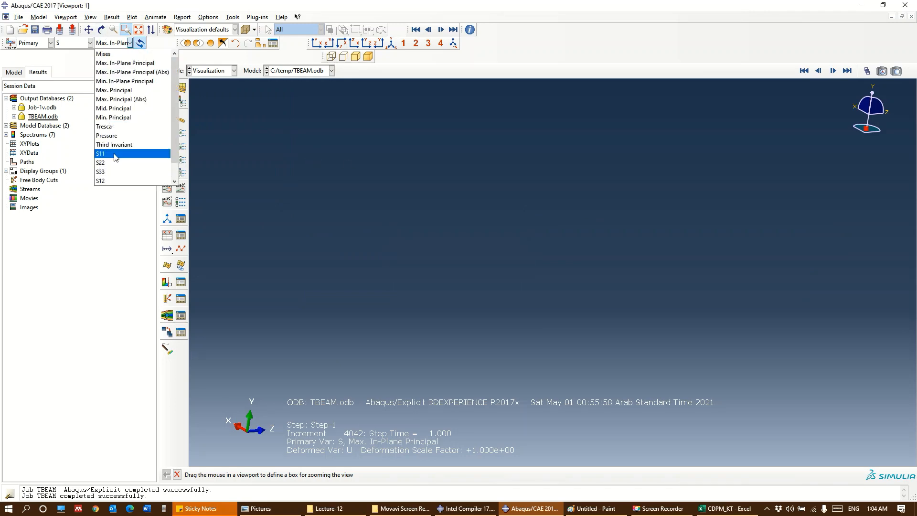
{"action": "left_click", "coordinate": [115, 153]}
{"action": "left_click", "coordinate": [111, 44]}
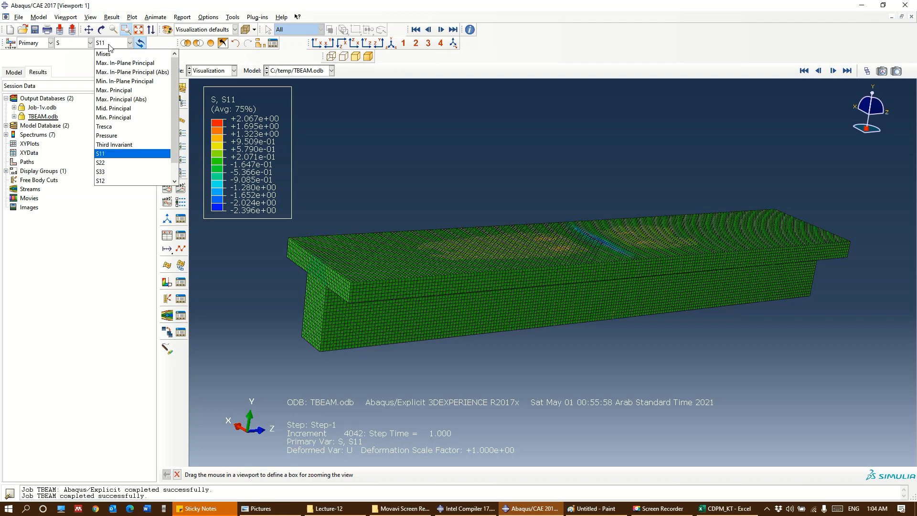
{"action": "left_click", "coordinate": [115, 172]}
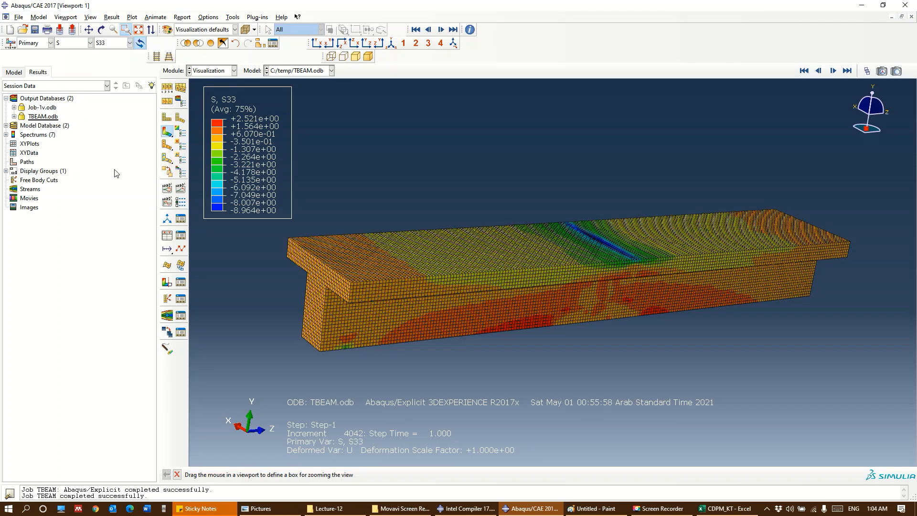
Show the S33 results at frame 2 and at frame 5 of Step-1, examining the midspan stress distribution
{"action": "left_click", "coordinate": [867, 71]}
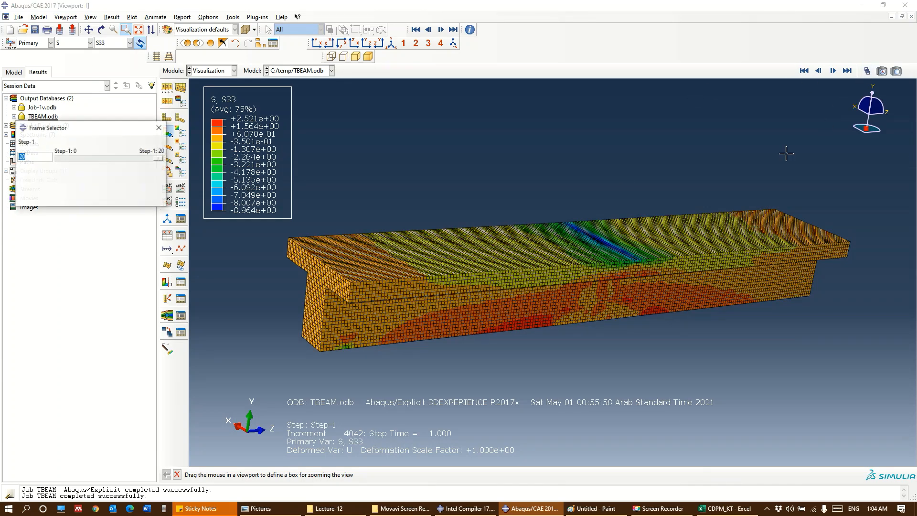
{"action": "left_click_drag", "start_coordinate": [161, 159], "coordinate": [72, 161]}
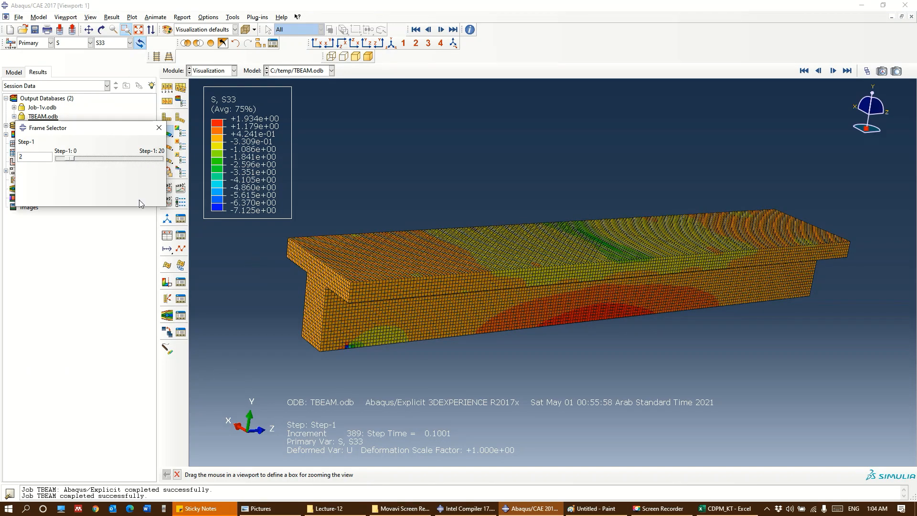
{"action": "left_click_drag", "start_coordinate": [72, 159], "coordinate": [85, 161]}
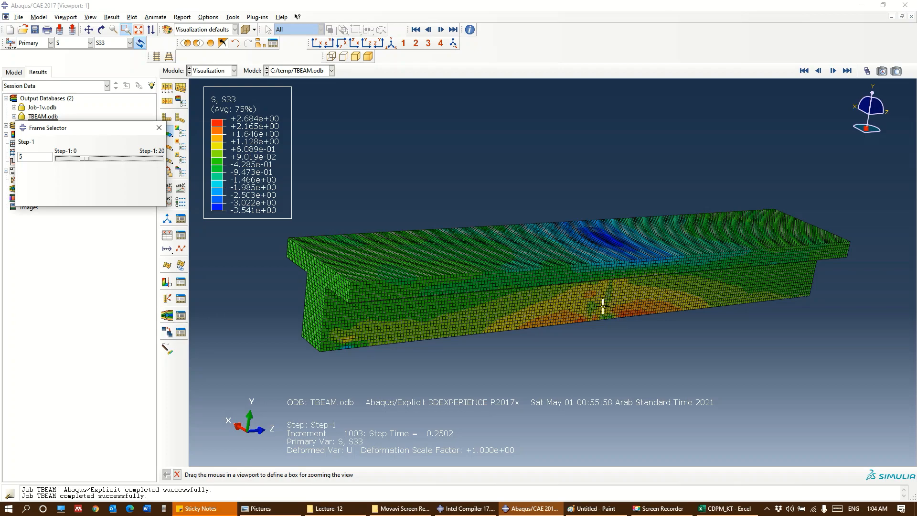
{"action": "left_click_drag", "start_coordinate": [629, 309], "coordinate": [619, 335], "text": "ctrl+alt"}
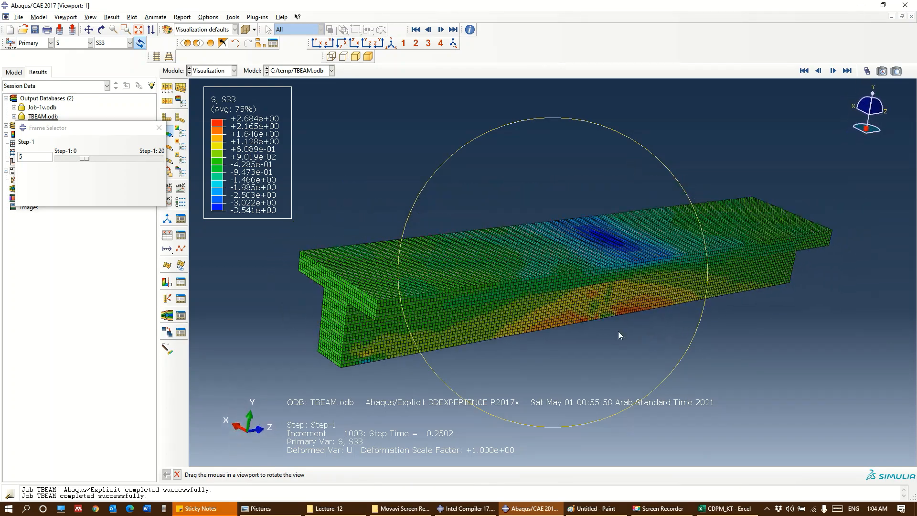
{"action": "left_click", "coordinate": [158, 127]}
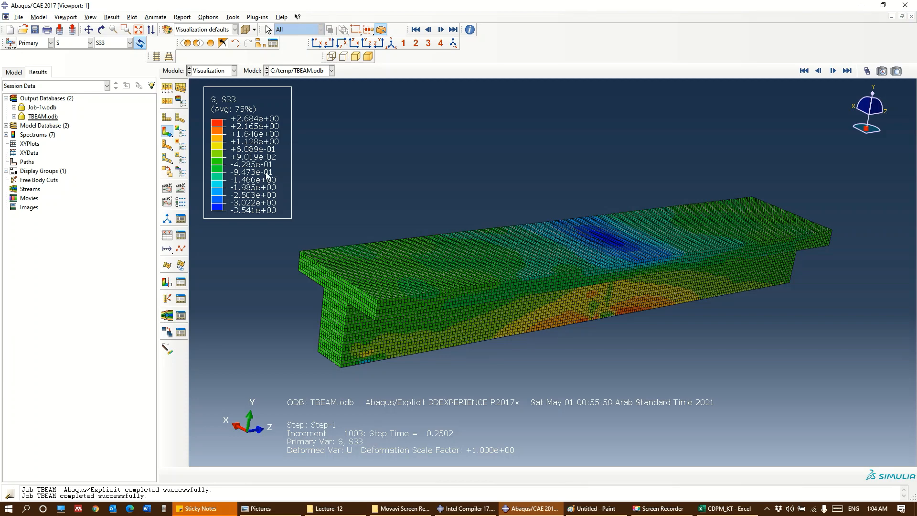